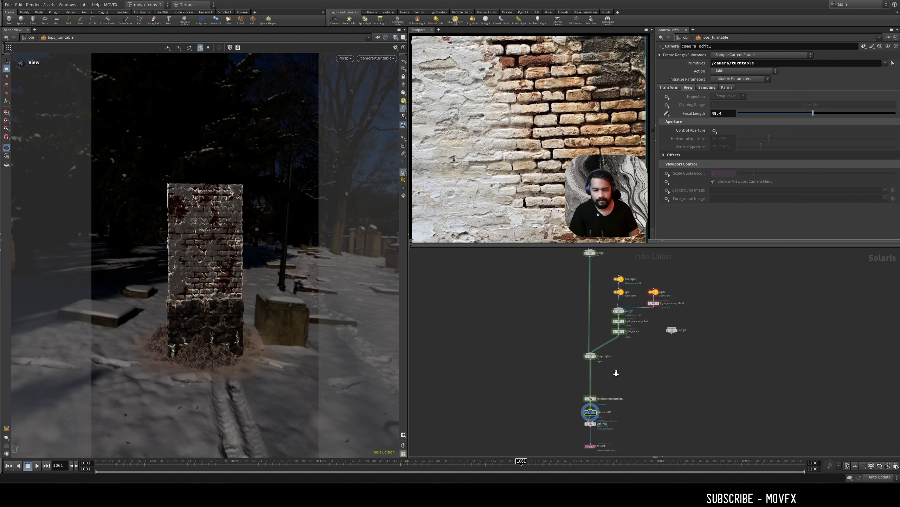
Find the maps COP network beside the myshader node in the turntable network and open it.
mouse_move(642, 312)
middle_down()
mouse_move(648, 360)
mouse_move(618, 352)
mouse_move(626, 314)
middle_up()
scroll(648, 358, up, 4)
scroll(616, 372, down, 2)
scroll(619, 354, down, 2)
scroll(623, 314, down, 4)
middle_drag(626, 275, 636, 339)
scroll(635, 311, up, 4)
scroll(635, 339, up, 3)
click(647, 335)
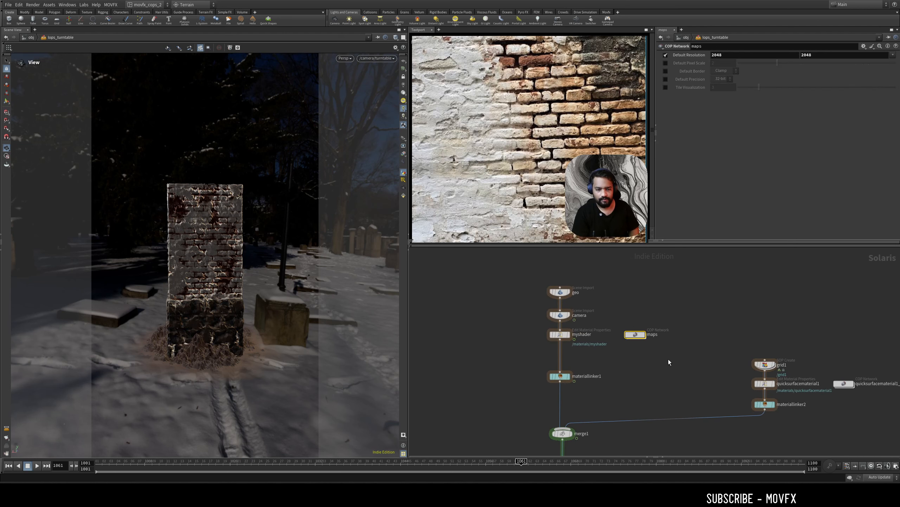
key(Return)
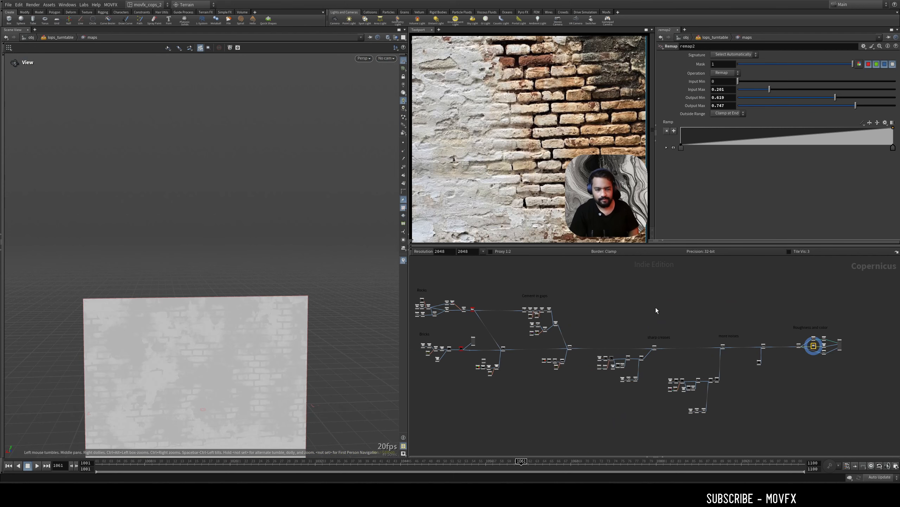
Look over the full maps network and select the Bricks node group ending at BRICKS_BASE.
scroll(510, 329, up, 3)
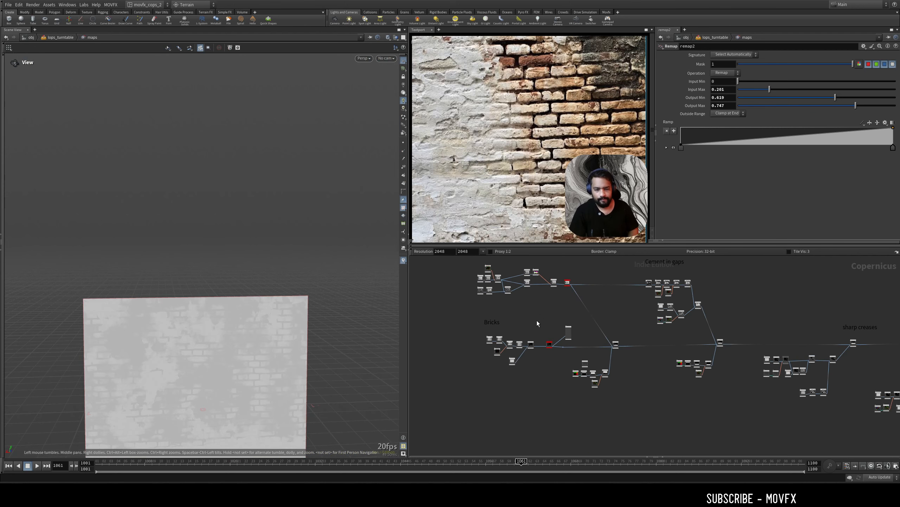
middle_drag(537, 320, 487, 351)
scroll(675, 319, down, 4)
middle_drag(740, 303, 663, 312)
scroll(678, 310, up, 2)
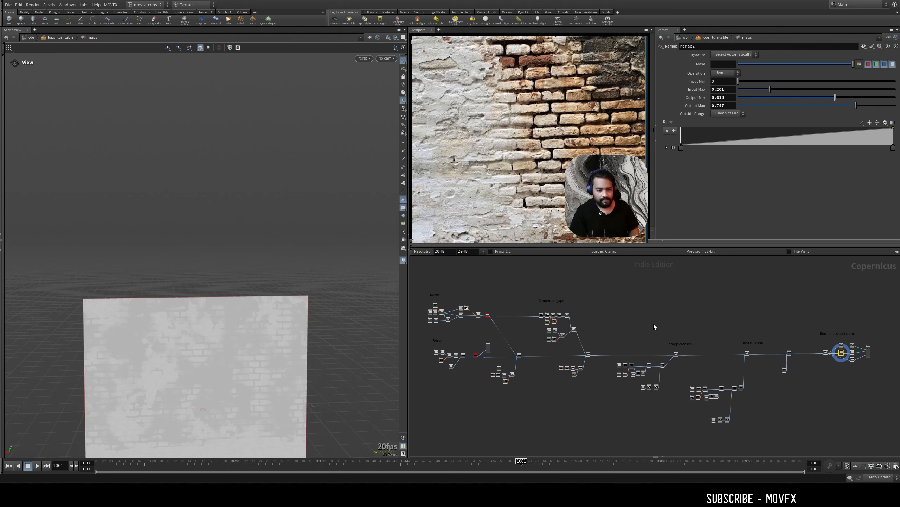
middle_drag(654, 324, 671, 323)
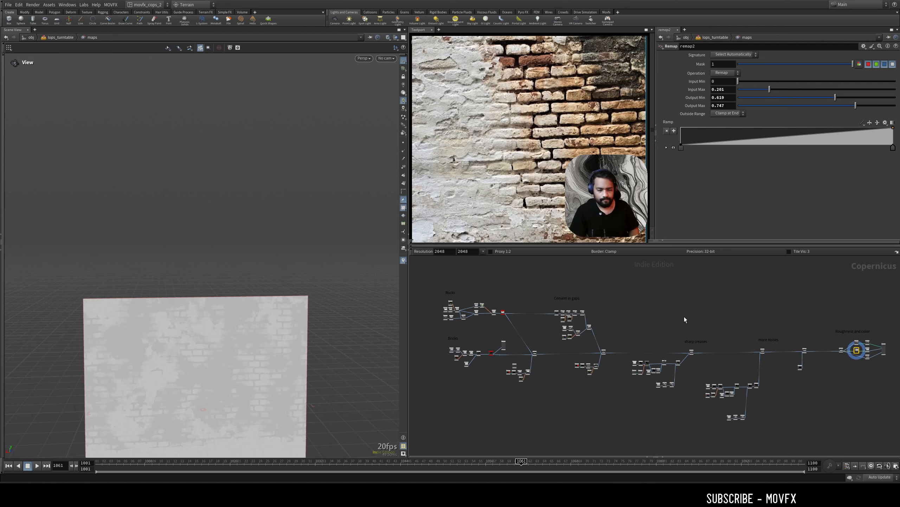
middle_drag(625, 317, 724, 305)
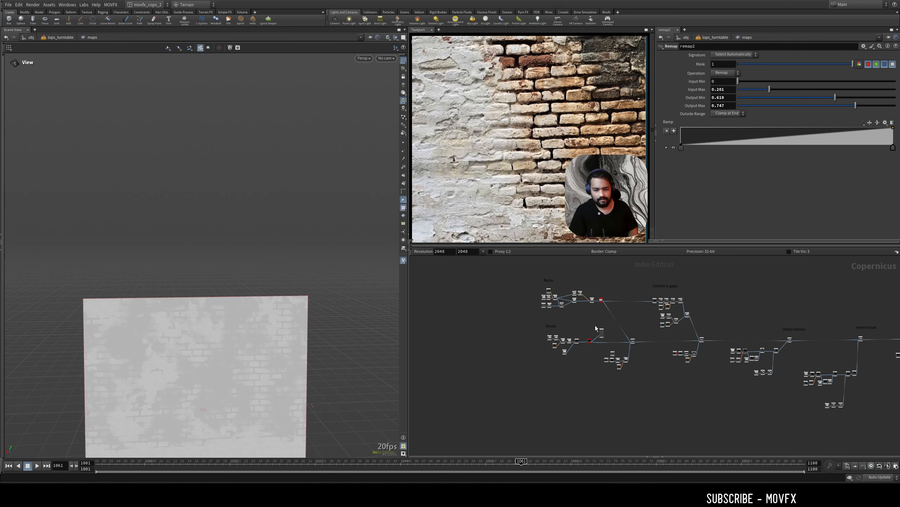
scroll(564, 327, up, 2)
click(603, 370)
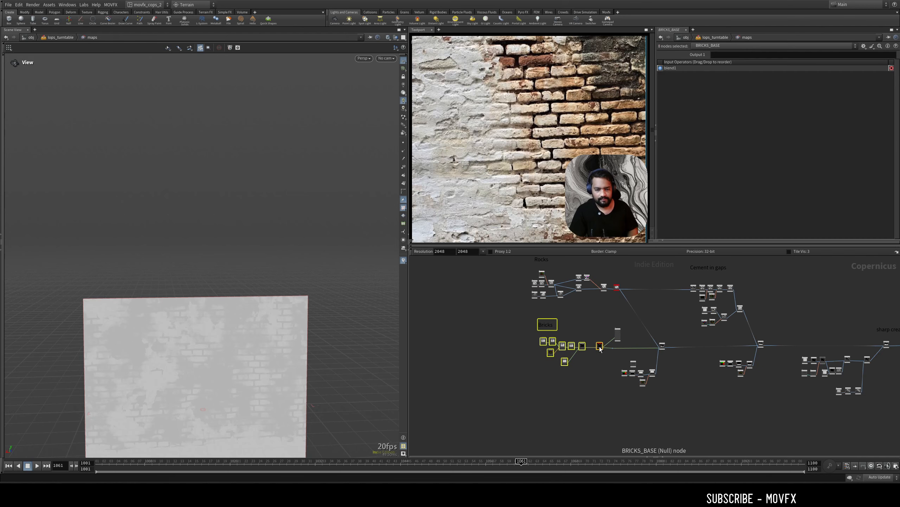
Return to the turntable network and scrub the animation to frame 1048.
key(u)
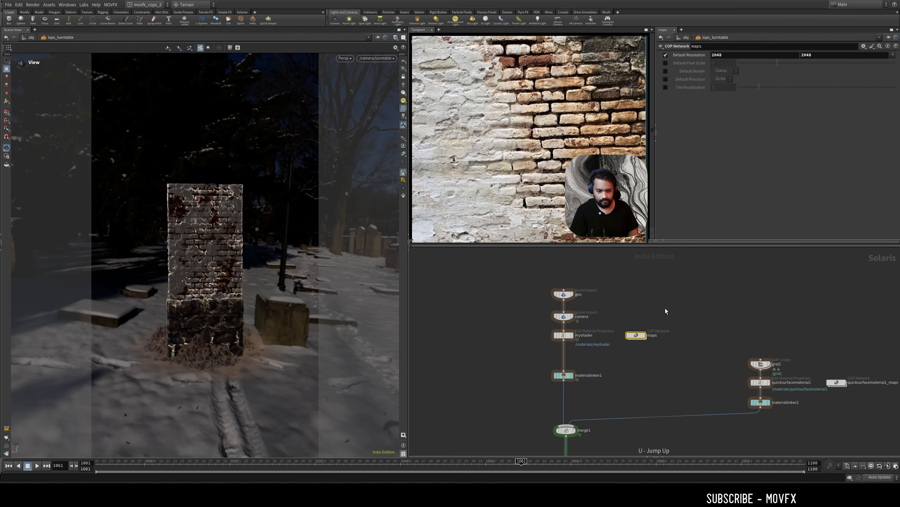
click(634, 371)
click(358, 461)
drag(358, 461, 429, 461)
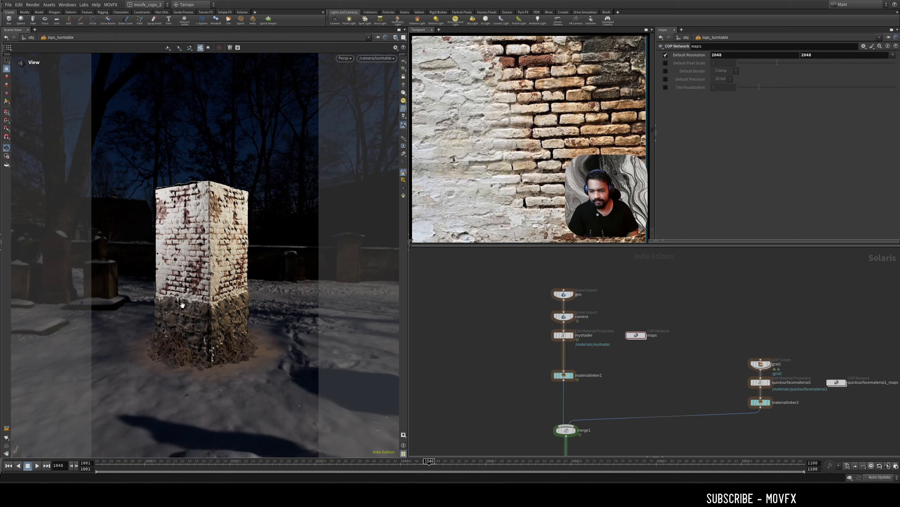
Render the viewport with Karma XPU and scrub the turntable to frame 1026 to inspect the brick pillar.
click(344, 58)
click(358, 99)
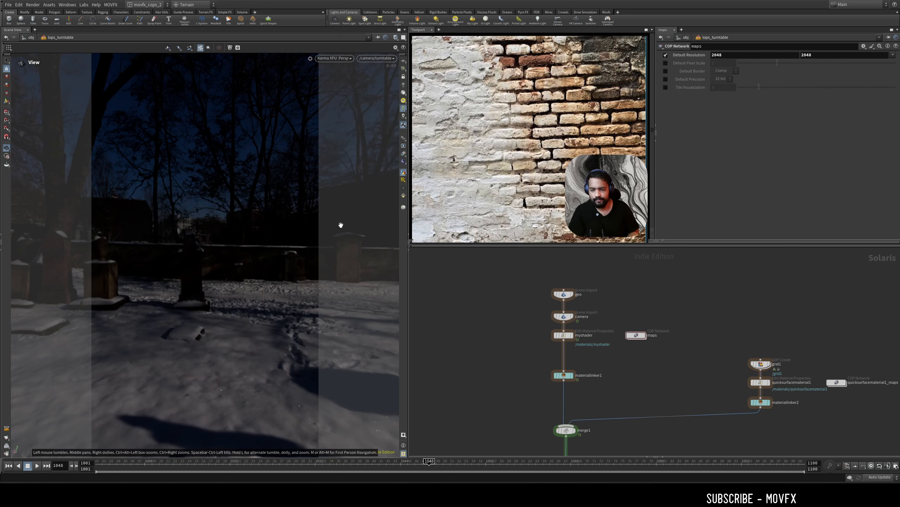
scroll(475, 364, down, 5)
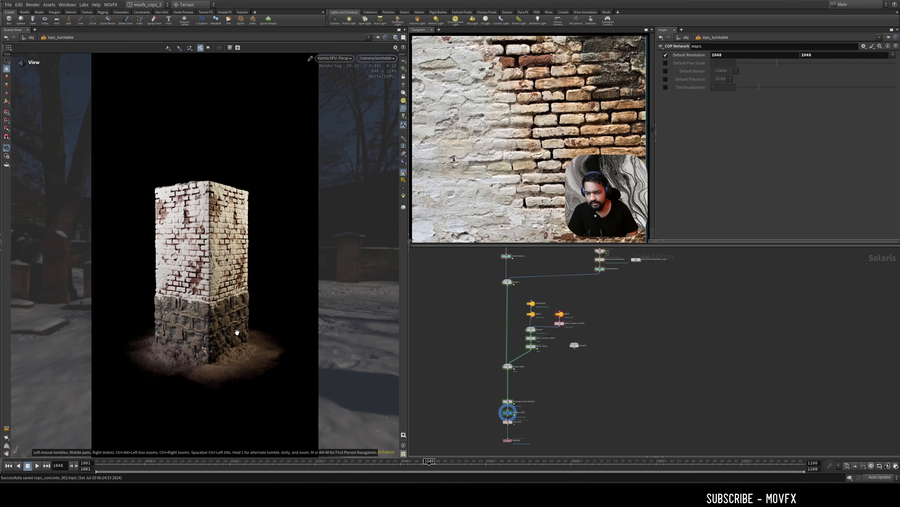
click(255, 460)
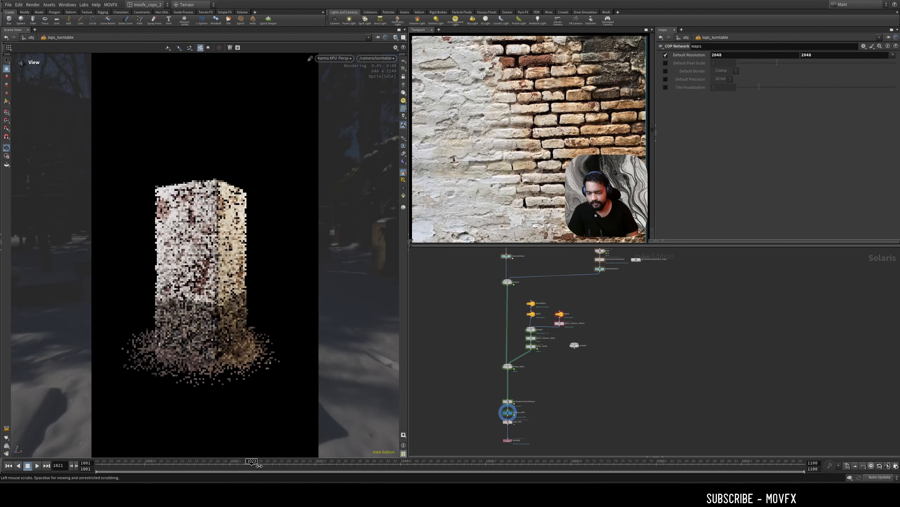
drag(259, 465, 309, 464)
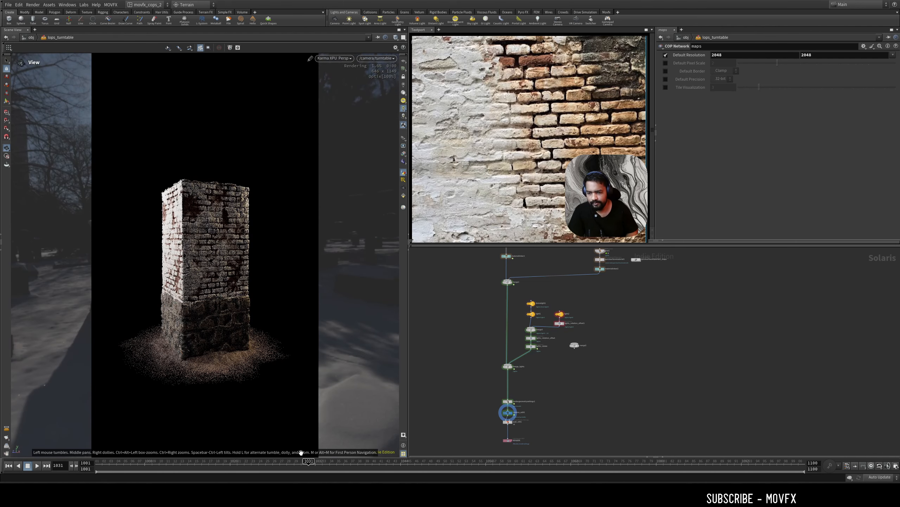
click(273, 461)
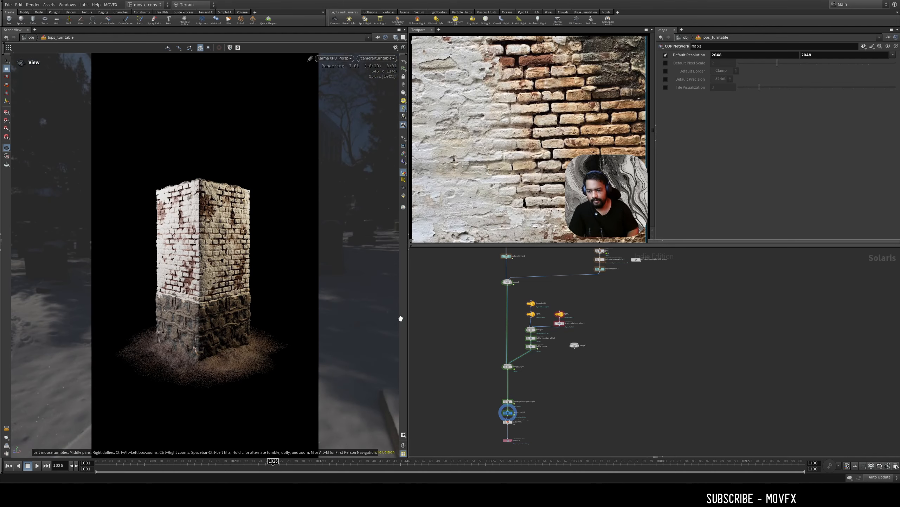
Reopen the maps COP network and go to the Bricks node group.
middle_drag(637, 313, 623, 424)
scroll(564, 335, up, 4)
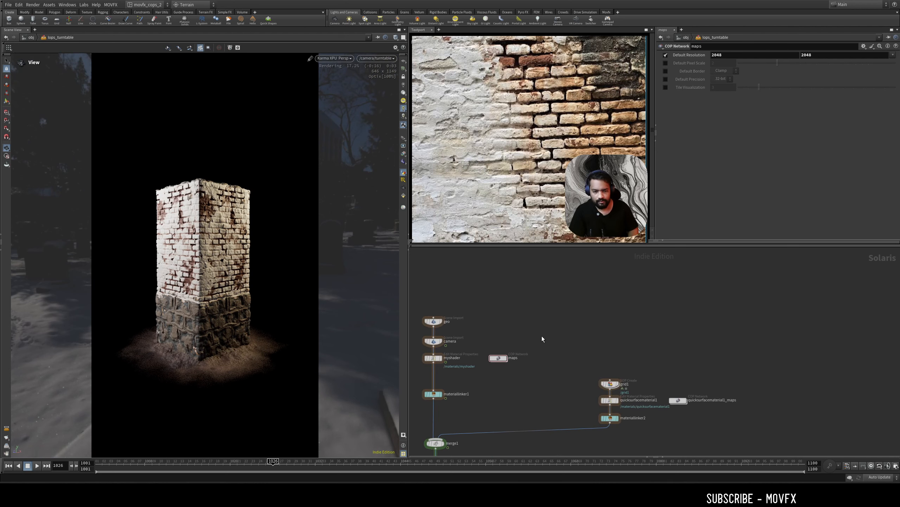
double_click(528, 347)
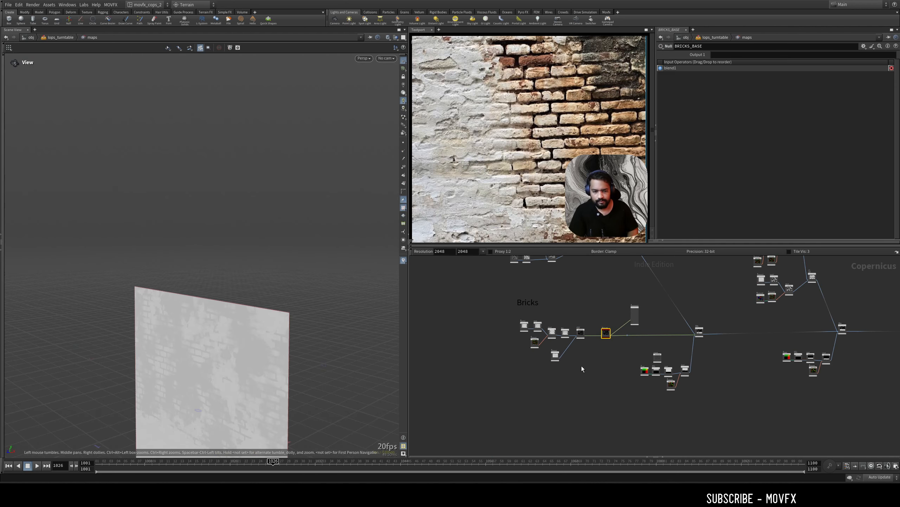
scroll(563, 308, up, 3)
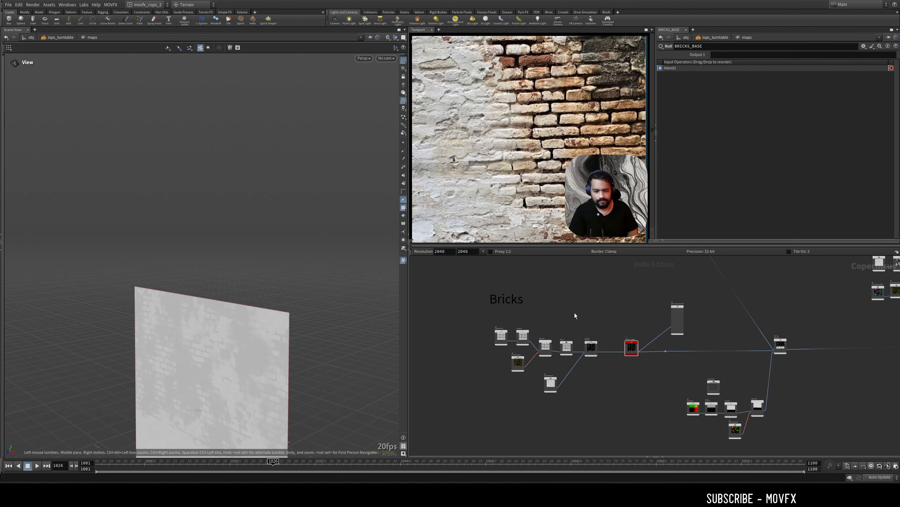
scroll(566, 316, up, 3)
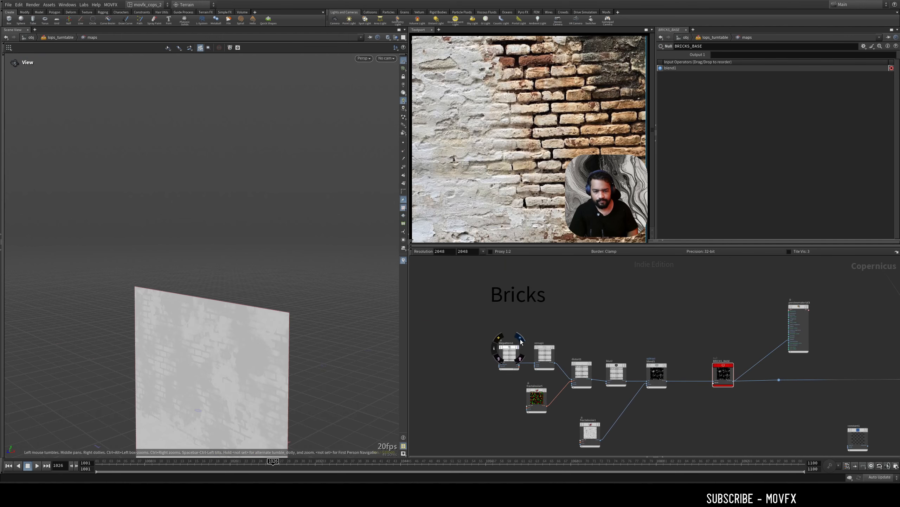
Select tilepattern1, show its output and frame the brick tiles in the viewport.
click(521, 339)
drag(474, 335, 512, 360)
key(space+f)
drag(316, 349, 227, 347)
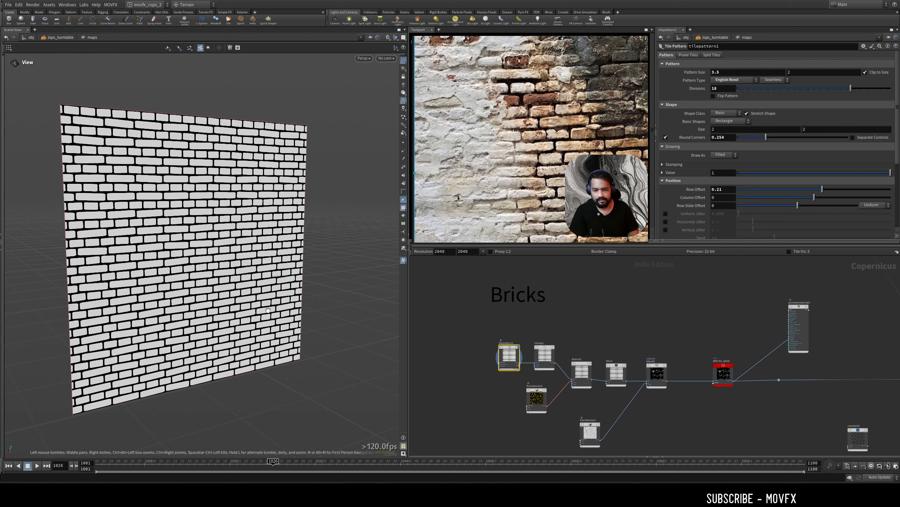
Review the pattern size and the available pattern types of tilepattern1, leaving the type on English Bond.
scroll(496, 359, up, 5)
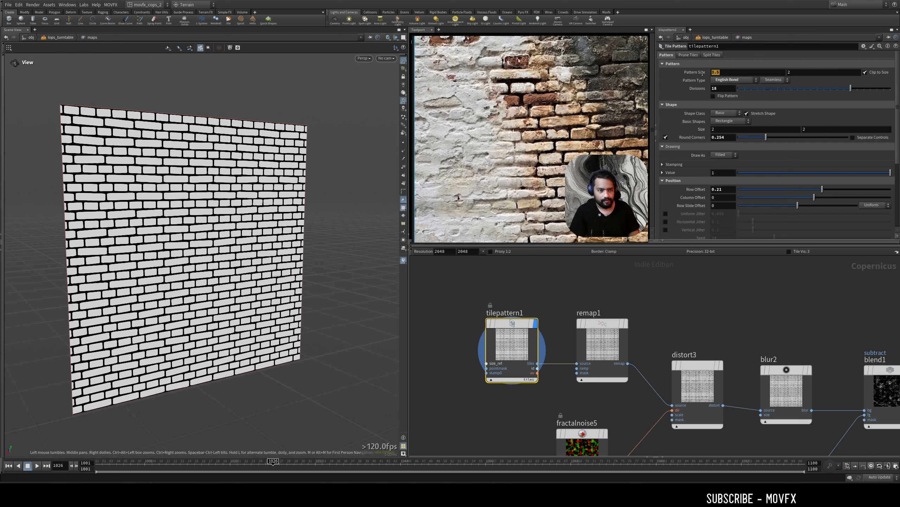
drag(703, 73, 702, 73)
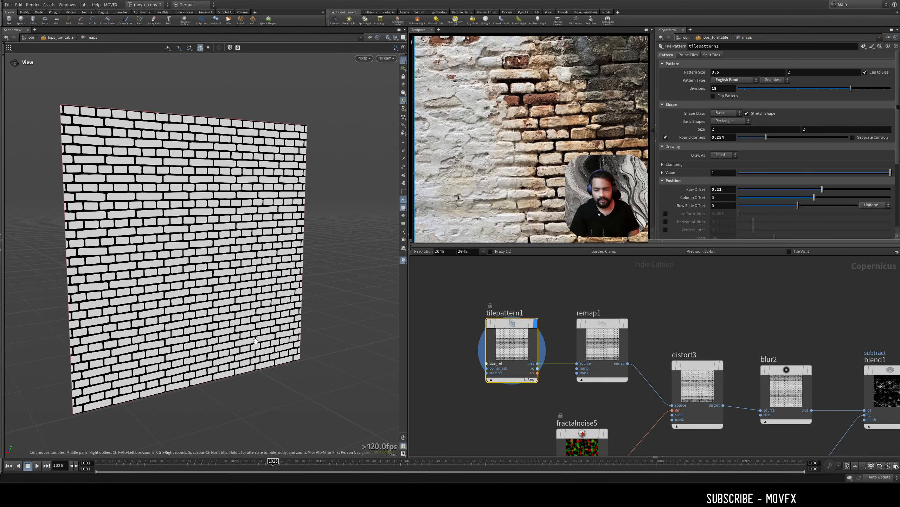
drag(302, 327, 204, 202)
middle_drag(205, 203, 213, 217)
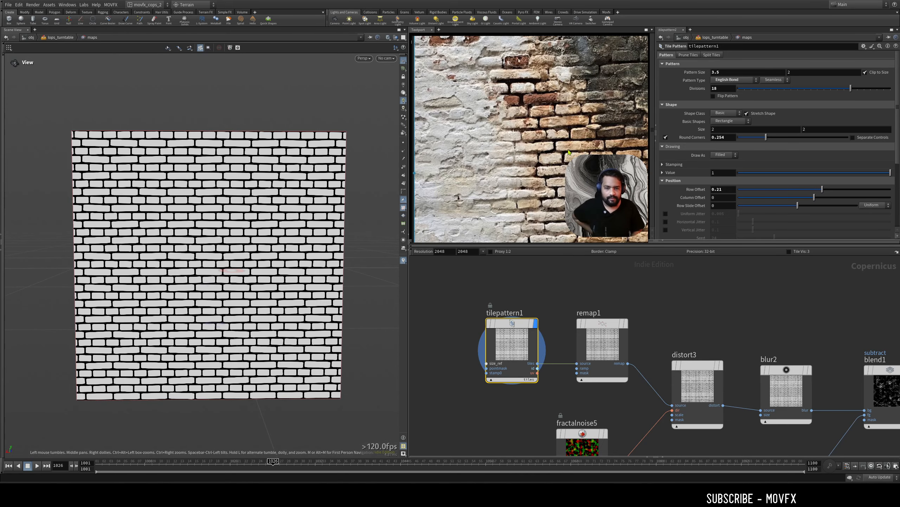
click(744, 80)
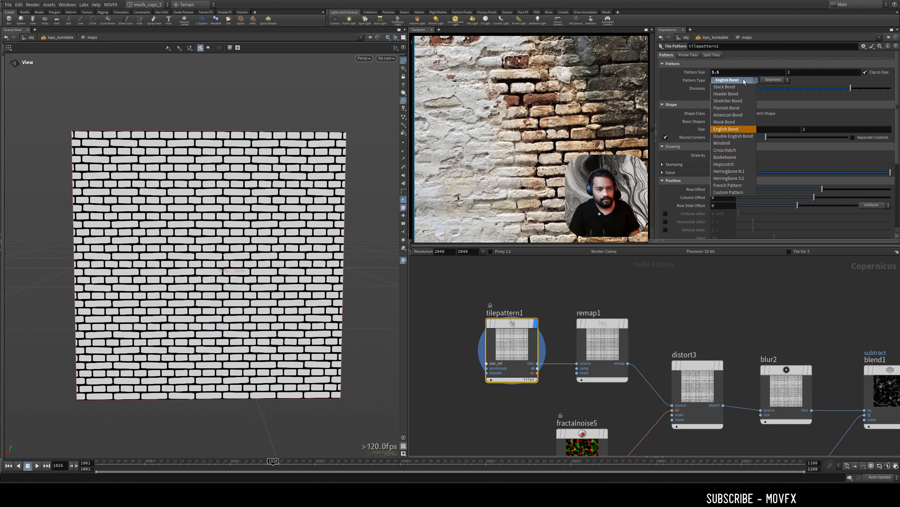
click(691, 83)
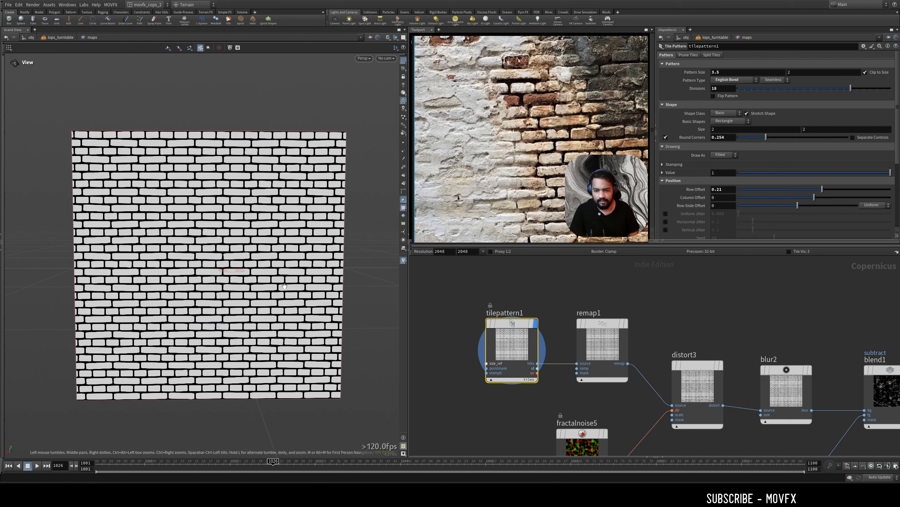
Show the output of the remap1 node and view its remap settings.
scroll(288, 283, down, 3)
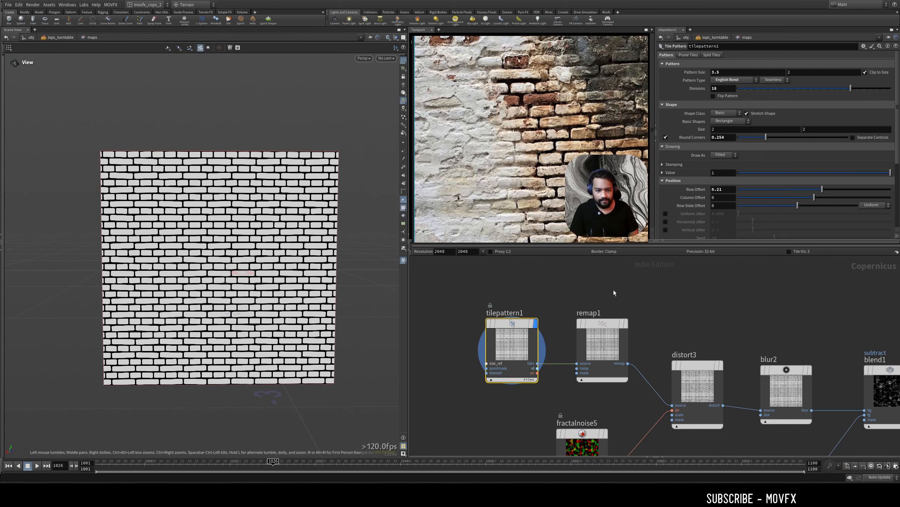
middle_drag(624, 323, 577, 300)
click(578, 297)
click(560, 322)
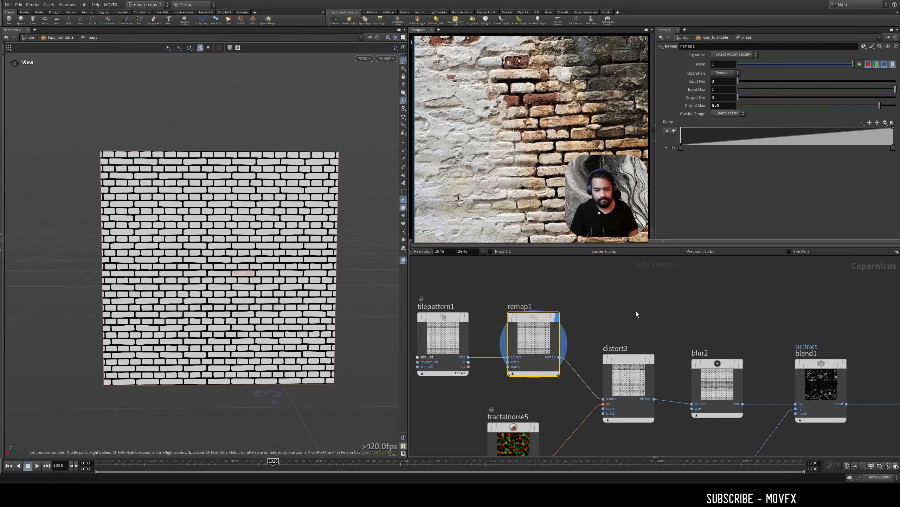
Show the output of distort3 and compare its warped bricks up close with the reference brick wall photo.
middle_drag(656, 312, 596, 298)
scroll(592, 306, down, 2)
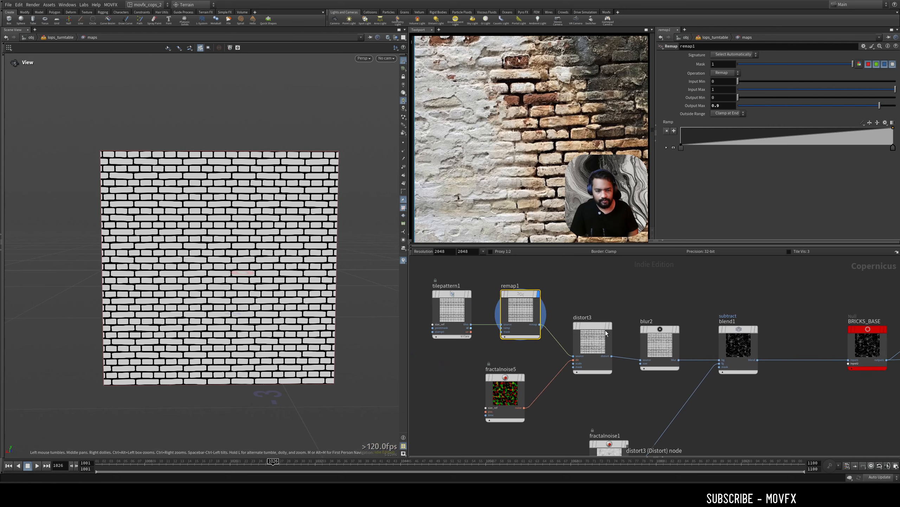
click(606, 328)
drag(337, 318, 312, 318)
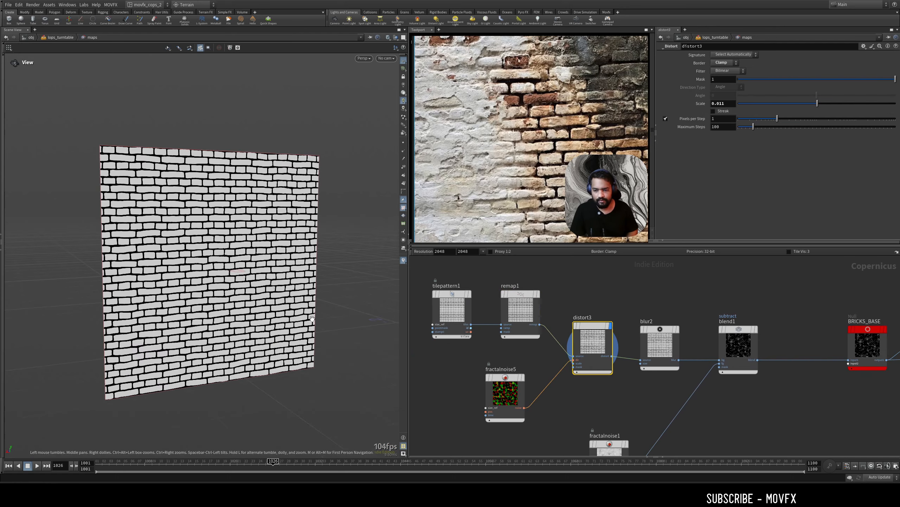
right_drag(312, 319, 329, 220)
drag(330, 220, 278, 214)
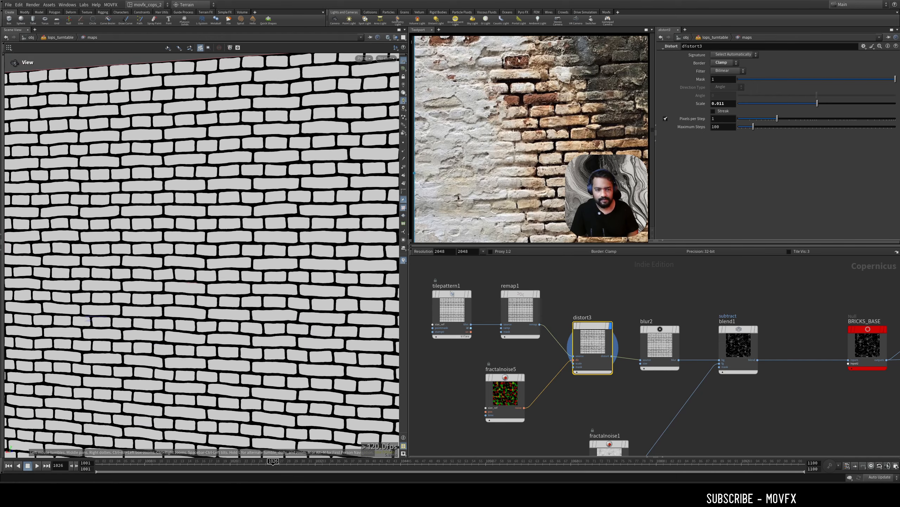
middle_drag(543, 154, 483, 76)
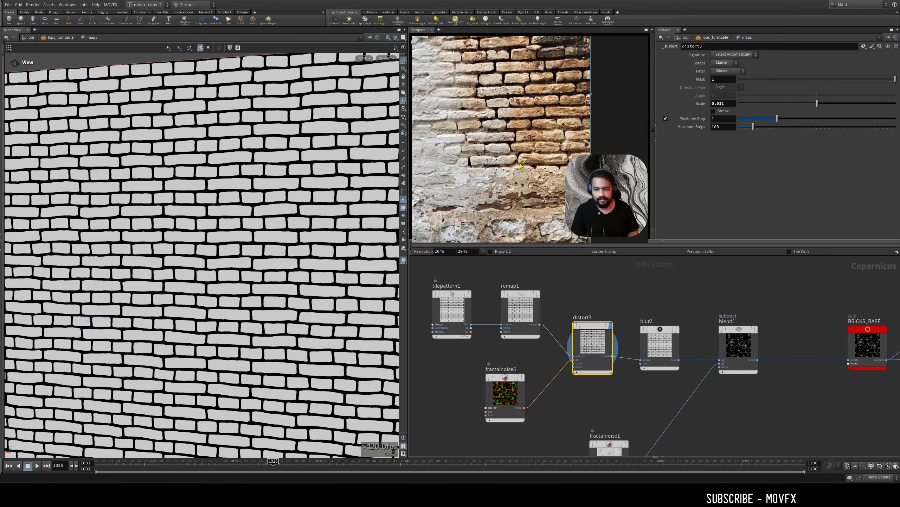
drag(270, 305, 293, 296)
scroll(291, 294, down, 4)
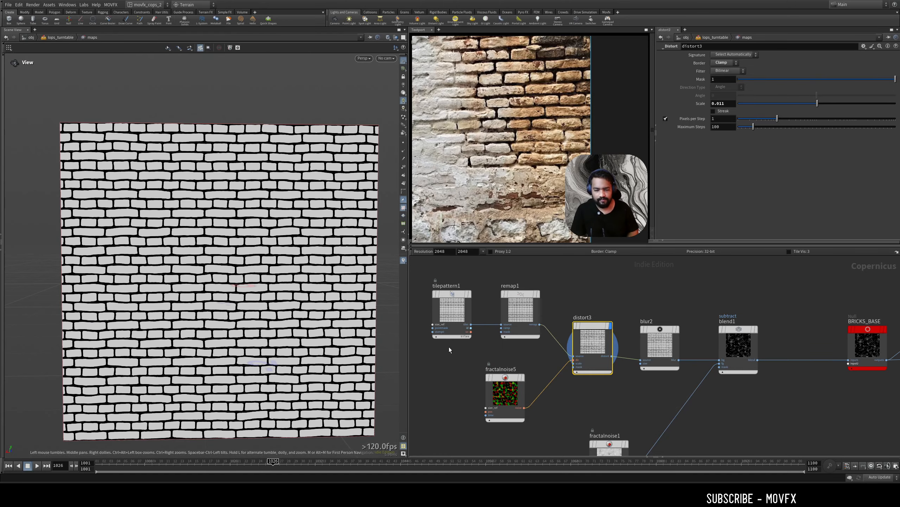
Show the fractalnoise5 noise that drives the distortion with its settings, and save the scene file.
mouse_move(517, 386)
click(533, 356)
click(516, 388)
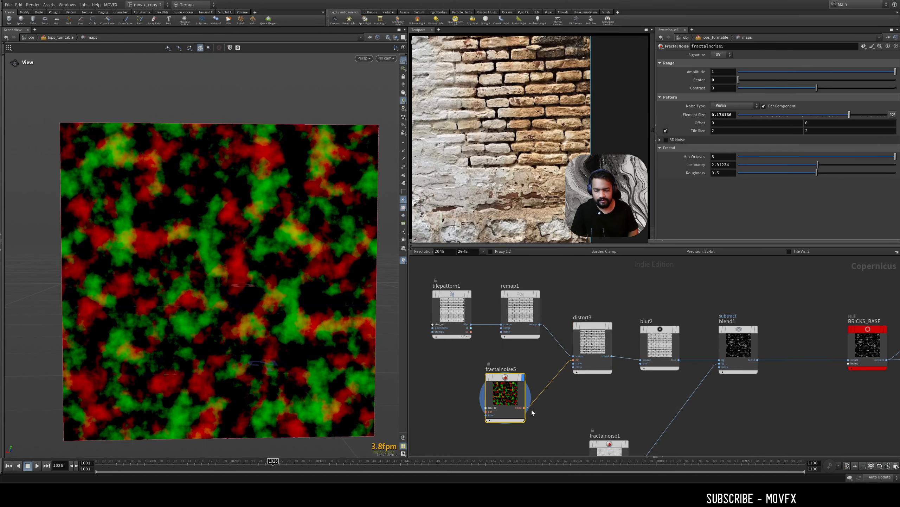
key(ctrl+s)
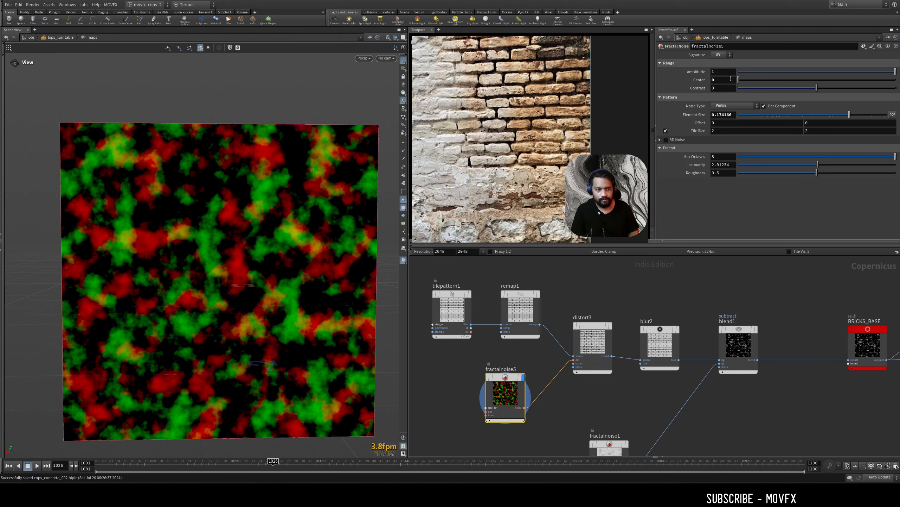
click(720, 80)
click(574, 385)
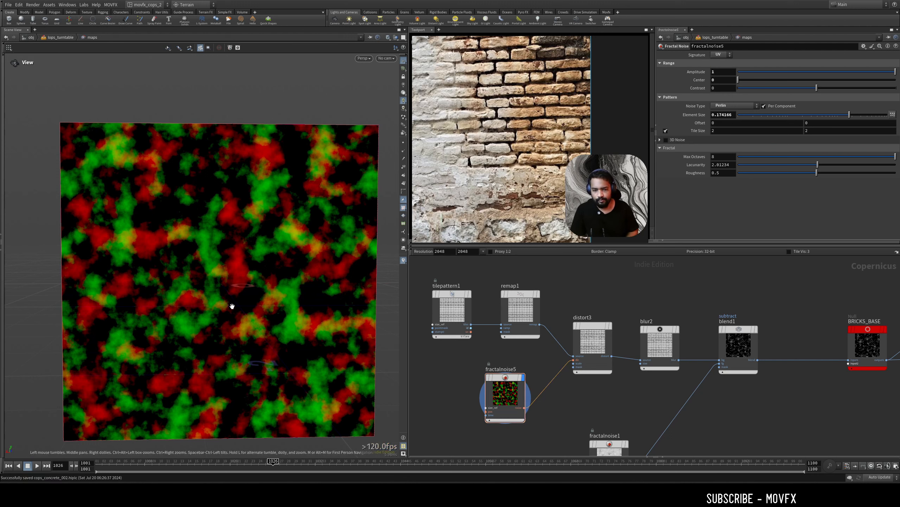
Switch the displayed output back to the undistorted bricks of remap1.
click(538, 294)
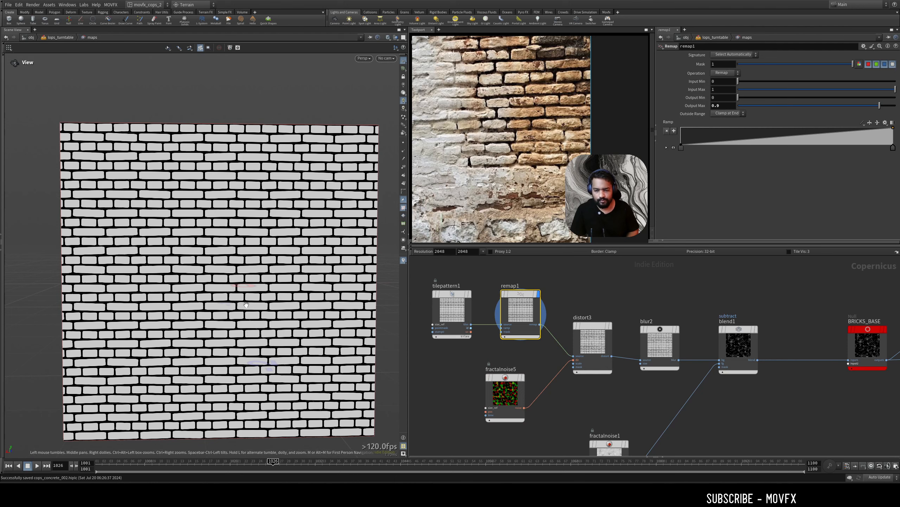
Display the distort3 output and toggle its bypass to compare the bricks up close with and without distortion.
click(609, 326)
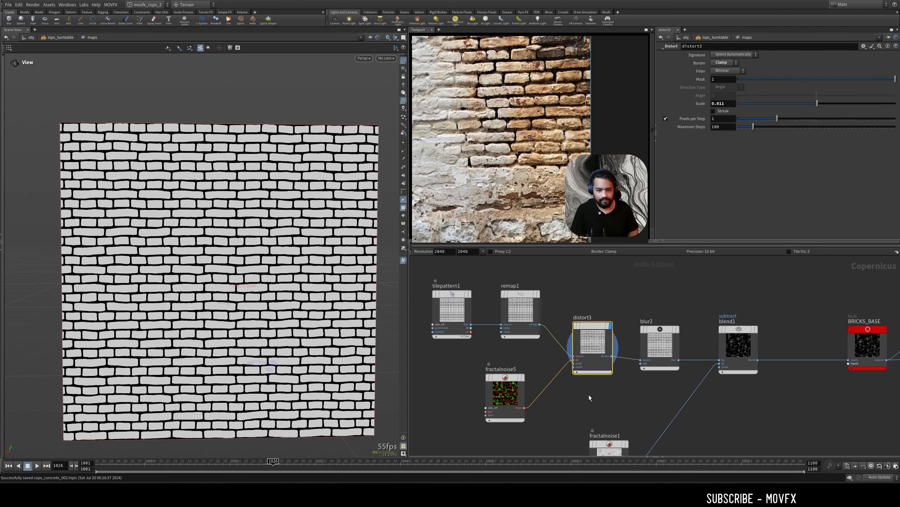
click(575, 325)
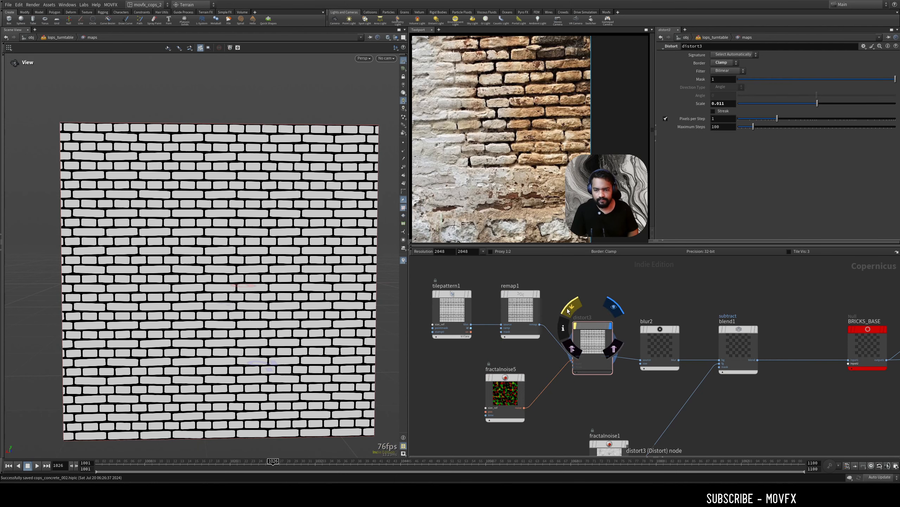
scroll(299, 232, up, 5)
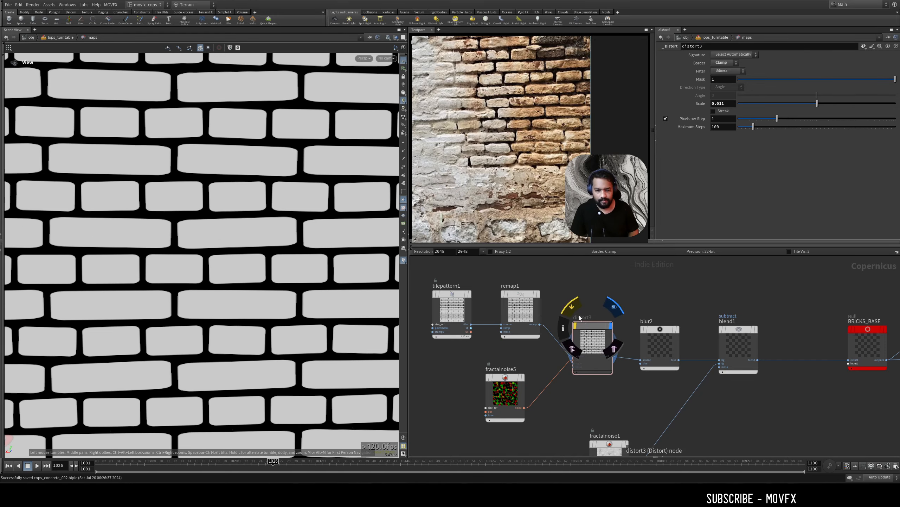
click(573, 308)
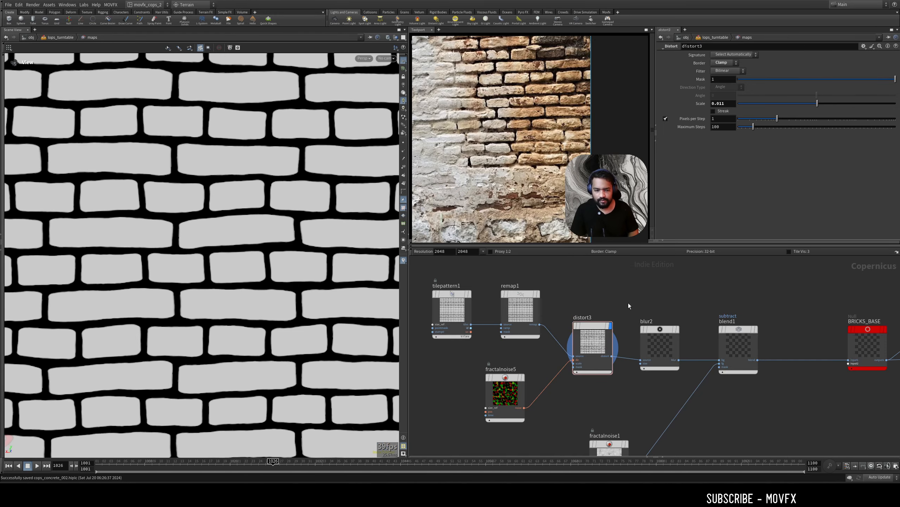
Show the softened bricks from blur2 and view its blur settings.
middle_drag(628, 303, 573, 301)
click(605, 330)
click(585, 351)
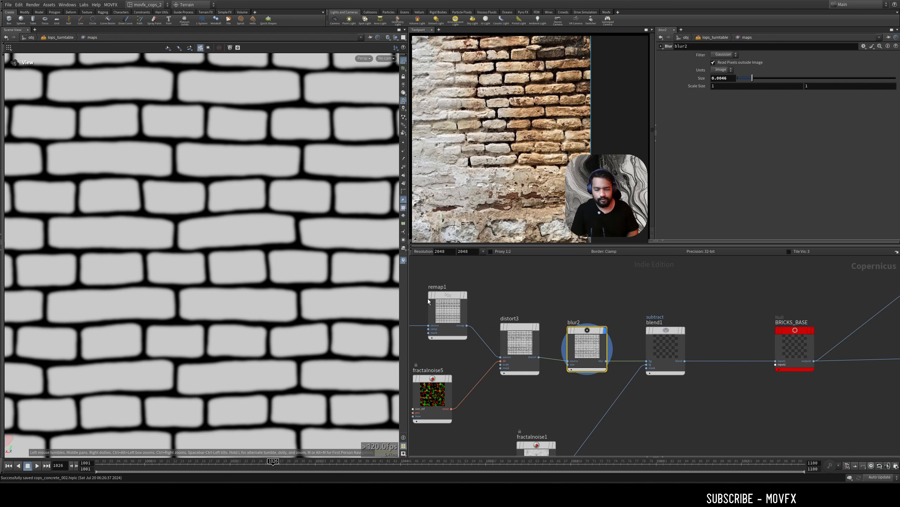
Show the subtract result of blend1, followed by the fractalnoise1 noise that feeds it, with its settings.
click(683, 330)
click(666, 345)
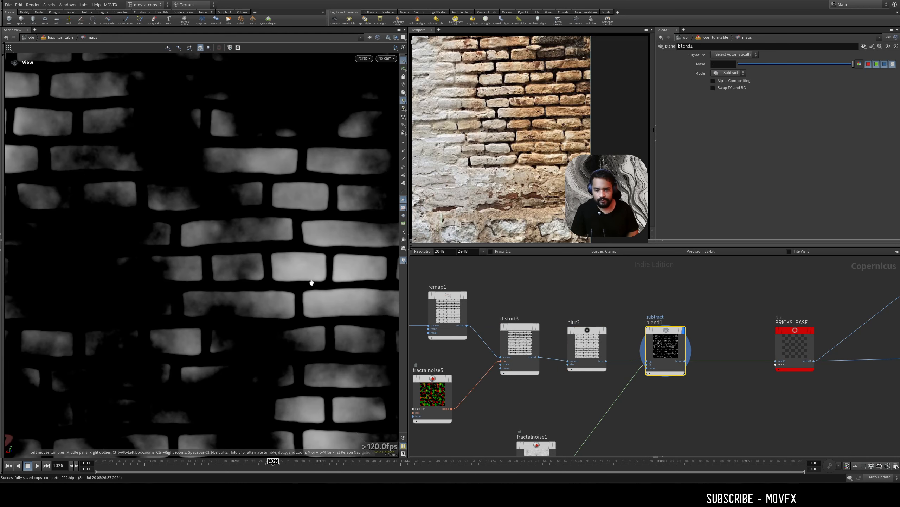
middle_drag(572, 405, 568, 316)
click(550, 356)
click(534, 373)
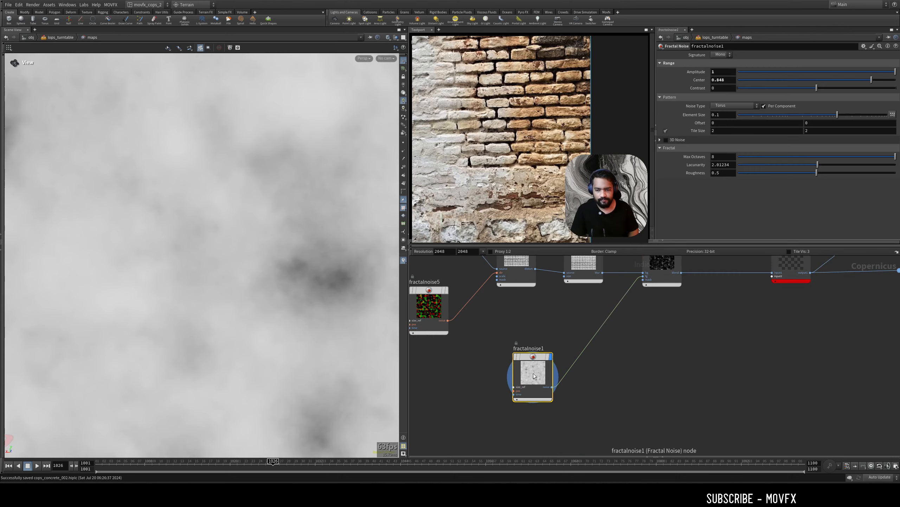
Switch the displayed output back to blend1 and view the whole noise-eroded brick pattern.
middle_drag(632, 336, 587, 412)
click(635, 316)
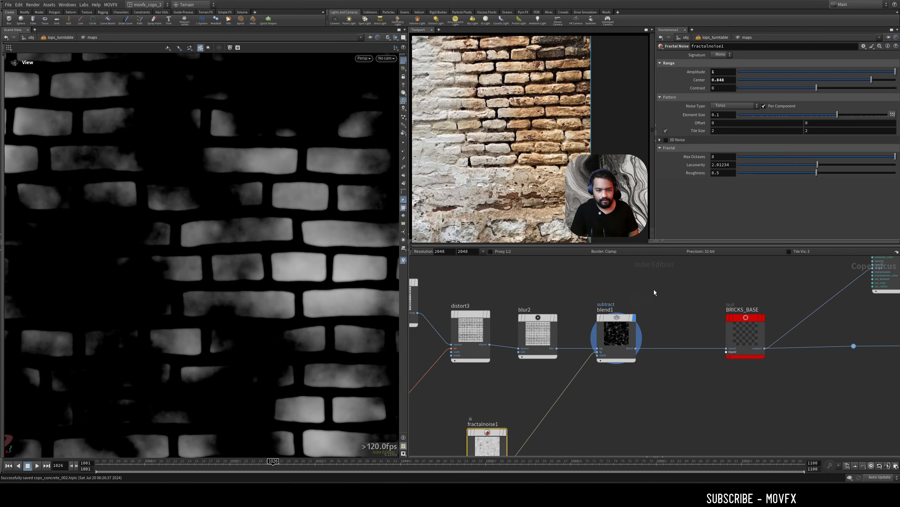
click(620, 334)
scroll(312, 291, down, 5)
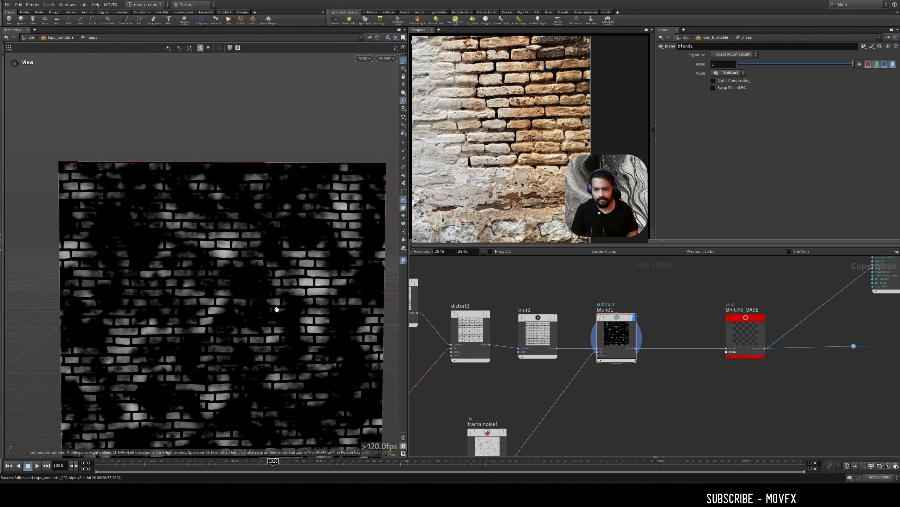
scroll(603, 372, down, 5)
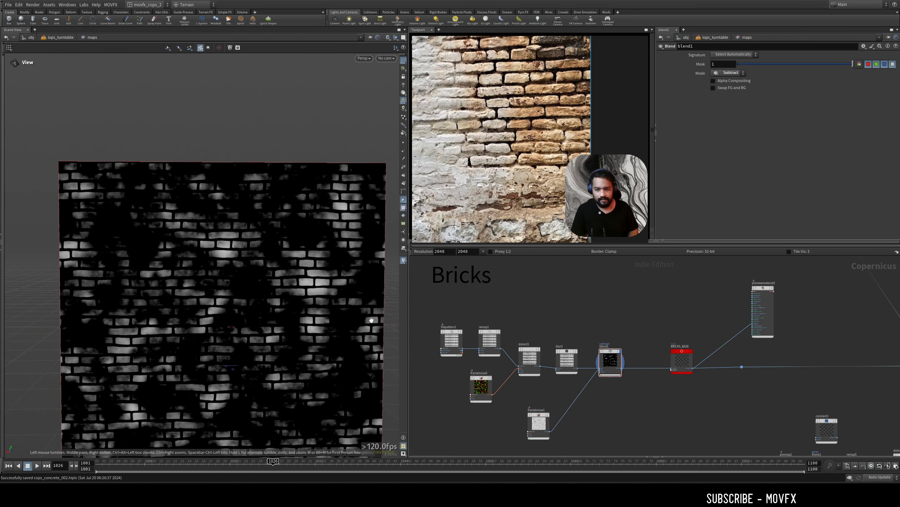
scroll(295, 313, down, 3)
middle_drag(296, 318, 297, 288)
scroll(287, 287, up, 2)
mouse_move(297, 288)
mouse_down()
mouse_move(297, 307)
mouse_move(296, 299)
mouse_up()
scroll(754, 315, up, 3)
middle_drag(754, 315, 691, 326)
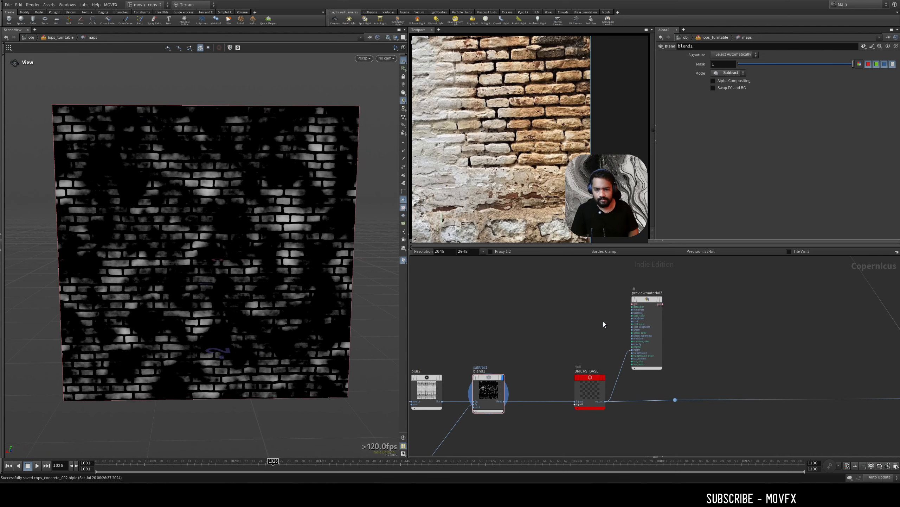
mouse_move(283, 318)
mouse_down()
mouse_move(307, 297)
mouse_move(294, 305)
mouse_up()
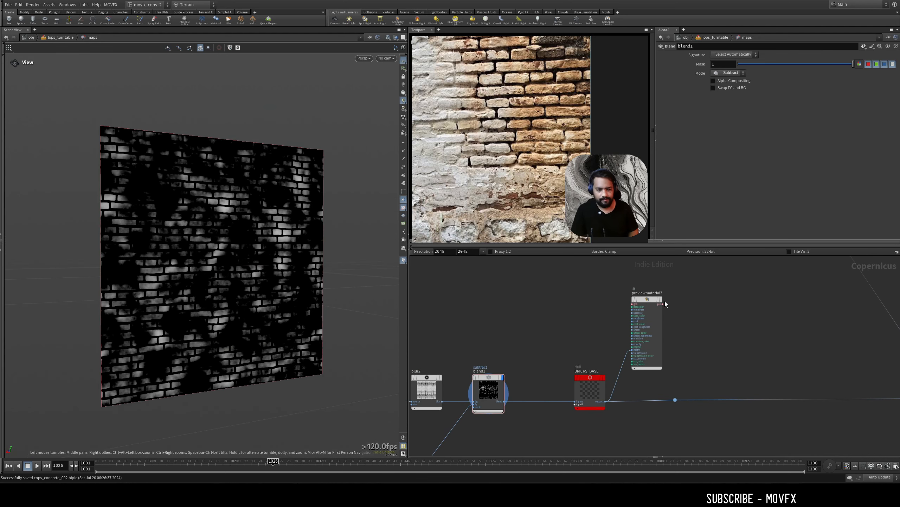
Display the previewmaterial3 node from its front side and enable the viewport shading that shows the bricks as displaced geometry.
middle_drag(693, 290, 650, 311)
scroll(651, 310, down, 2)
click(613, 337)
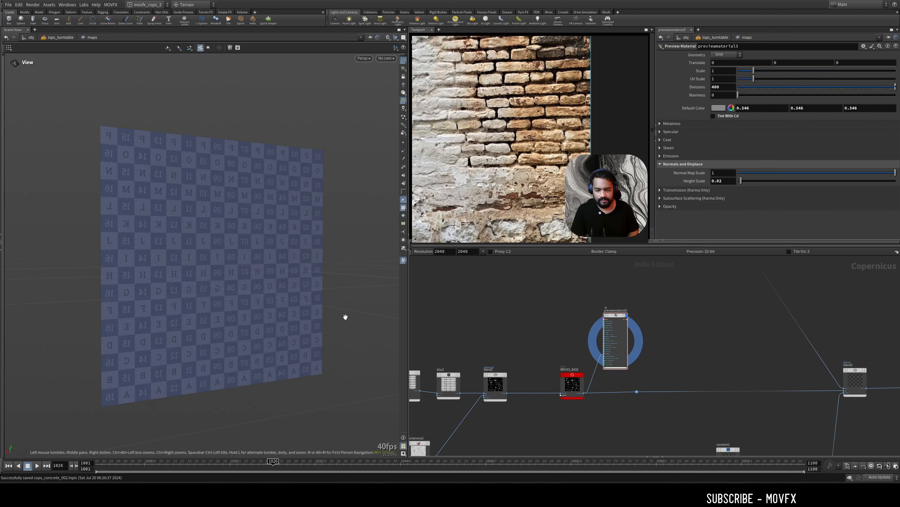
drag(346, 316, 310, 318)
key(f)
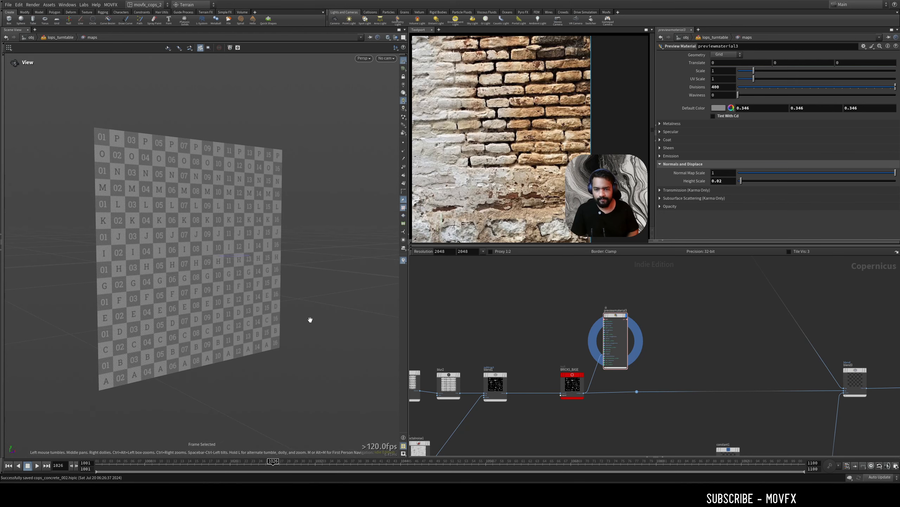
click(404, 118)
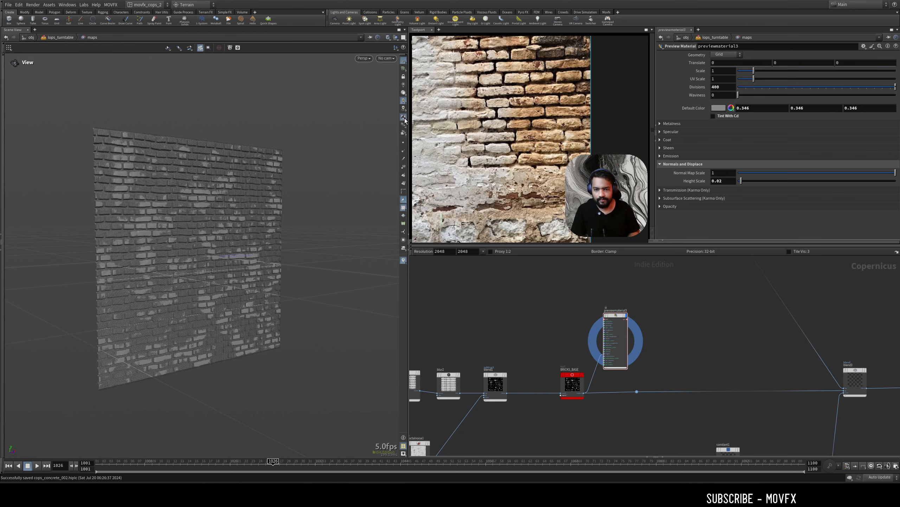
Examine the displaced brick wall from several angles, toggling between wireframe and shaded display.
mouse_move(334, 264)
mouse_down()
mouse_move(289, 264)
mouse_move(296, 254)
mouse_up()
key(shift+w)
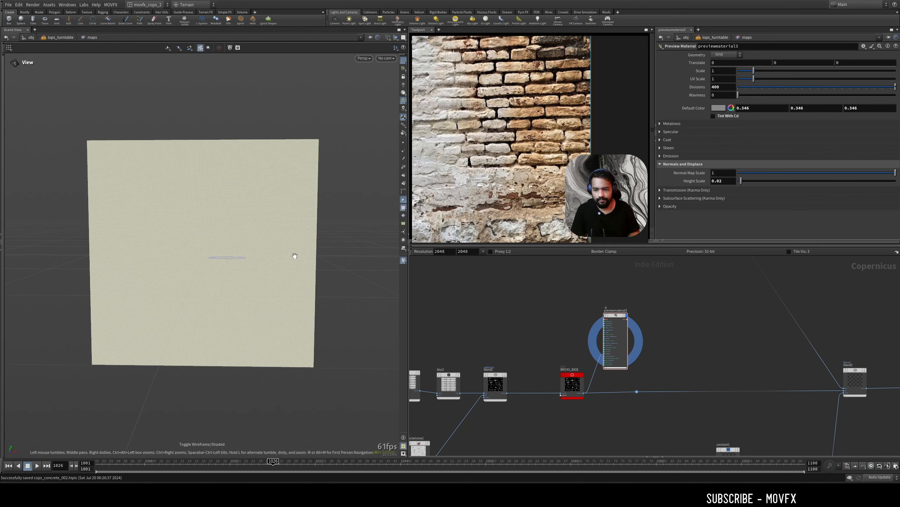
key(shift+w)
drag(264, 224, 284, 228)
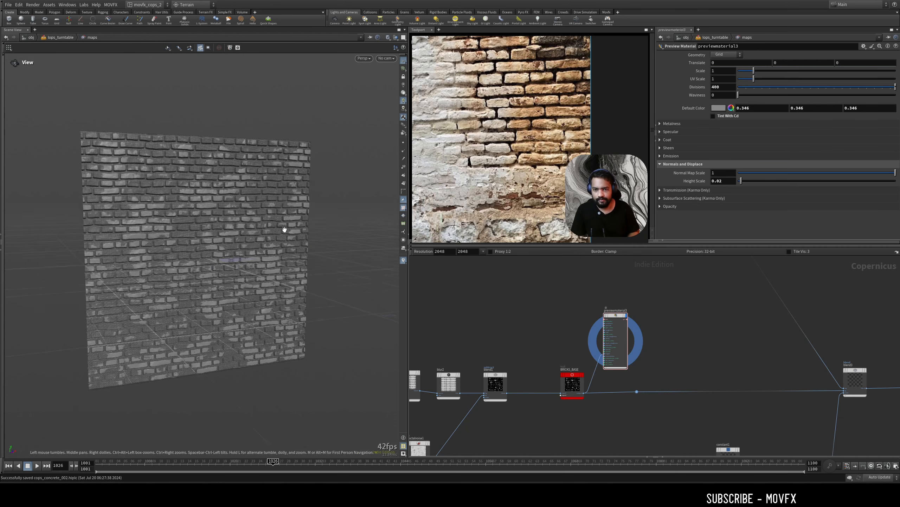
right_drag(285, 229, 285, 210)
click(388, 38)
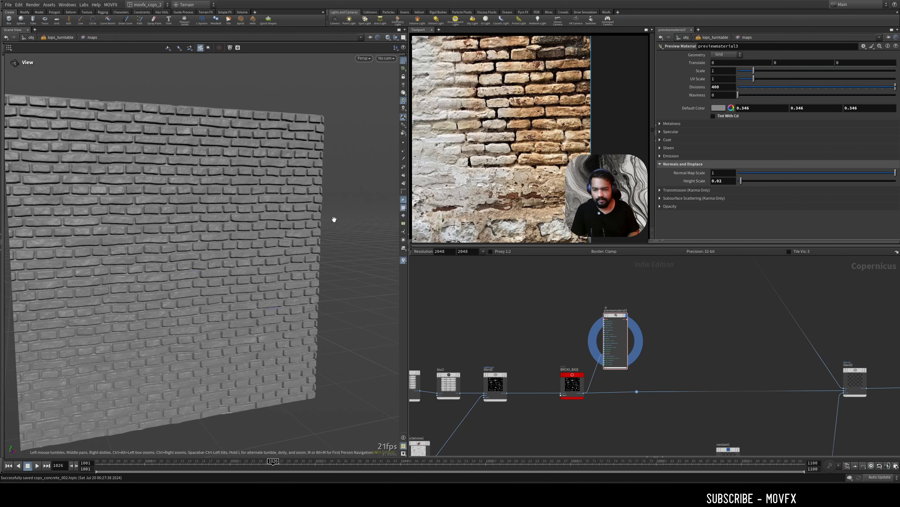
drag(334, 219, 332, 221)
key(shift+w)
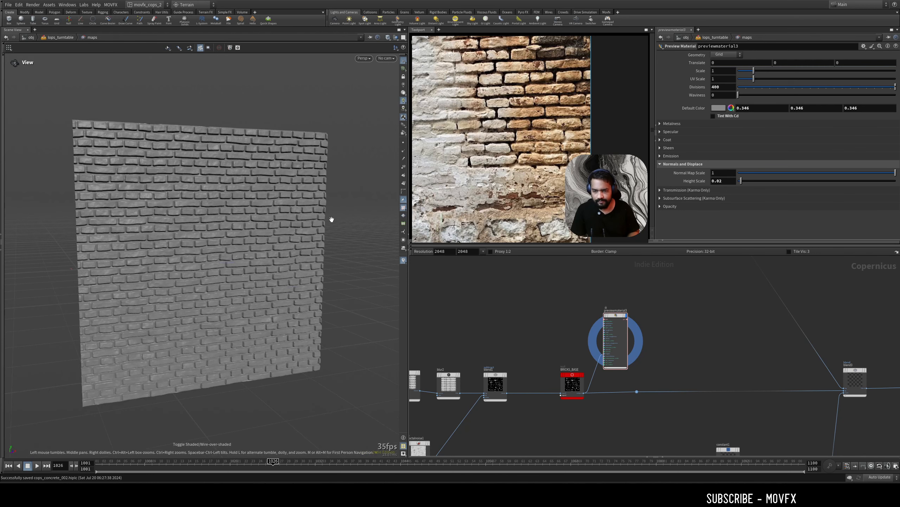
key(shift+w)
drag(342, 231, 287, 234)
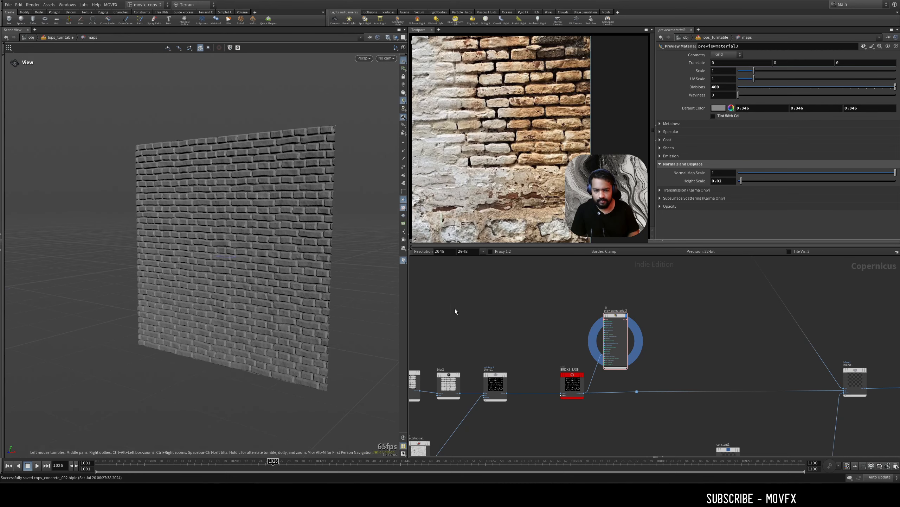
Toggle the bypass of blend1 and compare the displaced bricks up close with and without the subtracted noise.
middle_drag(517, 325, 636, 303)
scroll(624, 304, down, 2)
scroll(588, 309, up, 3)
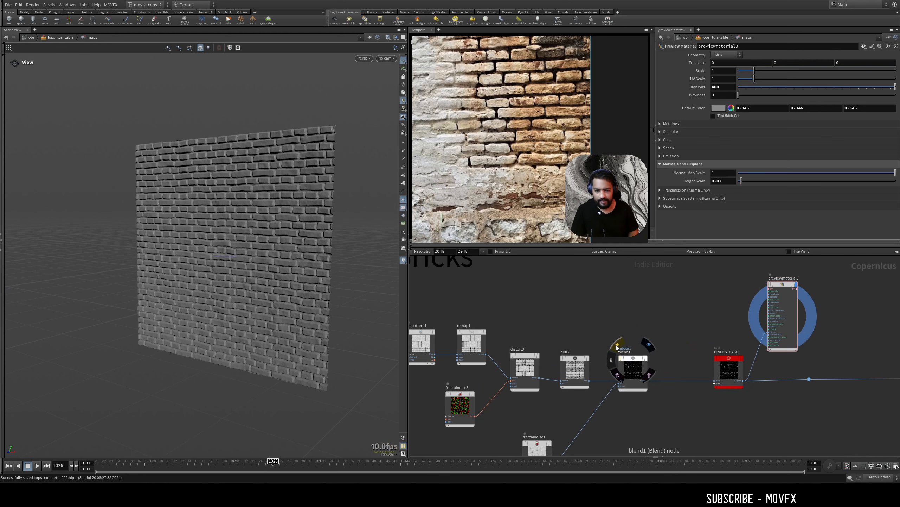
right_drag(258, 274, 322, 258)
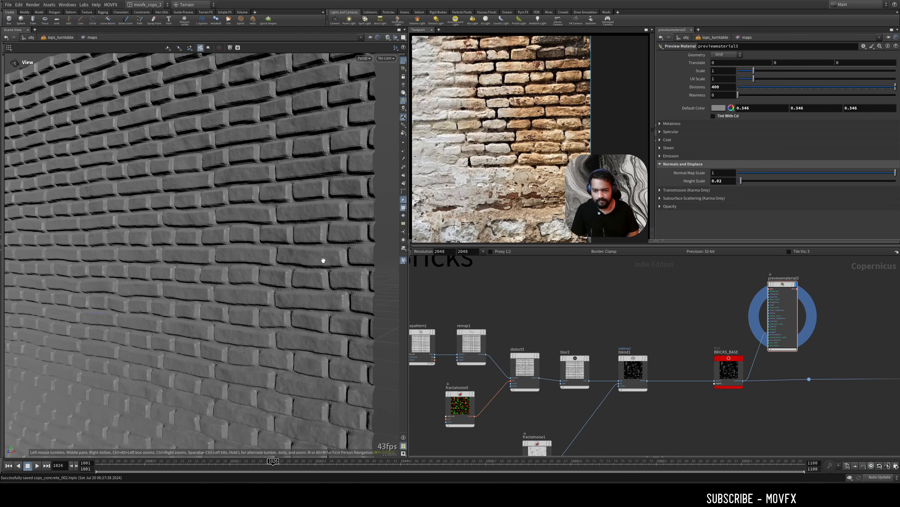
click(618, 345)
click(618, 345)
click(618, 345)
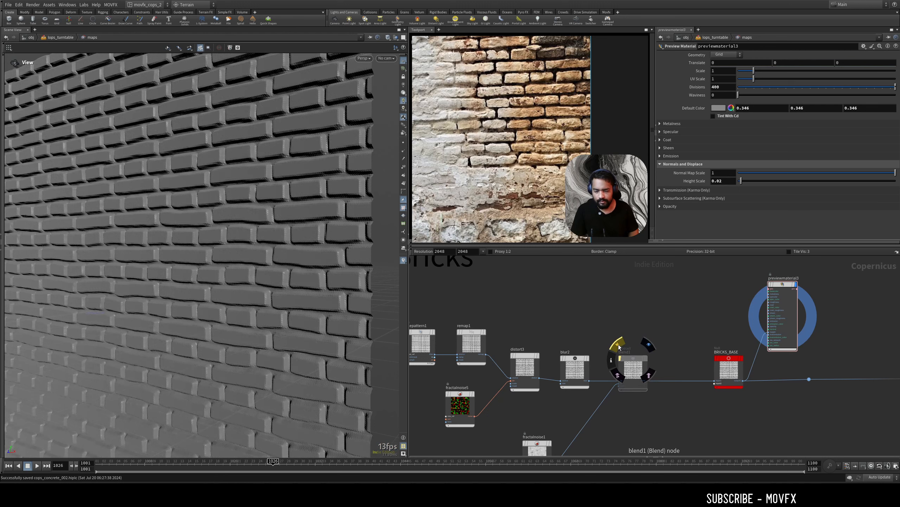
drag(291, 302, 314, 305)
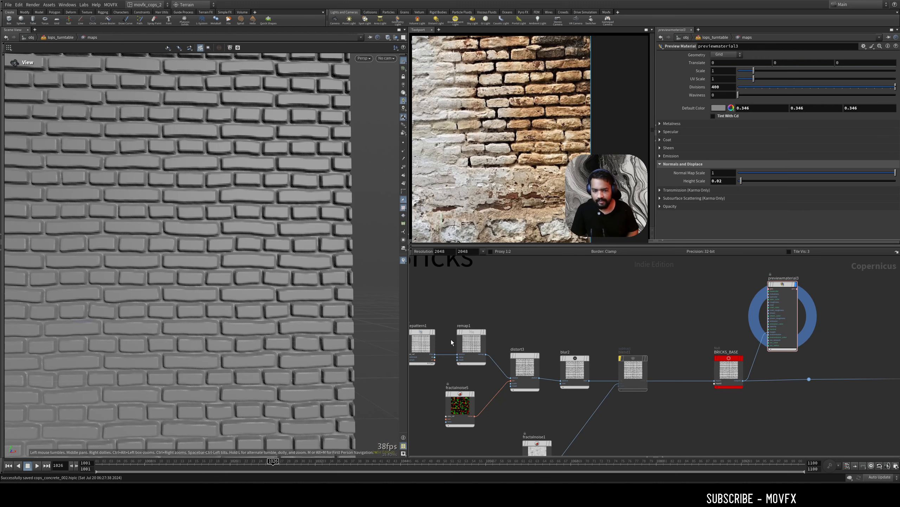
Move fractalnoise1 to just below blend1, re-enable blend1 and inspect the uneven brick surface on the wall.
middle_drag(652, 327, 660, 272)
drag(540, 393, 598, 375)
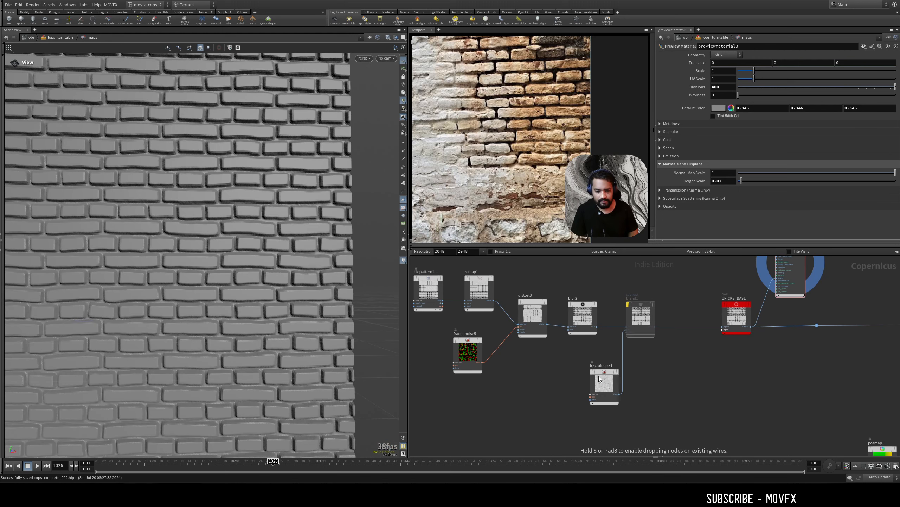
click(625, 291)
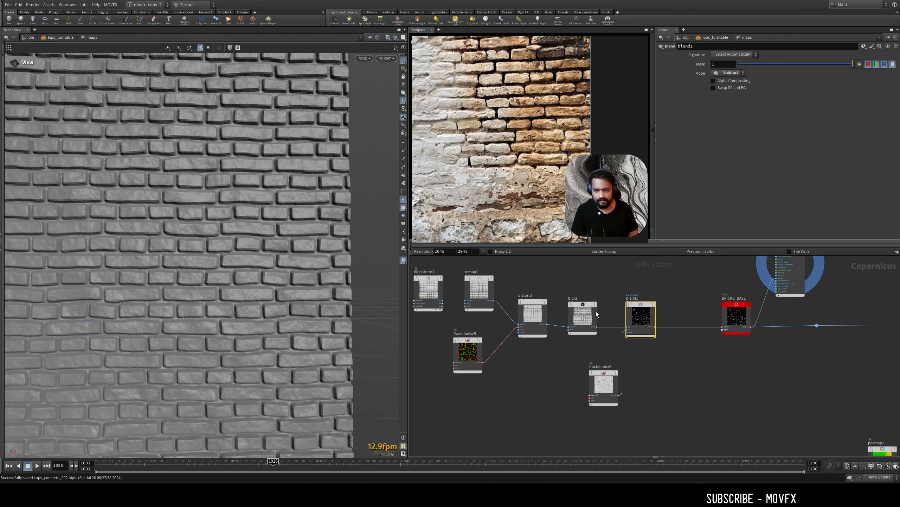
right_drag(324, 281, 294, 301)
drag(293, 301, 279, 326)
mouse_move(279, 326)
right_down()
mouse_move(312, 252)
mouse_move(334, 237)
mouse_move(280, 312)
right_up()
drag(280, 312, 340, 284)
scroll(589, 362, down, 5)
Go to the Rocks node group and shift the reference photo to its lower section with the large stones.
middle_drag(644, 268, 596, 365)
drag(621, 405, 723, 264)
middle_drag(609, 266, 657, 354)
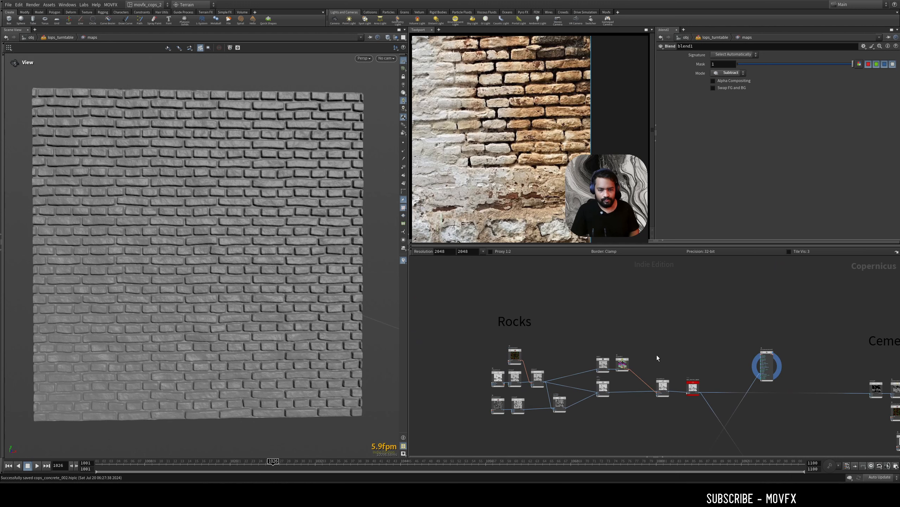
scroll(526, 350, up, 2)
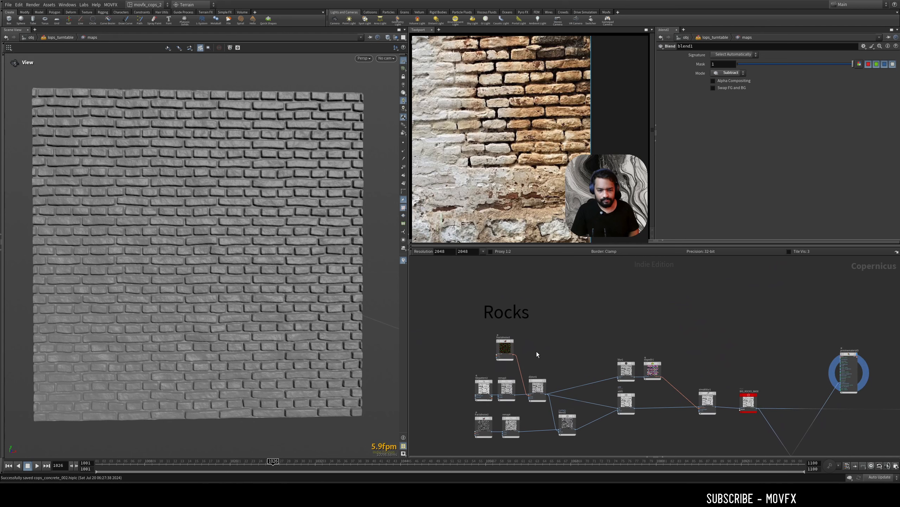
scroll(536, 351, up, 2)
middle_drag(530, 183, 539, 93)
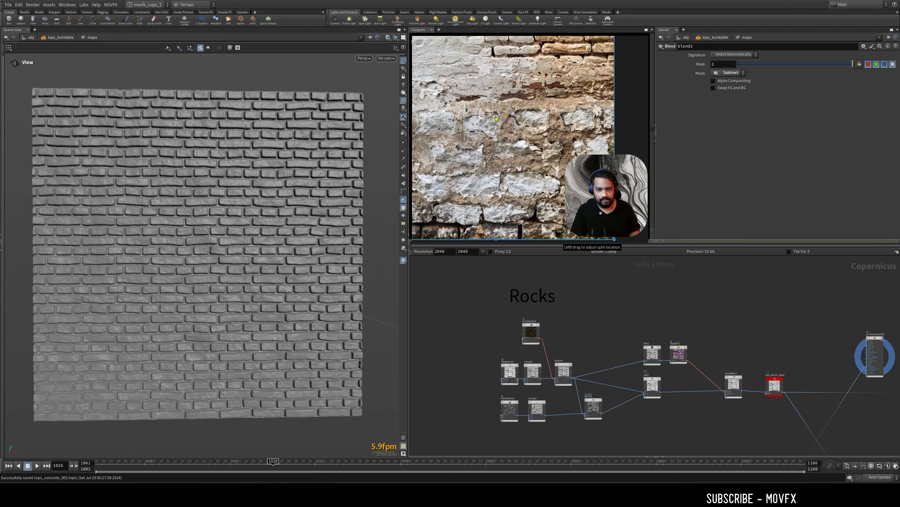
mouse_move(491, 204)
middle_down()
mouse_move(498, 200)
mouse_move(494, 208)
middle_up()
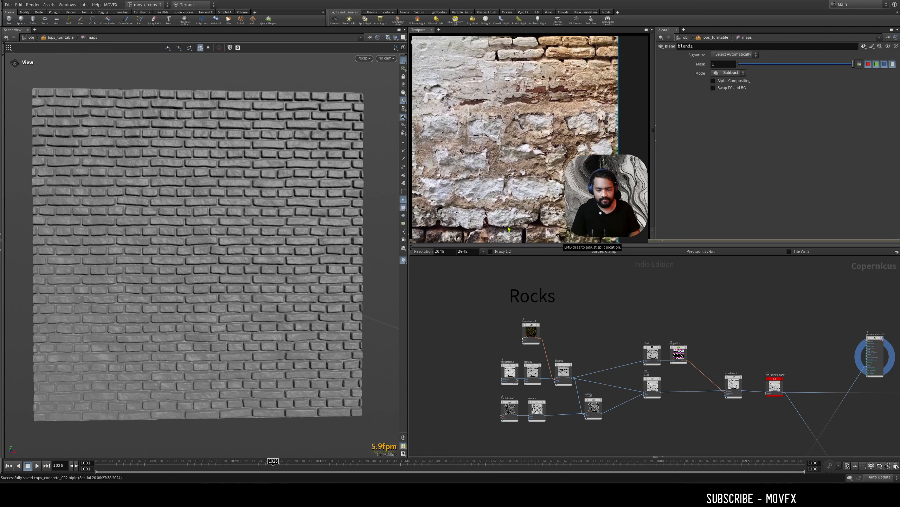
scroll(559, 333, up, 2)
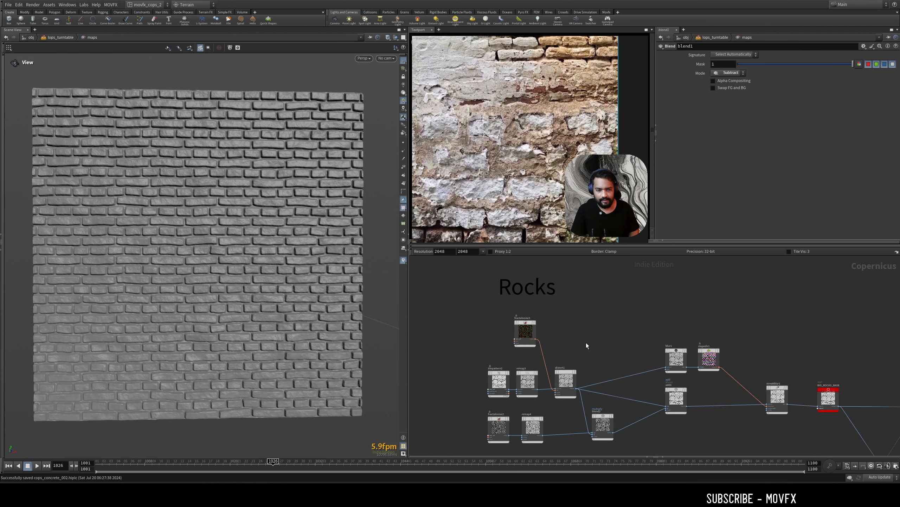
Show the output of tilepattern2 in the Rocks group and review its pattern, shape, position, rotate and size settings.
scroll(573, 334, down, 2)
scroll(567, 327, up, 2)
drag(507, 369, 490, 370)
scroll(484, 349, up, 3)
mouse_move(514, 393)
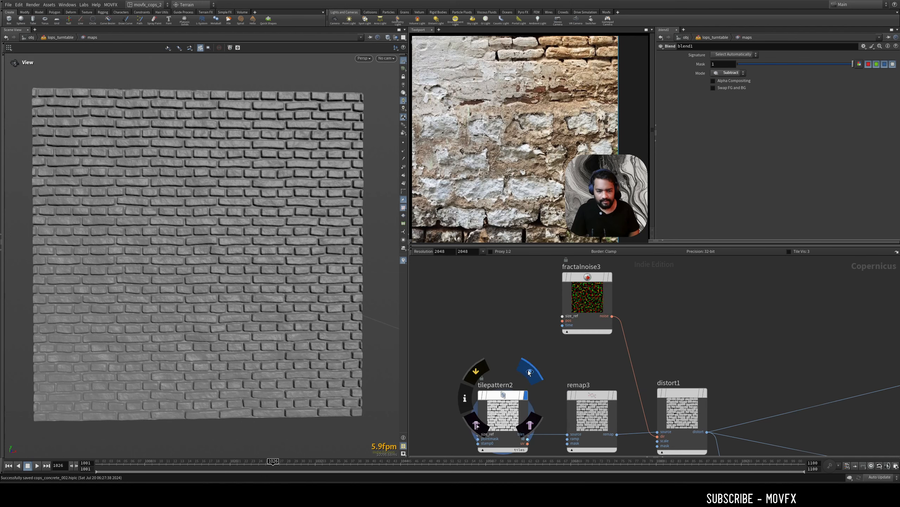
click(529, 372)
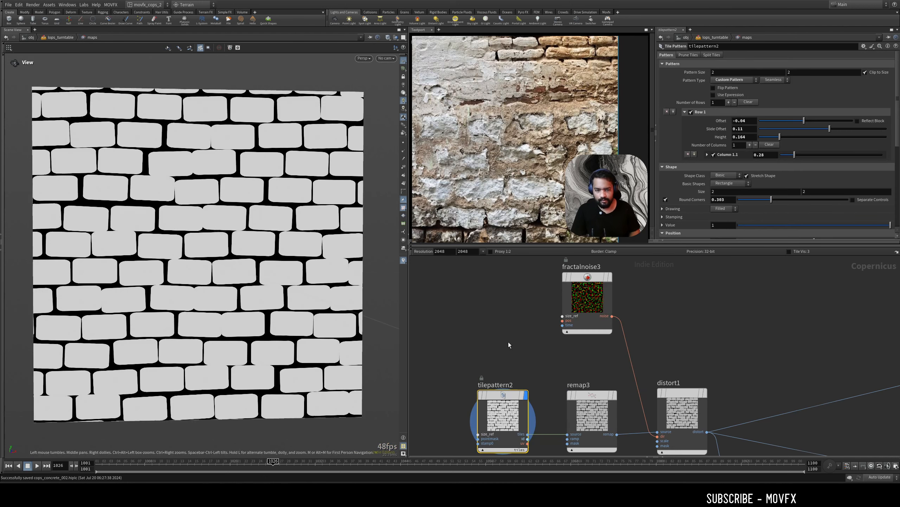
scroll(898, 123, down, 2)
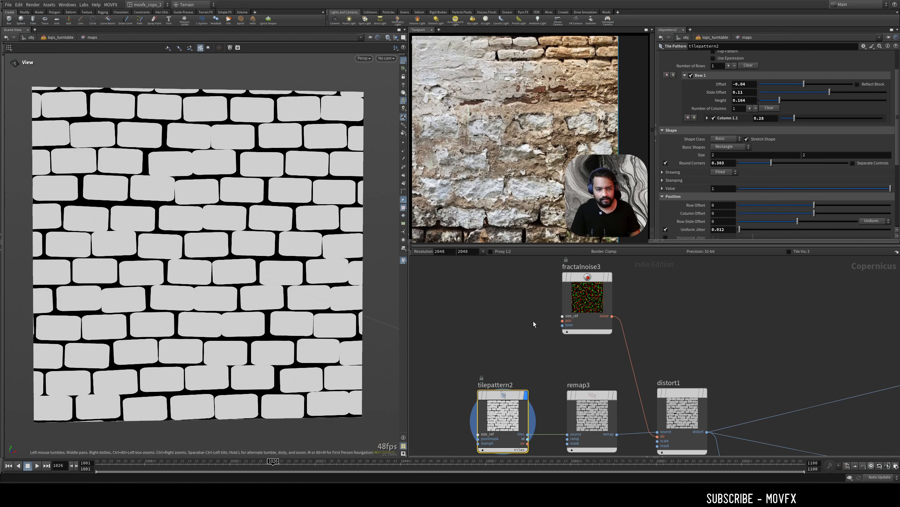
scroll(893, 143, down, 7)
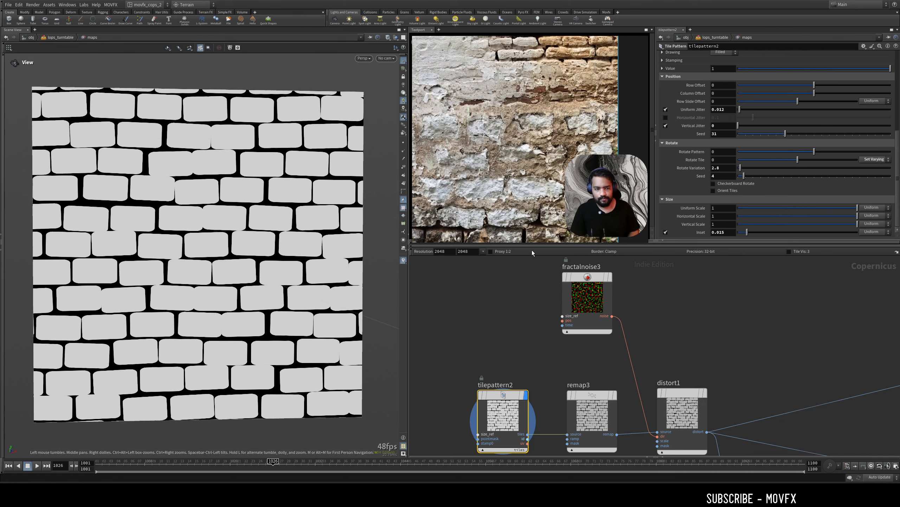
Try a different rotate seed and a larger inset on tilepattern2, undoing each change.
mouse_move(744, 176)
mouse_down()
mouse_move(779, 180)
mouse_move(744, 170)
mouse_move(752, 172)
mouse_up()
key(ctrl+z)
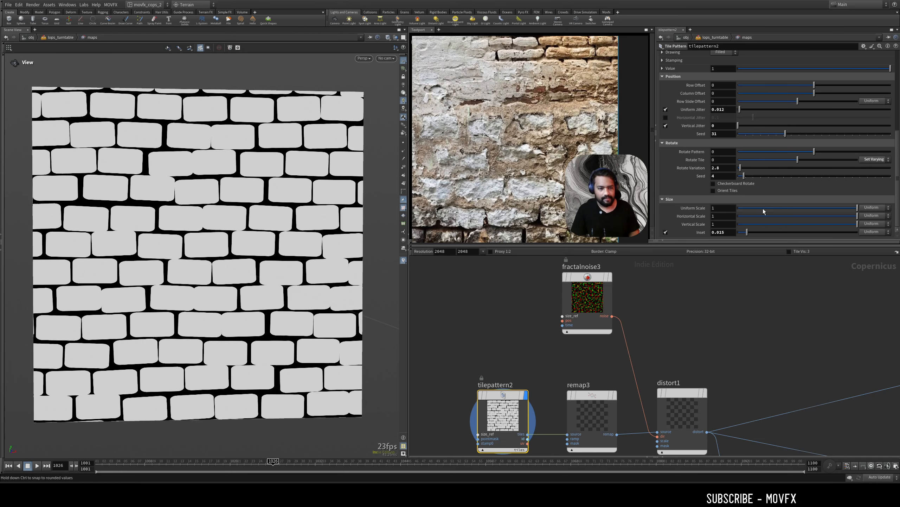
drag(748, 234, 758, 232)
key(ctrl+z)
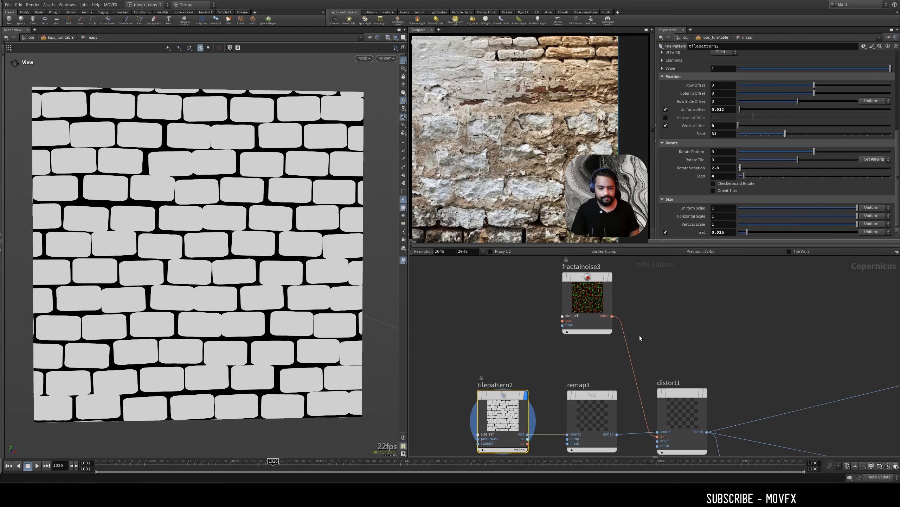
Step through the Rocks chain past remap3 and show the output of distort1 on the wall.
scroll(642, 320, down, 3)
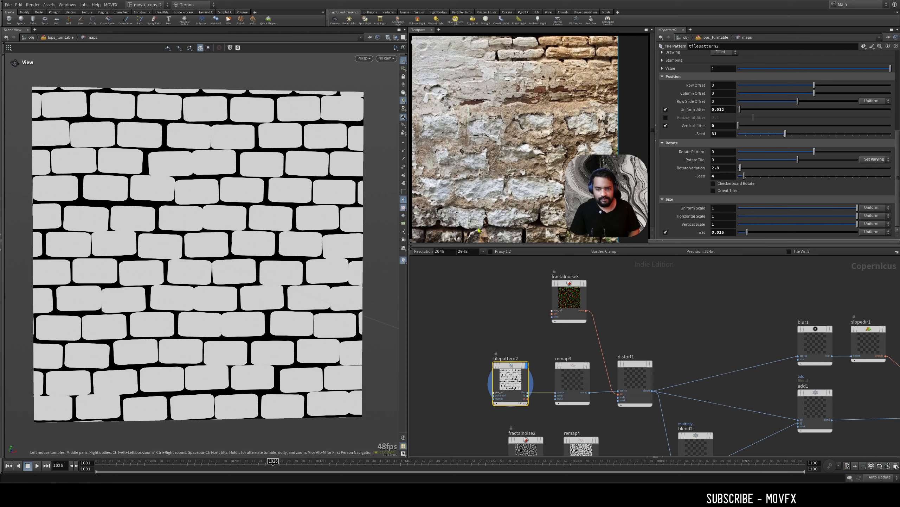
scroll(635, 362, up, 2)
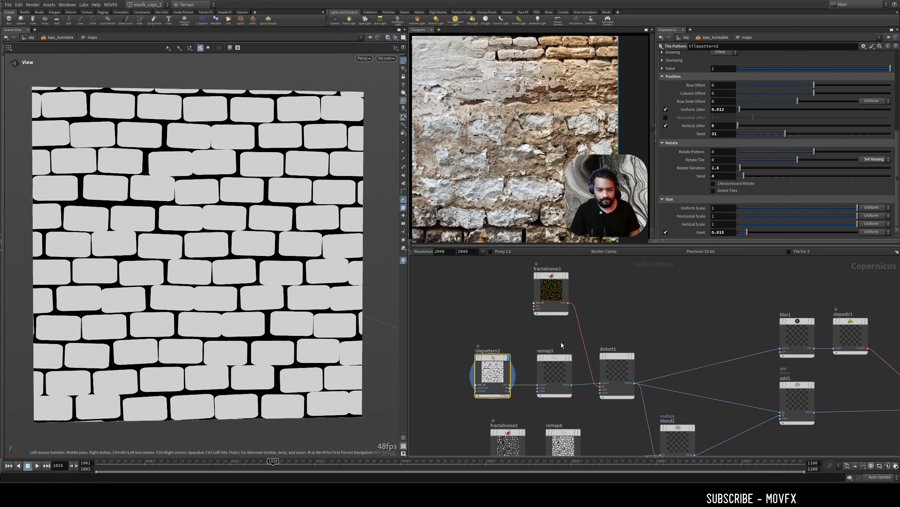
click(573, 363)
click(557, 362)
middle_drag(647, 332, 628, 356)
click(615, 337)
click(598, 364)
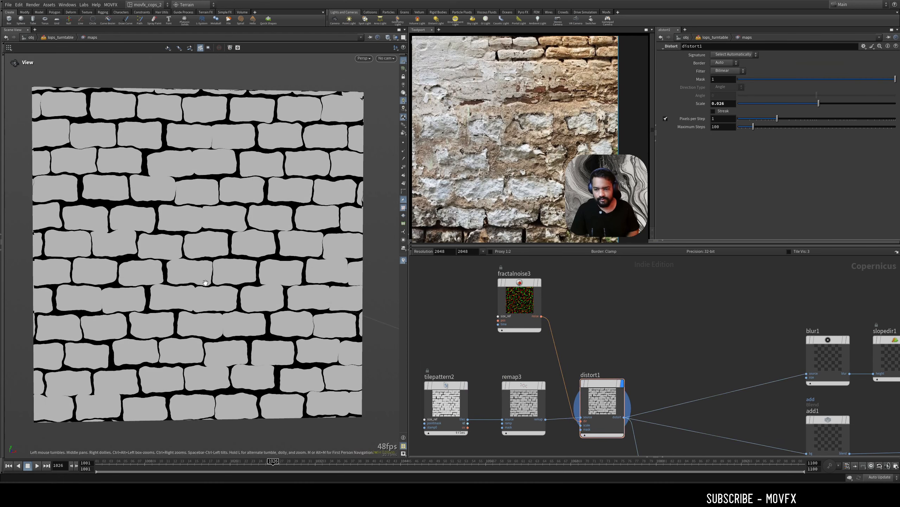
Toggle the bypass of distort1 and compare the stone edges up close with and without the distortion.
scroll(210, 260, up, 3)
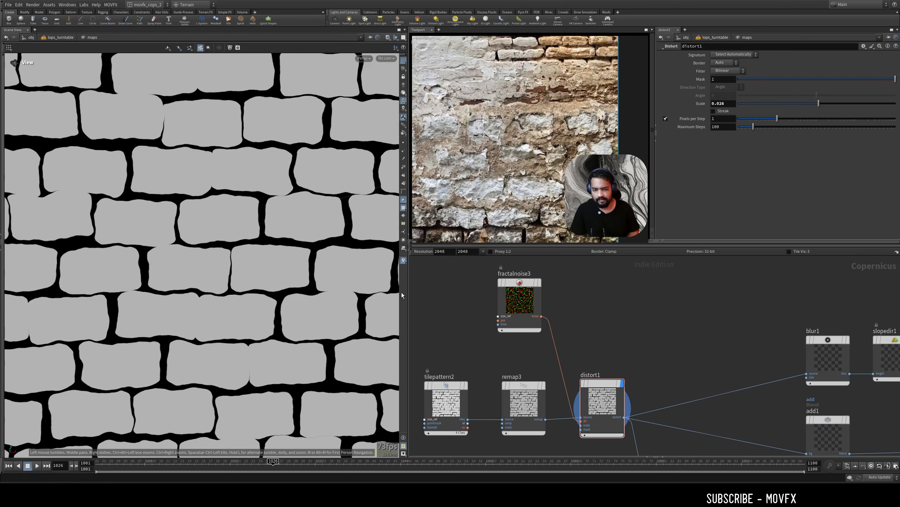
click(584, 366)
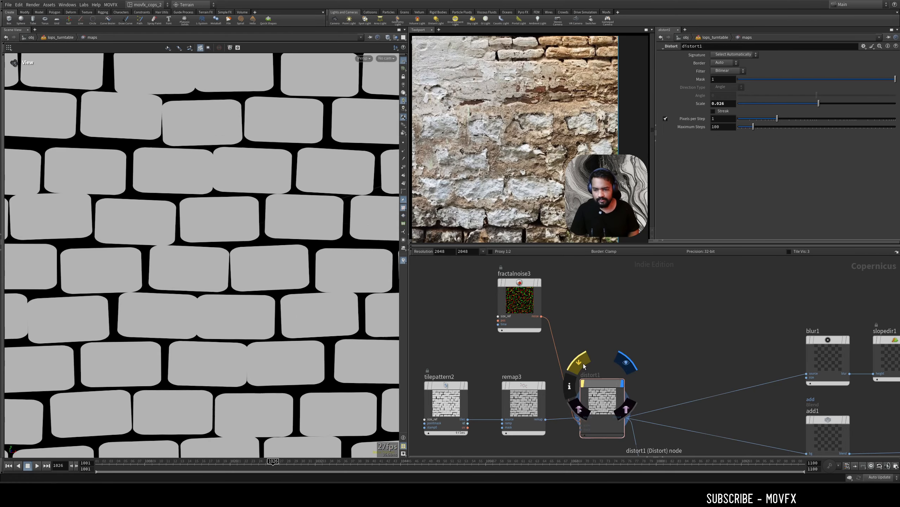
click(583, 383)
scroll(578, 321, down, 4)
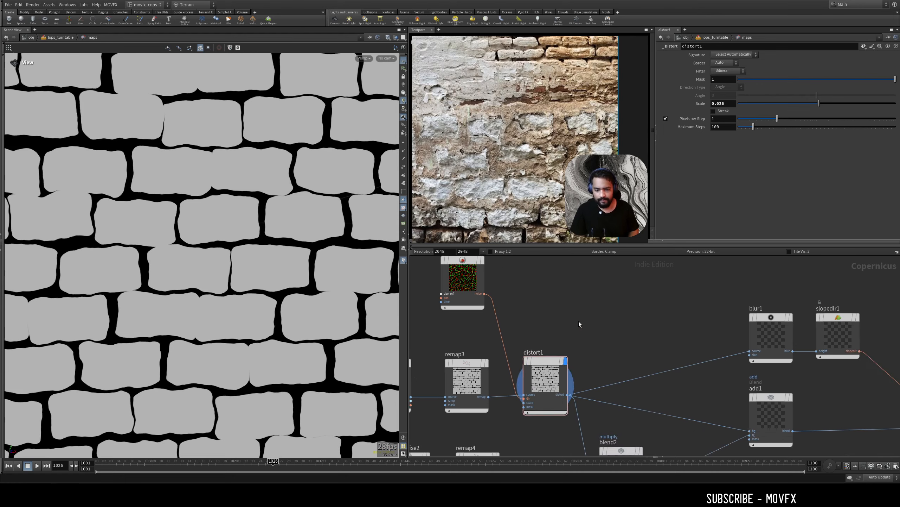
Show the output of remap4 and the multiplied result of blend2, framing the whole pattern.
middle_drag(542, 388, 552, 374)
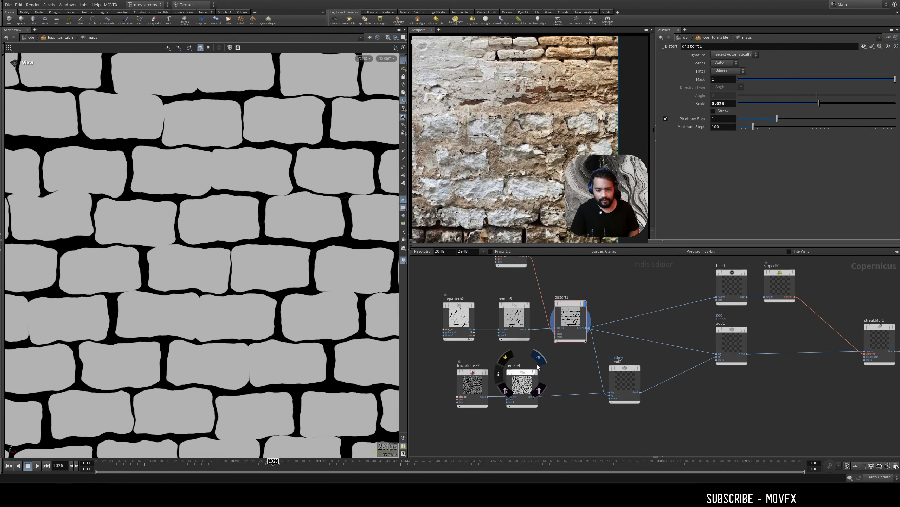
click(522, 383)
scroll(313, 320, down, 5)
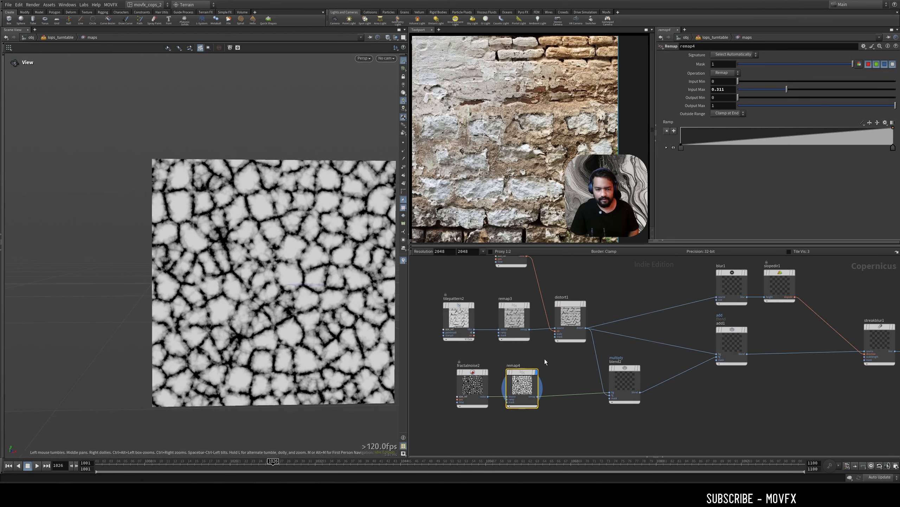
click(641, 354)
click(626, 380)
middle_drag(362, 297, 290, 321)
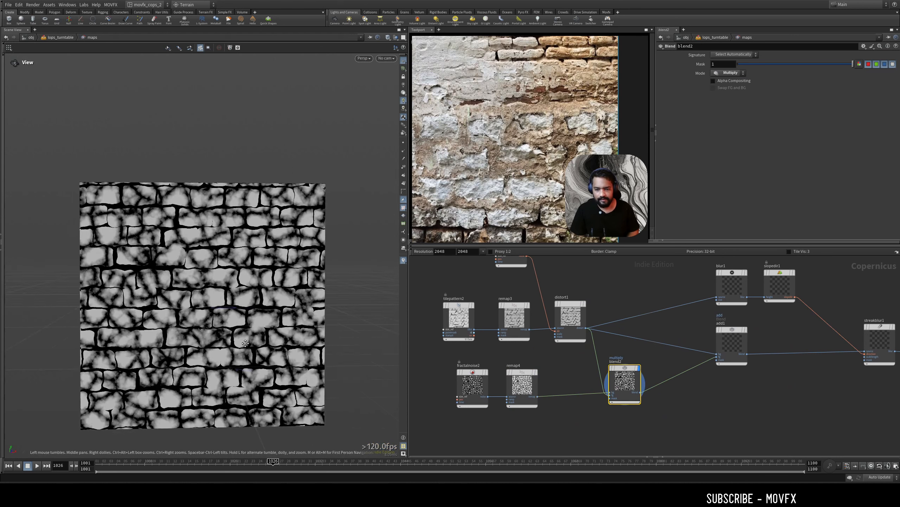
scroll(289, 322, up, 3)
Go to the blur and slope direction branch and show the output of blur1.
middle_drag(587, 306, 535, 328)
scroll(634, 291, up, 3)
scroll(609, 303, up, 3)
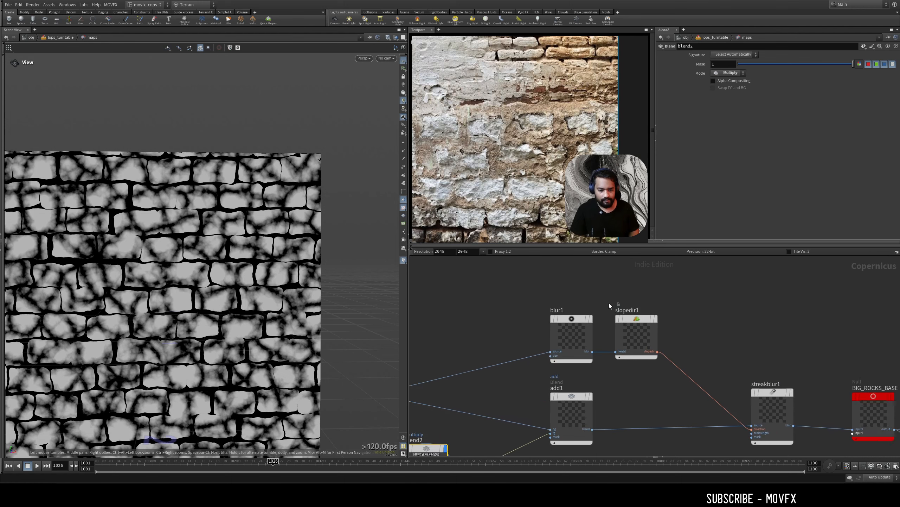
click(579, 329)
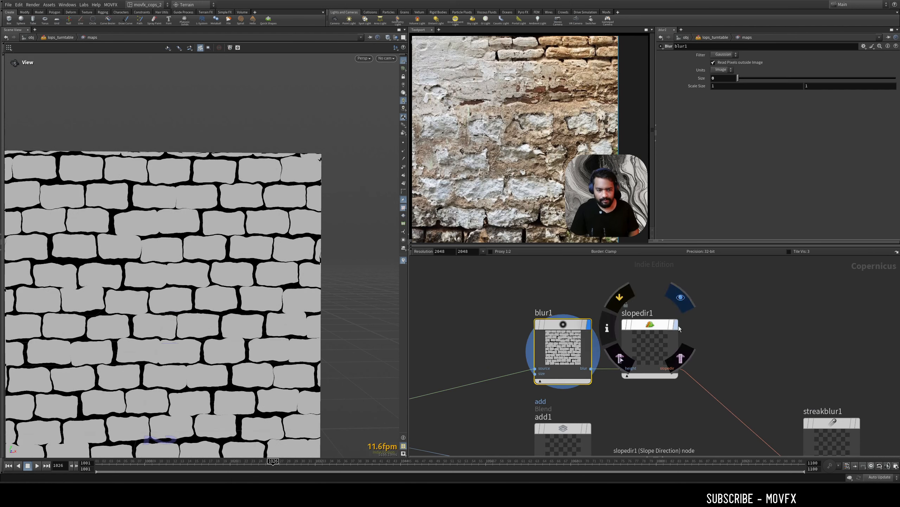
Show the output of streakblur1 and inspect its blurred stone pattern up close from several angles.
middle_drag(858, 424, 679, 343)
click(678, 342)
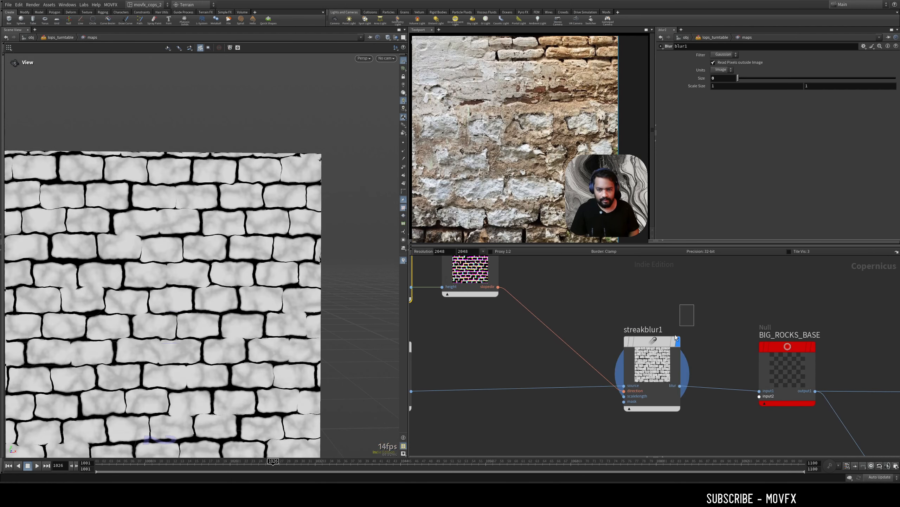
mouse_move(278, 282)
mouse_down()
mouse_move(274, 291)
mouse_move(291, 264)
mouse_up()
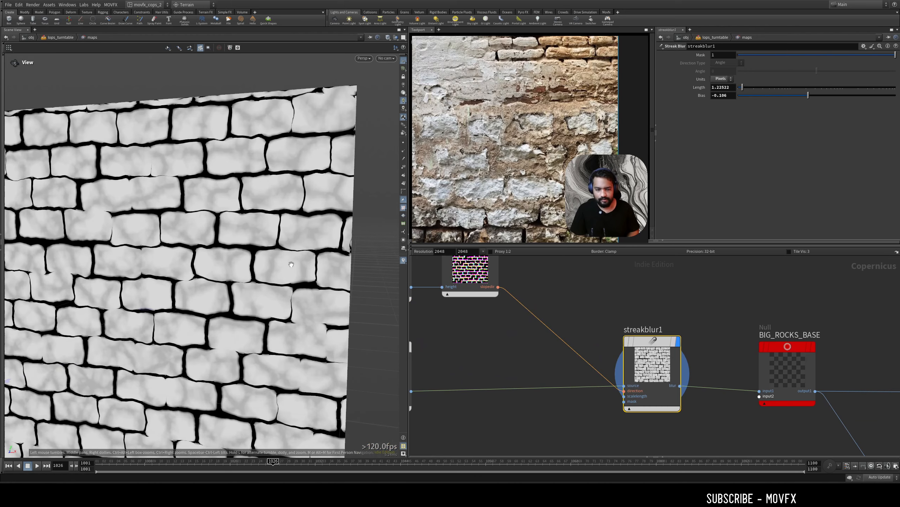
scroll(251, 264, up, 5)
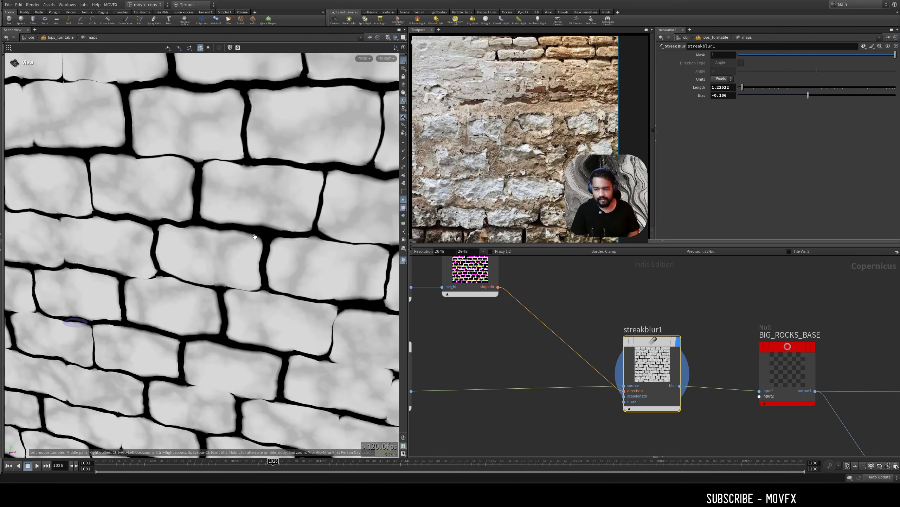
drag(245, 243, 299, 226)
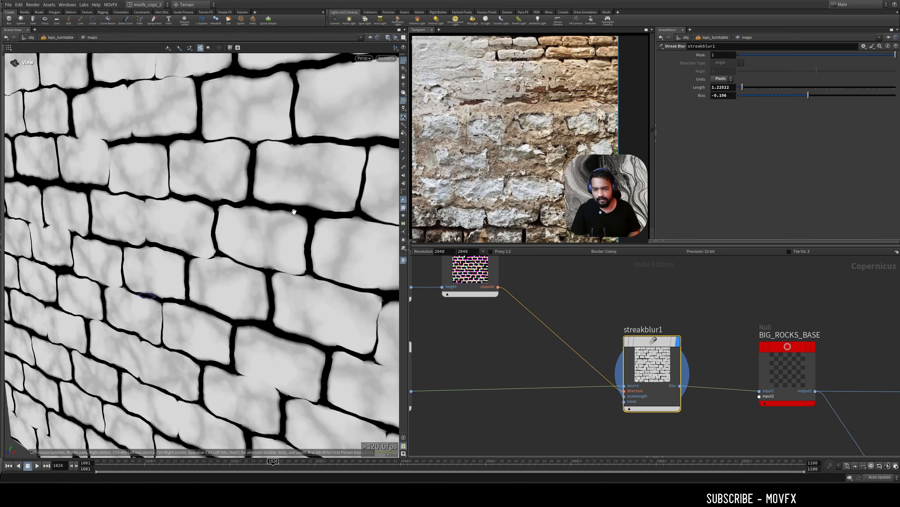
drag(294, 217, 282, 232)
Move previewmaterial3 to just above streakblur1 and BIG_ROCKS_BASE, and save the scene.
scroll(625, 299, down, 7)
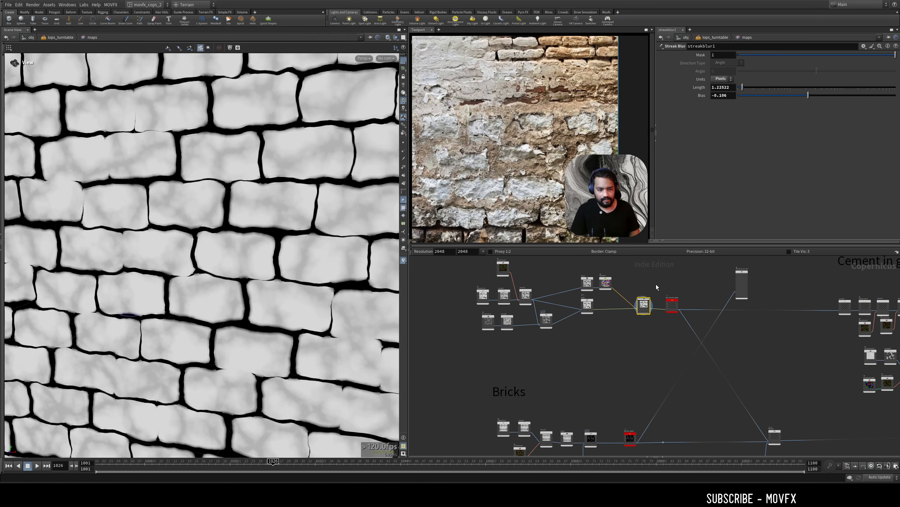
middle_drag(696, 276, 643, 311)
scroll(643, 311, up, 3)
drag(732, 318, 624, 283)
scroll(590, 306, up, 3)
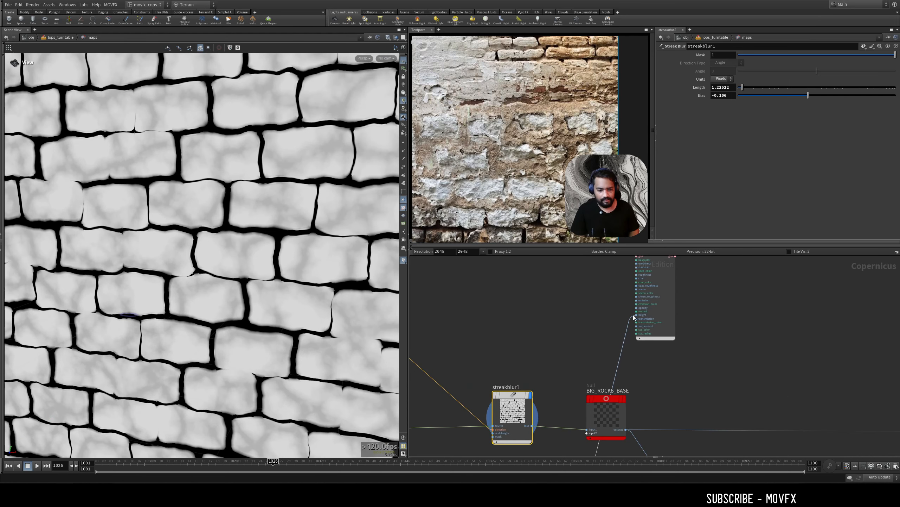
key(ctrl+s)
Connect the streakblur1 output to the height input of previewmaterial3 and display the displaced stone wall.
mouse_move(636, 315)
mouse_down()
mouse_move(578, 362)
mouse_move(534, 425)
mouse_up()
middle_drag(575, 324, 566, 346)
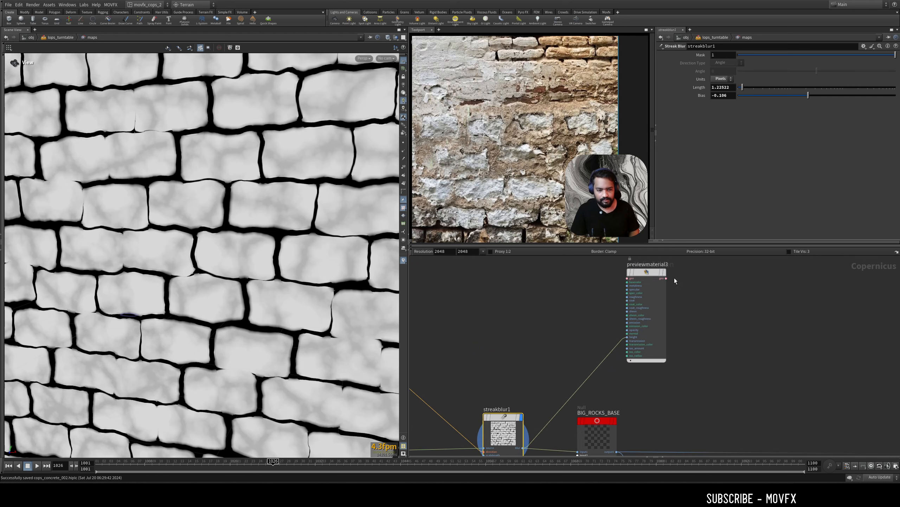
click(665, 271)
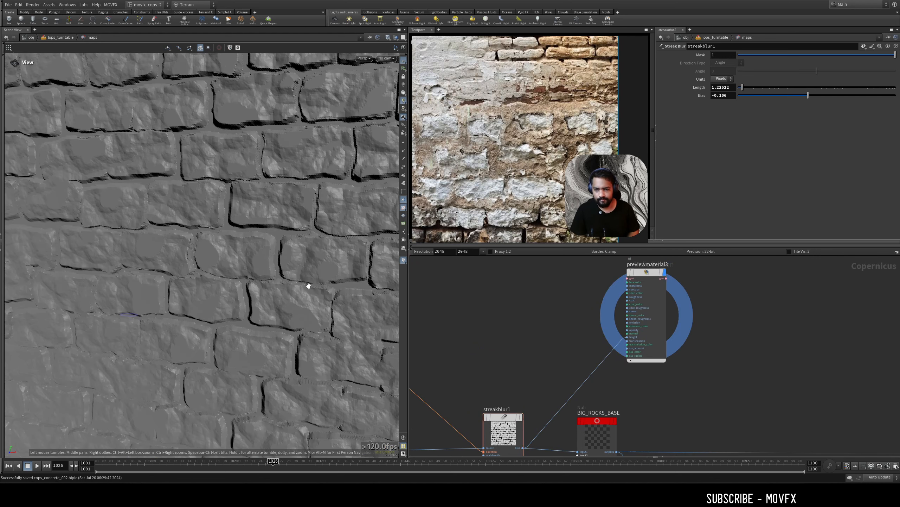
Undo the last parameter change and show the output of slopedir1 on the wall.
key(ctrl+z)
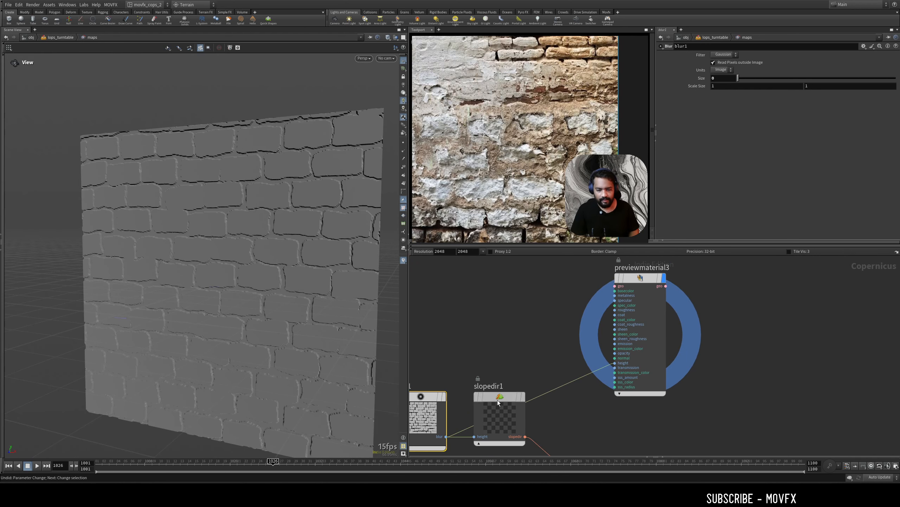
click(500, 393)
click(527, 377)
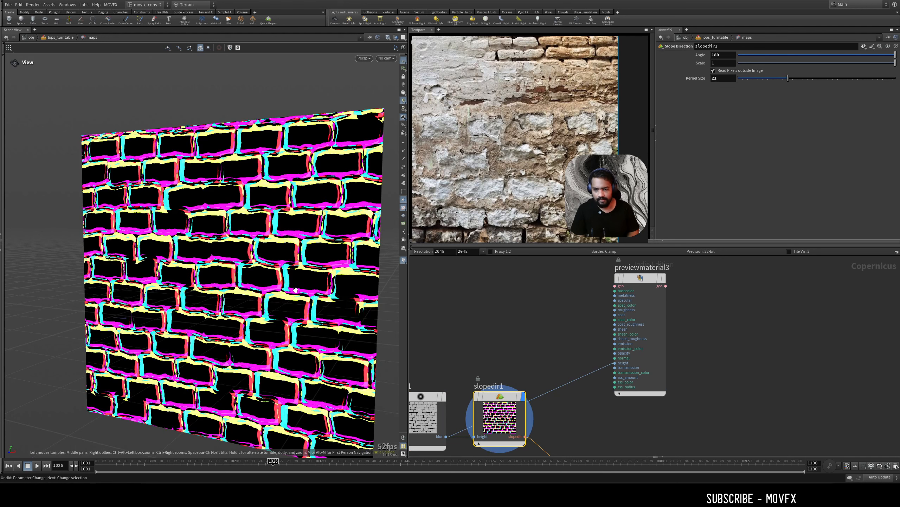
scroll(295, 290, down, 3)
drag(273, 308, 290, 309)
scroll(587, 389, down, 3)
Move previewmaterial3 back over streakblur1 and BIG_ROCKS_BASE, and examine the slope direction colours on the wall.
middle_drag(594, 424, 512, 369)
scroll(526, 423, up, 4)
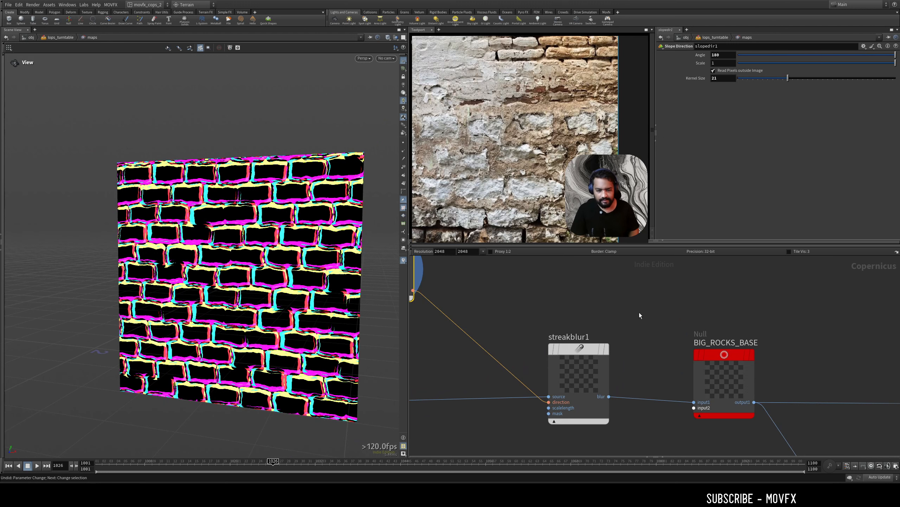
middle_drag(634, 298, 595, 372)
scroll(595, 372, down, 1)
drag(533, 297, 647, 341)
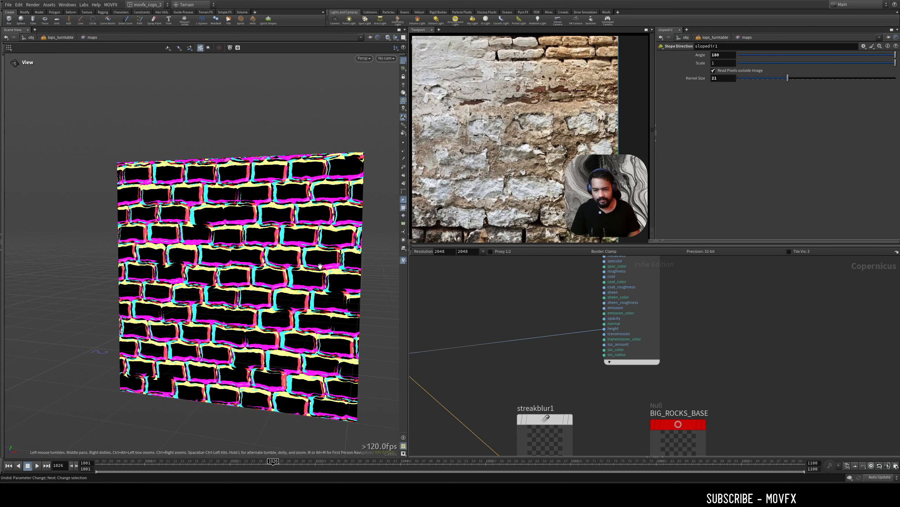
scroll(331, 269, up, 5)
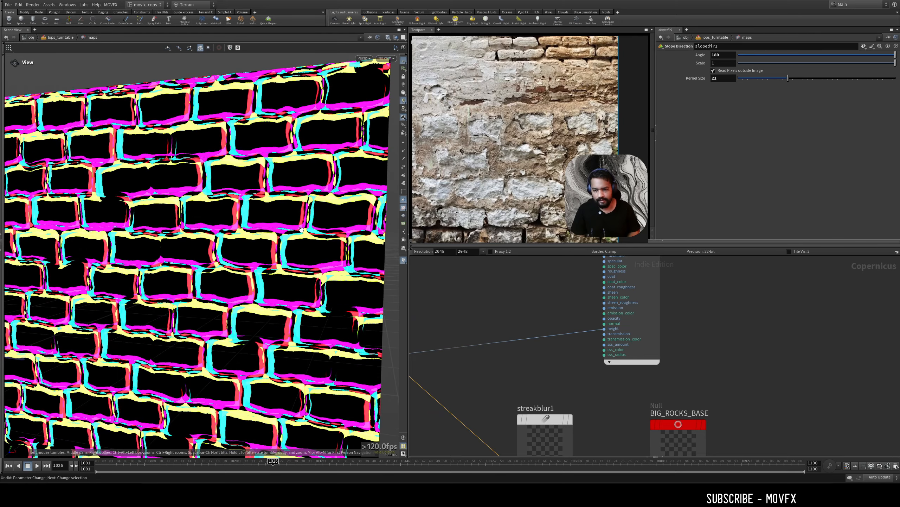
scroll(680, 301, down, 5)
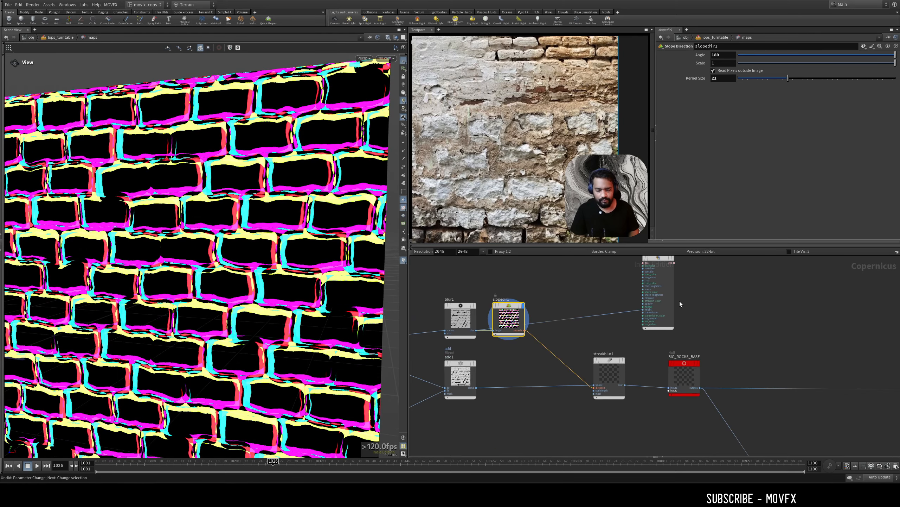
Reconnect the height input of previewmaterial3 to the streakblur1 output and display the preview material.
middle_drag(677, 302, 629, 317)
scroll(599, 324, up, 3)
click(602, 317)
click(577, 423)
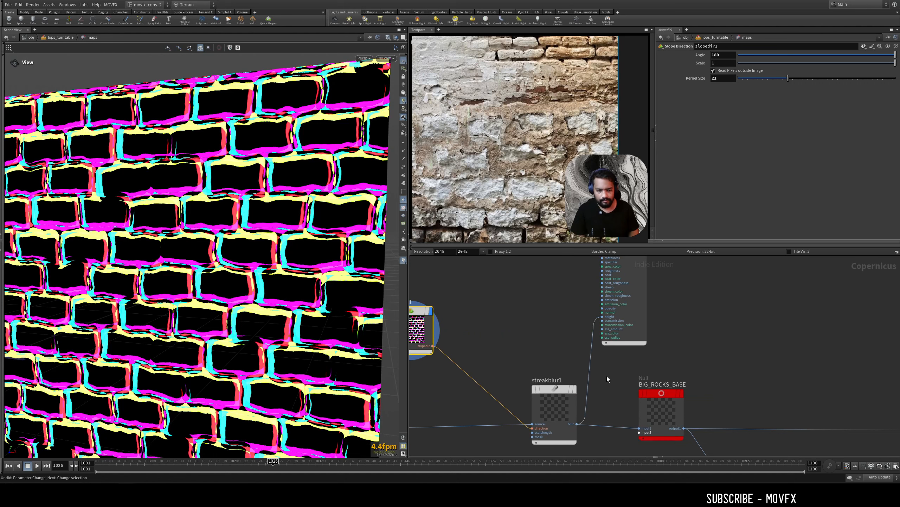
middle_drag(634, 264, 605, 343)
click(617, 321)
click(611, 339)
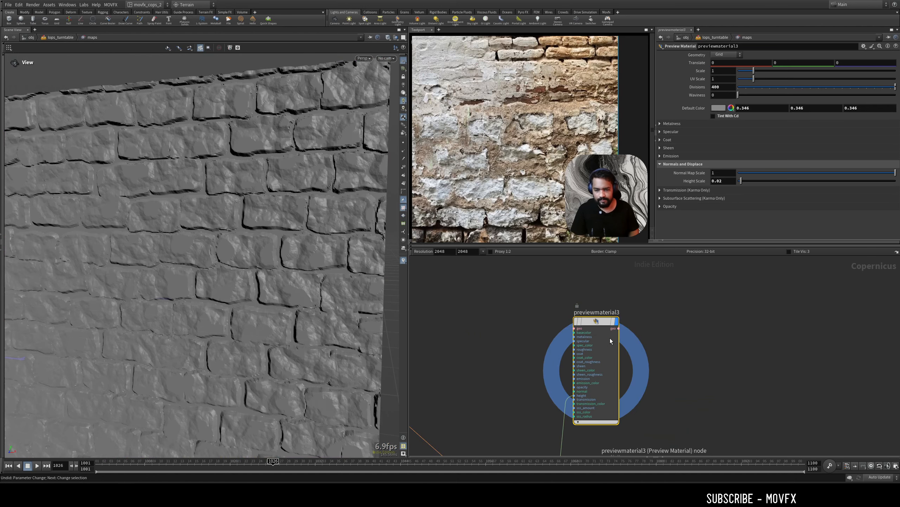
Save the scene, bypass streakblur1 and inspect the displaced stone edges up close without the streak blur.
middle_drag(538, 374, 572, 293)
key(ctrl+s)
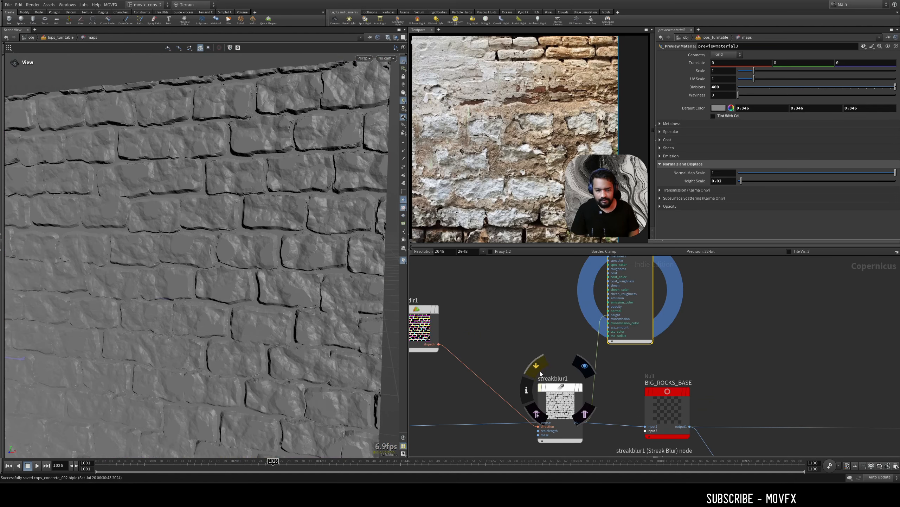
click(538, 368)
click(537, 369)
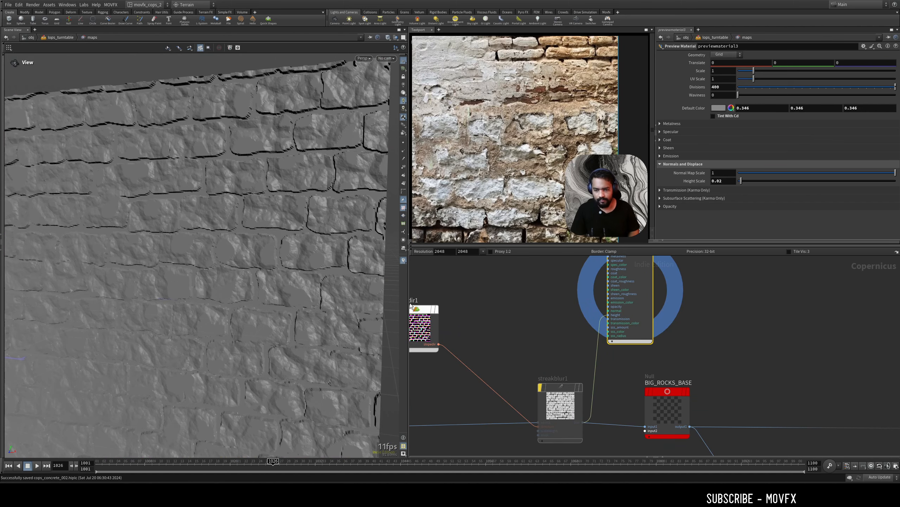
scroll(323, 215, up, 3)
mouse_move(323, 216)
mouse_down()
mouse_move(291, 259)
mouse_move(278, 231)
mouse_up()
scroll(288, 239, up, 2)
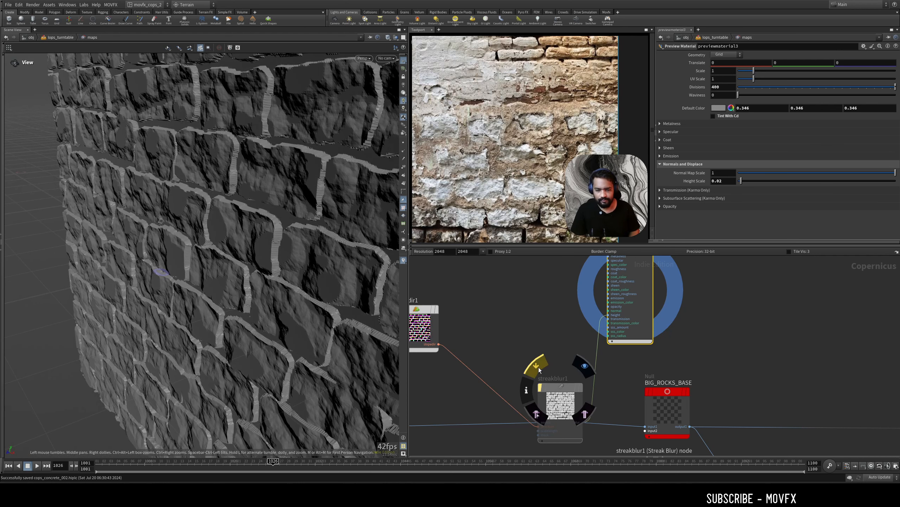
Re-enable streakblur1 and inspect the displaced stones, ending with the whole wall in view.
click(538, 370)
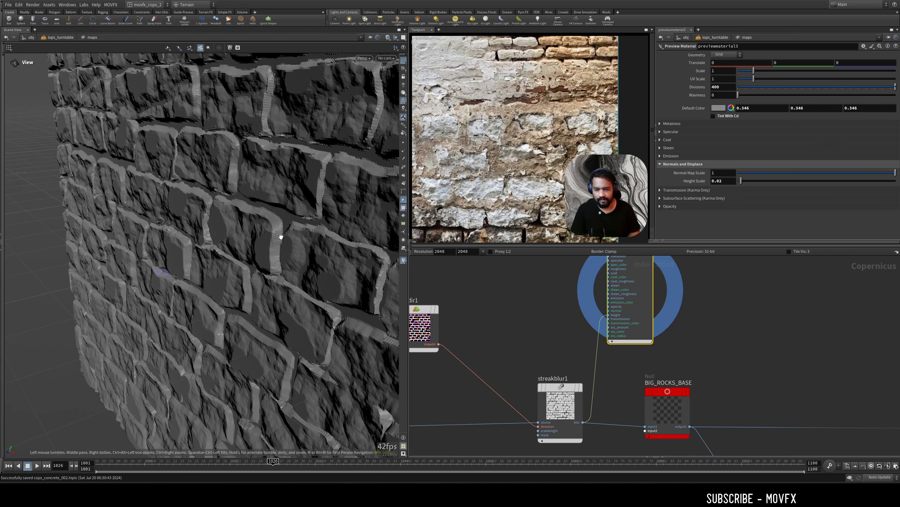
drag(275, 223, 312, 259)
scroll(294, 241, down, 4)
Feed the height input of previewmaterial3 from BIG_ROCKS_BASE and move on towards the Cement node group.
drag(526, 408, 527, 402)
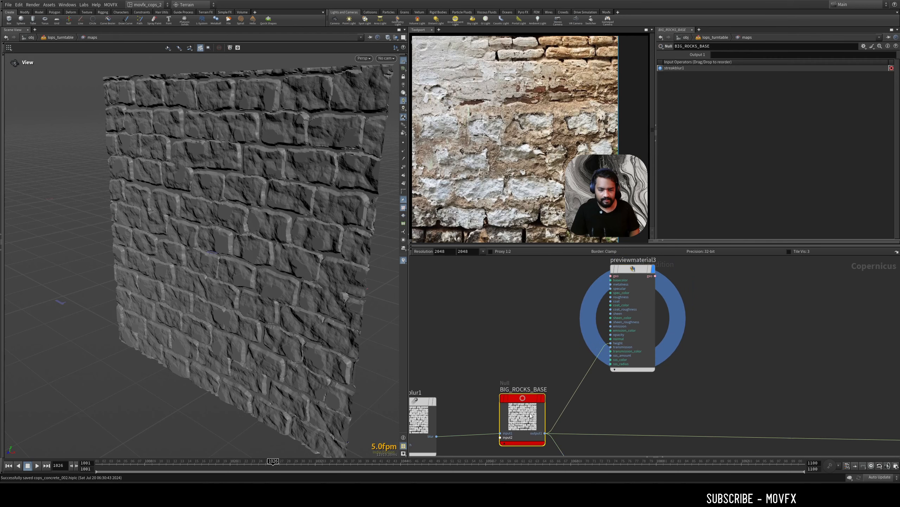
scroll(493, 321, down, 5)
scroll(477, 315, up, 3)
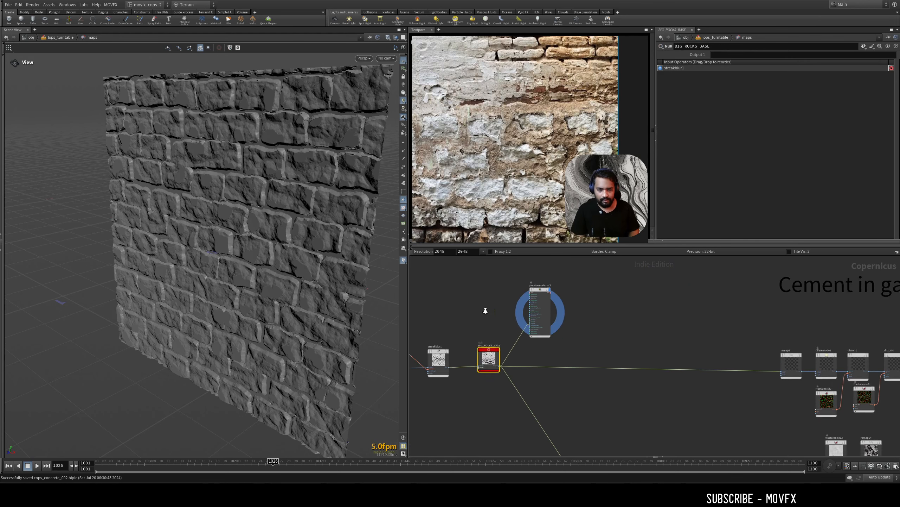
Move the previewmaterial3 node down between the rock and brick branches and display the BRICKS_BASE output.
scroll(487, 312, down, 5)
middle_drag(551, 307, 512, 332)
scroll(518, 331, down, 2)
scroll(519, 330, down, 1)
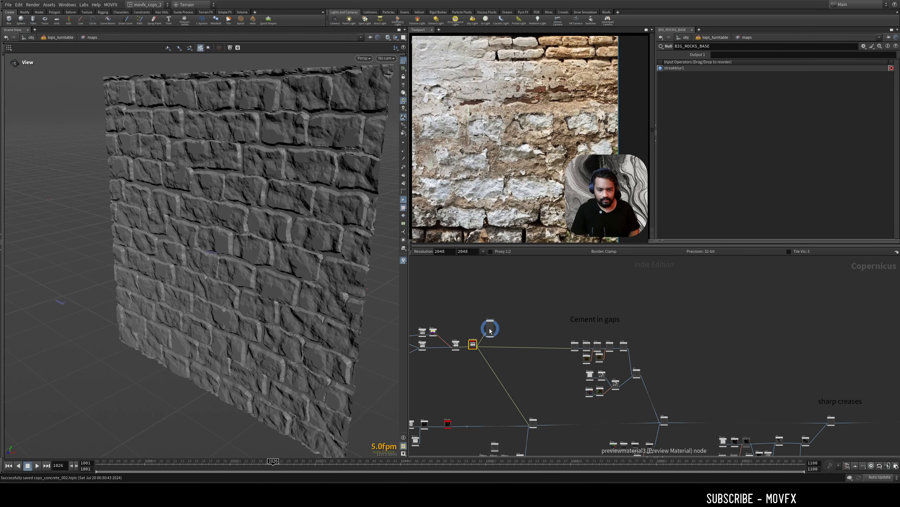
drag(490, 328, 523, 338)
scroll(508, 308, down, 4)
middle_drag(477, 362, 526, 369)
scroll(503, 352, up, 2)
scroll(533, 387, up, 3)
click(538, 400)
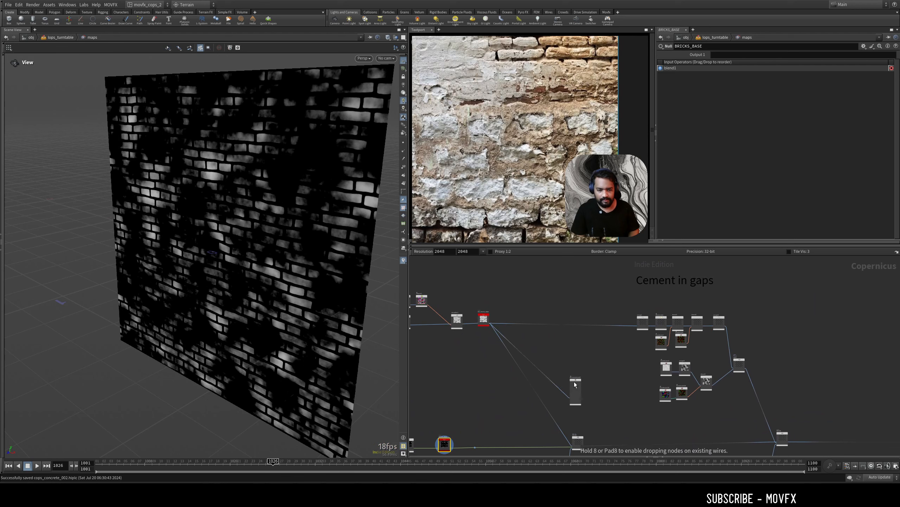
Reposition previewmaterial3 near blend3 and feed its height input from the blend3 output.
scroll(575, 376, down, 3)
scroll(574, 363, up, 4)
click(531, 323)
middle_drag(582, 294, 559, 349)
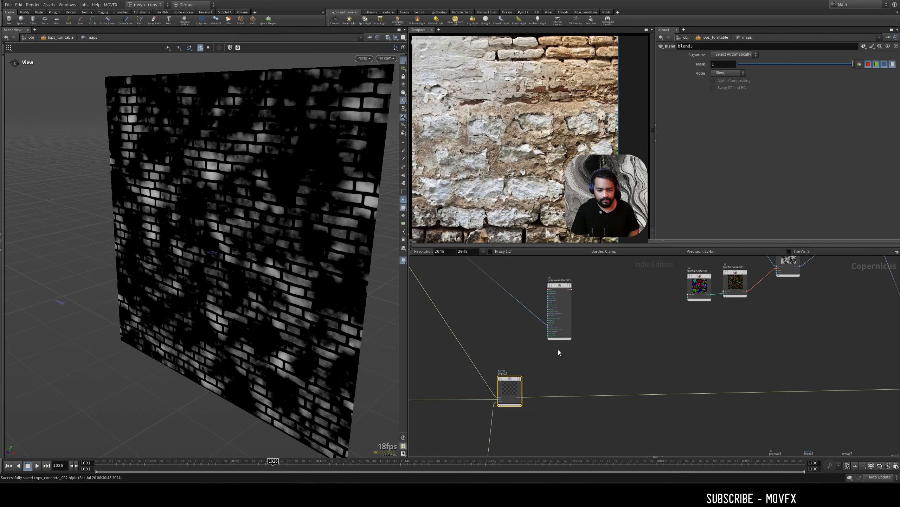
drag(558, 285, 585, 312)
scroll(558, 347, up, 3)
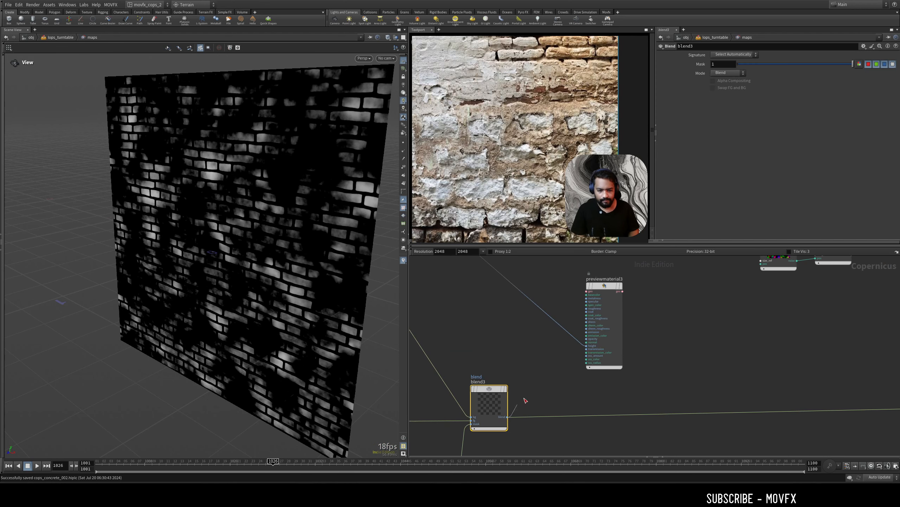
drag(526, 400, 587, 346)
middle_drag(593, 345, 596, 370)
Display blend3 and inspect how the small bricks and big rocks are combined on the wall.
mouse_move(626, 311)
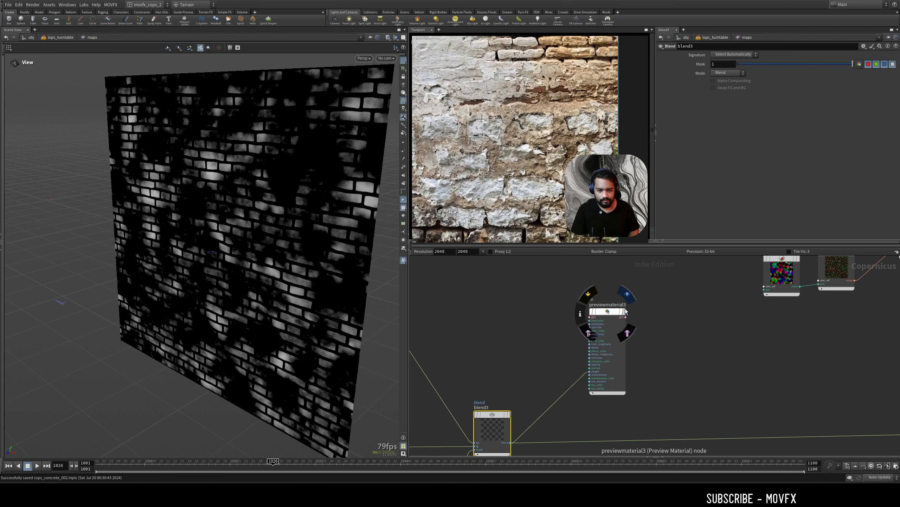
middle_drag(513, 365, 555, 317)
click(550, 366)
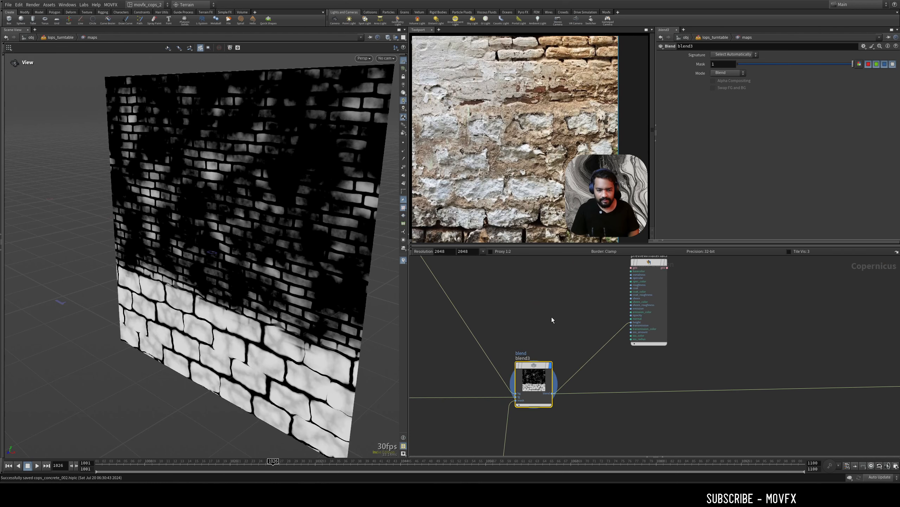
drag(329, 347, 321, 318)
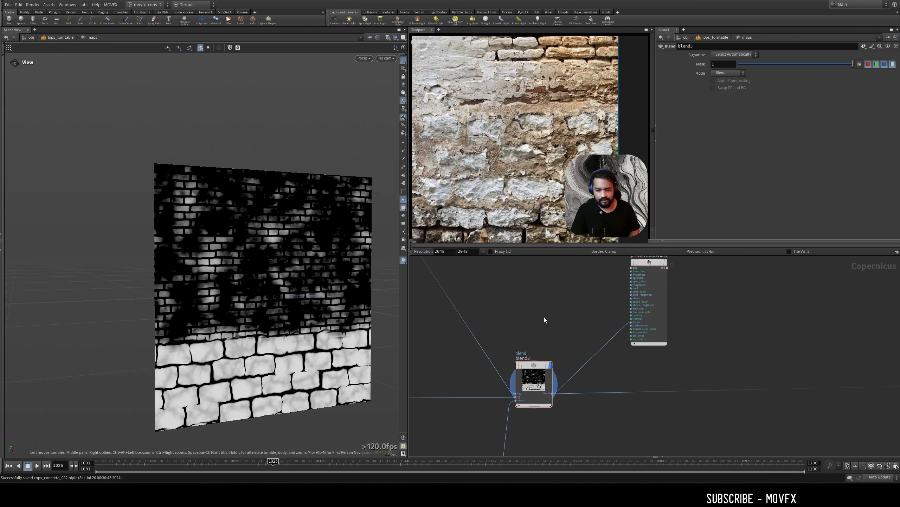
Follow the blend3 mask input to its source nodes, display posmap1 and inspect the position map from several angles.
scroll(544, 317, down, 3)
scroll(538, 388, up, 7)
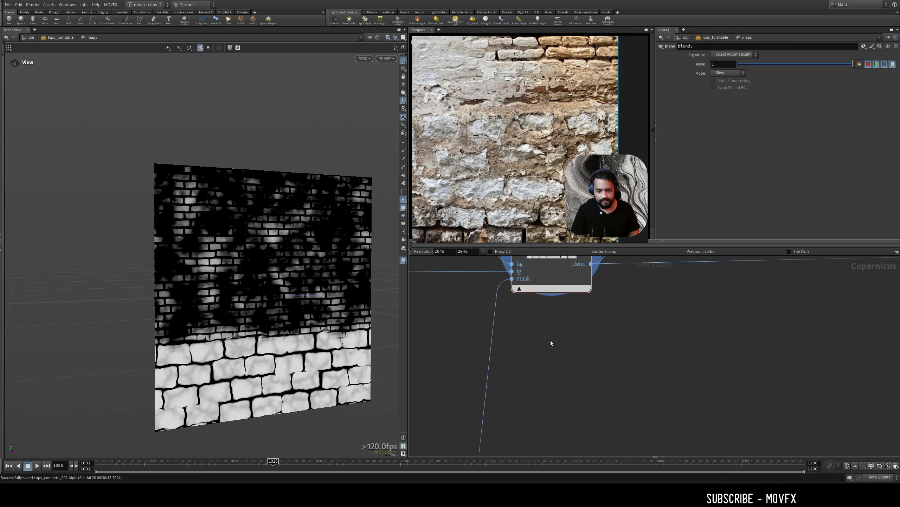
scroll(551, 340, down, 6)
middle_drag(541, 367, 610, 317)
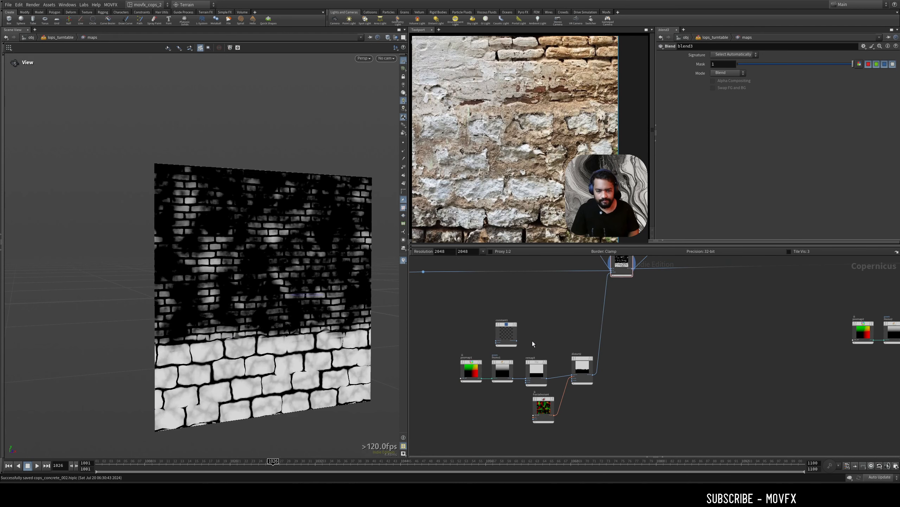
click(474, 365)
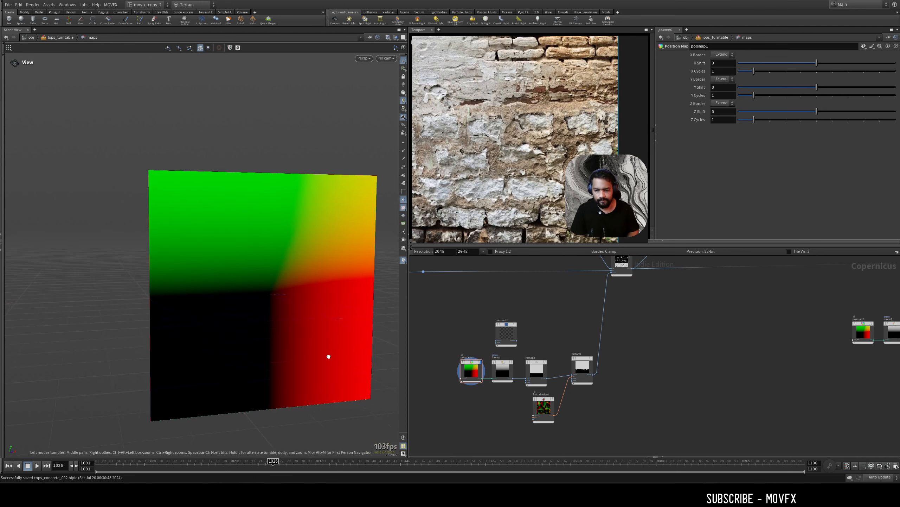
mouse_move(328, 356)
mouse_down()
mouse_move(297, 358)
mouse_move(337, 364)
mouse_move(315, 365)
mouse_up()
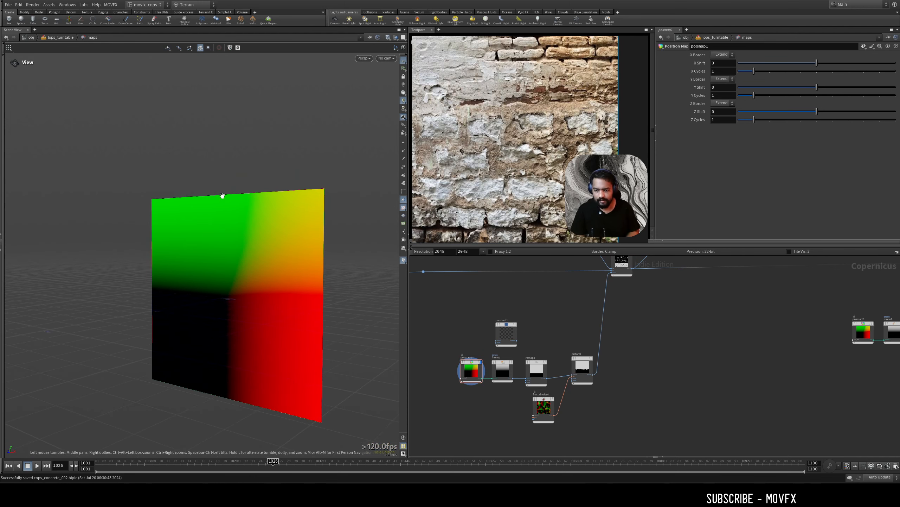
drag(224, 273, 99, 310)
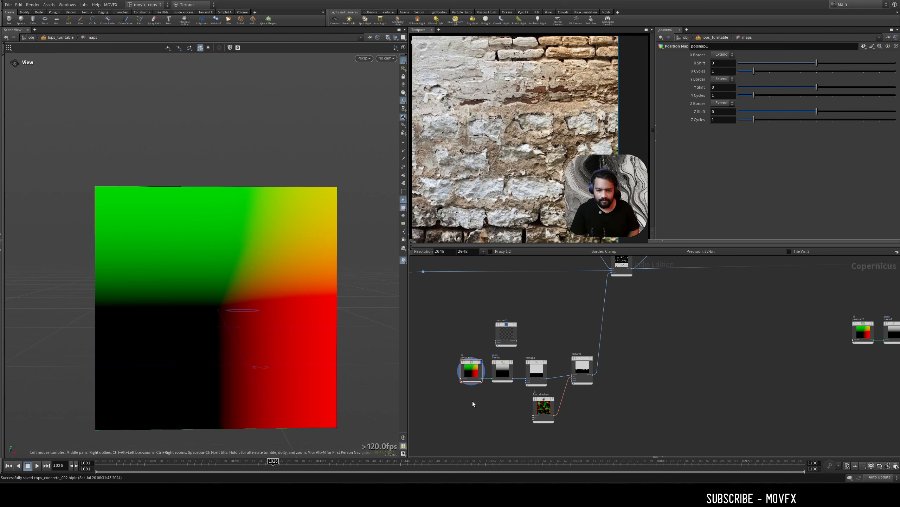
Display mono1 and review the channel options of its Operation setting, keeping Green.
scroll(473, 404, up, 3)
scroll(506, 373, up, 3)
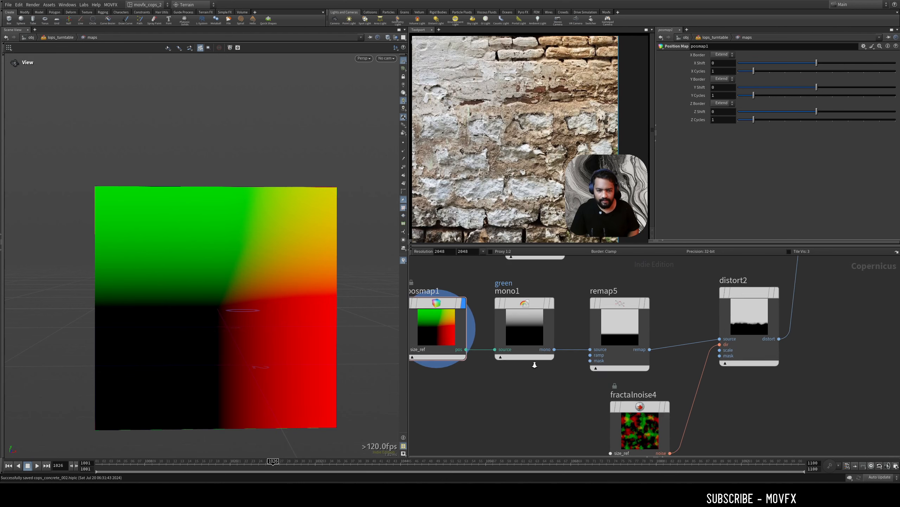
click(554, 299)
click(730, 63)
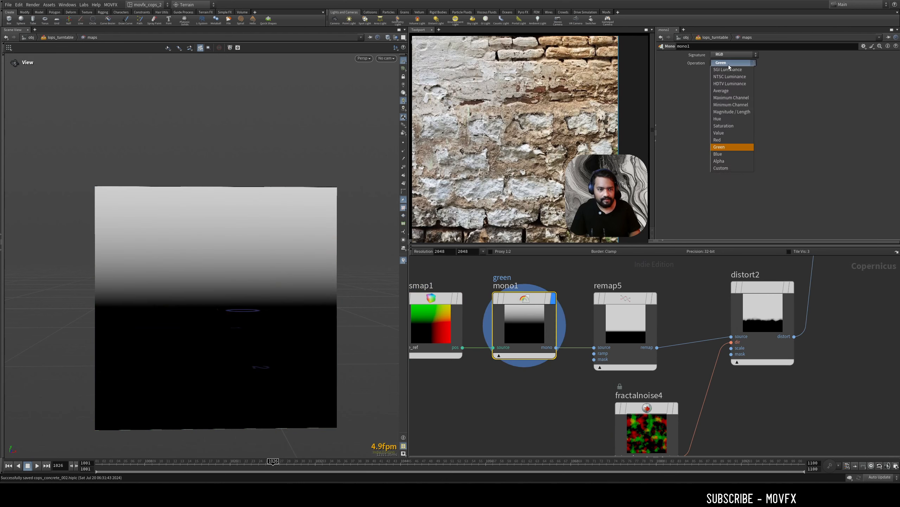
click(729, 64)
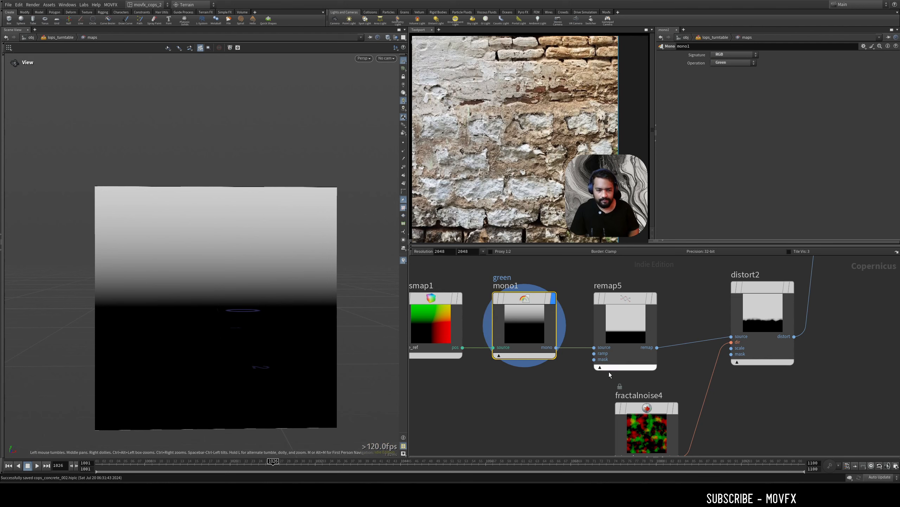
Display remap5 to examine the hard horizontal split and its input range settings.
middle_drag(609, 372, 576, 396)
click(621, 322)
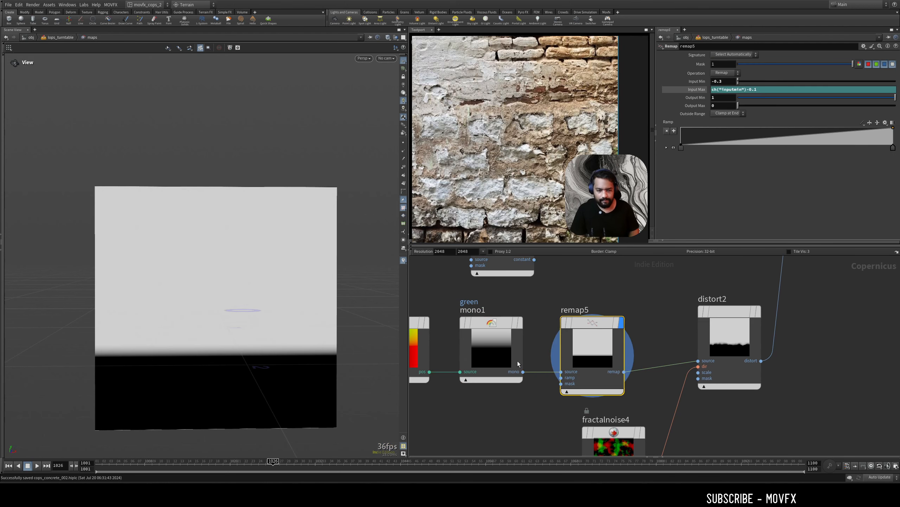
middle_drag(518, 361, 472, 367)
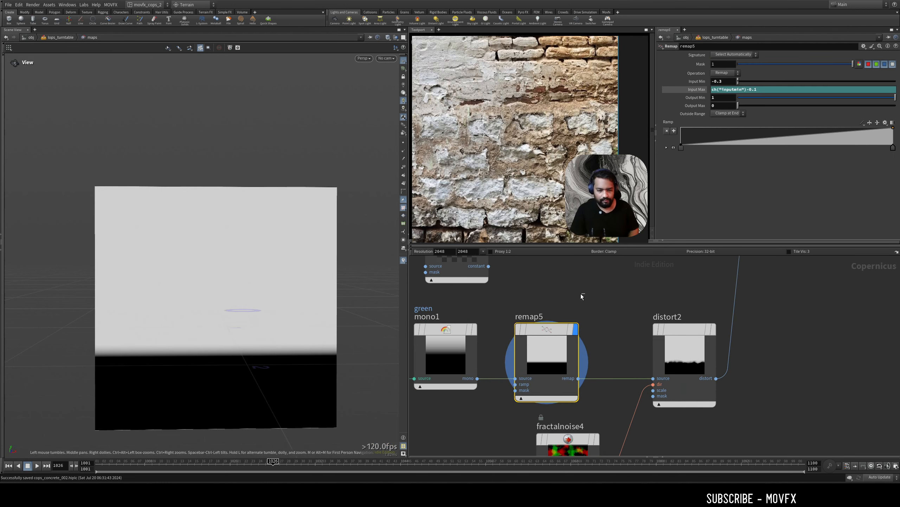
Display distort2 to examine the distorted mask edge, and shift the fractalnoise4 node slightly closer to it.
middle_drag(581, 294, 502, 302)
click(640, 310)
click(618, 379)
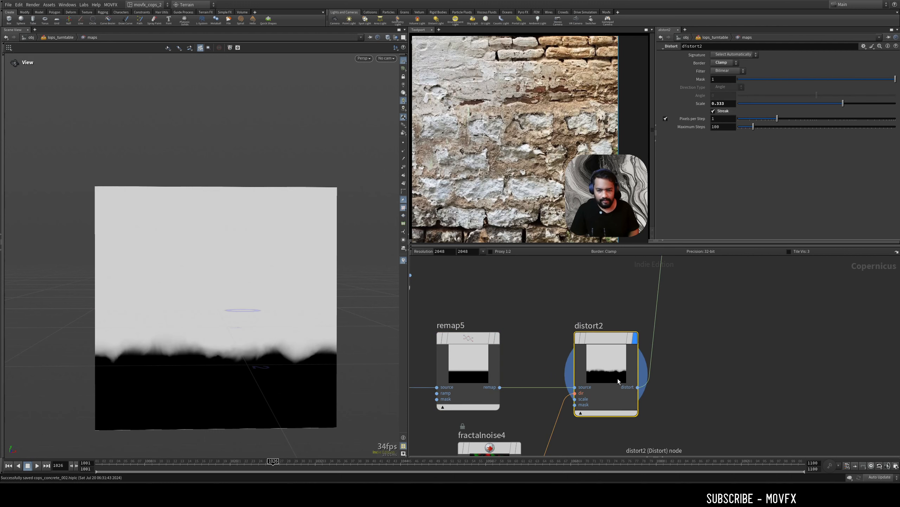
middle_drag(578, 447, 588, 353)
drag(501, 355, 528, 359)
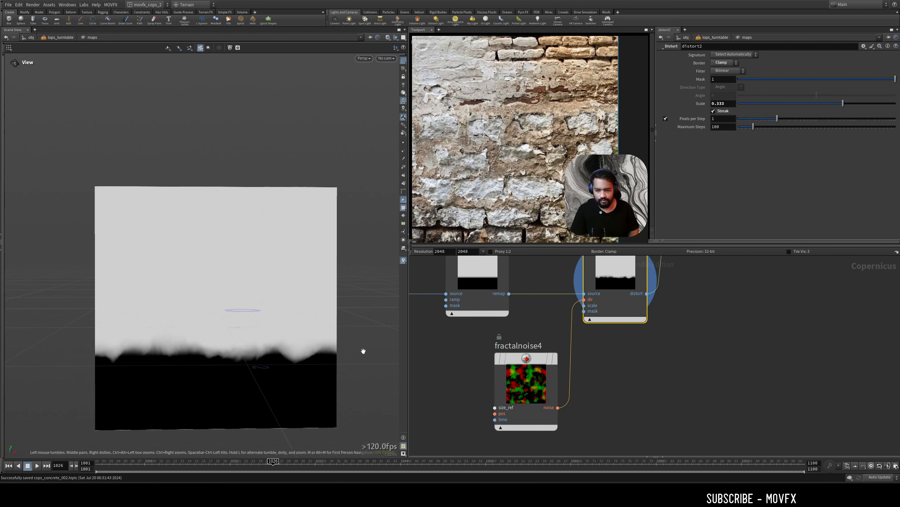
Bypass distort2 to compare the mask edge without distortion, and enable the node again.
middle_drag(708, 322, 647, 387)
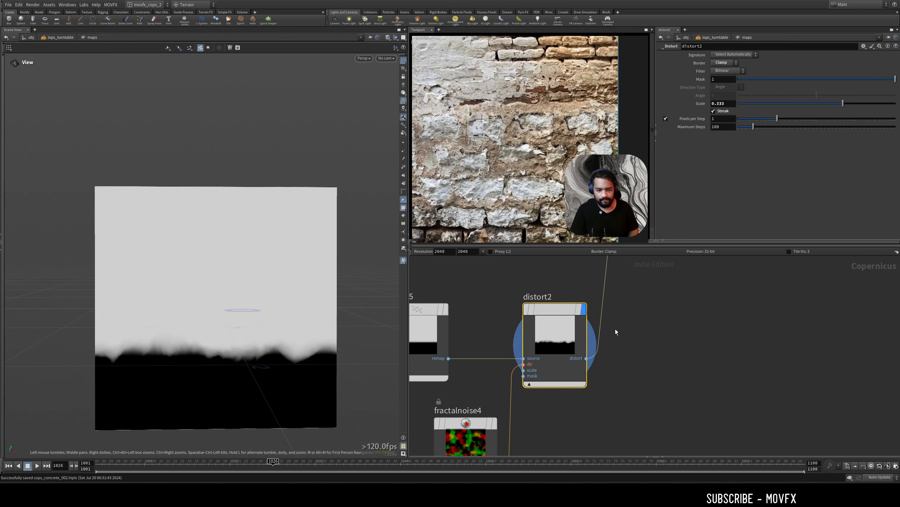
click(521, 283)
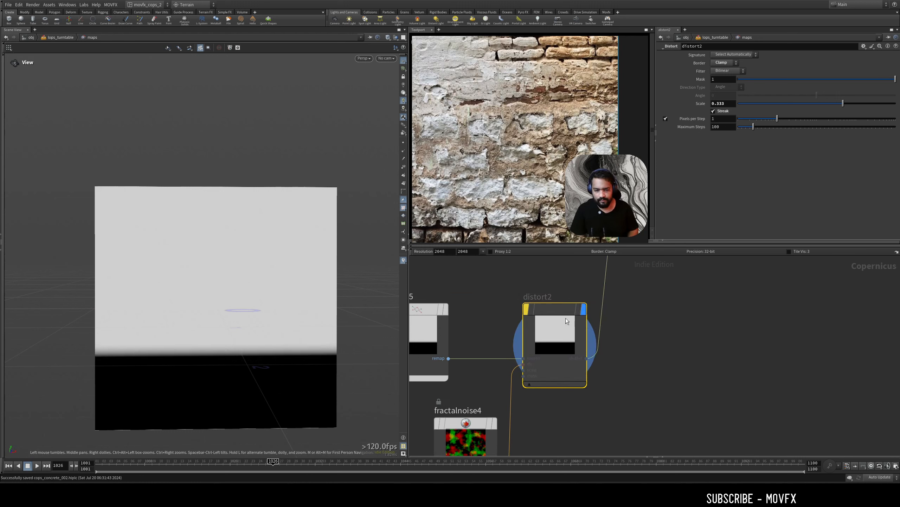
click(520, 283)
middle_drag(644, 307, 609, 339)
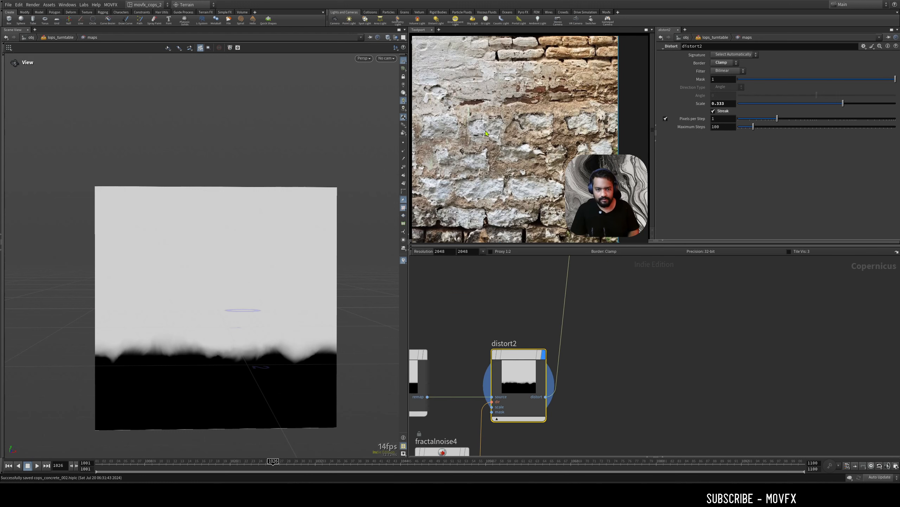
Compare the blend3 result with the distort2 mask, ending with blend3 displayed.
click(527, 338)
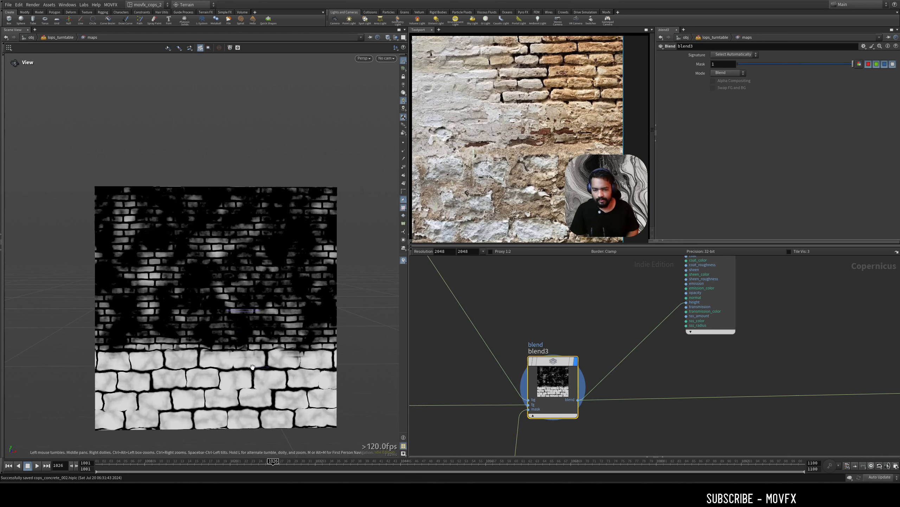
scroll(567, 366, down, 5)
click(548, 418)
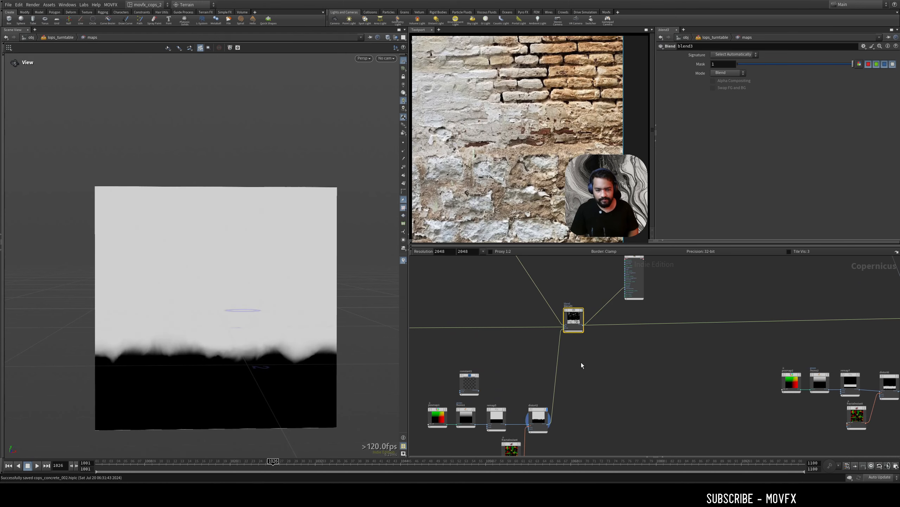
middle_drag(581, 362, 572, 401)
click(577, 356)
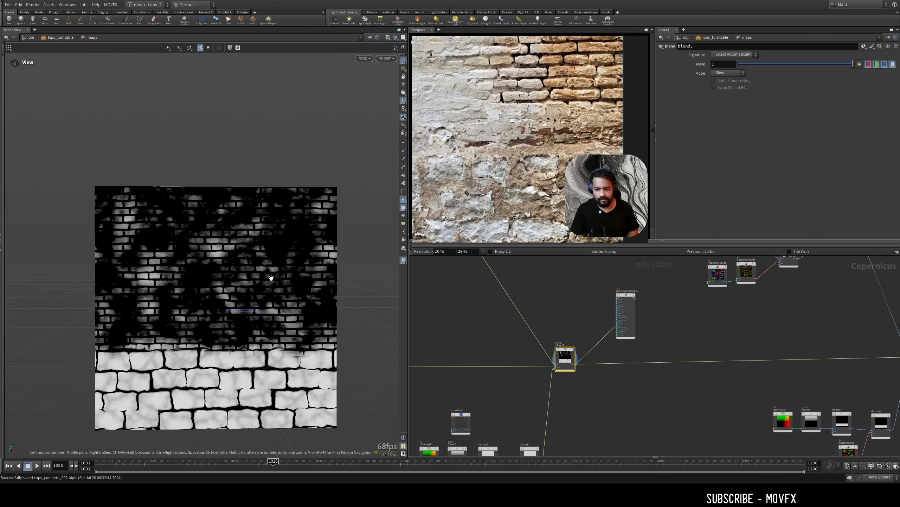
Display previewmaterial3 and inspect the displaced wall of bricks above big rocks from several angles.
scroll(628, 312, up, 5)
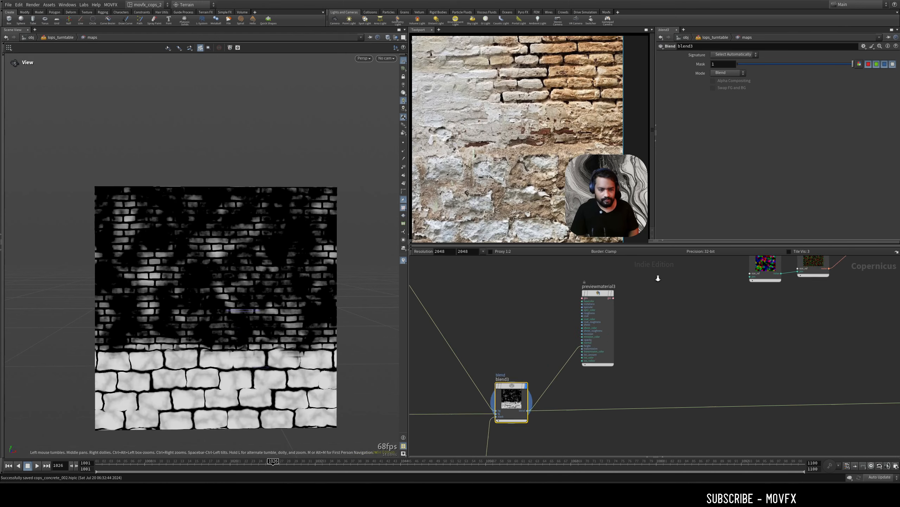
click(600, 314)
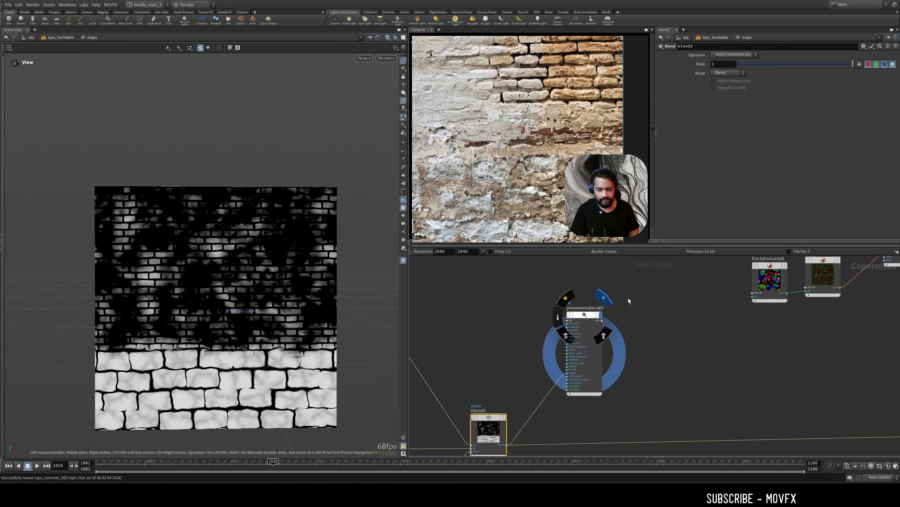
drag(316, 371, 270, 367)
right_drag(269, 366, 293, 370)
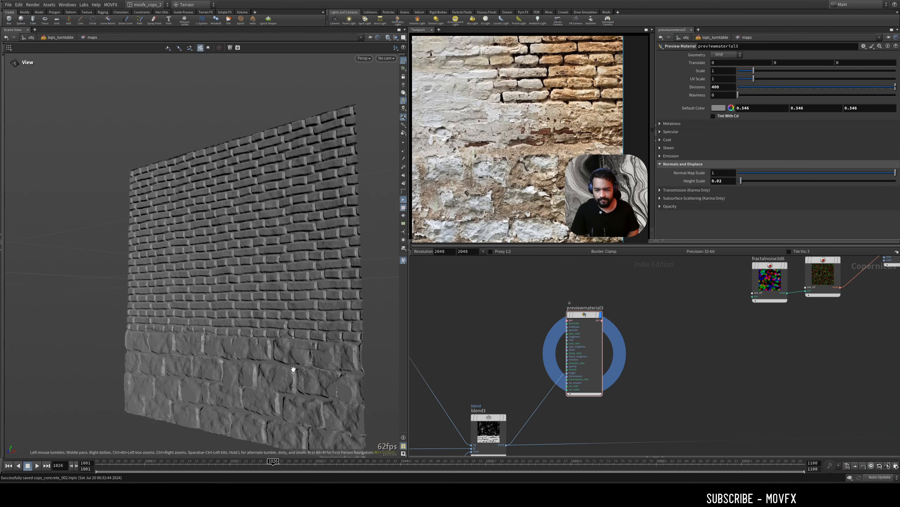
drag(293, 370, 323, 301)
right_drag(297, 306, 294, 338)
drag(294, 338, 257, 355)
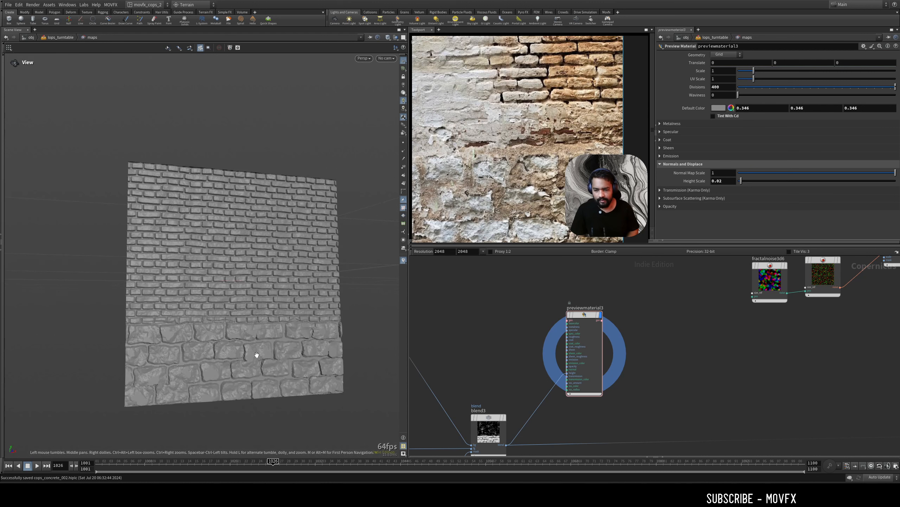
Move the previewmaterial3 node beside the Cement in gaps group and bring that group into view.
scroll(644, 334, down, 6)
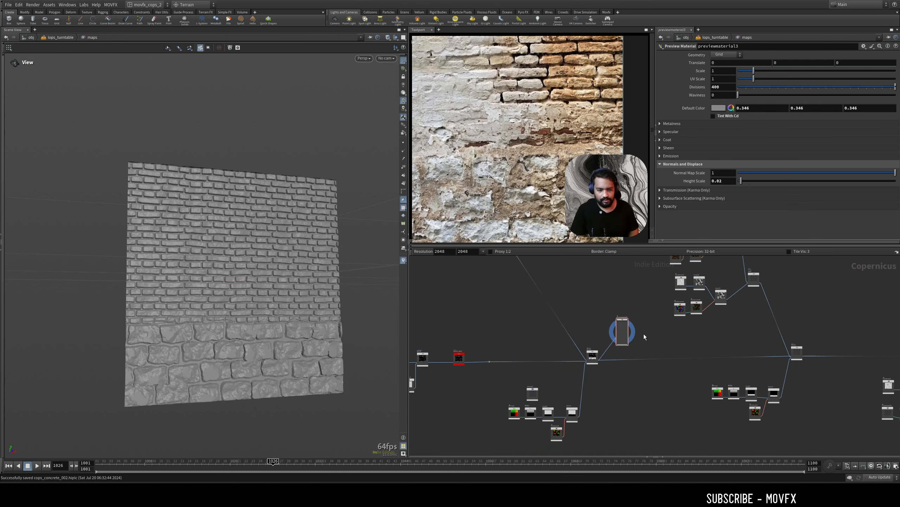
drag(564, 380, 759, 345)
scroll(687, 326, up, 5)
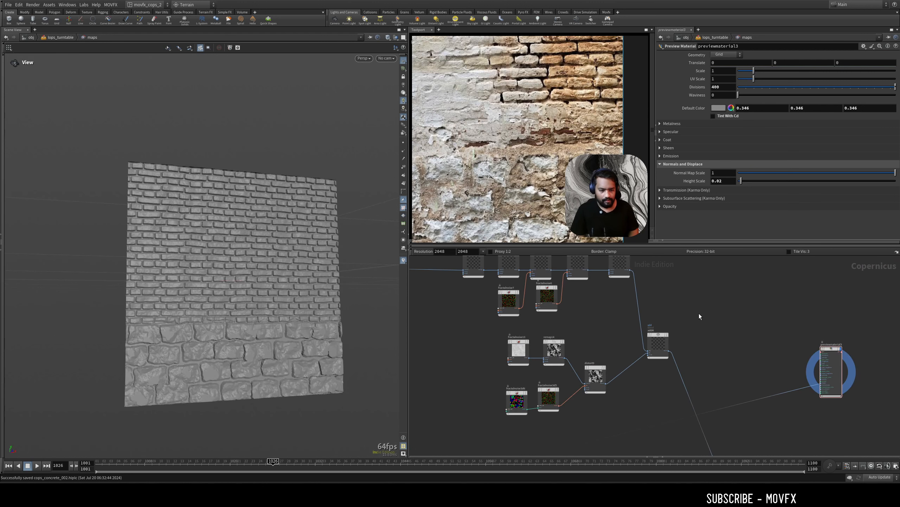
middle_drag(700, 315, 639, 338)
scroll(639, 338, up, 3)
scroll(633, 322, down, 5)
middle_drag(617, 308, 645, 338)
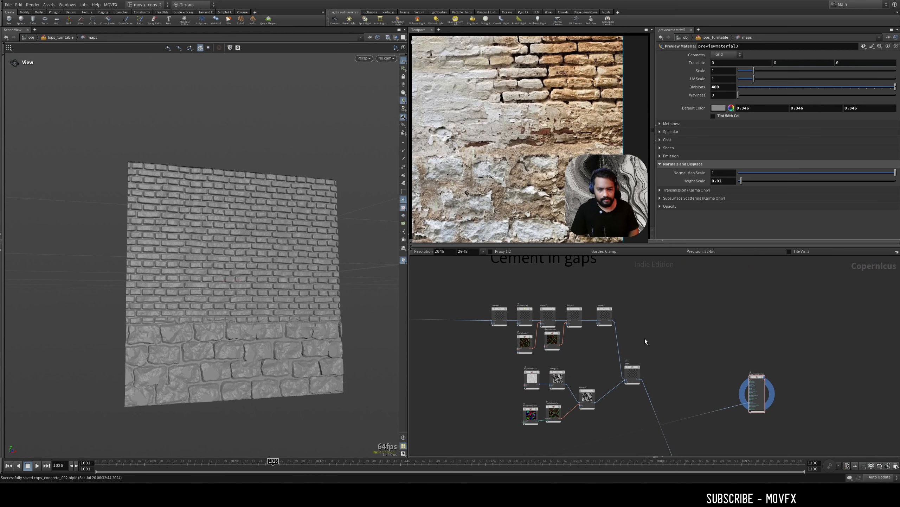
scroll(645, 326, up, 3)
middle_drag(633, 284, 655, 325)
scroll(656, 325, down, 1)
scroll(660, 324, down, 2)
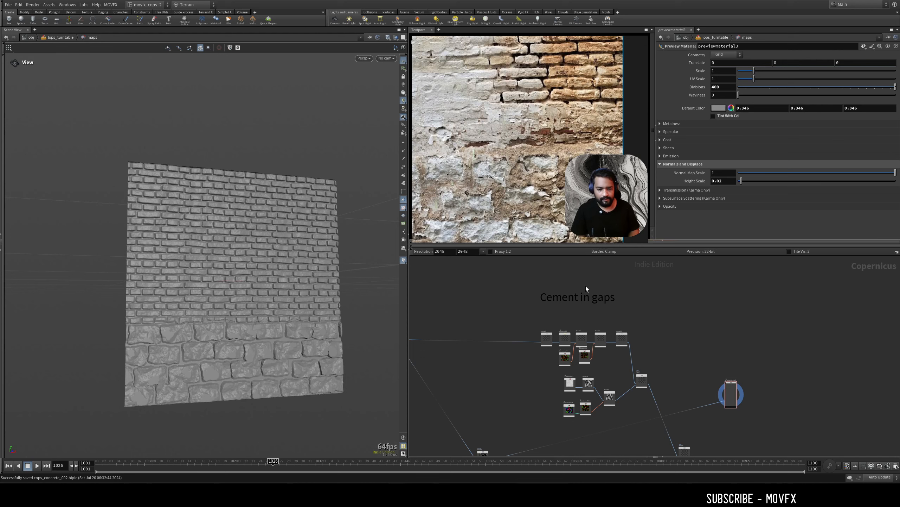
Select and display remap6, the first node of the Cement in gaps group, to examine the isolated gaps.
scroll(657, 352, up, 3)
middle_drag(573, 320, 615, 330)
scroll(500, 318, up, 3)
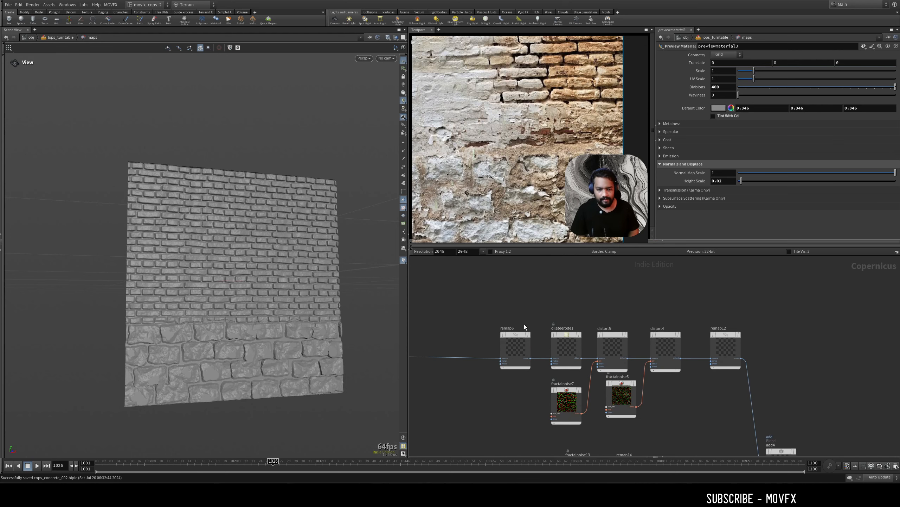
click(533, 322)
click(514, 345)
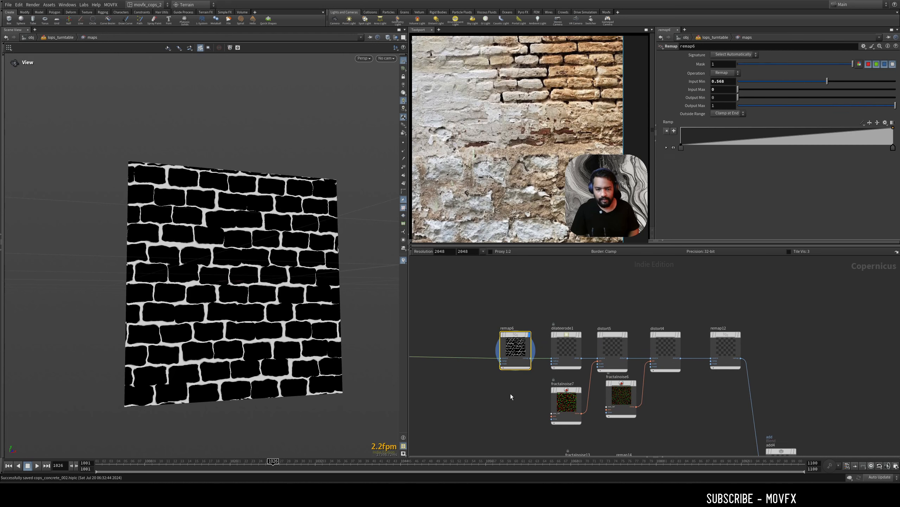
Reverse remap6's ramp and restore it to compare the inverted gap mask, and inspect the mask on the wall from several angles.
click(870, 123)
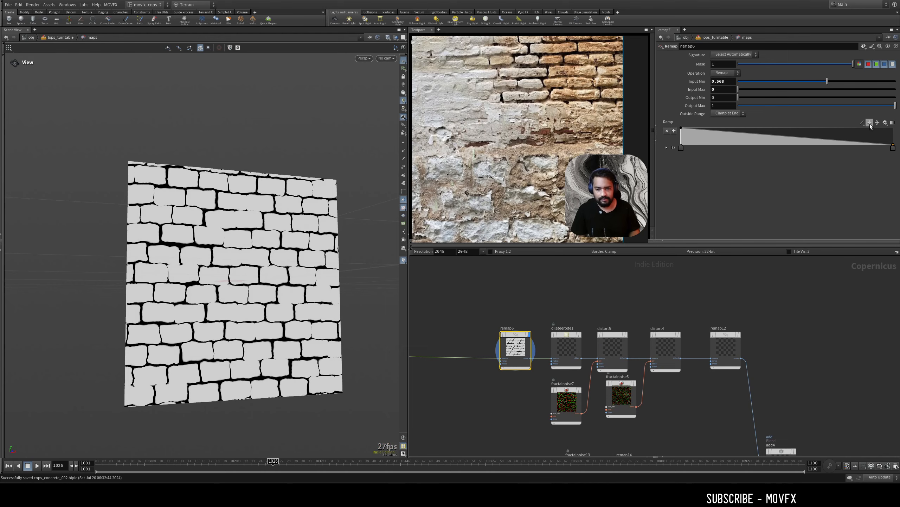
click(870, 123)
drag(344, 311, 298, 325)
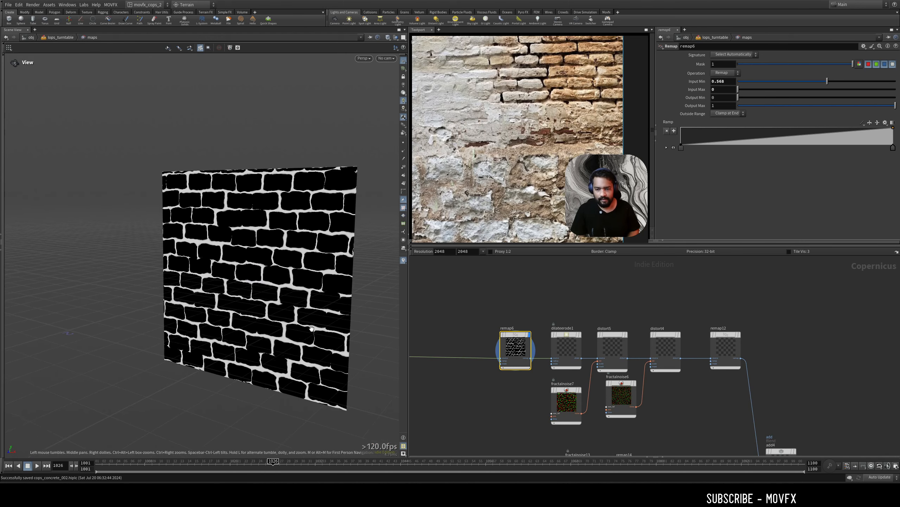
right_drag(298, 325, 332, 317)
drag(342, 324, 300, 323)
right_drag(300, 323, 318, 315)
drag(322, 322, 333, 335)
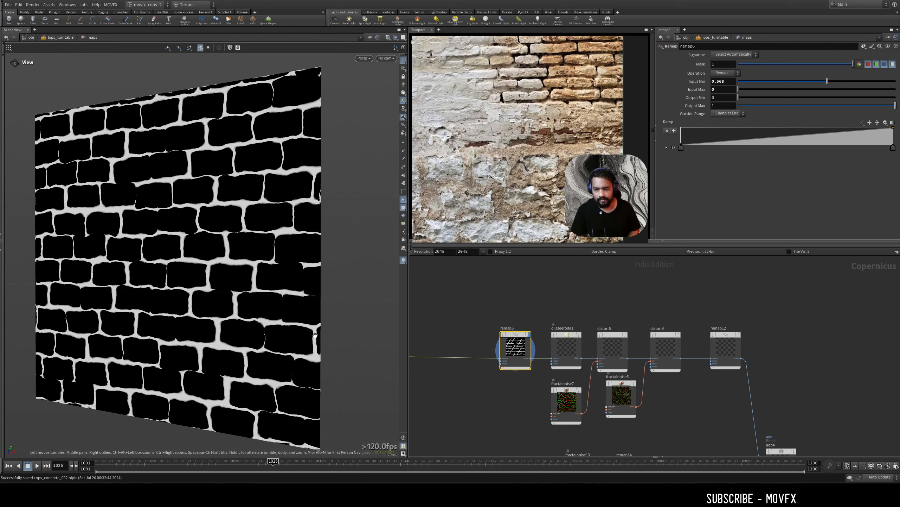
right_drag(306, 326, 291, 343)
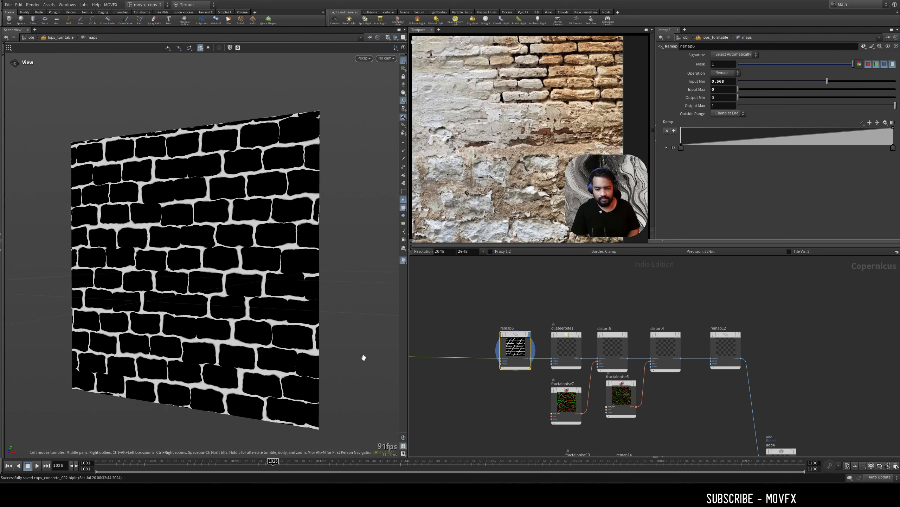
Select and display dilateerode1, distort5, distort4 and remap12 in turn to examine how the gap mask is widened and roughened.
click(579, 334)
click(574, 349)
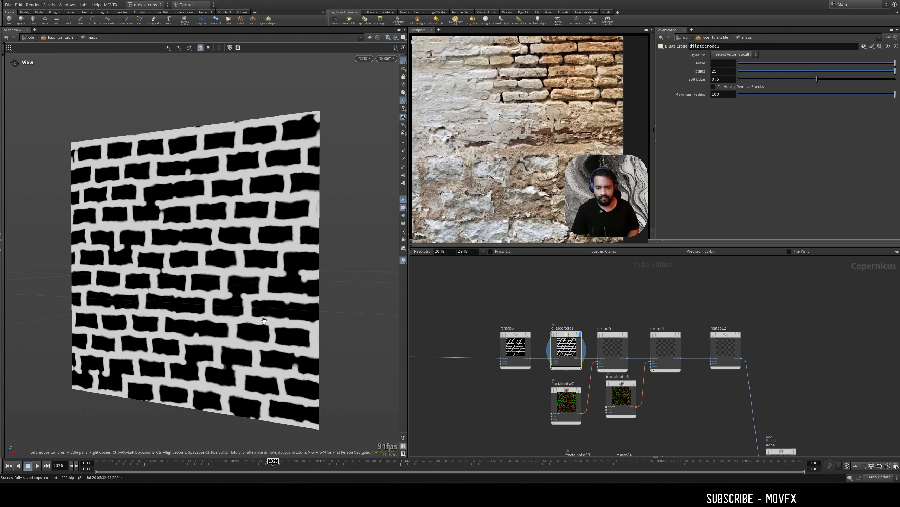
click(626, 335)
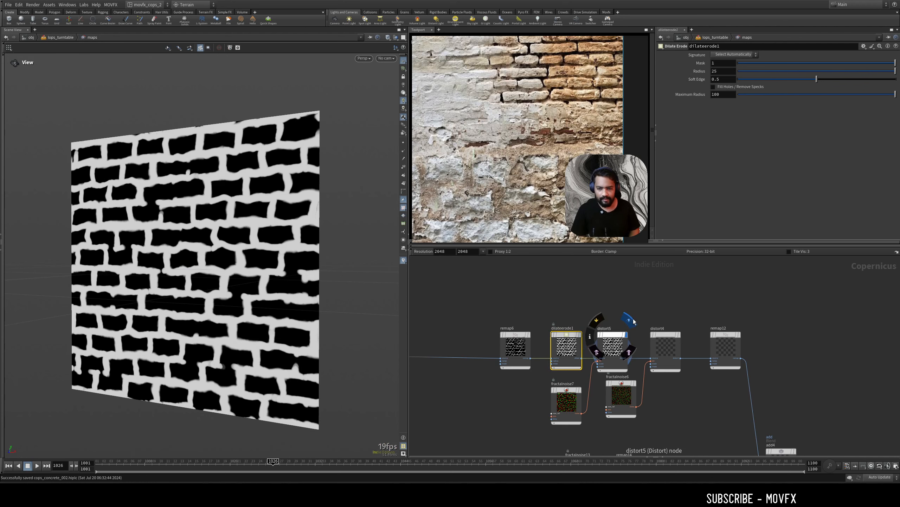
middle_drag(643, 321, 590, 318)
click(627, 330)
click(615, 340)
middle_drag(674, 313, 626, 309)
click(640, 330)
click(628, 339)
Save the scene and move the previewmaterial3 node beside remap12 in the Cement in gaps group.
middle_drag(685, 403, 624, 305)
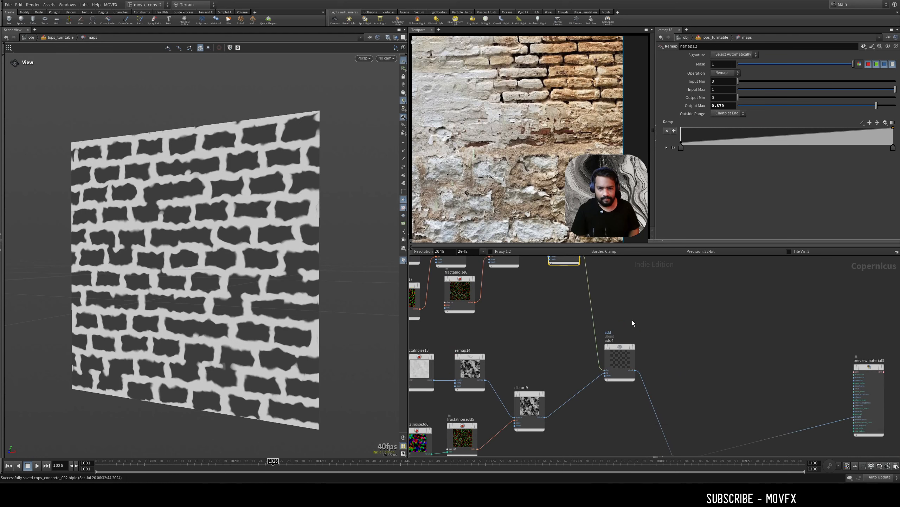
scroll(634, 321, up, 1)
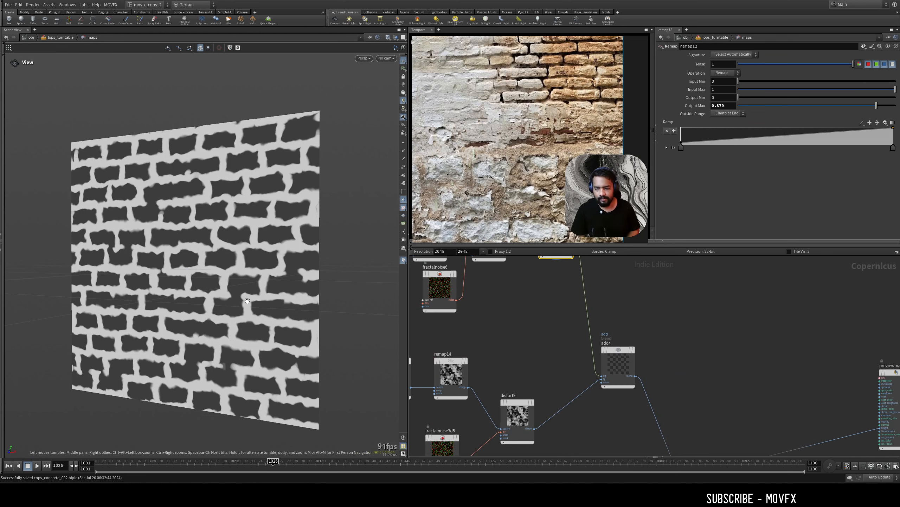
key(ctrl+s)
scroll(655, 376, down, 6)
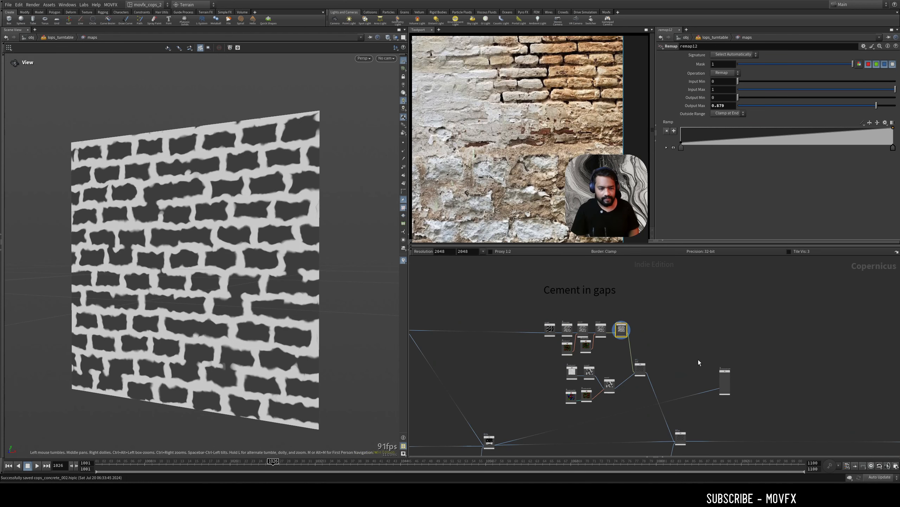
scroll(643, 315, up, 4)
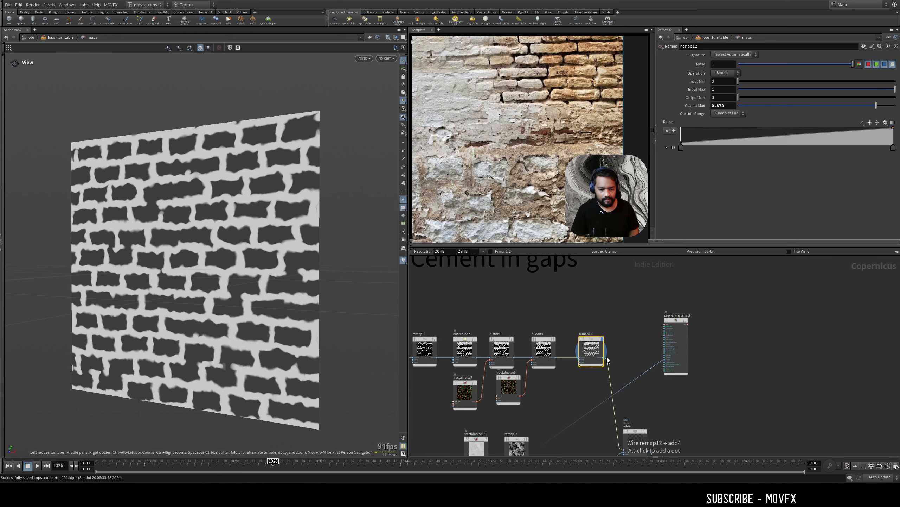
Connect remap12's output to previewmaterial3's height input and display the material to inspect the displaced cement.
scroll(646, 362, up, 5)
drag(689, 356, 547, 351)
middle_drag(766, 289, 736, 331)
mouse_move(709, 307)
click(719, 283)
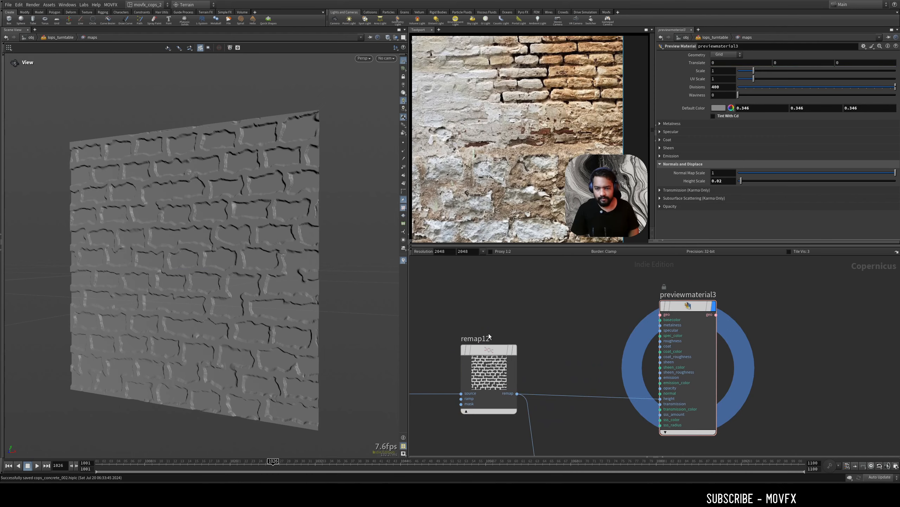
mouse_move(263, 335)
alt+mouse_down()
mouse_move(363, 323)
mouse_move(321, 338)
mouse_move(312, 331)
mouse_move(336, 337)
alt+mouse_up()
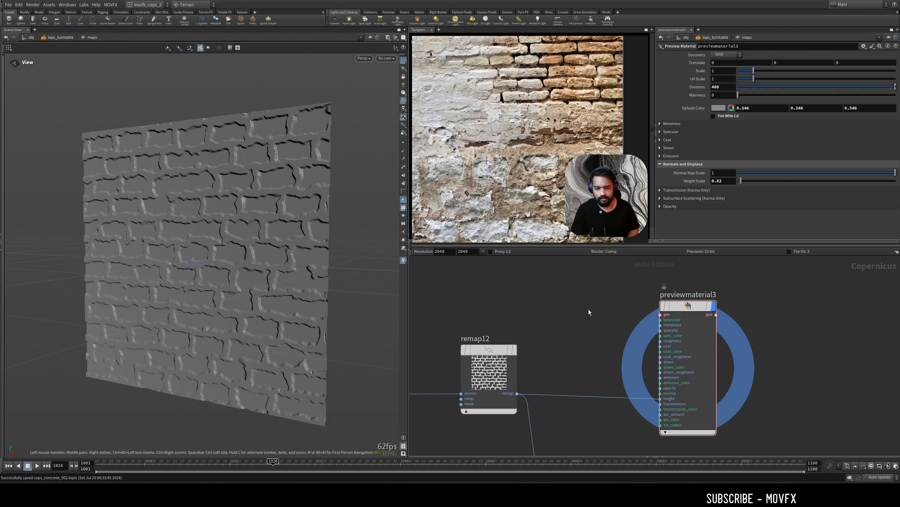
Move previewmaterial3 beside BIG_ROCKS_BASE, feed that node into its height input, and inspect the displaced rocks.
scroll(588, 309, down, 5)
scroll(659, 294, down, 3)
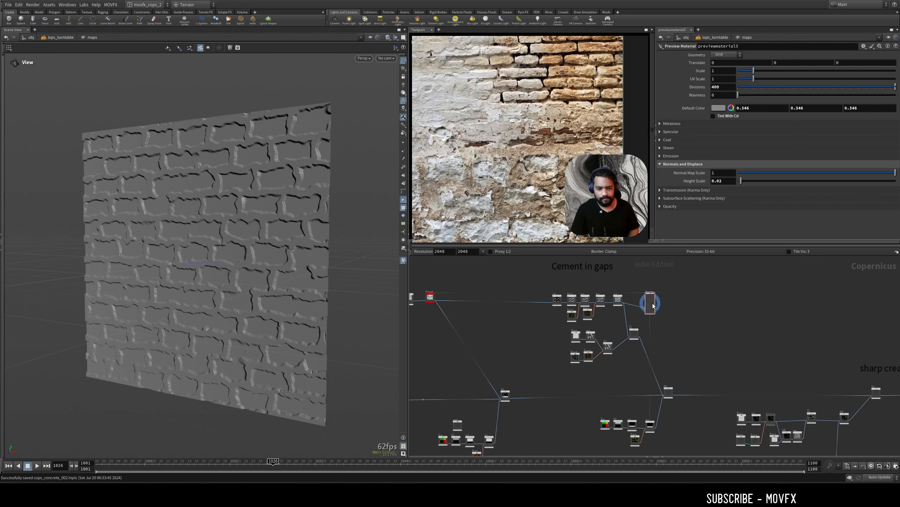
drag(653, 303, 471, 275)
right_drag(426, 272, 487, 334)
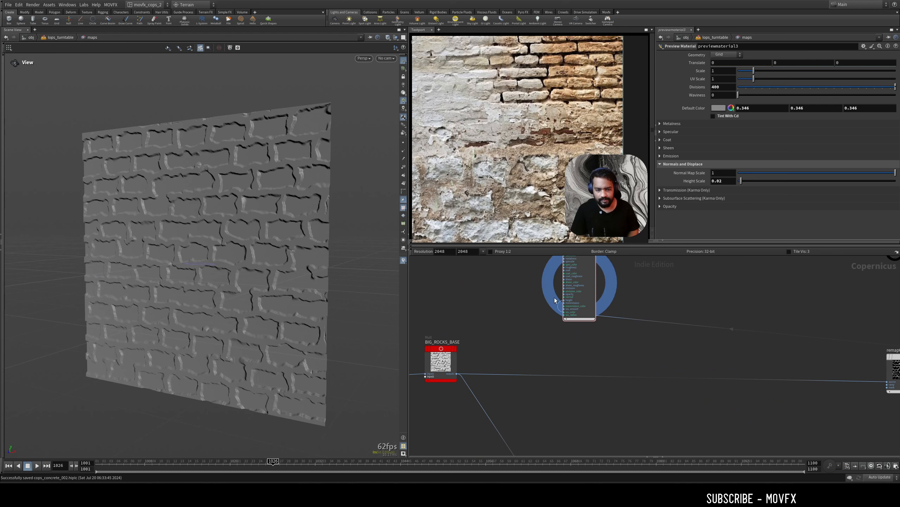
drag(556, 299, 457, 373)
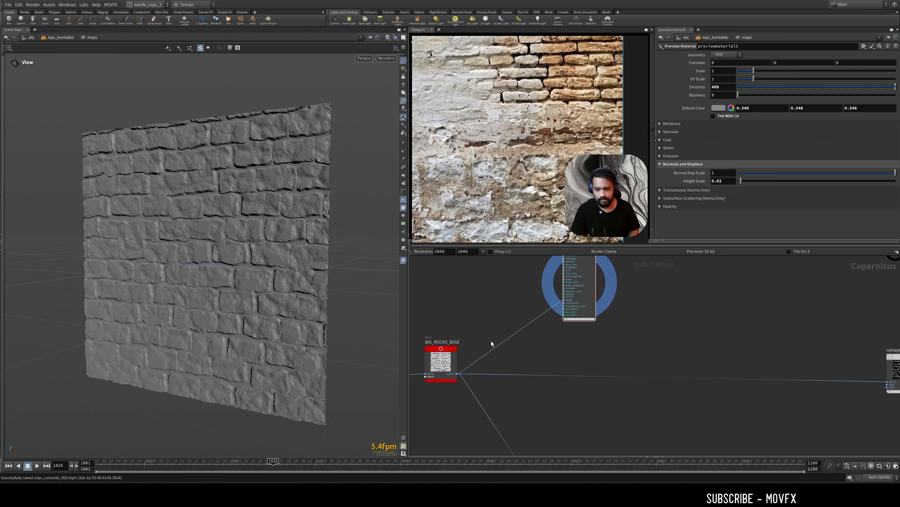
drag(267, 270, 307, 255)
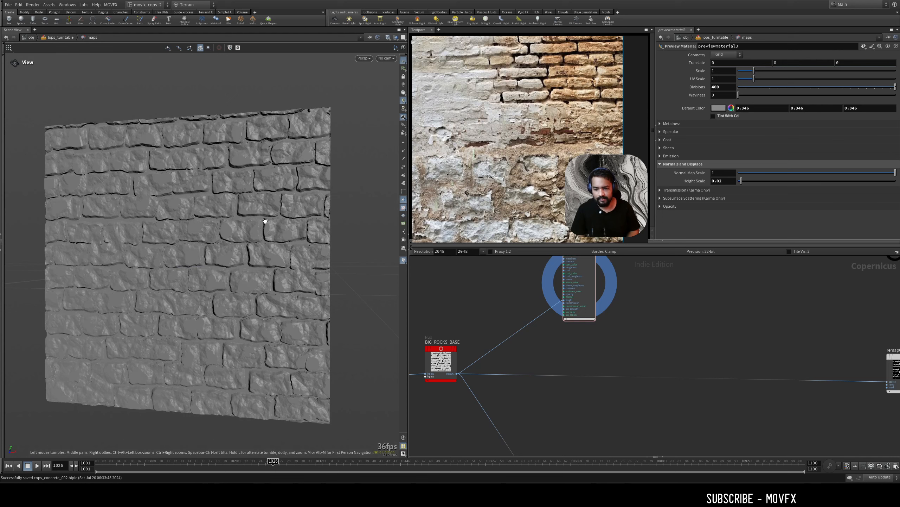
Move previewmaterial3 back beside remap12 and reconnect remap12's output to its height input.
scroll(646, 306, down, 4)
middle_drag(646, 305, 575, 331)
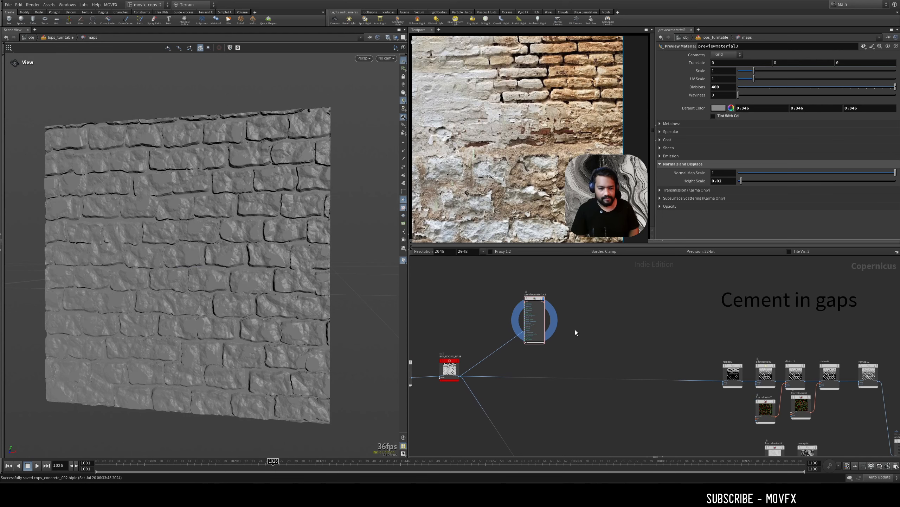
drag(537, 308, 870, 326)
middle_drag(797, 326, 641, 344)
scroll(742, 347, up, 1)
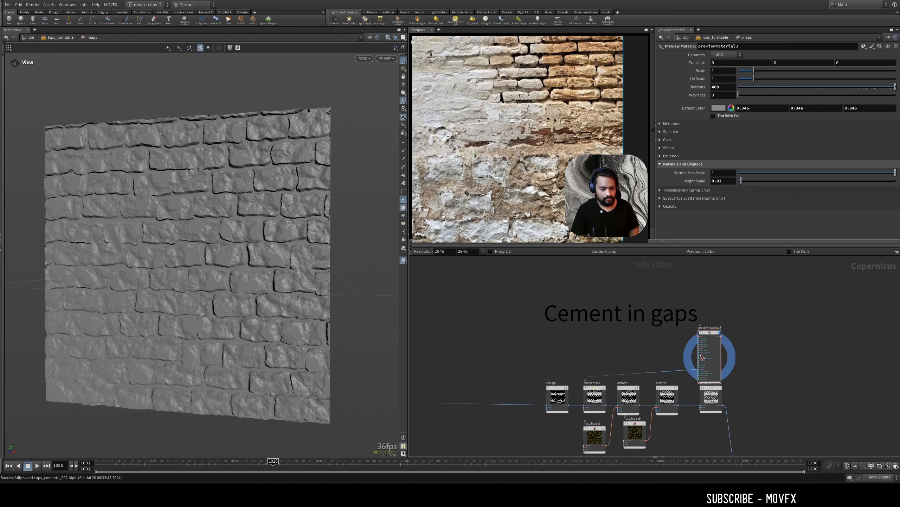
click(700, 354)
key(Escape)
drag(710, 333, 696, 406)
scroll(747, 402, up, 3)
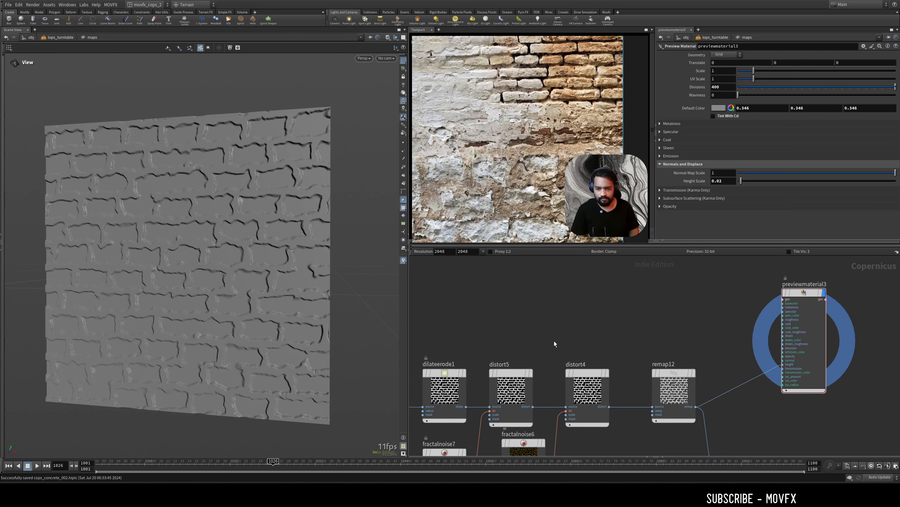
Move previewmaterial3 down towards the blend4 node and display blend4.
scroll(751, 383, down, 4)
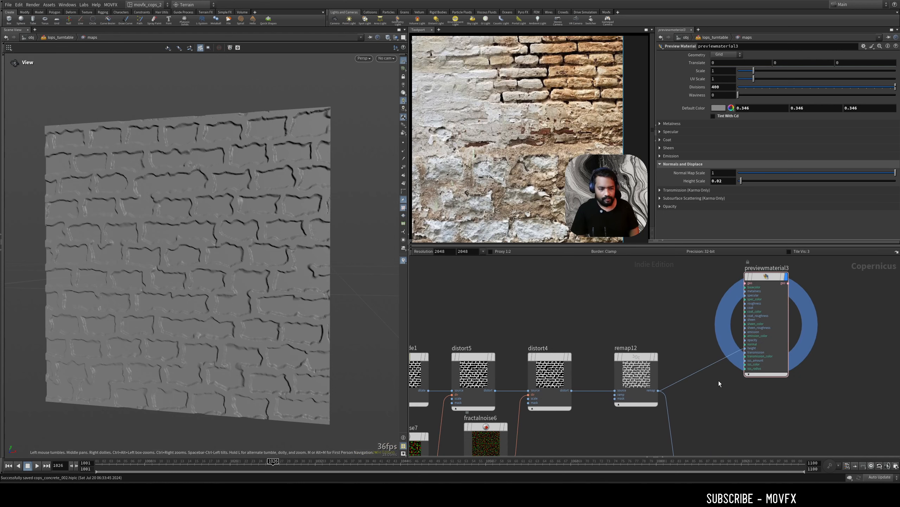
middle_drag(739, 340, 732, 377)
scroll(731, 376, down, 2)
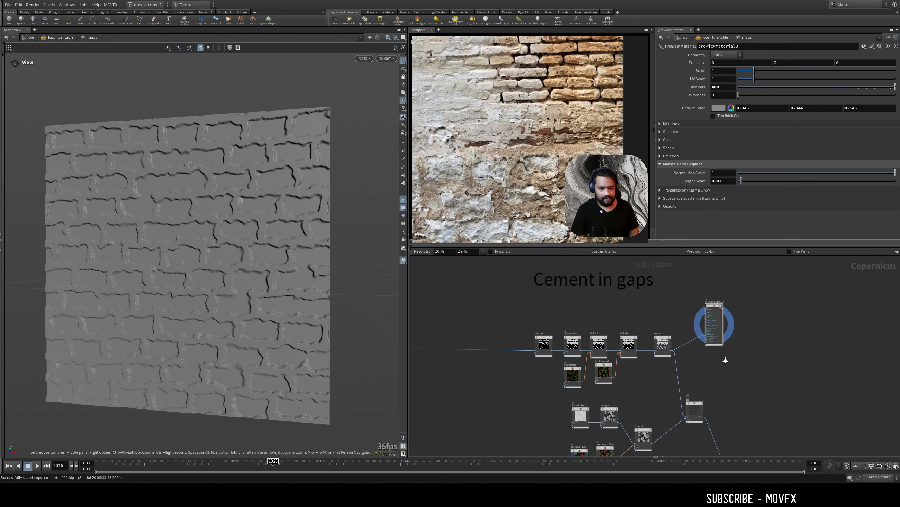
drag(715, 310, 765, 376)
middle_drag(735, 426, 703, 336)
middle_drag(753, 405, 709, 325)
scroll(700, 325, up, 2)
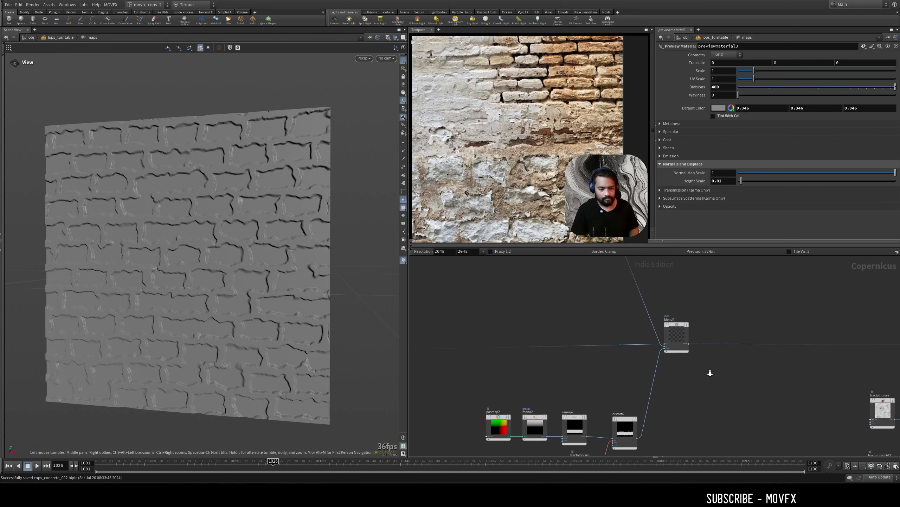
click(688, 321)
scroll(733, 301, down, 5)
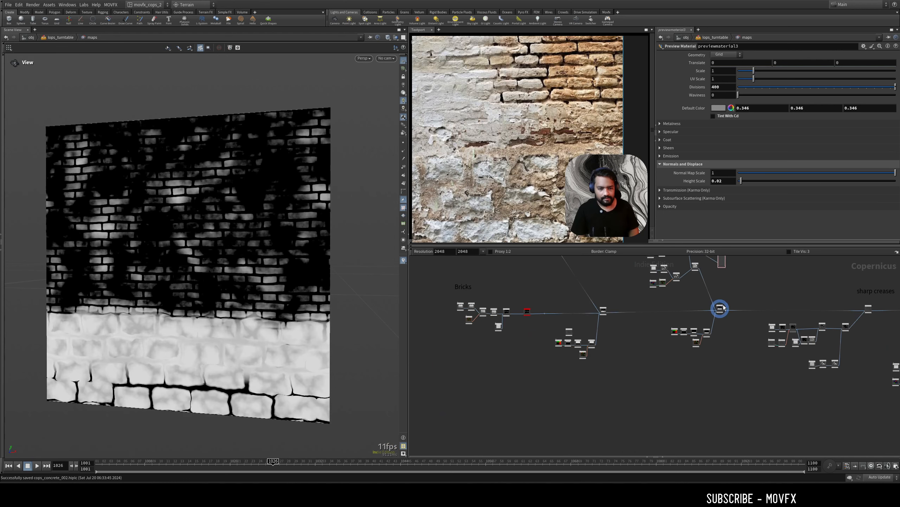
Place previewmaterial3 beside blend4 and connect blend4's output to its height input.
middle_drag(635, 323, 497, 403)
scroll(497, 403, down, 2)
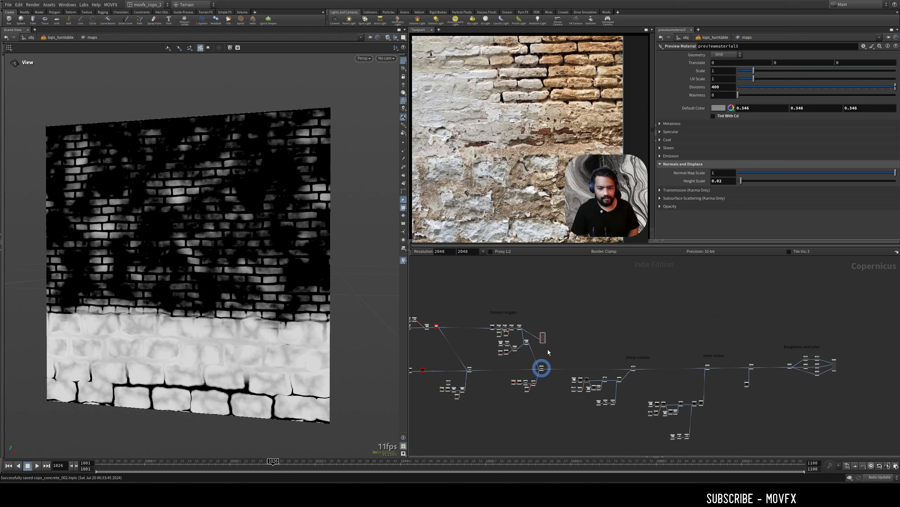
scroll(514, 344, up, 2)
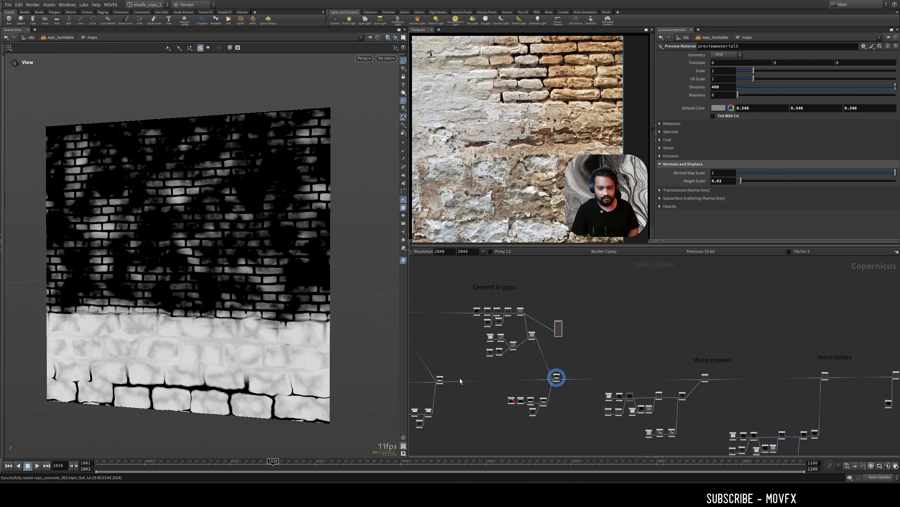
scroll(576, 361, up, 4)
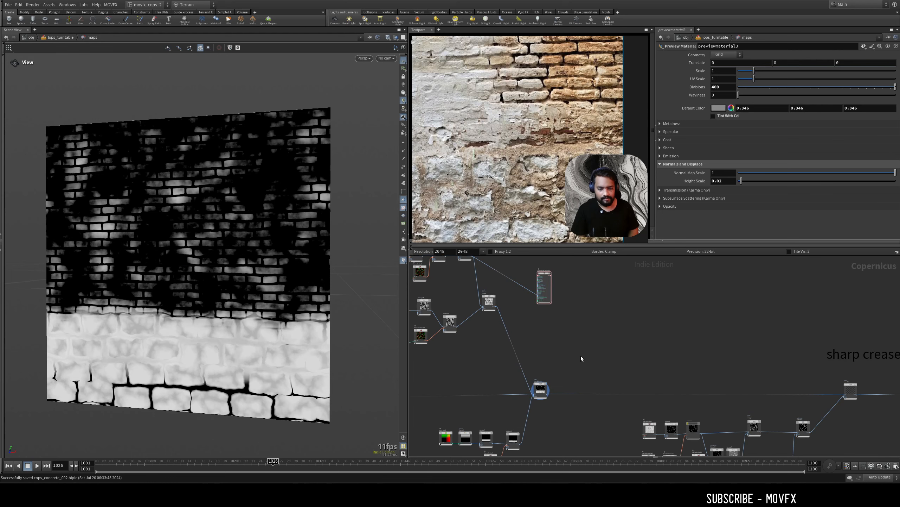
middle_drag(558, 303, 568, 350)
drag(559, 339, 603, 413)
middle_drag(560, 395, 558, 357)
scroll(558, 357, up, 5)
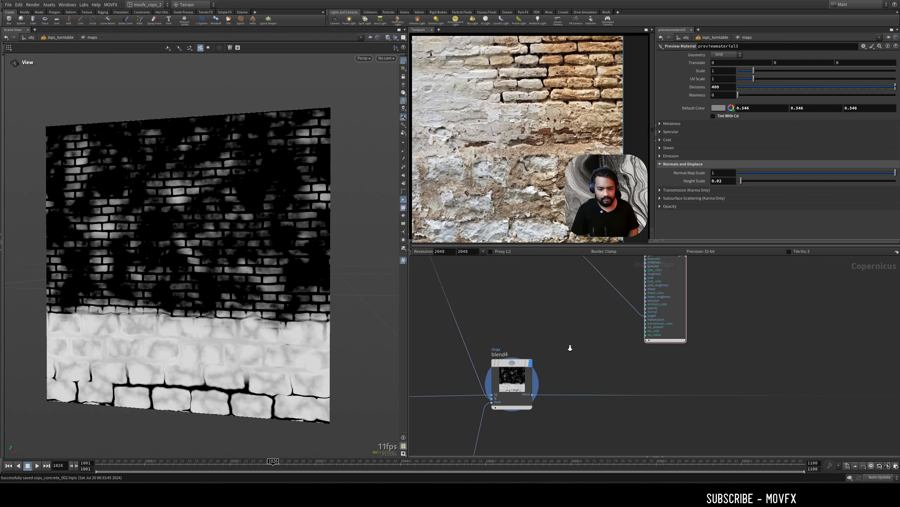
click(666, 306)
click(525, 404)
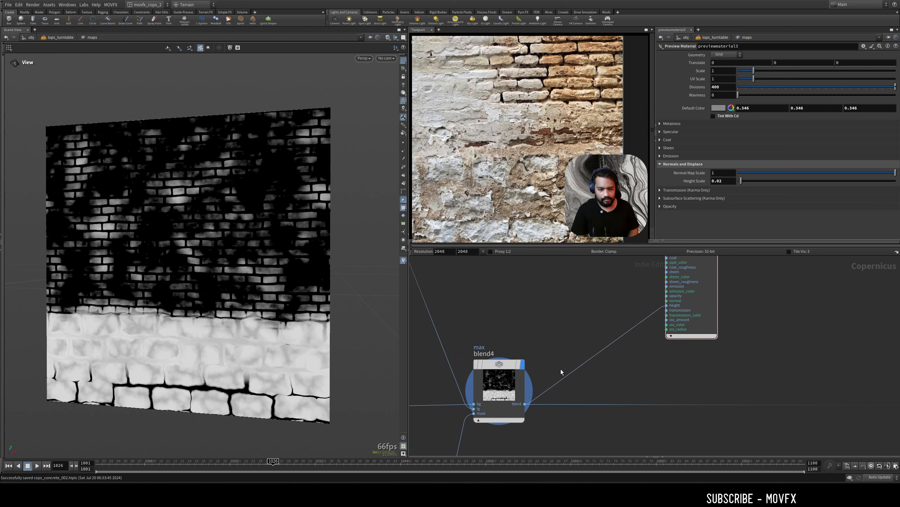
Select the fractalnoise13 and remap14 nodes that feed distort9 in the Cement in gaps group.
middle_drag(594, 314, 568, 368)
scroll(568, 368, down, 4)
middle_drag(543, 334, 600, 359)
scroll(596, 355, down, 4)
middle_drag(554, 307, 634, 335)
scroll(589, 357, up, 5)
drag(537, 299, 460, 363)
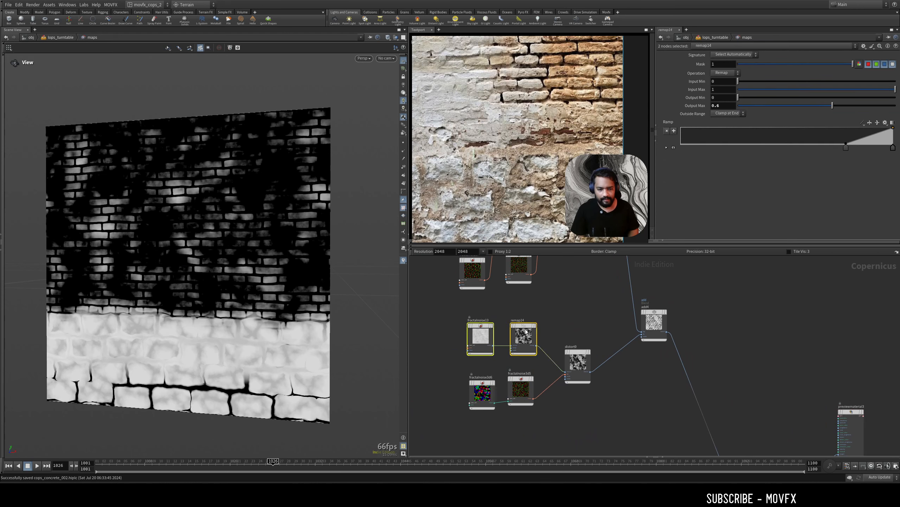
Select and display add4, toggling its bypass to compare the gap mask with and without the added noise.
click(667, 303)
click(655, 320)
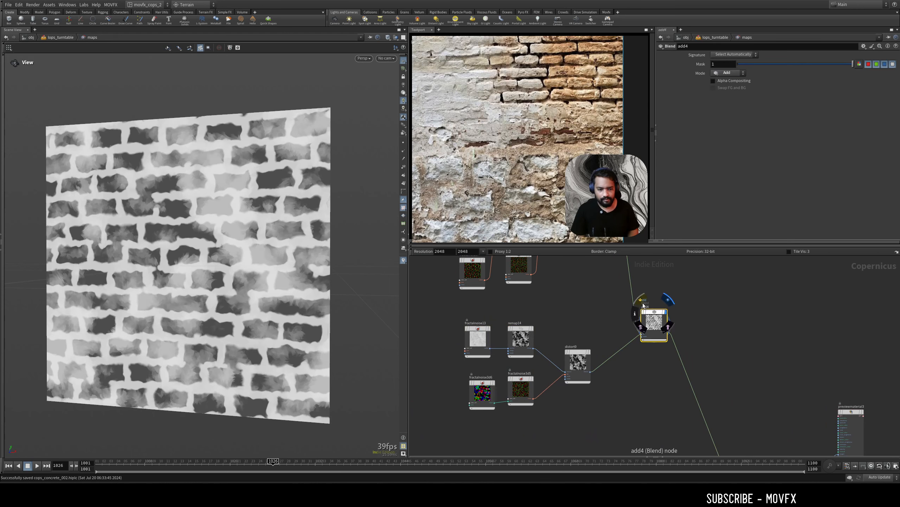
click(643, 302)
click(643, 301)
click(643, 301)
click(643, 301)
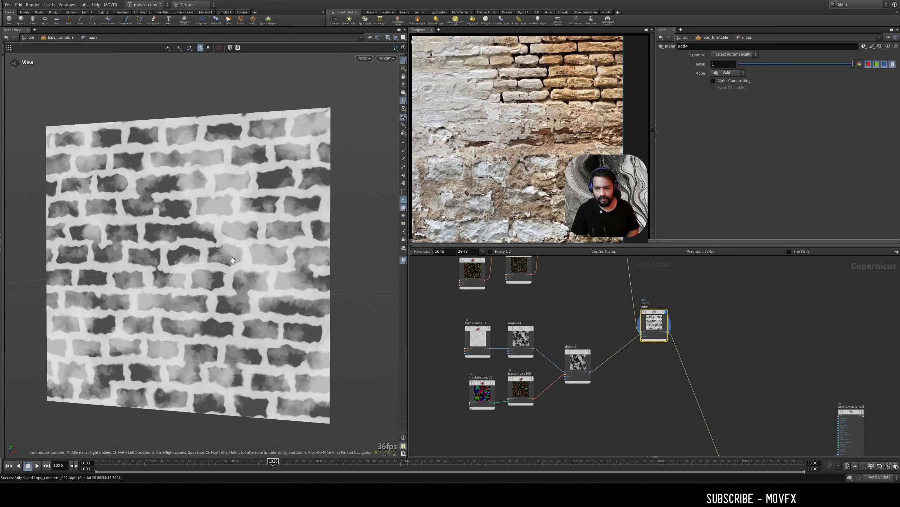
Select blend4, toggle its bypass, and display it to examine how the cement combines with the bricks and rocks.
middle_drag(723, 348, 596, 247)
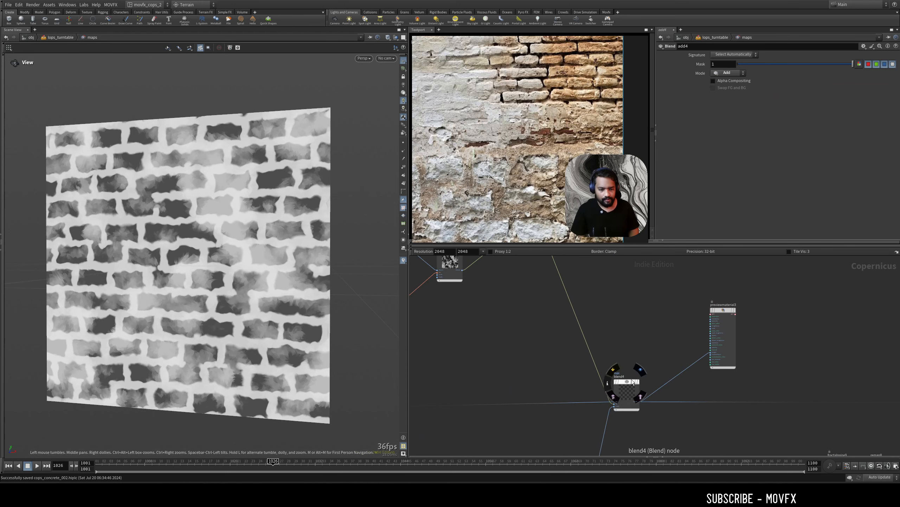
click(616, 371)
click(631, 392)
click(614, 370)
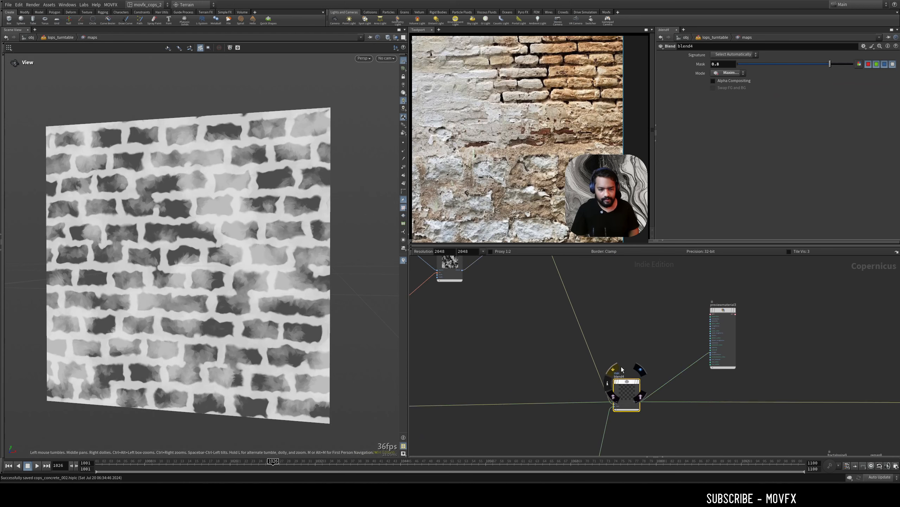
click(639, 381)
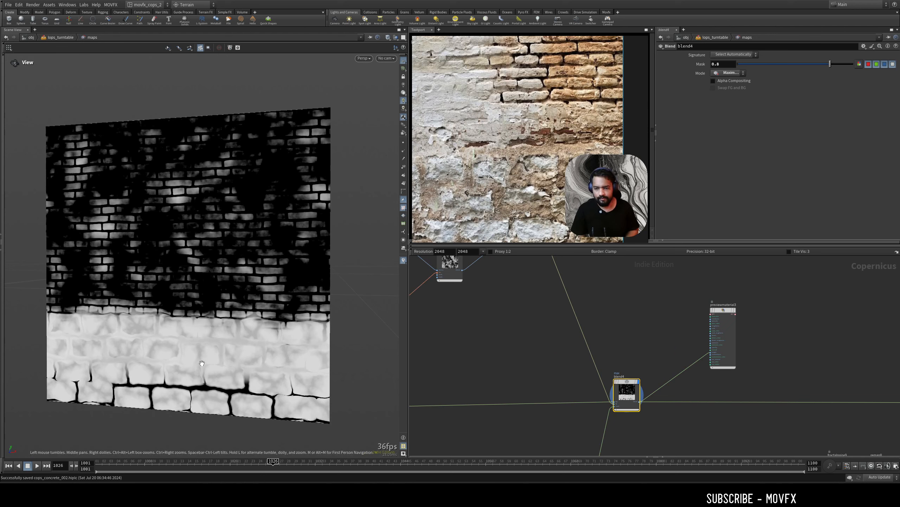
scroll(633, 329, down, 4)
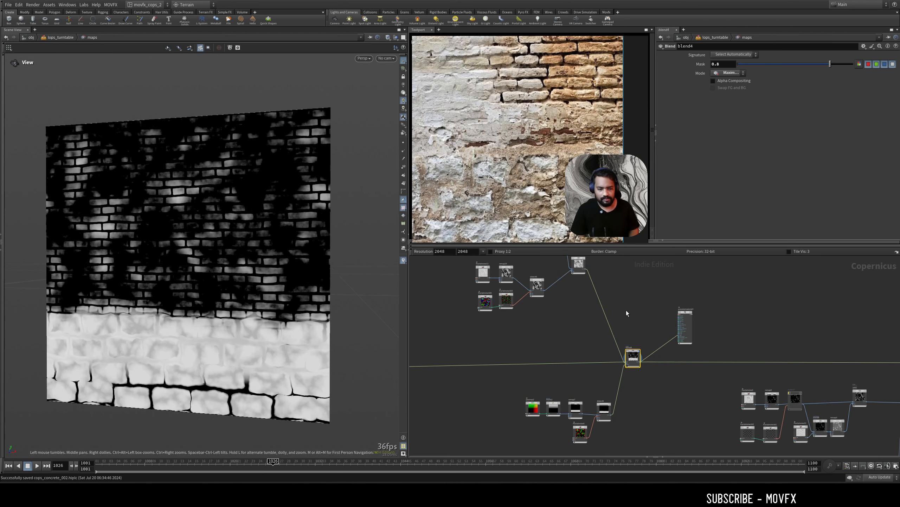
Select and display blend3 to examine the bricks and rocks without the cement in the gaps.
middle_drag(538, 321, 665, 338)
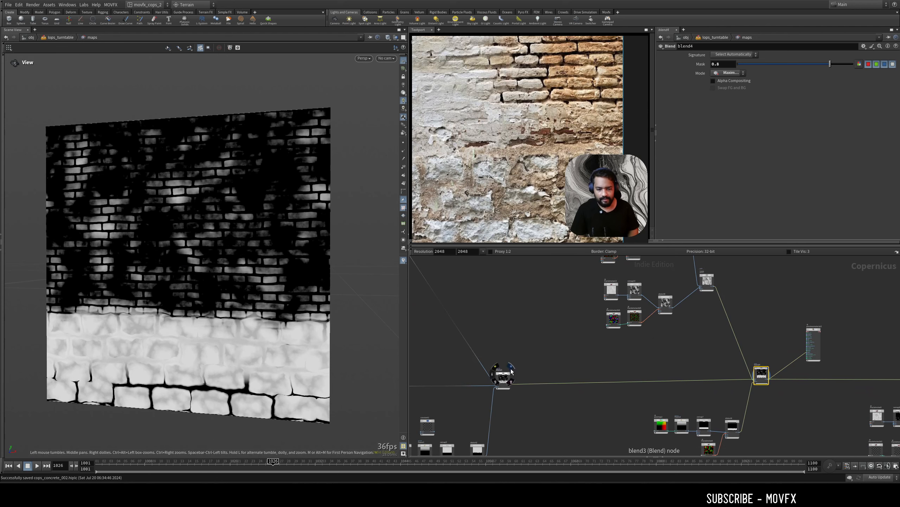
click(509, 371)
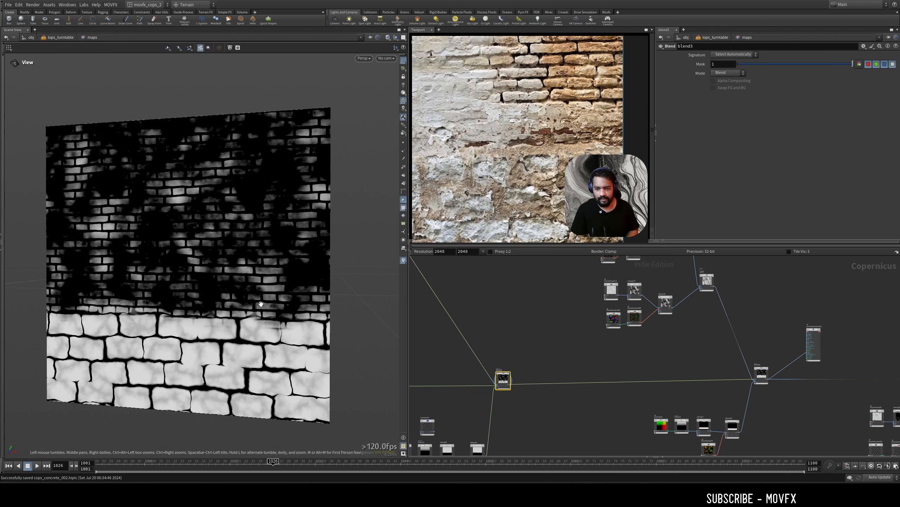
drag(260, 304, 251, 322)
middle_drag(776, 360, 636, 341)
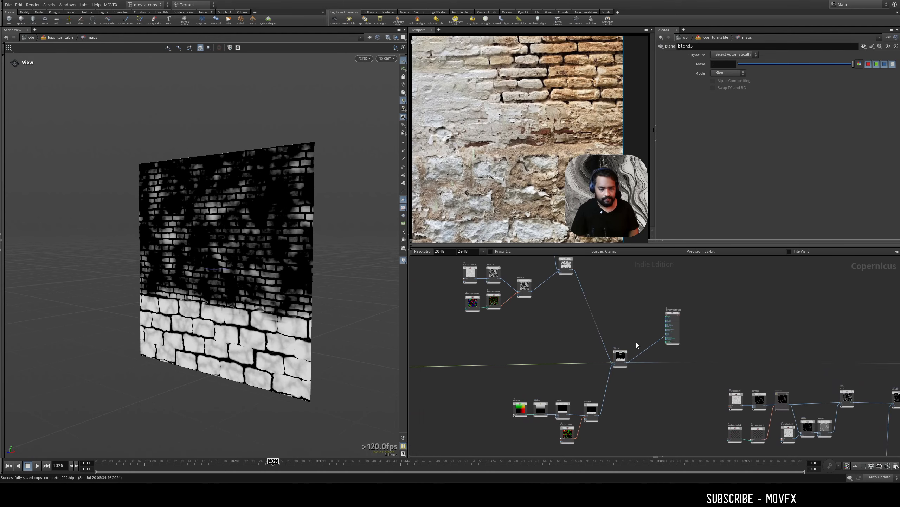
Display blend4 and add4 in turn to compare the combined height with the cement gap mask.
scroll(637, 340, up, 5)
click(611, 367)
drag(619, 325, 590, 418)
middle_drag(616, 357, 656, 429)
scroll(611, 313, down, 5)
click(575, 311)
drag(583, 307, 569, 342)
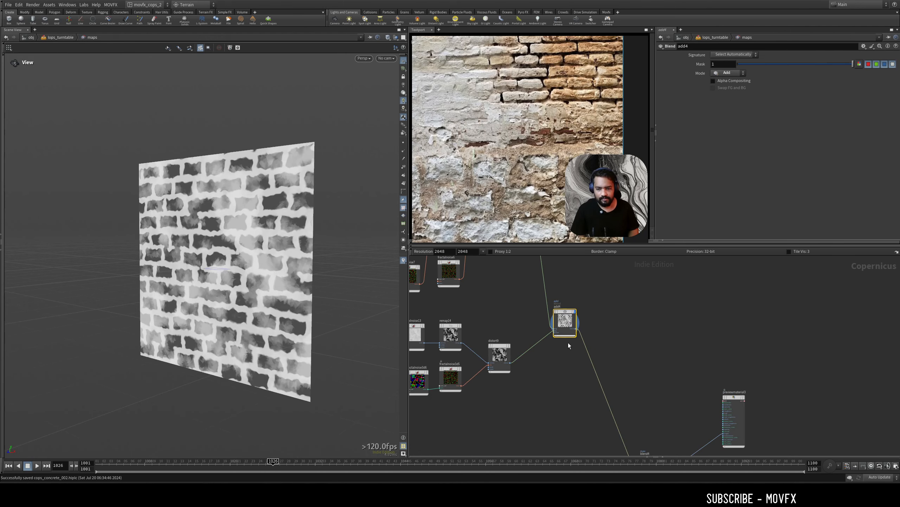
drag(202, 328, 287, 339)
middle_drag(287, 341, 322, 320)
Select and display blend4, toggling its bypass to compare the height map with and without the cement.
scroll(321, 320, up, 1)
middle_drag(662, 425, 643, 298)
click(641, 332)
drag(649, 307, 625, 369)
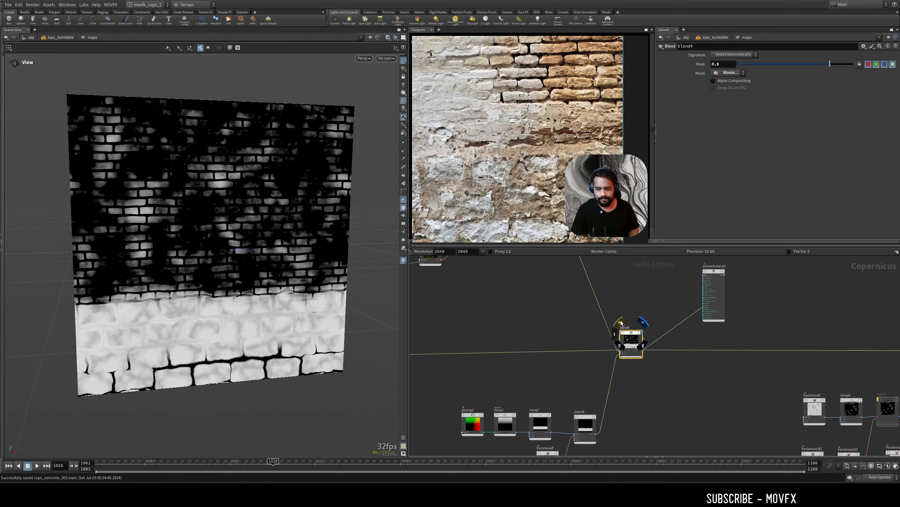
click(621, 323)
click(621, 323)
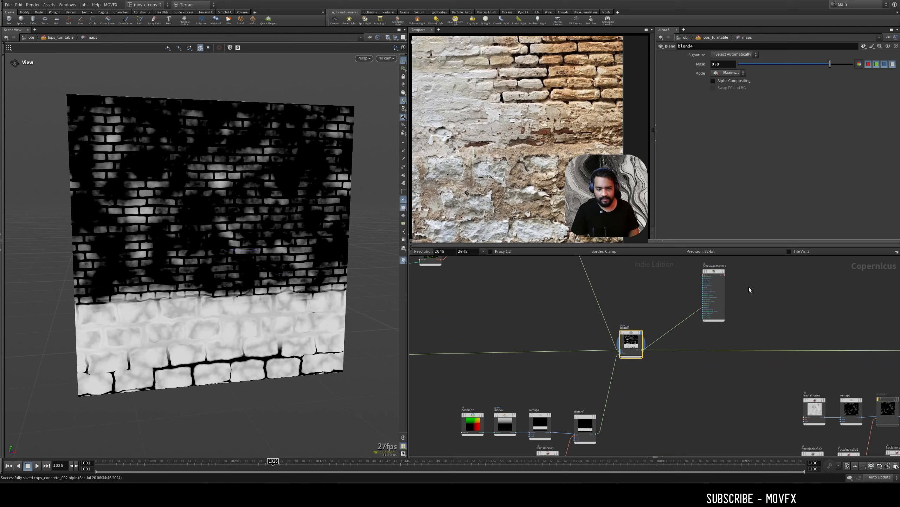
Select and display previewmaterial3 to examine the displaced bricks and rocks from several angles.
scroll(734, 294, up, 3)
click(711, 299)
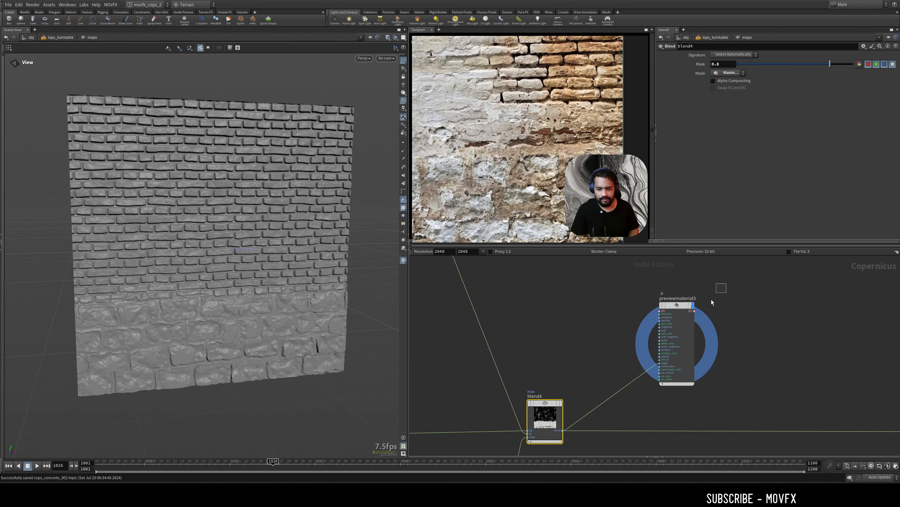
click(730, 330)
drag(365, 356, 287, 326)
right_drag(288, 325, 314, 322)
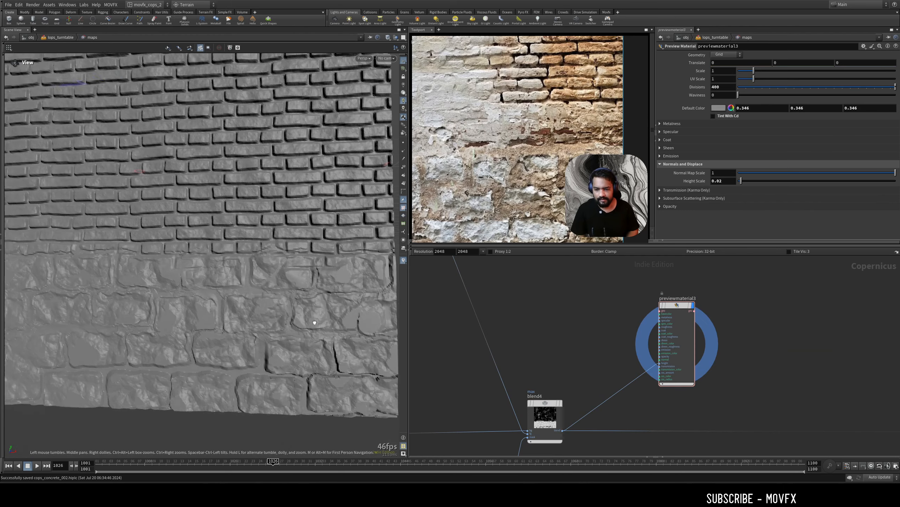
drag(315, 322, 314, 304)
mouse_move(317, 301)
right_down()
mouse_move(335, 292)
mouse_move(309, 307)
right_up()
drag(309, 307, 281, 321)
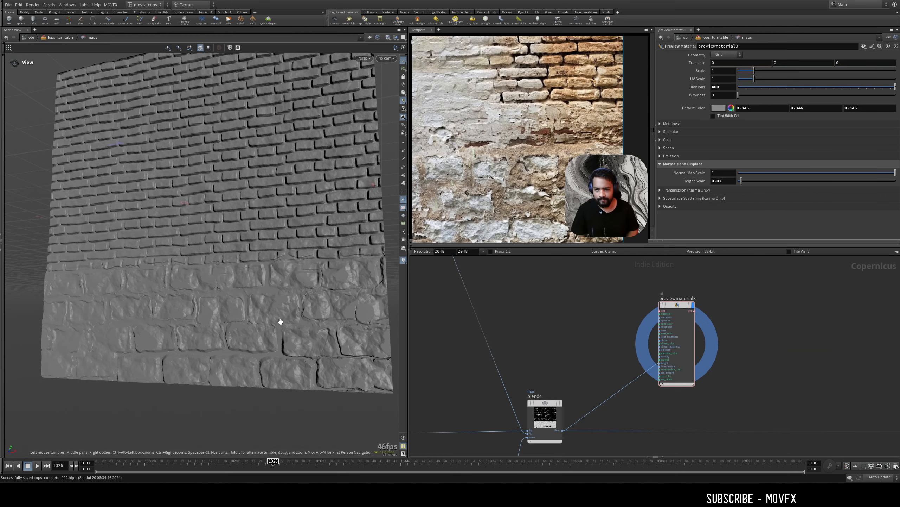
drag(165, 313, 178, 317)
right_drag(177, 317, 193, 313)
drag(193, 314, 195, 307)
mouse_move(195, 307)
right_down()
mouse_move(230, 299)
mouse_move(195, 291)
right_up()
drag(195, 291, 220, 328)
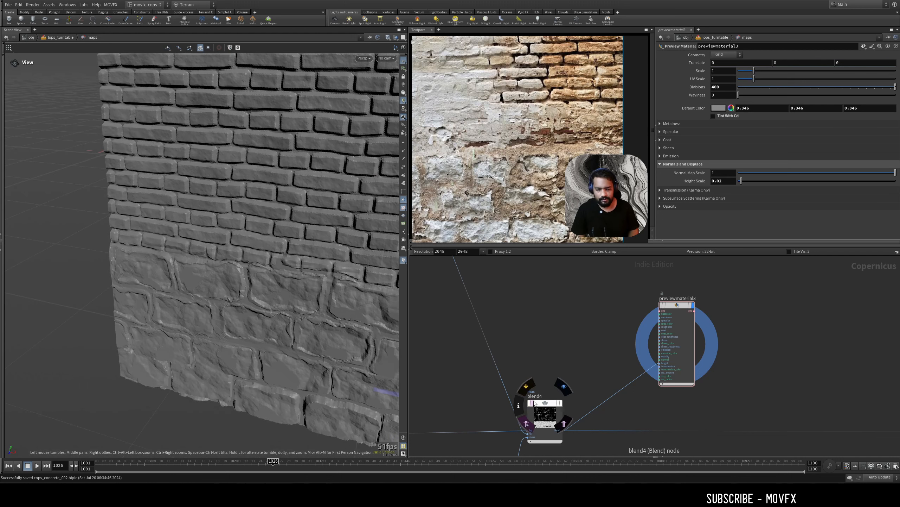
Toggle blend4's bypass while previewmaterial3 is displayed to compare the rock gaps with and without cement.
click(528, 385)
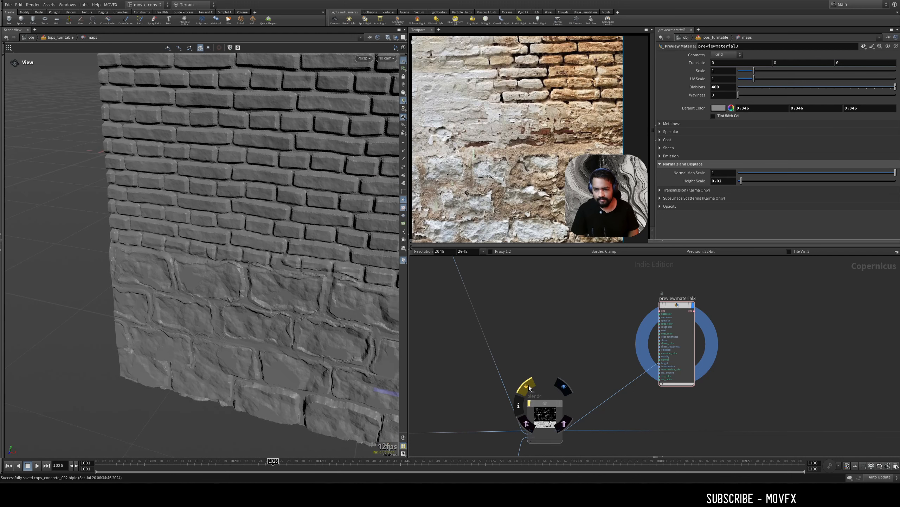
click(527, 386)
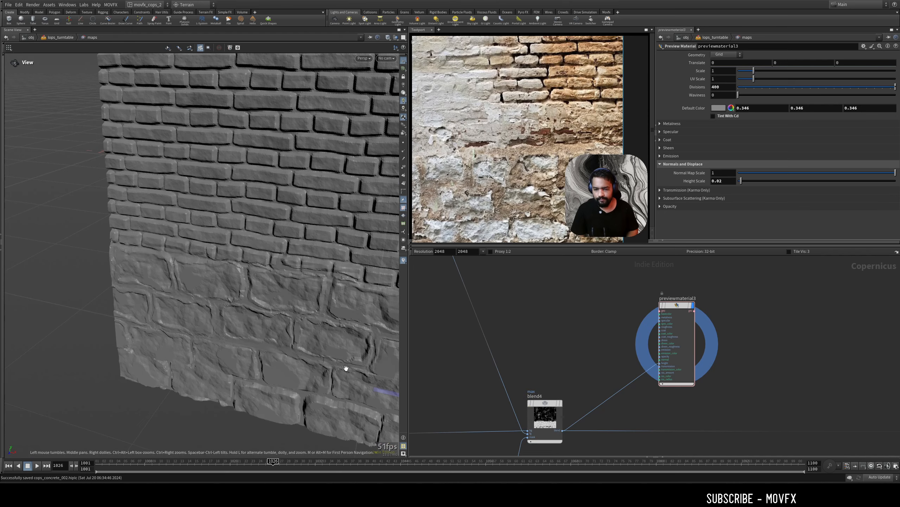
drag(346, 368, 249, 323)
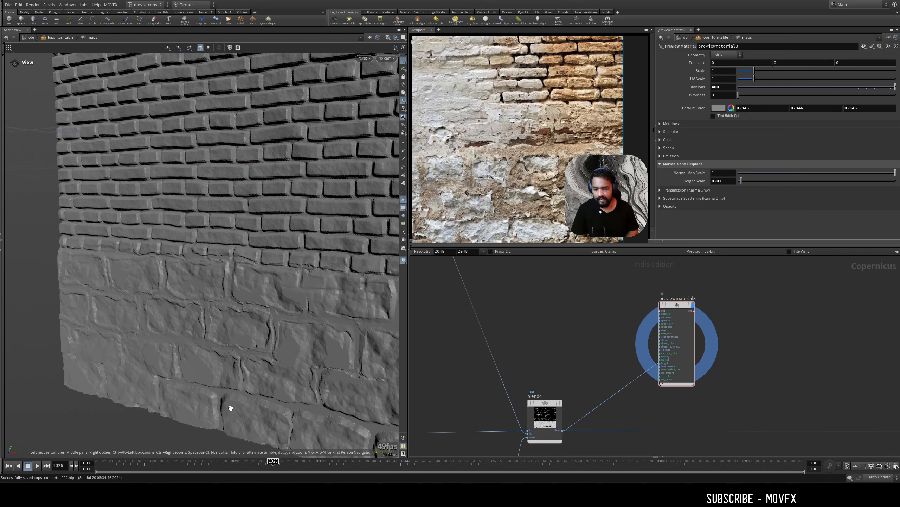
drag(231, 408, 222, 361)
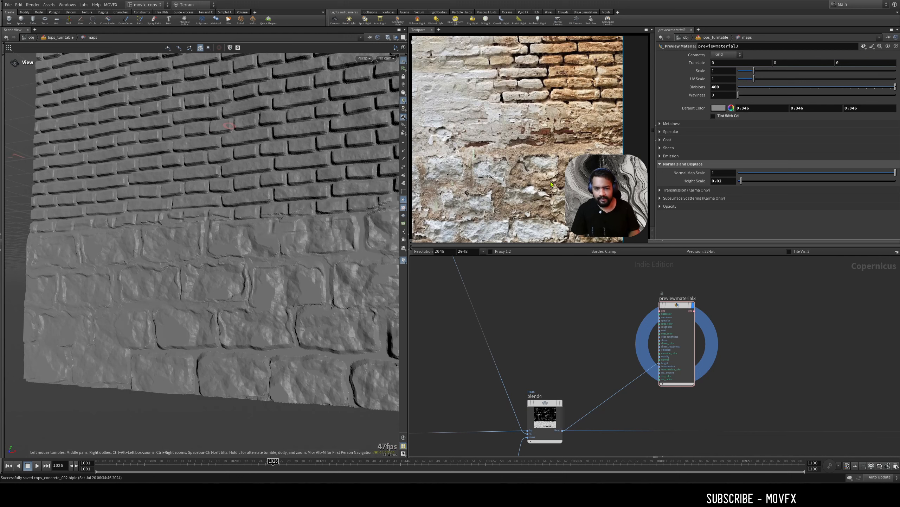
Compare the rock section of the reference photo with the cement-filled gaps on the displaced wall.
middle_drag(551, 184, 559, 94)
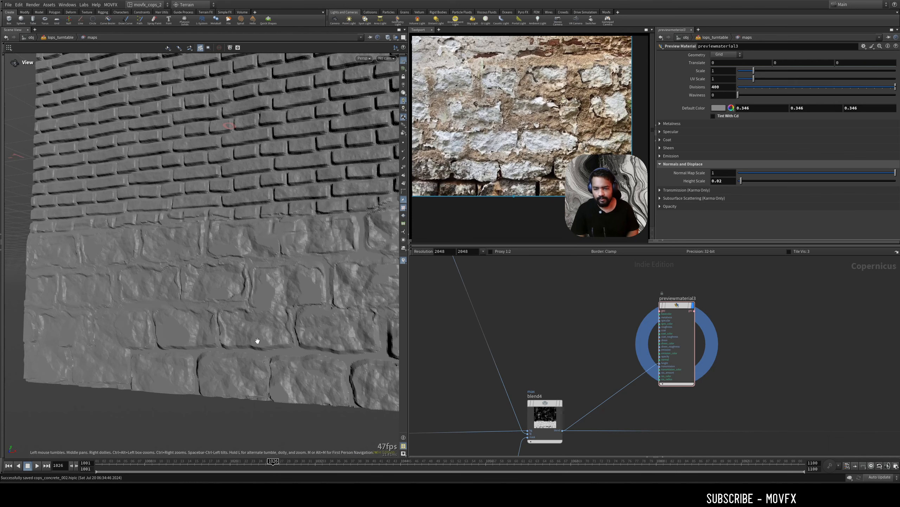
mouse_move(257, 340)
mouse_down()
mouse_move(313, 329)
mouse_move(287, 323)
mouse_move(314, 327)
mouse_move(297, 322)
mouse_move(263, 346)
mouse_move(260, 337)
mouse_up()
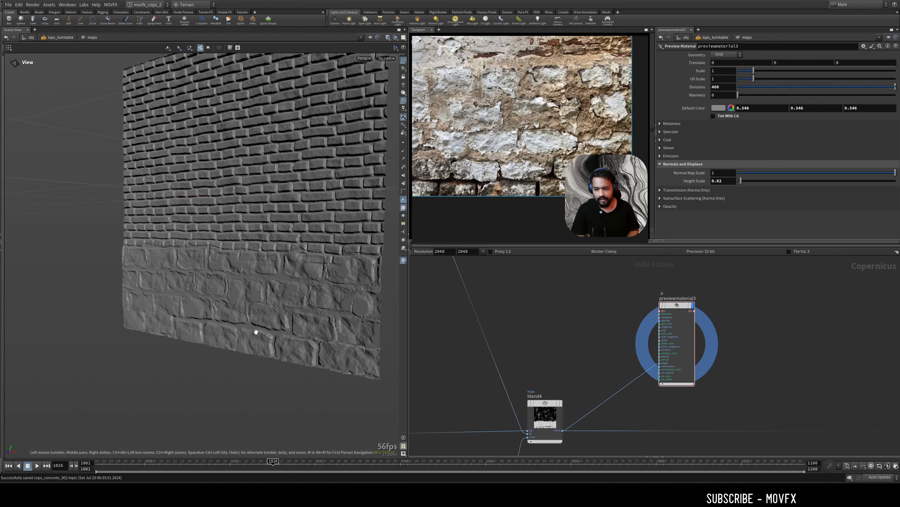
drag(193, 278, 216, 258)
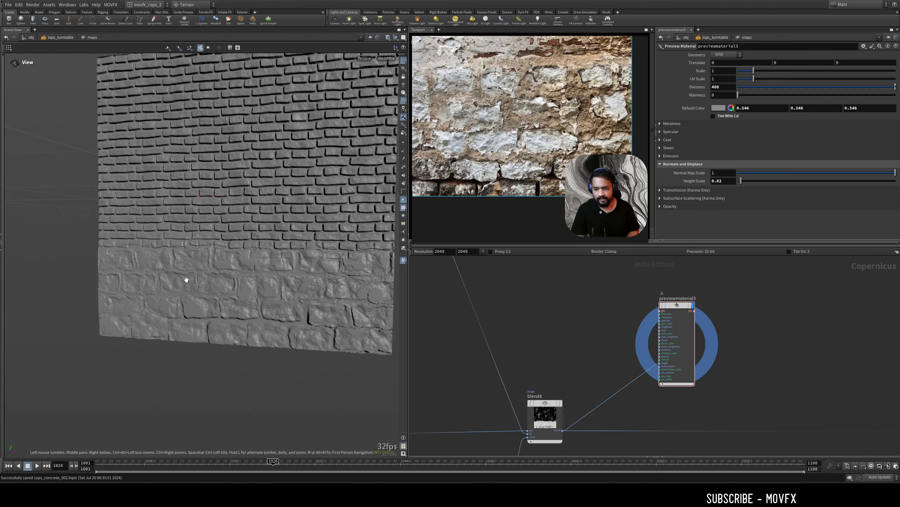
Select and display blend4 and locate the posmap2 to distort6 branch that drives its mask.
mouse_move(650, 297)
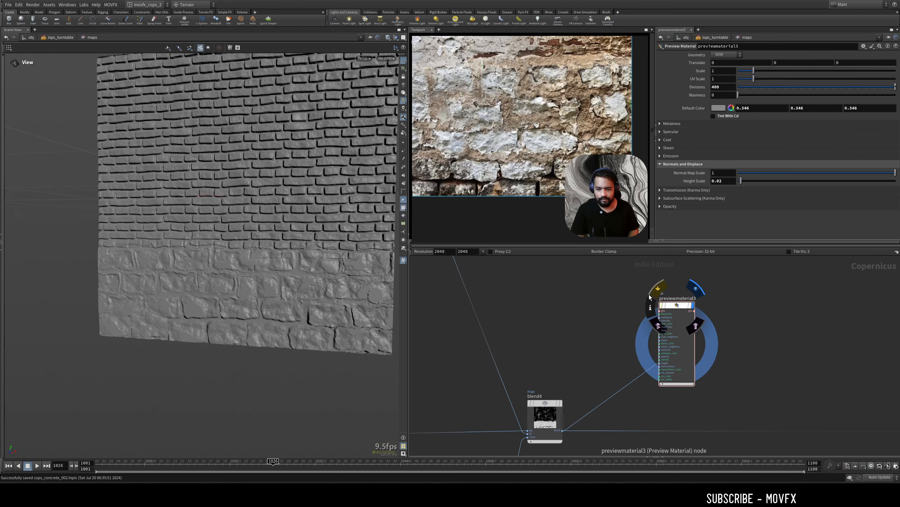
middle_drag(582, 359, 596, 294)
click(577, 335)
drag(589, 301, 565, 343)
middle_drag(584, 388, 588, 365)
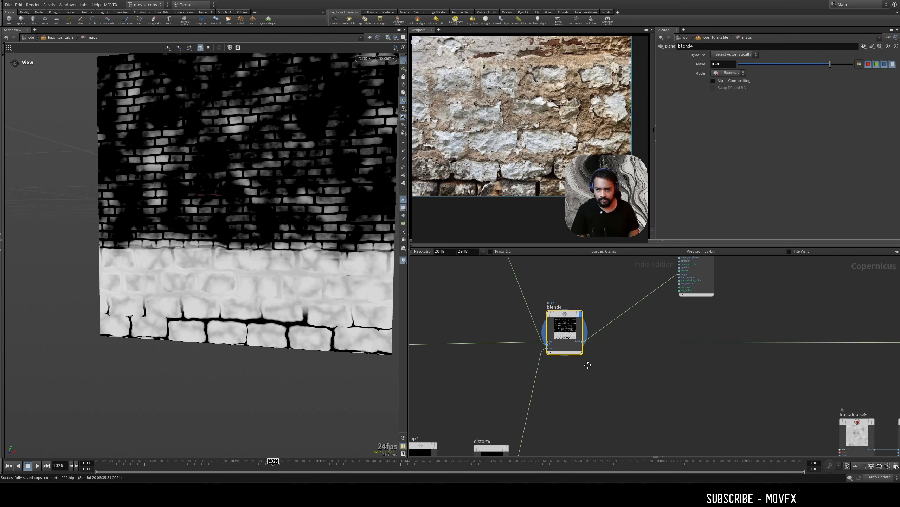
middle_drag(540, 451, 617, 336)
middle_drag(511, 304, 511, 352)
scroll(594, 309, down, 1)
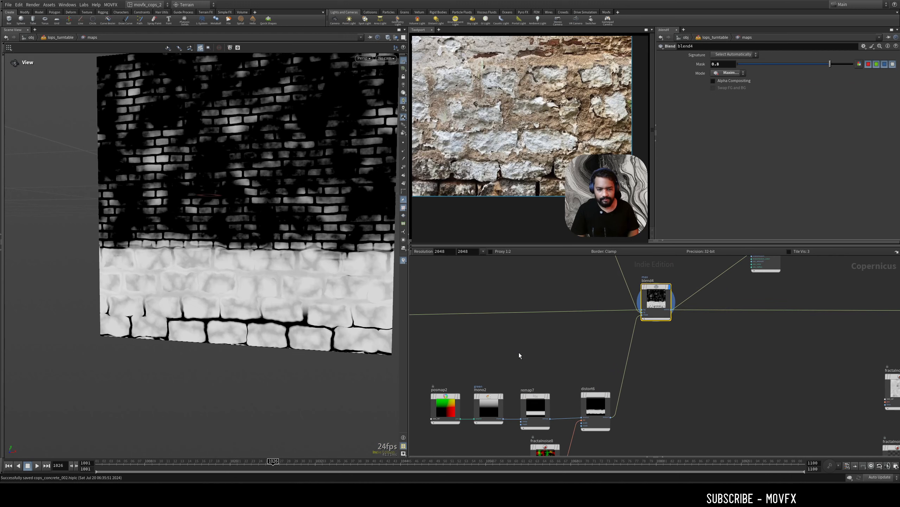
Select and display posmap2 and mono2 to examine the position gradient and its extracted green channel.
scroll(464, 382, up, 1)
click(457, 398)
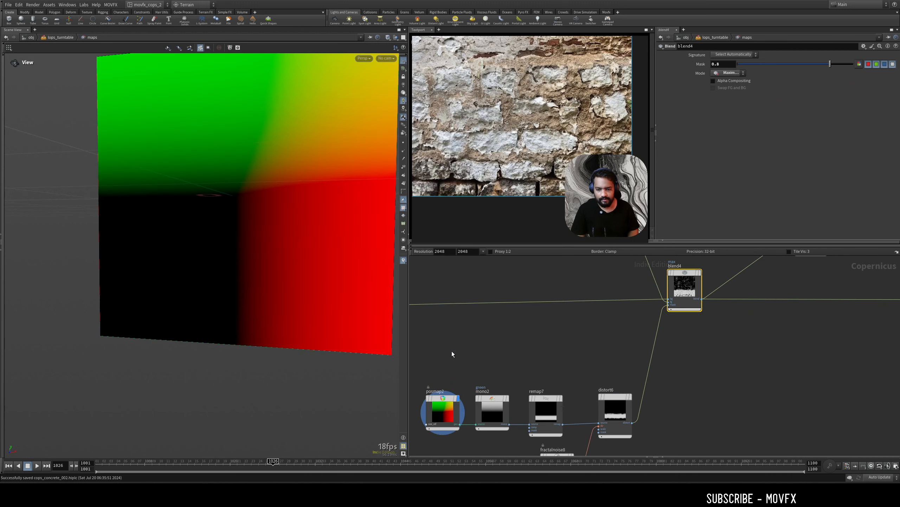
click(443, 398)
scroll(318, 344, down, 4)
middle_drag(308, 331, 267, 353)
drag(267, 353, 283, 356)
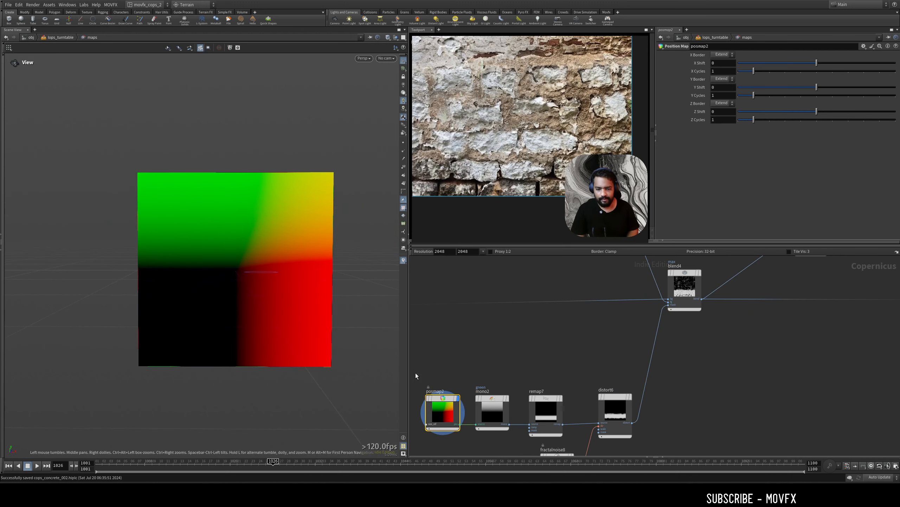
click(512, 384)
click(495, 421)
middle_drag(541, 378, 516, 347)
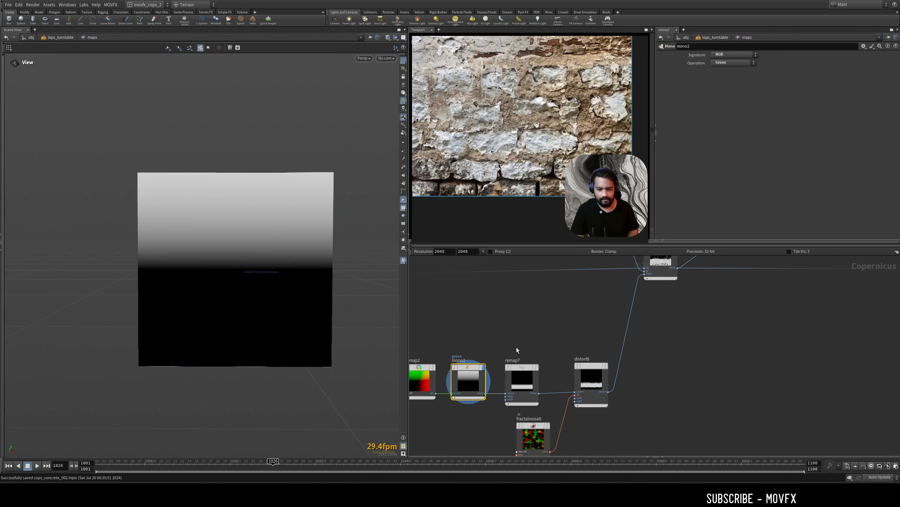
Select and display remap7 and distort6 to examine the horizontal band mask before and after distortion.
click(537, 366)
click(522, 380)
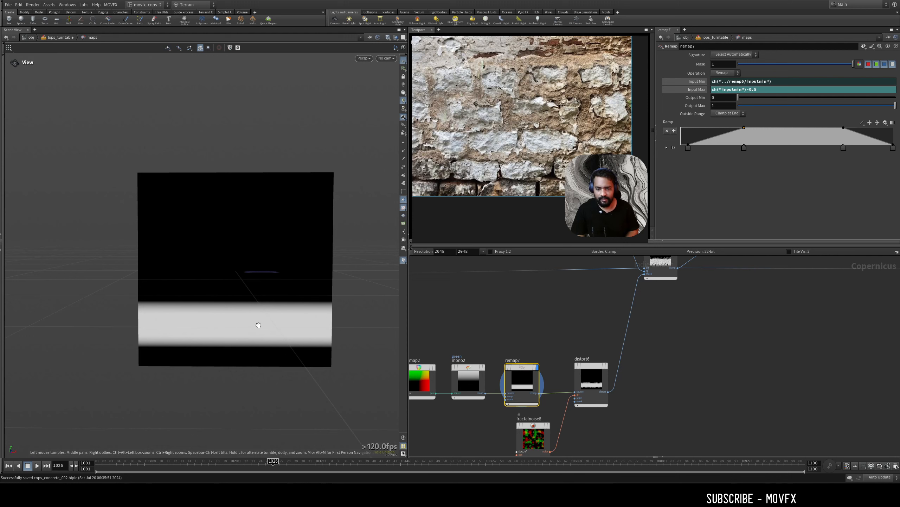
click(605, 366)
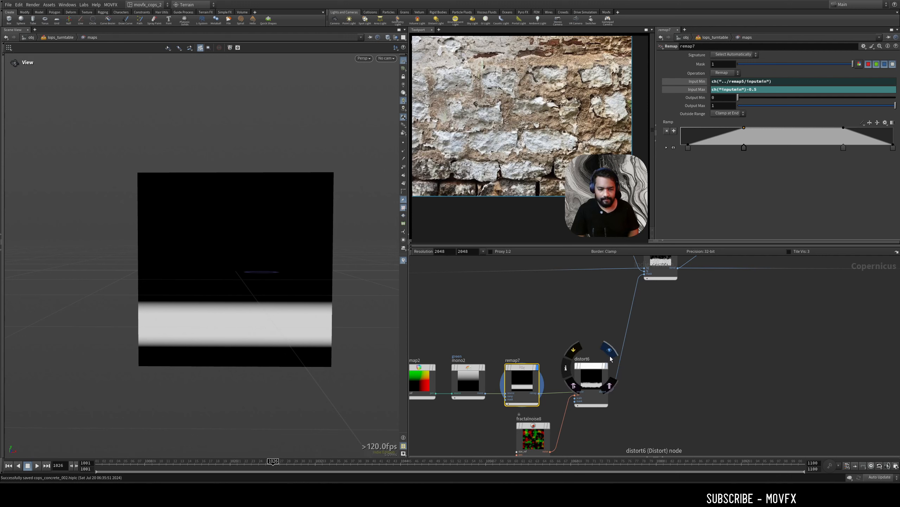
click(591, 404)
middle_drag(694, 325, 610, 408)
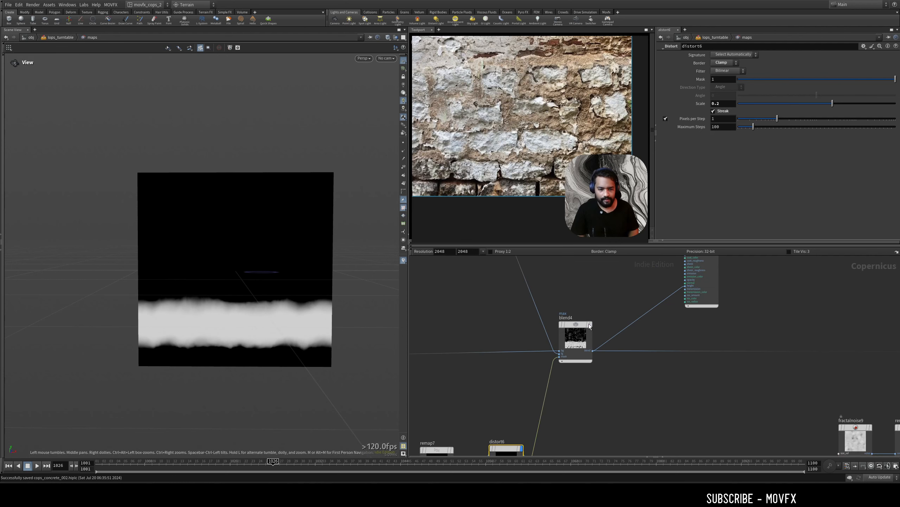
Select and display blend4 to examine how its mask input limits the cement to part of the rocks.
click(590, 324)
click(581, 342)
drag(263, 339, 296, 330)
scroll(296, 331, up, 4)
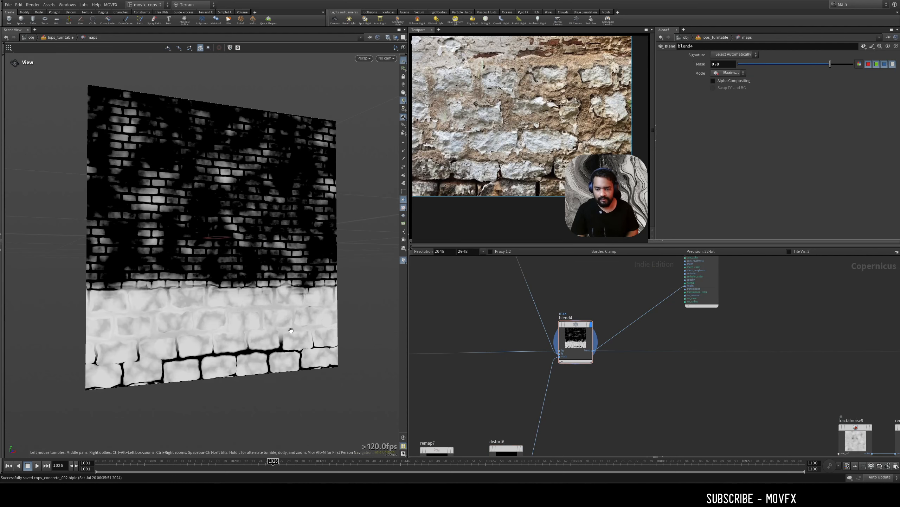
middle_drag(300, 329, 299, 346)
scroll(298, 330, up, 1)
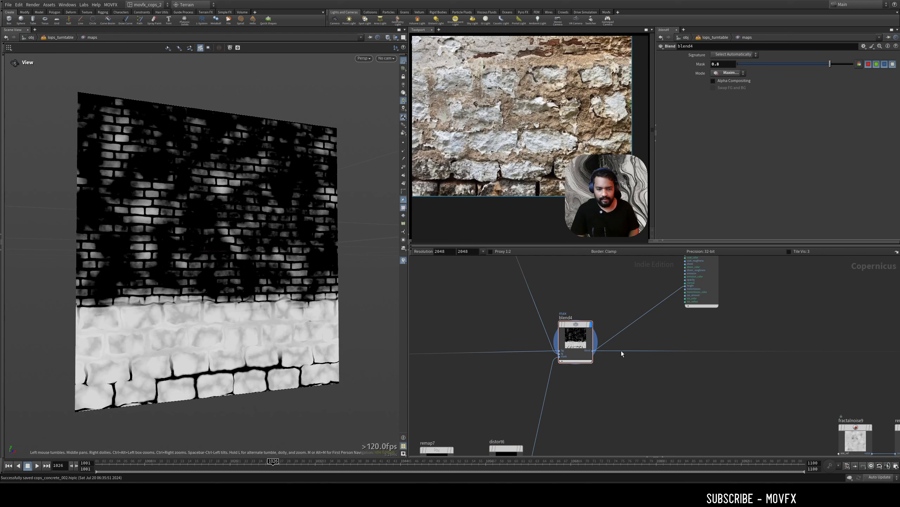
middle_drag(642, 296, 627, 319)
scroll(557, 388, up, 3)
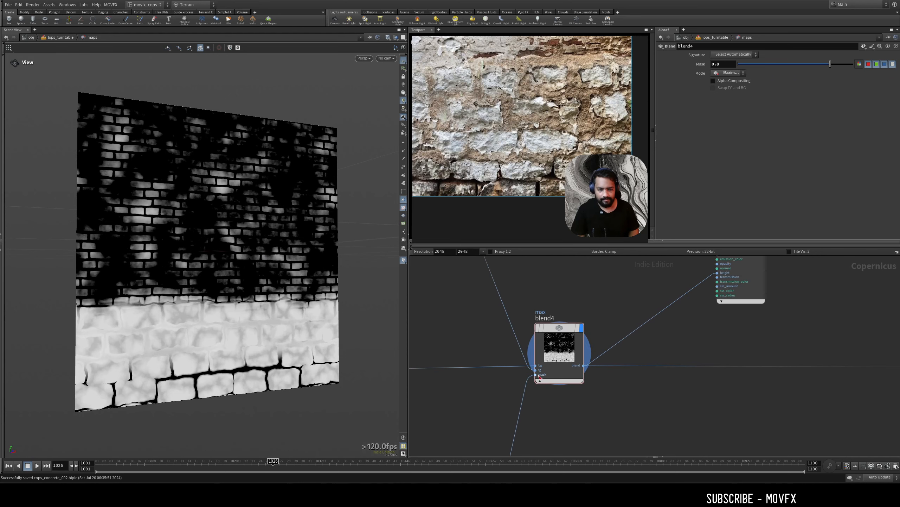
Select and display previewmaterial3 to examine the whole displaced wall from the front.
scroll(556, 298, down, 3)
middle_drag(555, 297, 578, 391)
scroll(571, 372, down, 3)
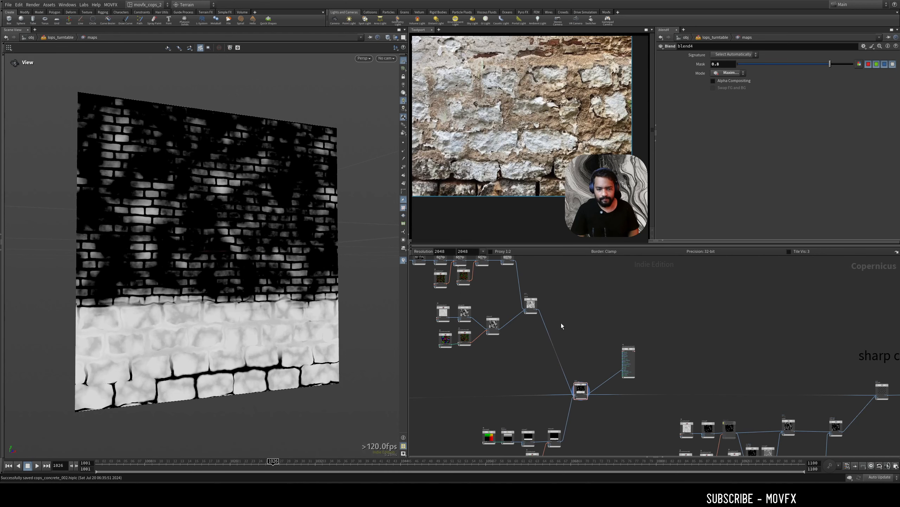
scroll(642, 354, up, 5)
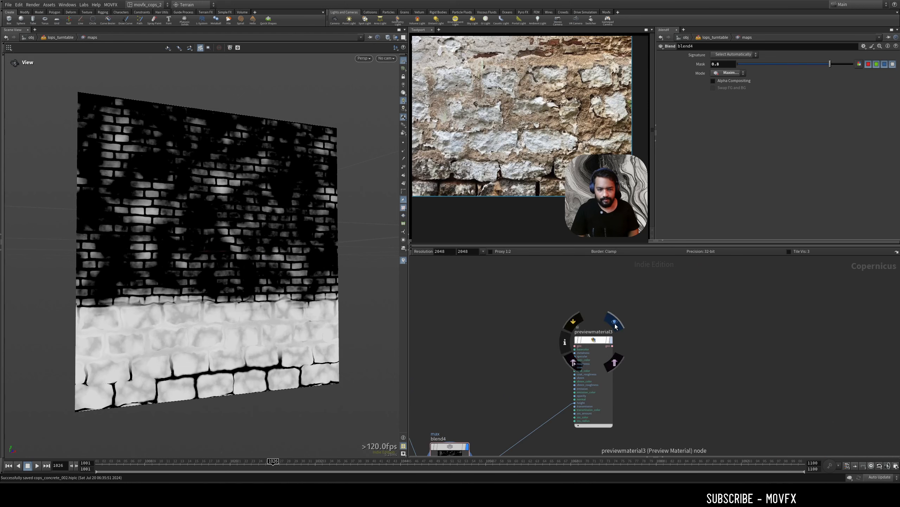
click(633, 376)
drag(395, 362, 327, 361)
scroll(328, 361, down, 2)
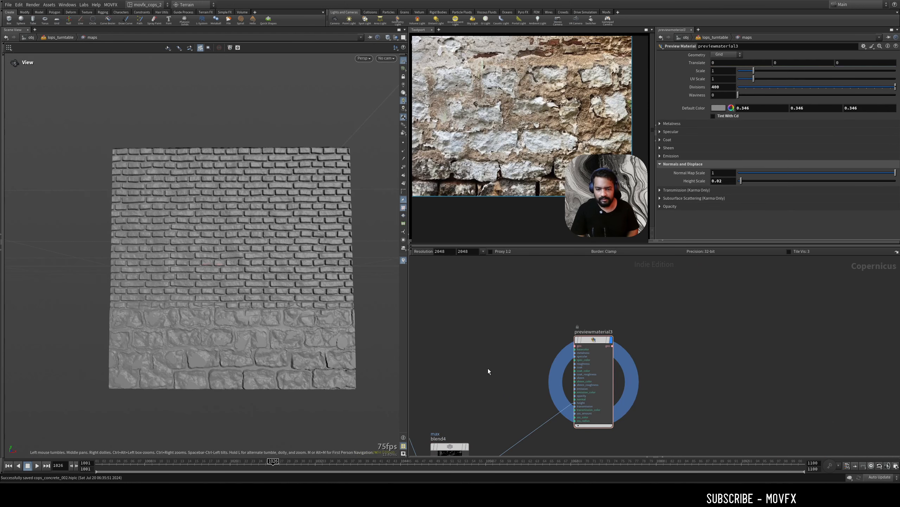
Move previewmaterial3 from beside blend4 to above the "sharp creases" section of the network.
scroll(689, 333, down, 4)
middle_drag(689, 333, 582, 338)
scroll(582, 340, down, 3)
drag(558, 335, 785, 291)
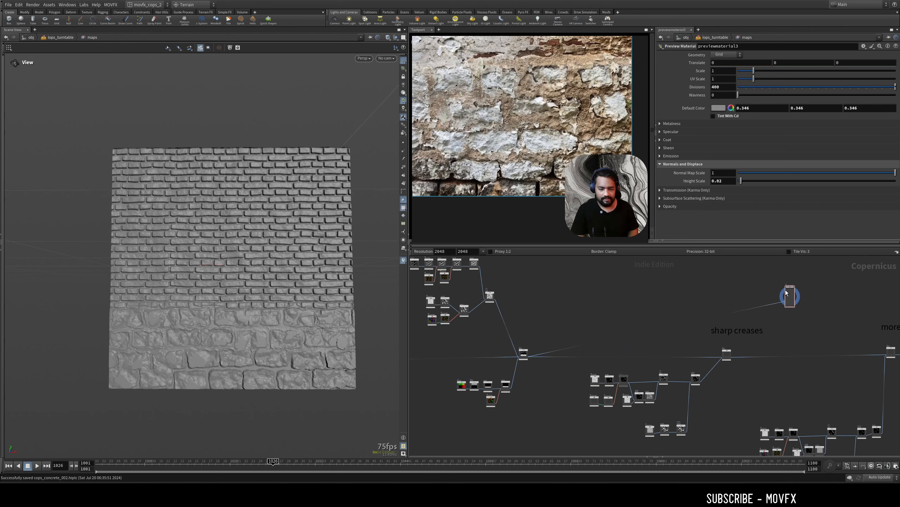
middle_drag(785, 290, 646, 324)
Connect the output of the blend node below the "sharp creases" label to previewmaterial3 and examine the displaced wall at an angle.
scroll(669, 318, up, 5)
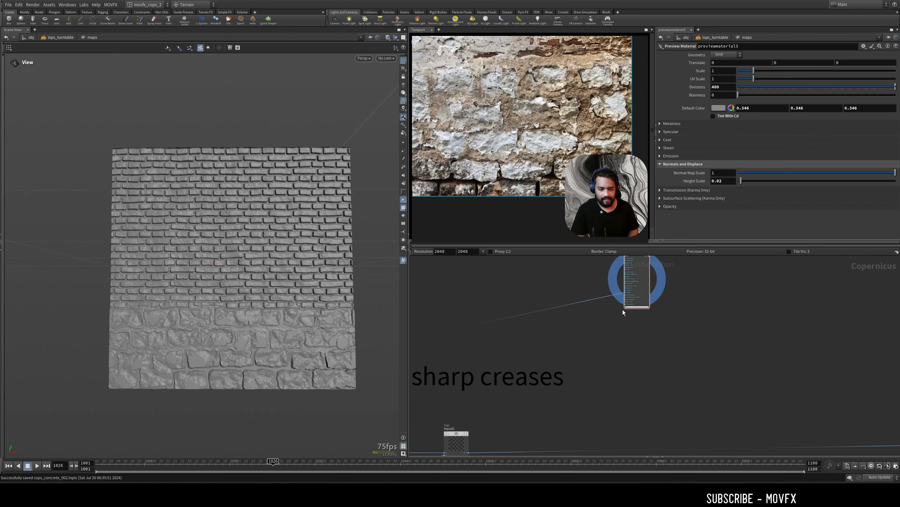
click(643, 283)
middle_drag(560, 368, 640, 320)
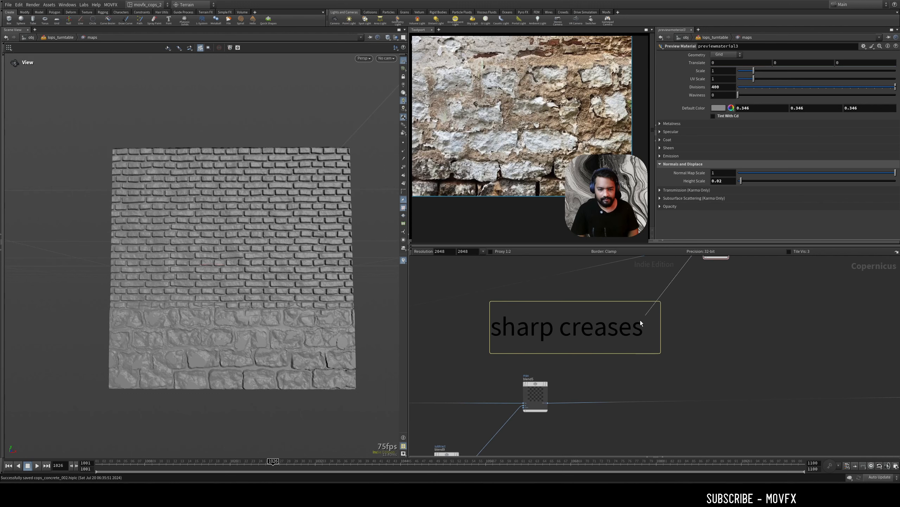
click(548, 402)
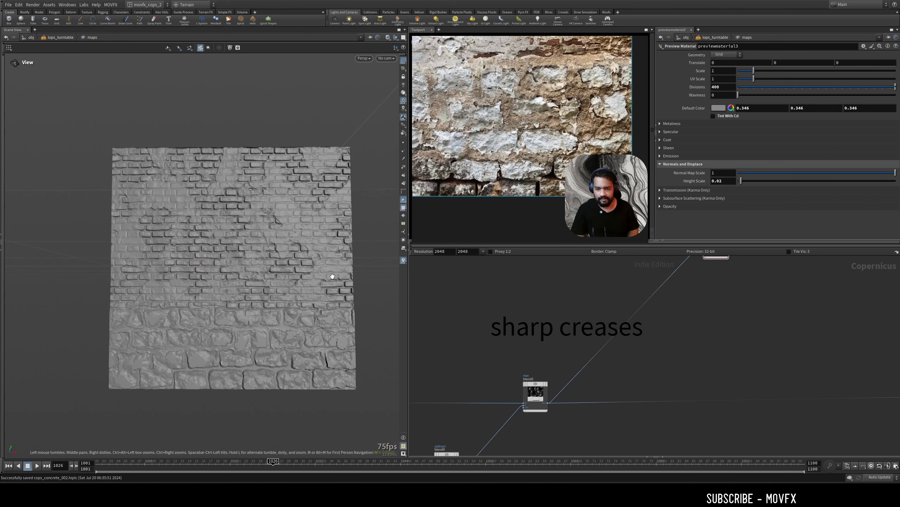
drag(332, 275, 268, 208)
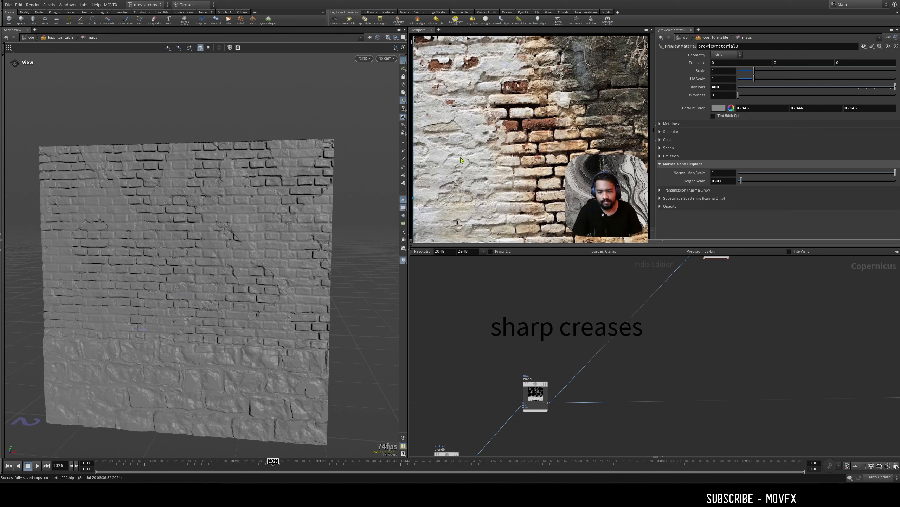
drag(258, 227, 209, 219)
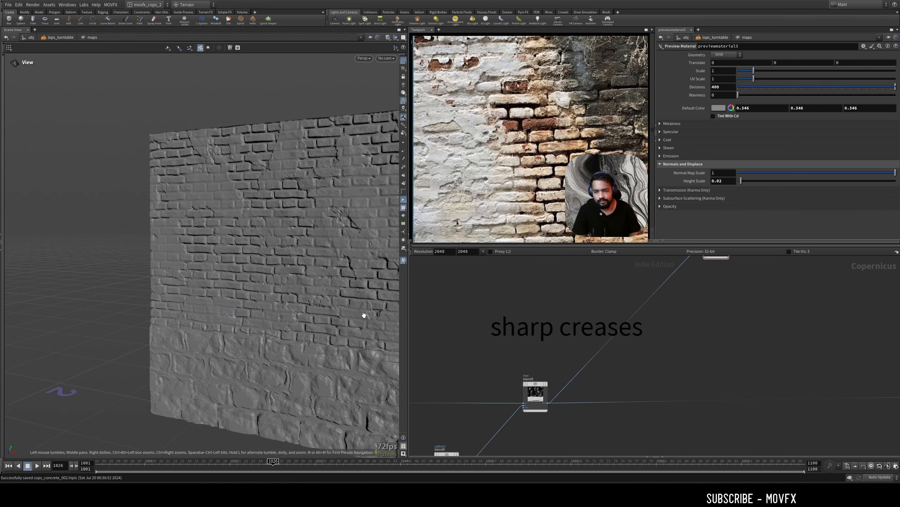
Display distort7 and add2 in the sharp creases branch to examine the noise mask before the subtraction.
scroll(667, 351, down, 5)
middle_drag(612, 413, 679, 362)
scroll(595, 384, up, 5)
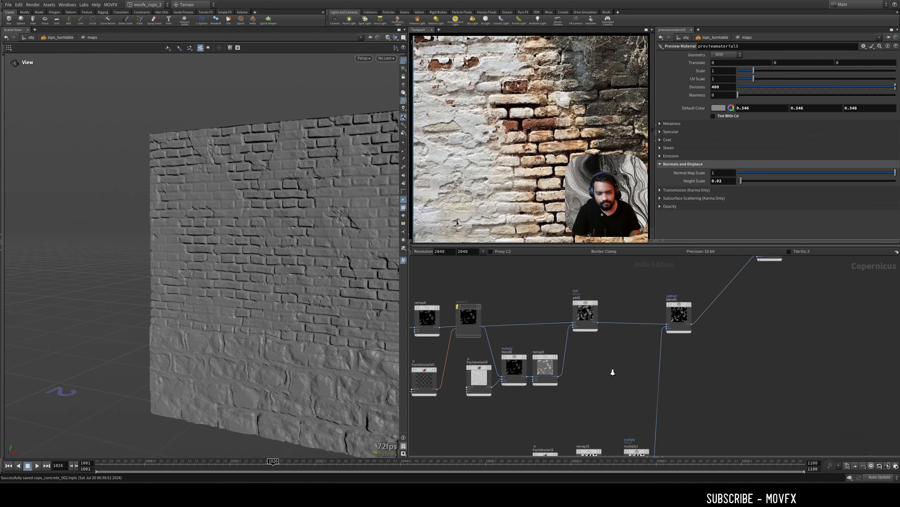
middle_drag(595, 384, 758, 439)
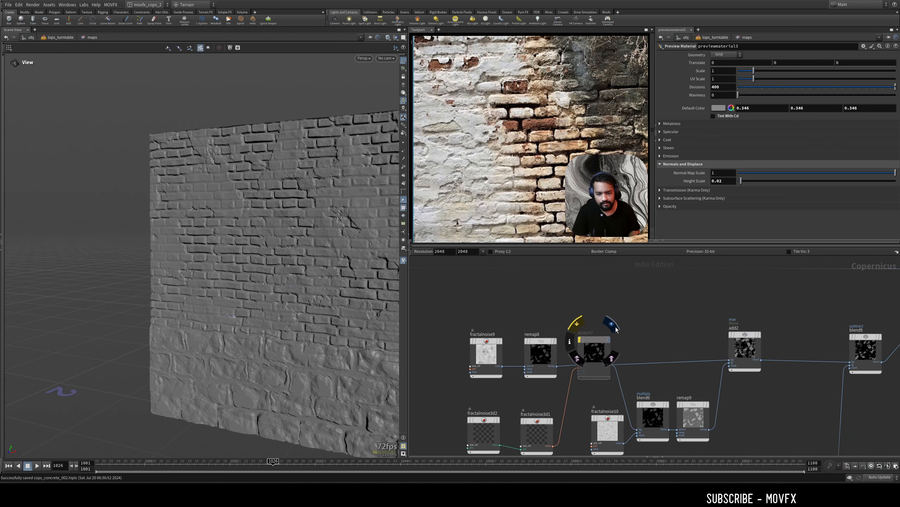
click(615, 327)
middle_drag(654, 324, 559, 325)
middle_drag(765, 346, 673, 342)
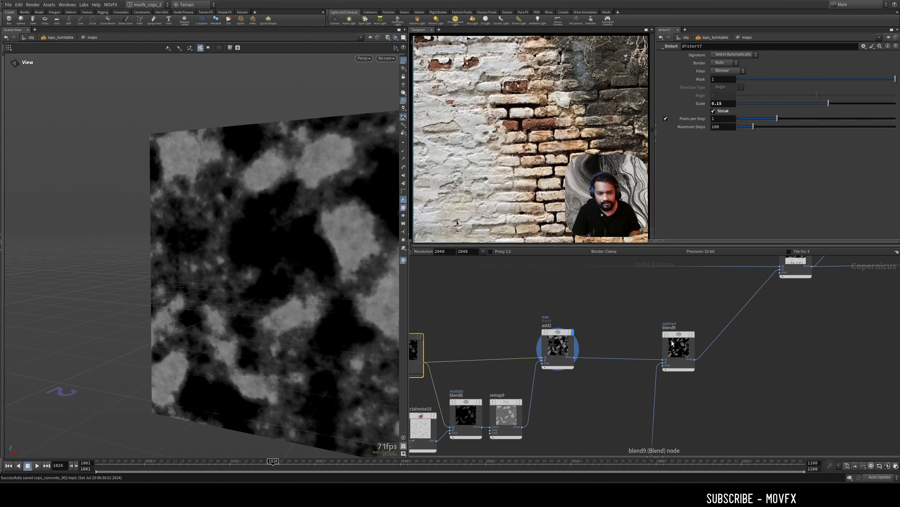
Select and display blend9 to examine the subtracted crease mask and the fractal noise, remap and multiply1 branch feeding it.
click(697, 321)
drag(707, 311, 687, 380)
middle_drag(686, 383, 682, 259)
scroll(683, 330, down, 2)
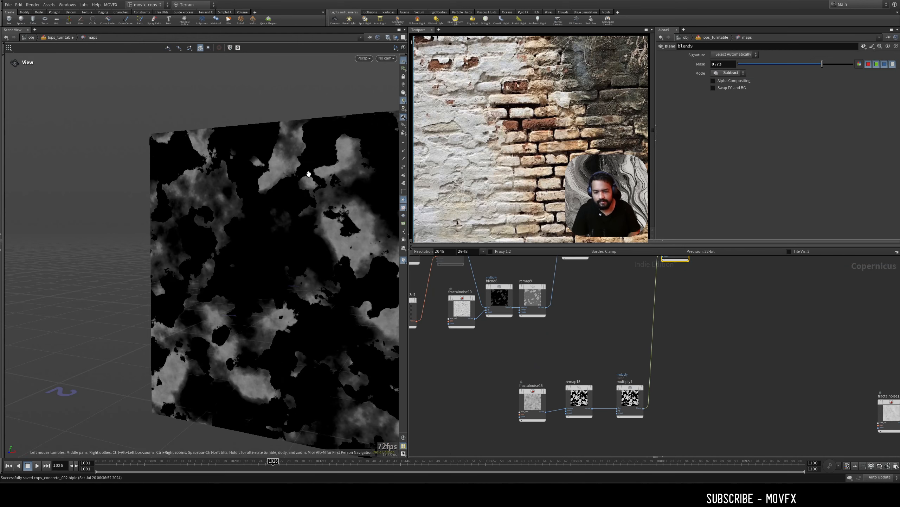
Inspect the blend9 mask on the preview plane, and display the output of the blend5 node instead.
middle_drag(338, 108, 331, 167)
scroll(332, 168, up, 8)
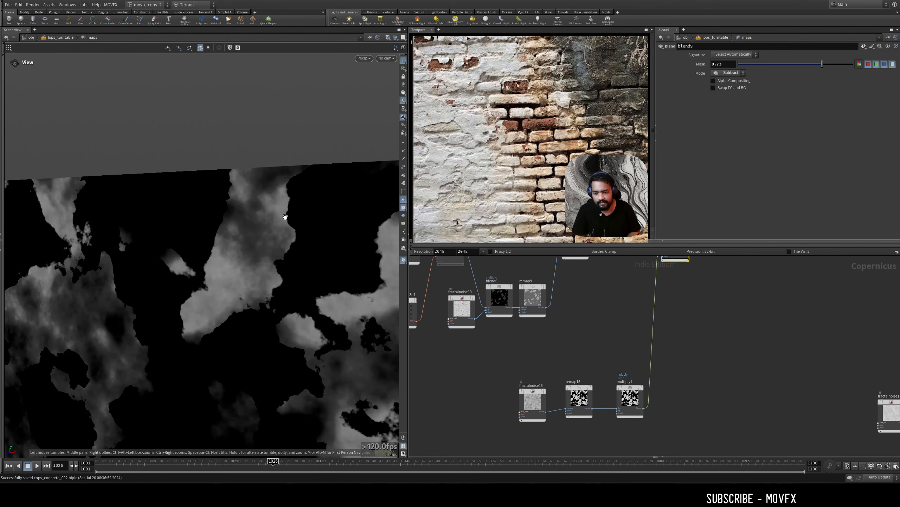
drag(283, 235, 299, 265)
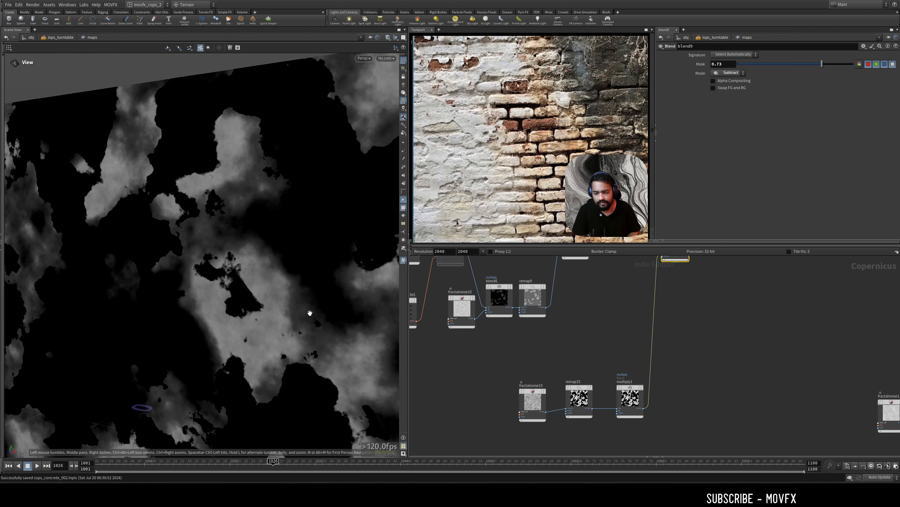
scroll(282, 276, down, 6)
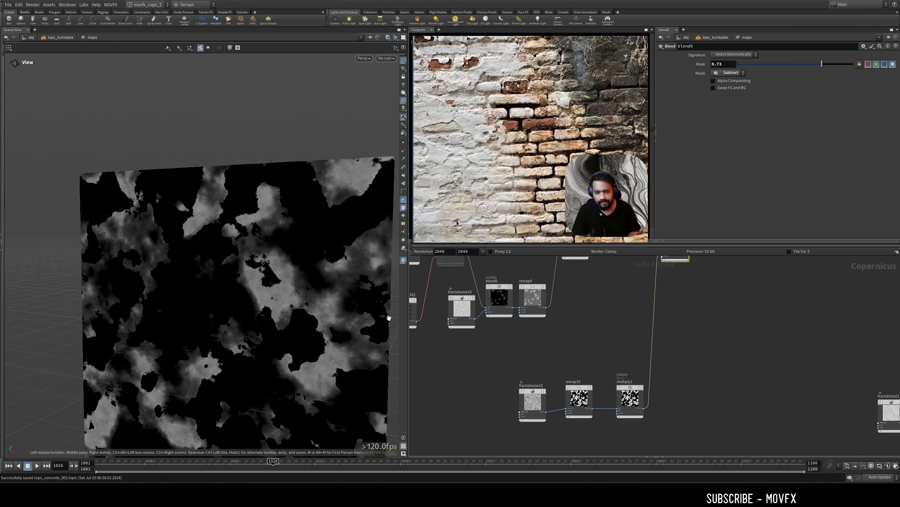
middle_drag(752, 290, 630, 442)
middle_drag(678, 291, 622, 338)
scroll(622, 337, up, 4)
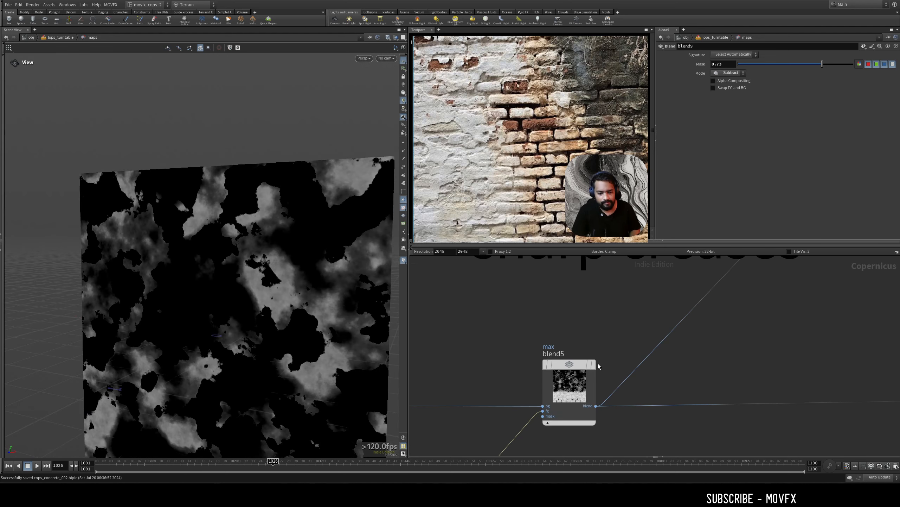
click(598, 344)
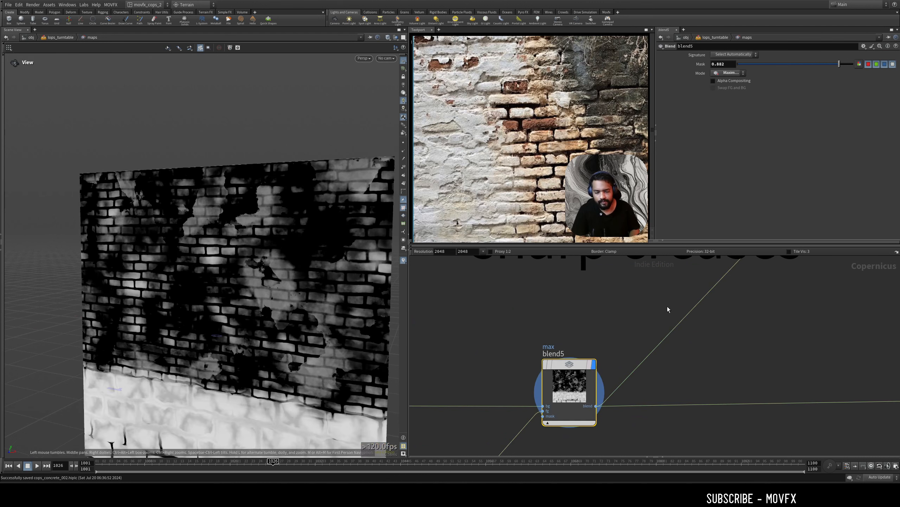
Display the previewmaterial3 node and inspect the displaced brick wall up close.
middle_drag(730, 263, 625, 372)
middle_drag(791, 266, 636, 394)
scroll(656, 376, down, 6)
middle_drag(706, 304, 661, 349)
scroll(656, 347, up, 5)
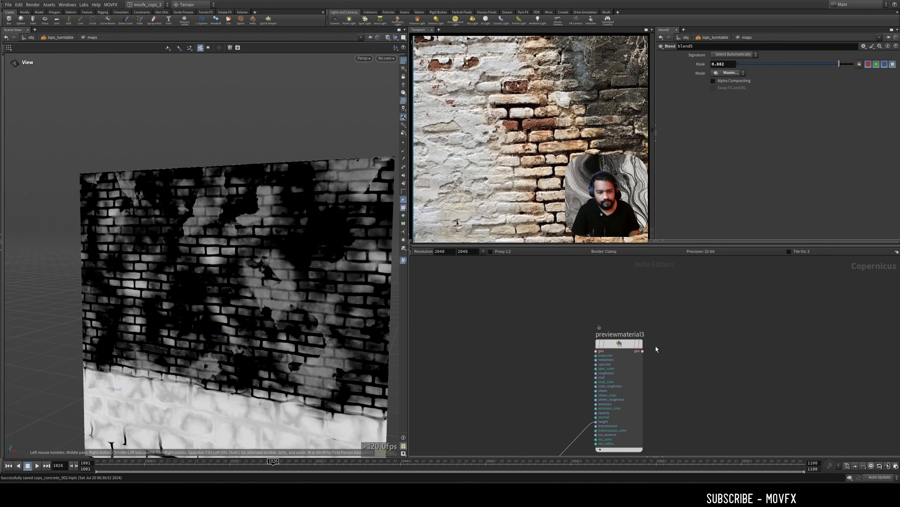
click(640, 343)
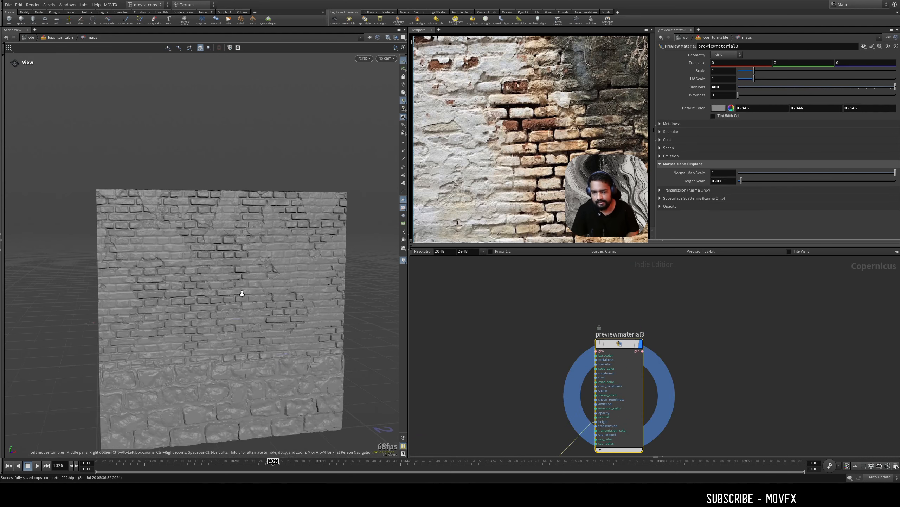
middle_drag(163, 285, 182, 261)
right_drag(183, 261, 203, 190)
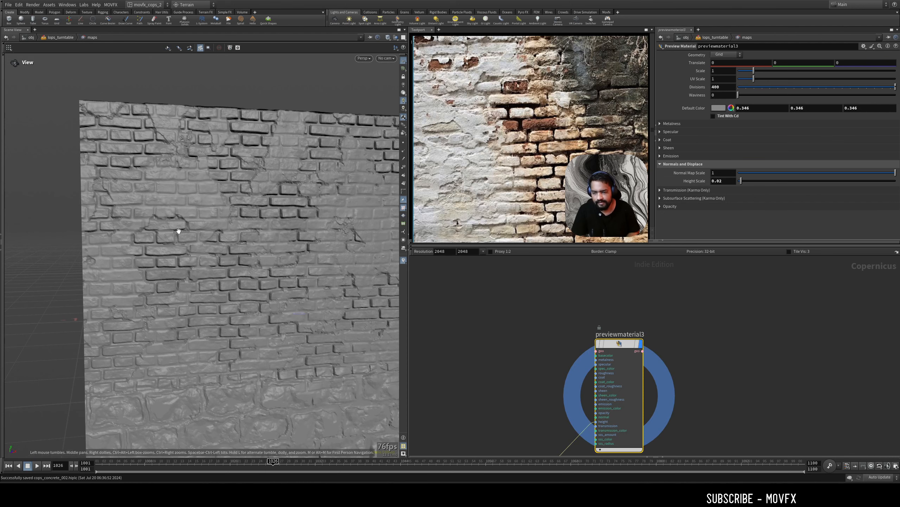
drag(223, 210, 345, 306)
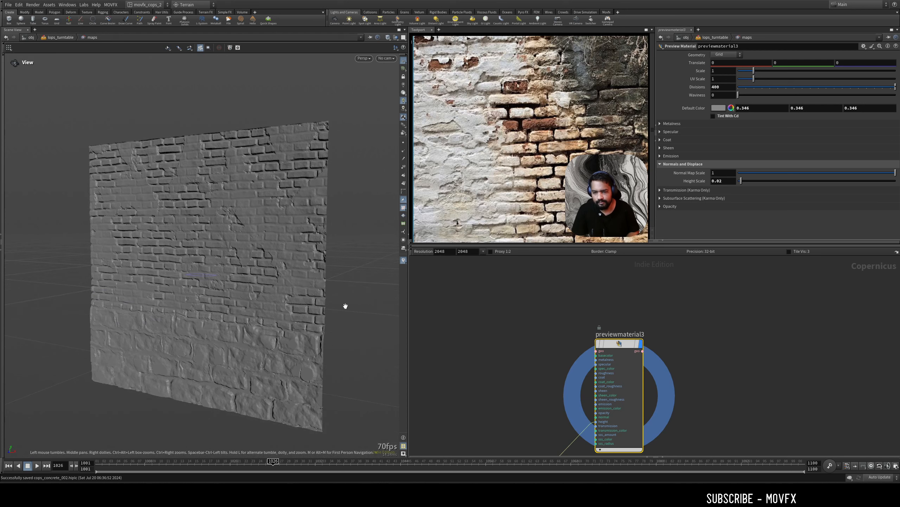
Move the previewmaterial3 node beside the "more noises" section of the network.
scroll(664, 323, down, 4)
middle_drag(700, 325, 616, 328)
scroll(630, 341, down, 4)
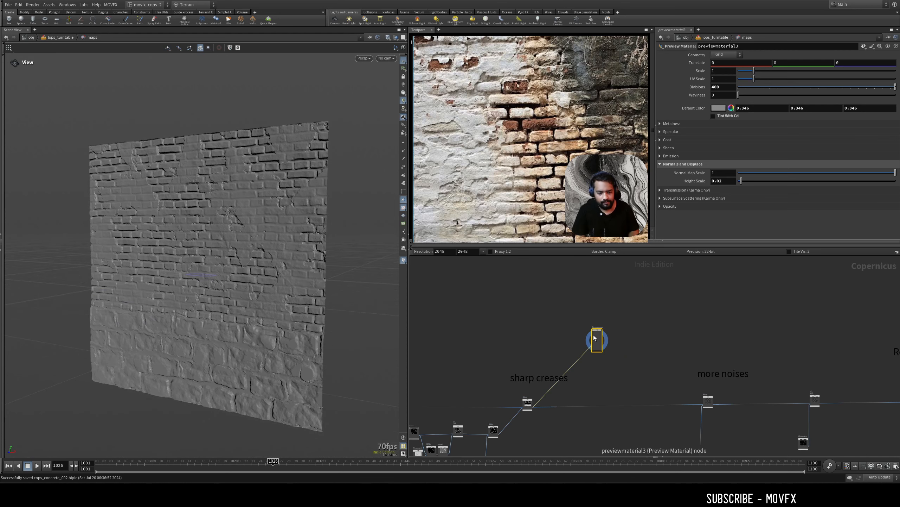
drag(595, 338, 783, 348)
scroll(761, 357, up, 5)
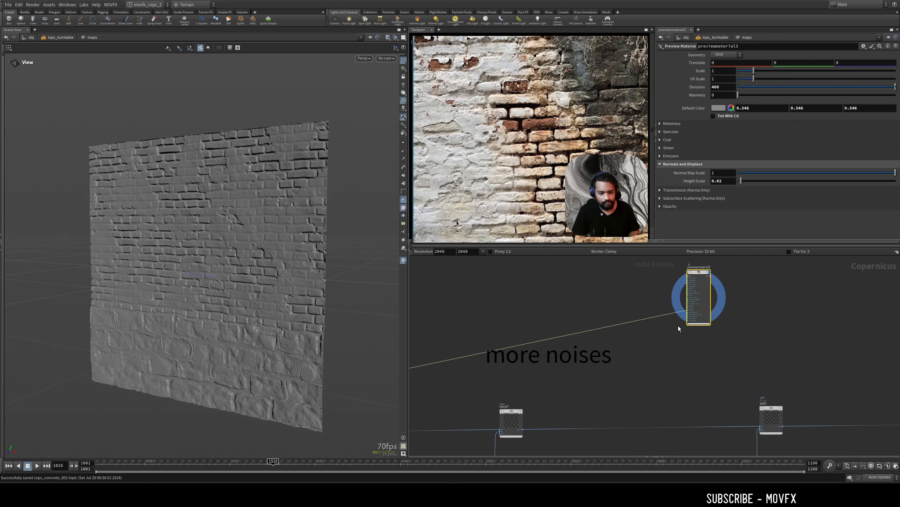
Connect the blend output of blend7 to the height input of previewmaterial3.
click(523, 428)
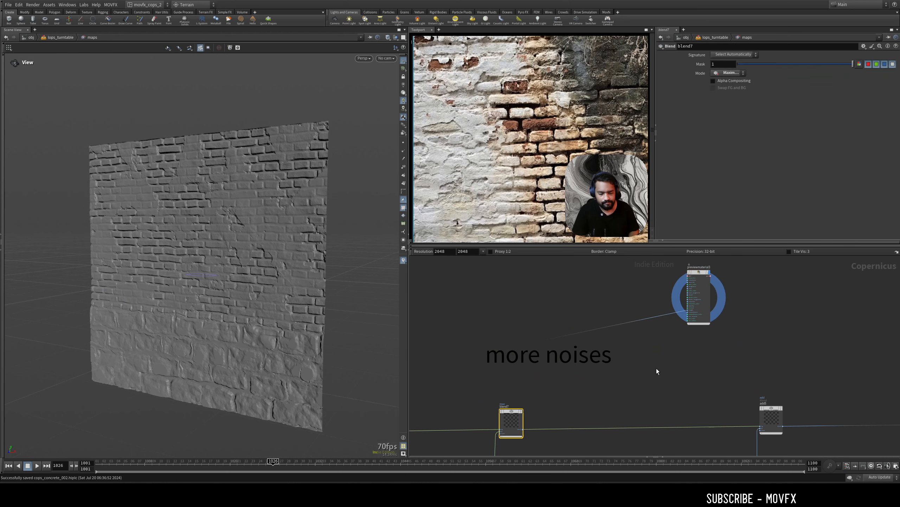
scroll(656, 368, up, 5)
scroll(656, 397, down, 3)
scroll(603, 372, up, 4)
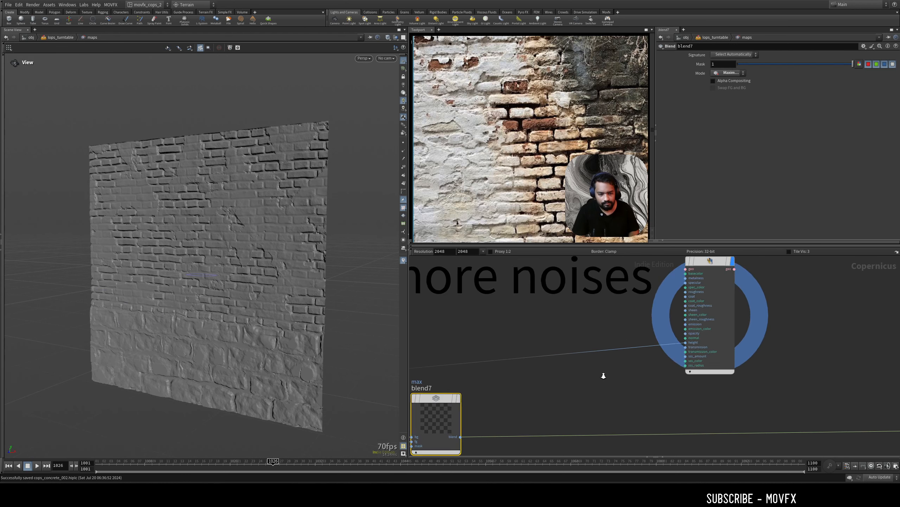
drag(460, 439, 689, 341)
Compare the wall's surface with the brick reference while repeatedly bypassing and re-enabling the blend7 node.
drag(274, 275, 307, 276)
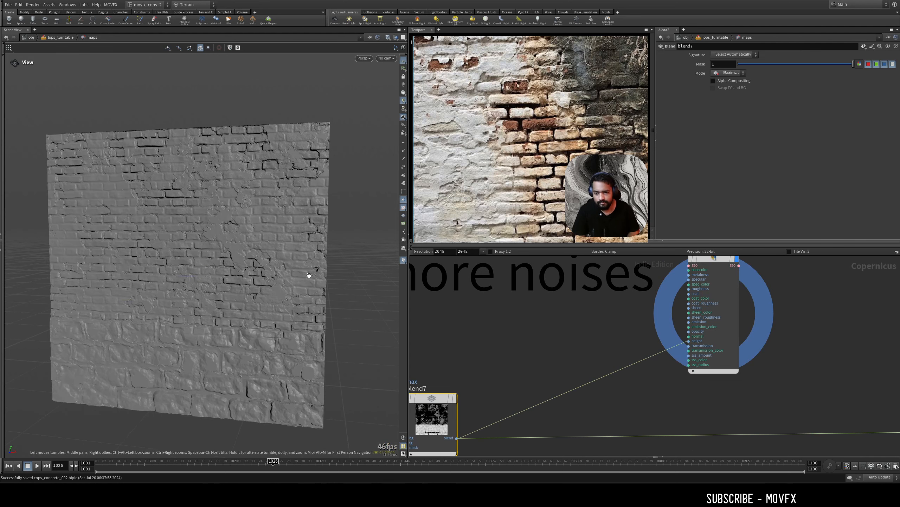
middle_drag(308, 275, 325, 308)
right_drag(325, 307, 346, 235)
drag(346, 236, 304, 236)
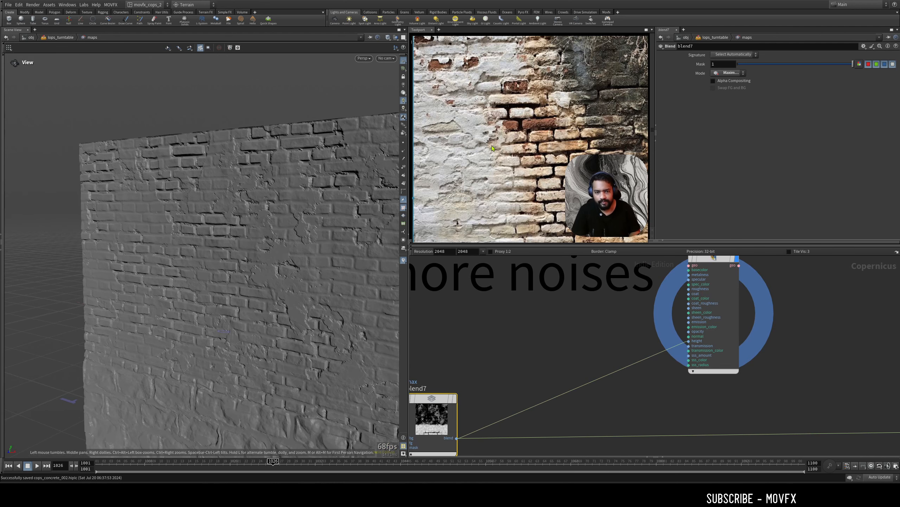
middle_drag(472, 135, 529, 149)
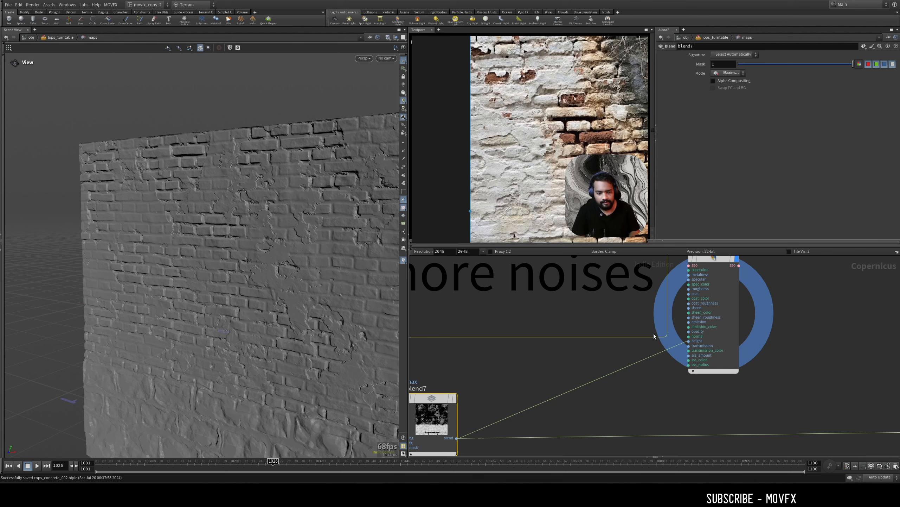
middle_drag(472, 395, 541, 376)
click(472, 355)
click(472, 355)
click(472, 355)
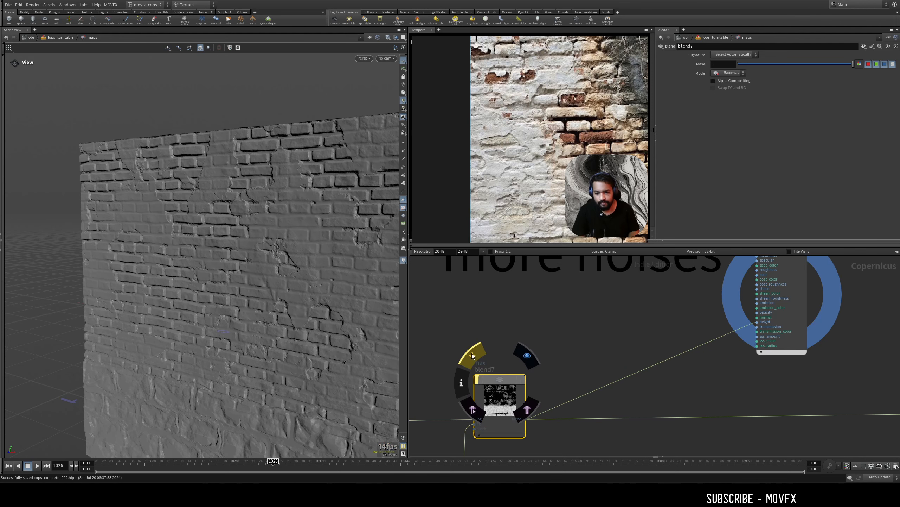
click(472, 356)
click(471, 355)
click(471, 355)
click(470, 354)
click(471, 355)
click(471, 355)
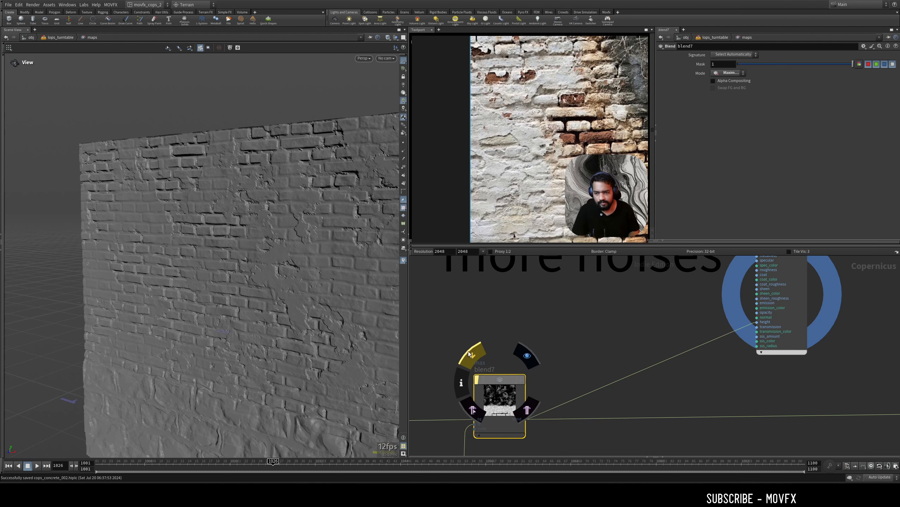
click(471, 355)
click(471, 355)
click(471, 355)
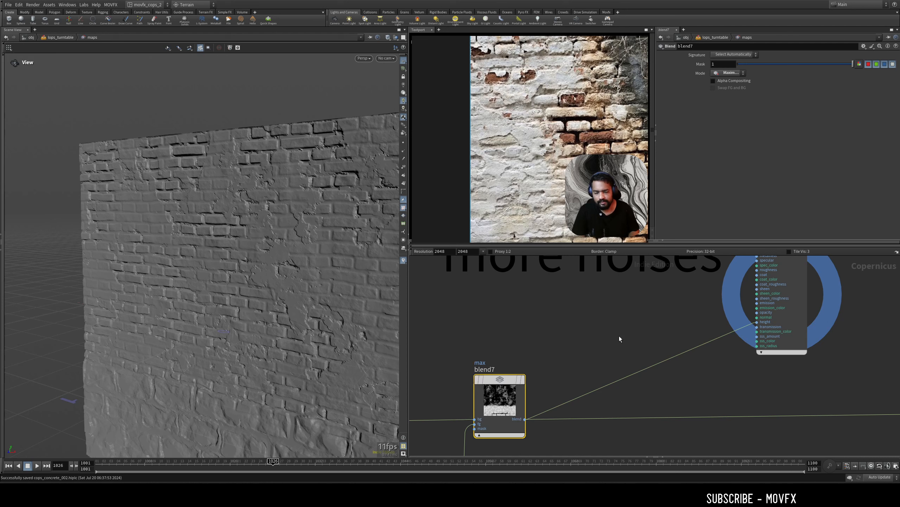
Move previewmaterial3 next to the add5 node and connect add5's blend output to the material's height input.
scroll(626, 386, down, 3)
scroll(626, 387, down, 1)
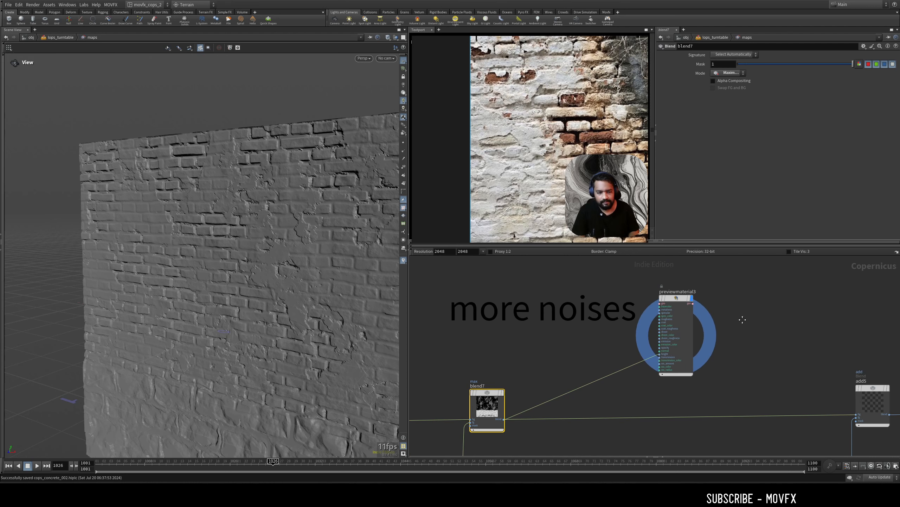
middle_drag(777, 305, 599, 324)
drag(509, 319, 798, 330)
middle_drag(735, 343, 611, 309)
scroll(612, 360, up, 2)
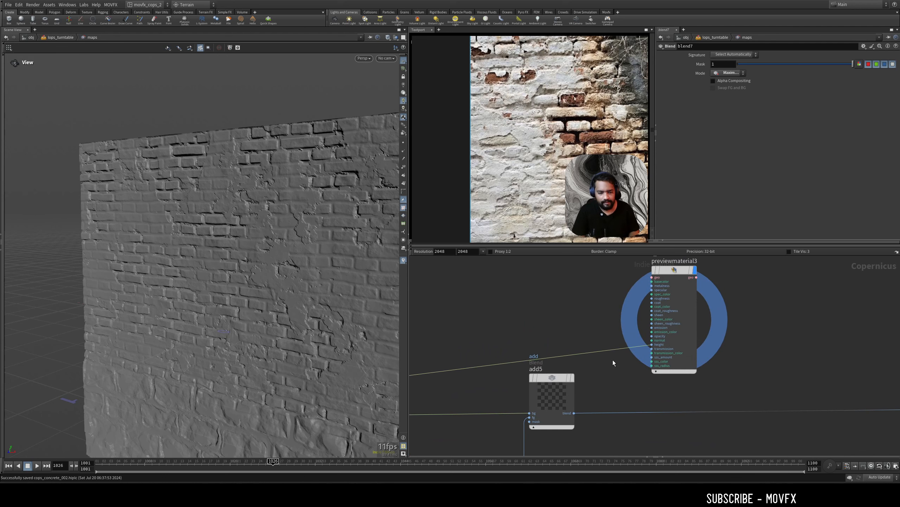
click(652, 343)
click(574, 412)
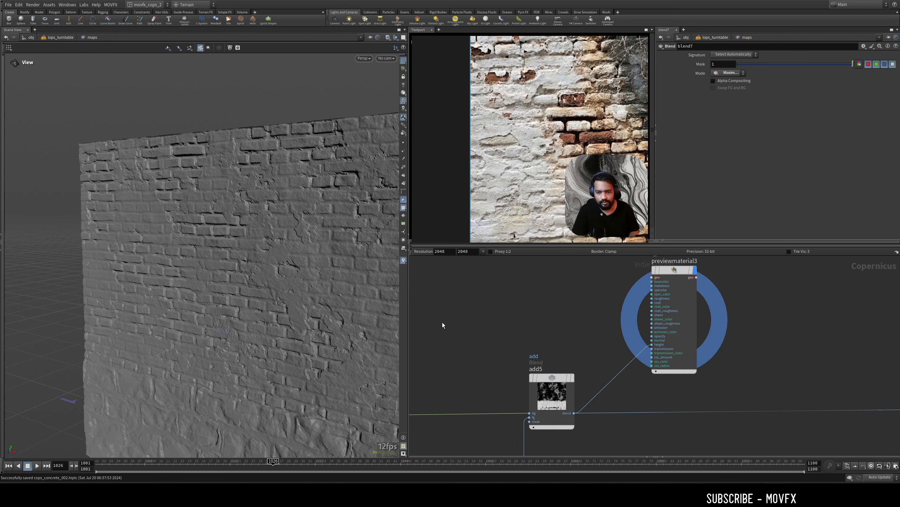
Examine the wall's fine surface noise up close, toggling the bypass of the add5 node to compare.
scroll(348, 322, down, 2)
middle_drag(356, 199, 321, 217)
scroll(322, 217, up, 5)
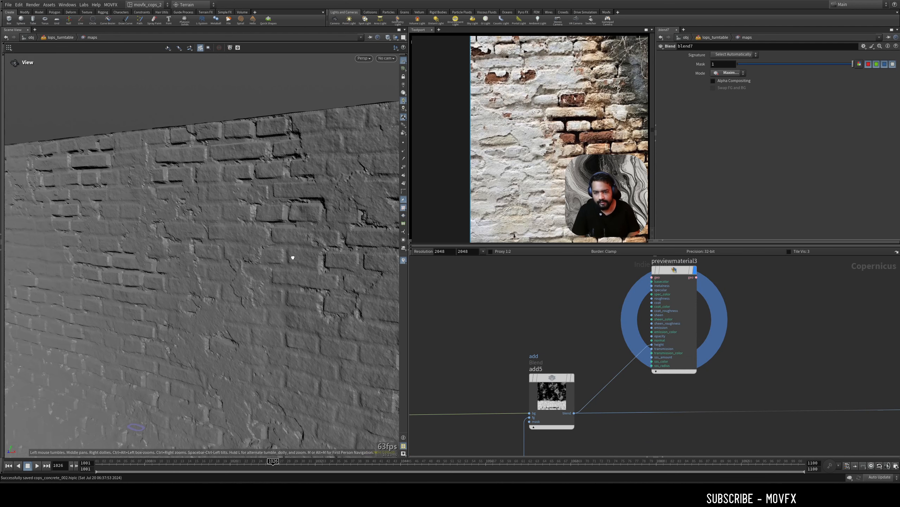
mouse_move(292, 257)
mouse_down()
mouse_move(338, 244)
mouse_move(331, 258)
mouse_move(314, 255)
mouse_up()
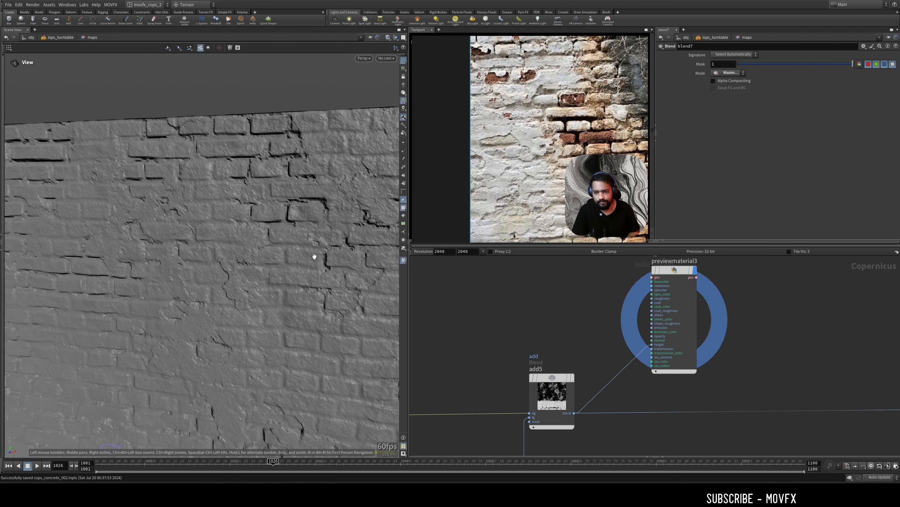
scroll(314, 256, down, 5)
middle_drag(296, 264, 275, 182)
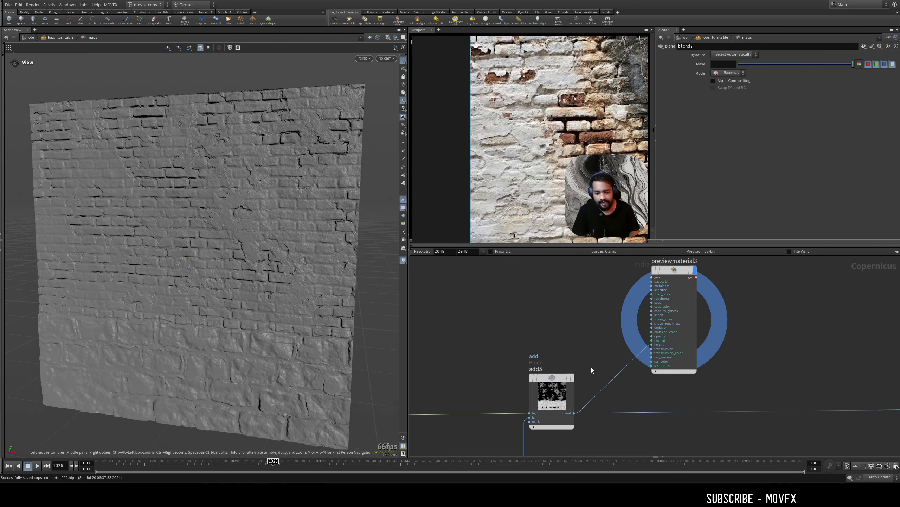
middle_drag(590, 368, 549, 407)
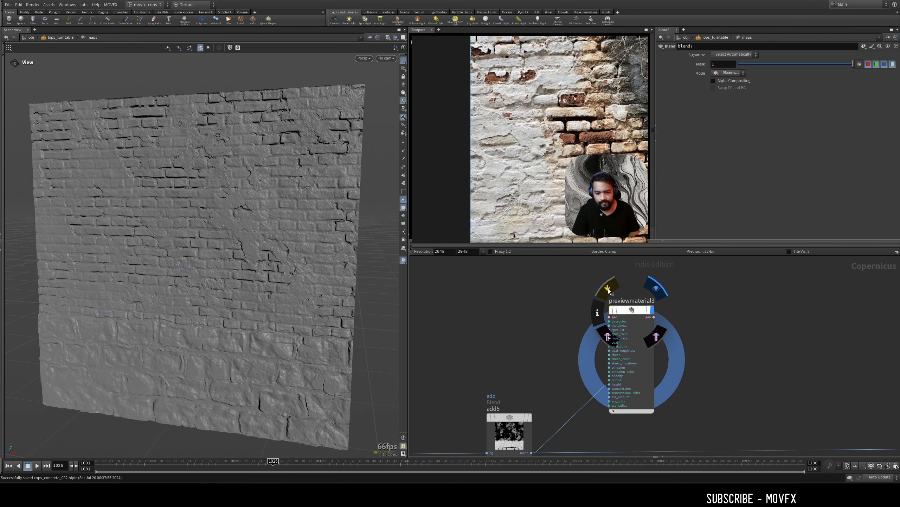
click(609, 290)
click(609, 290)
middle_drag(553, 374, 575, 326)
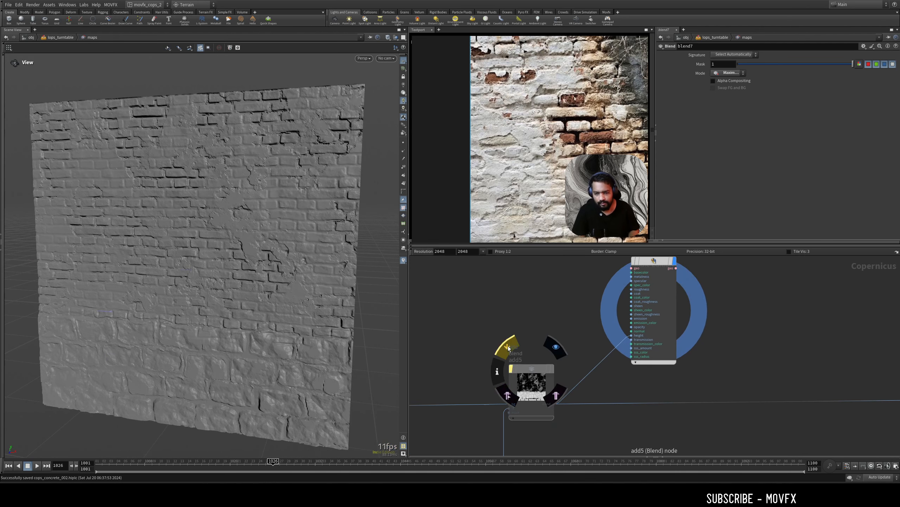
scroll(288, 358, up, 8)
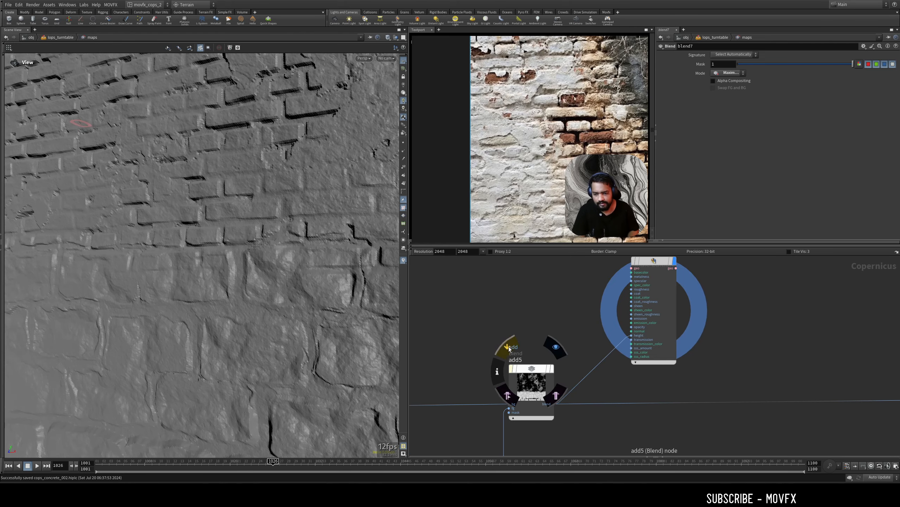
Review the fractal noise node that feeds add5, and show the blend parameters of add5.
middle_drag(622, 390, 623, 325)
scroll(623, 326, down, 5)
middle_drag(590, 381, 594, 355)
scroll(593, 354, up, 3)
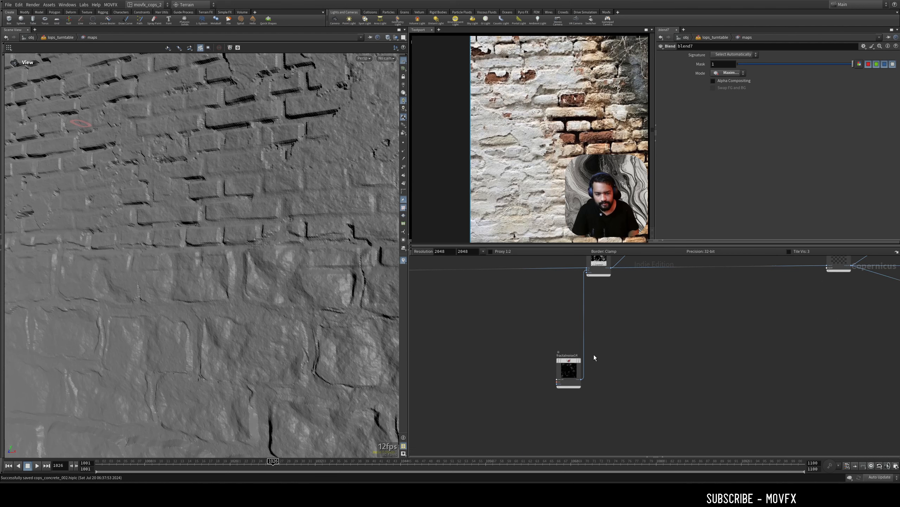
drag(571, 363, 562, 361)
drag(599, 333, 549, 393)
middle_drag(625, 334, 567, 417)
drag(574, 380, 529, 320)
scroll(565, 374, up, 3)
middle_drag(628, 363, 559, 442)
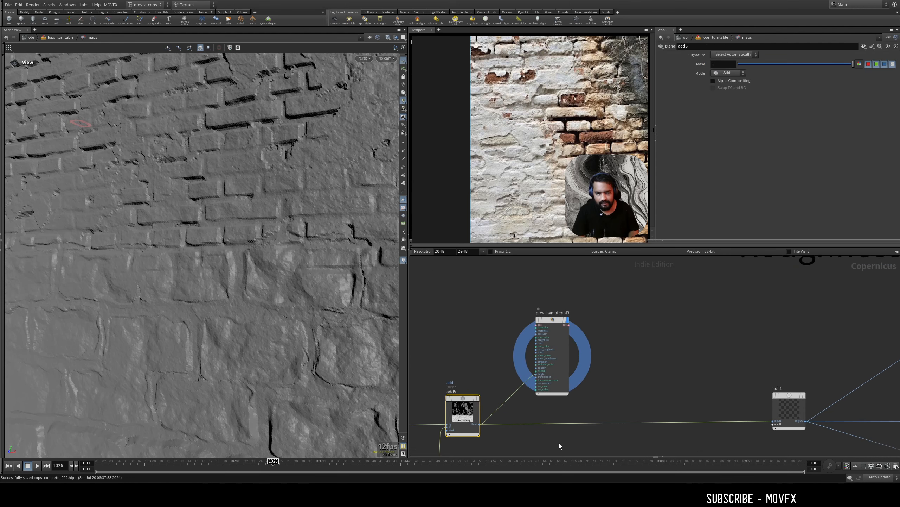
Move previewmaterial3 above the null1 node in the "Roughness and color" section.
scroll(593, 348, down, 5)
middle_drag(632, 319, 557, 356)
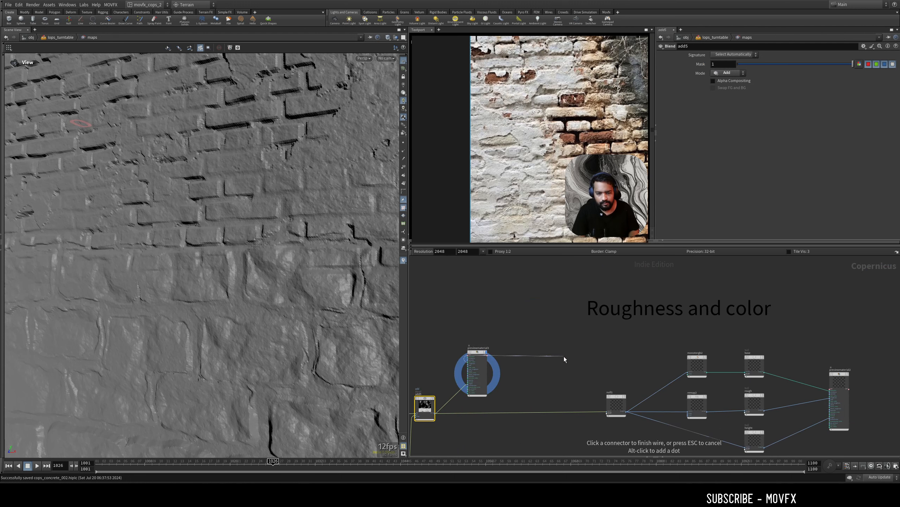
drag(479, 355, 614, 346)
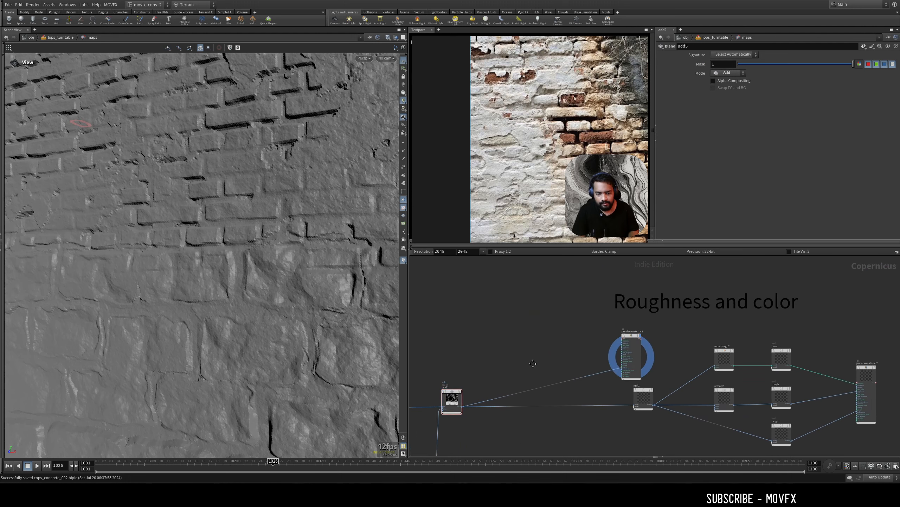
Add a Mono to RGB node above add5 and connect add5's blend output to its source input.
scroll(422, 386, up, 4)
key(Tab)
text(mo)
key(Down)
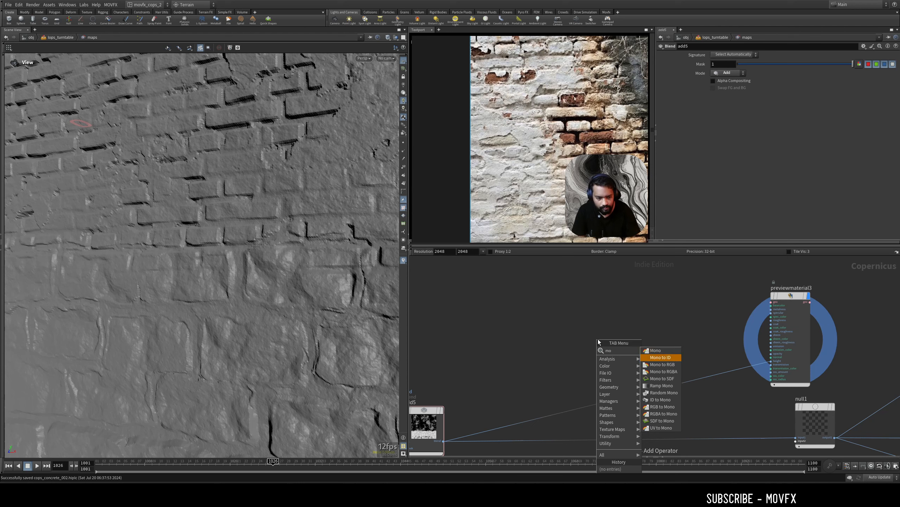
key(Down)
key(Return)
click(582, 339)
scroll(553, 344, up, 3)
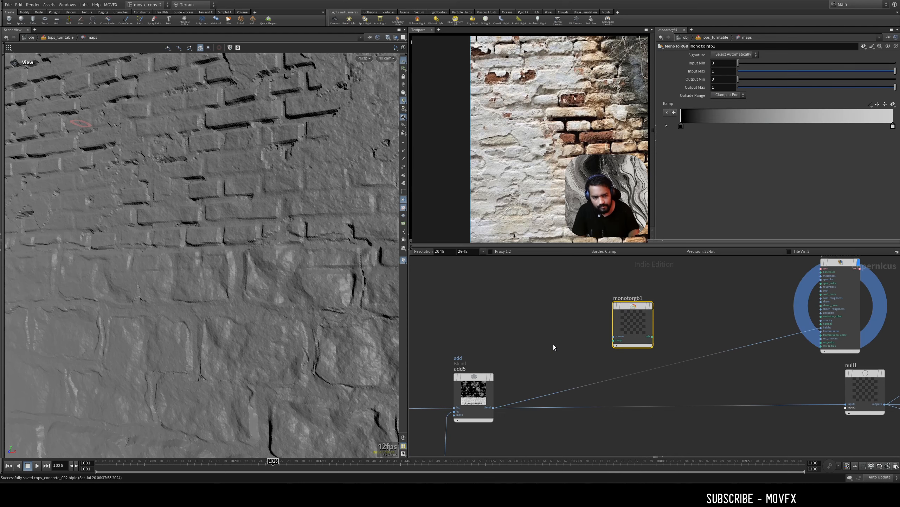
click(473, 426)
click(646, 324)
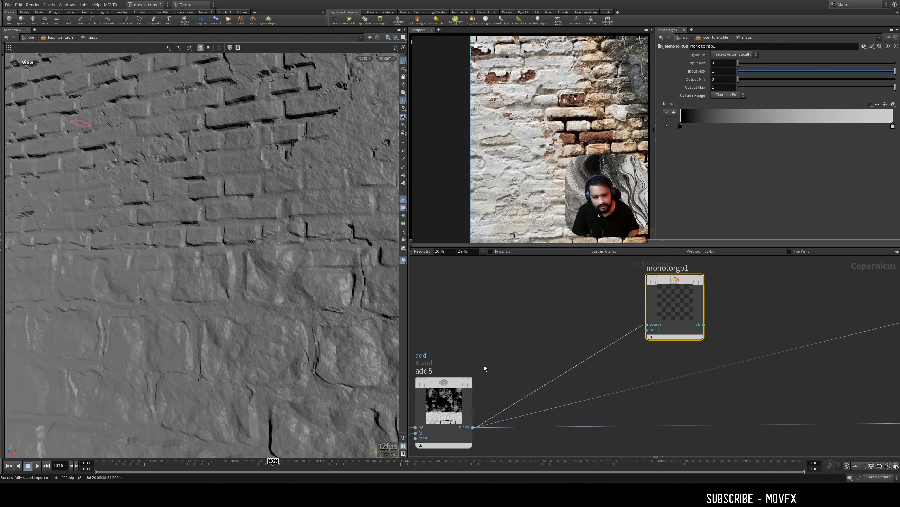
Connect the rgb output of monotorgb1 to the basecolor input of previewmaterial3.
middle_drag(684, 275, 596, 349)
drag(595, 347, 595, 341)
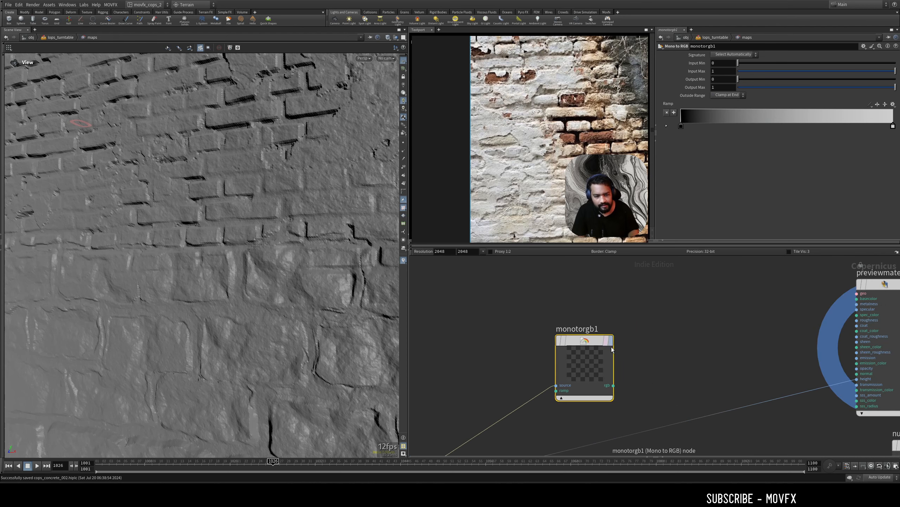
middle_drag(635, 366, 573, 370)
click(555, 388)
middle_drag(713, 344, 610, 356)
click(694, 317)
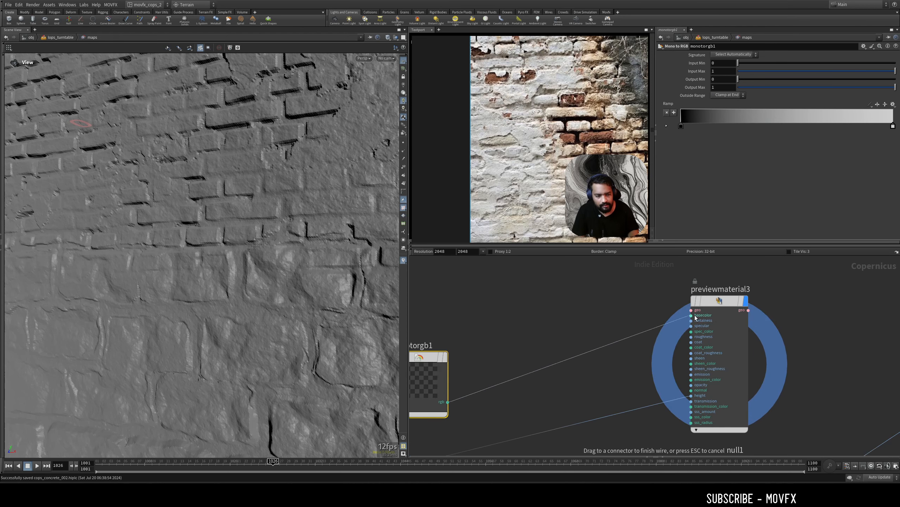
click(694, 317)
middle_drag(568, 329, 603, 322)
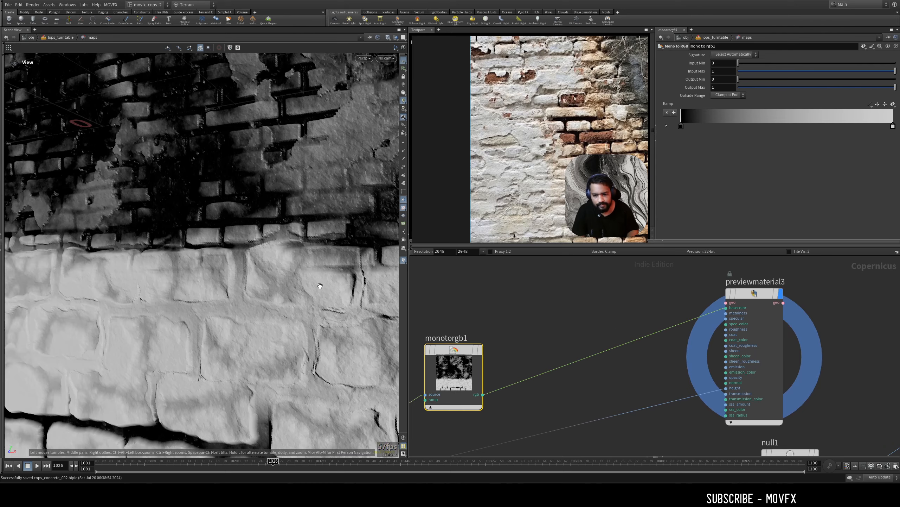
Examine the height map applied as grayscale color on the wall, both up close and from a distance.
scroll(269, 328, down, 5)
mouse_move(270, 328)
mouse_down()
mouse_move(301, 324)
mouse_move(283, 334)
mouse_up()
middle_drag(305, 234, 308, 304)
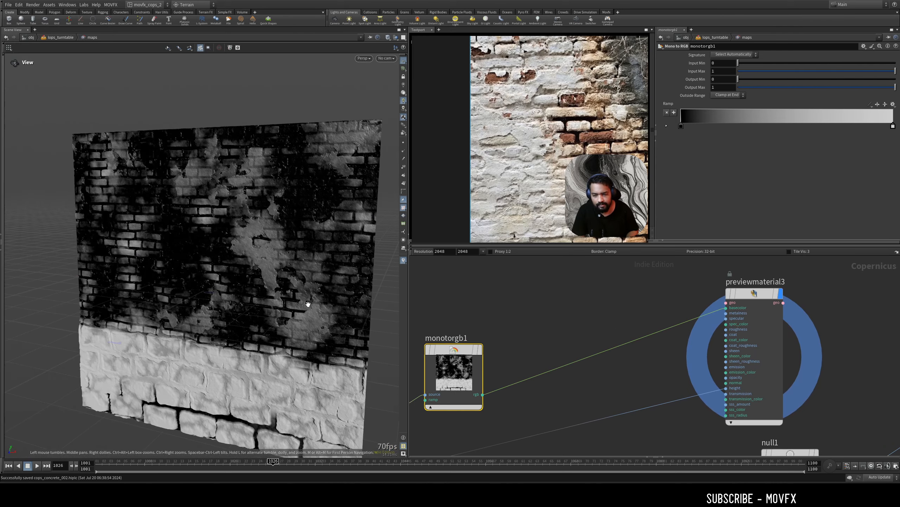
scroll(311, 291, up, 3)
scroll(310, 291, up, 8)
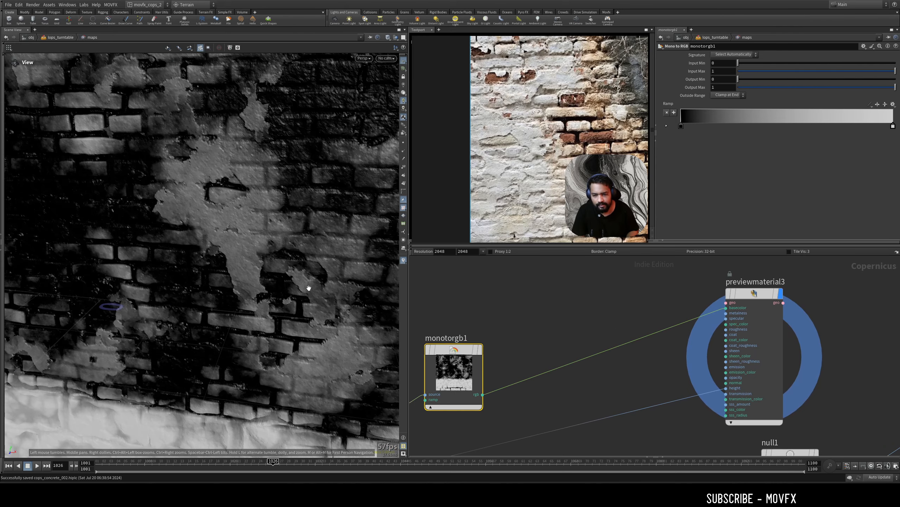
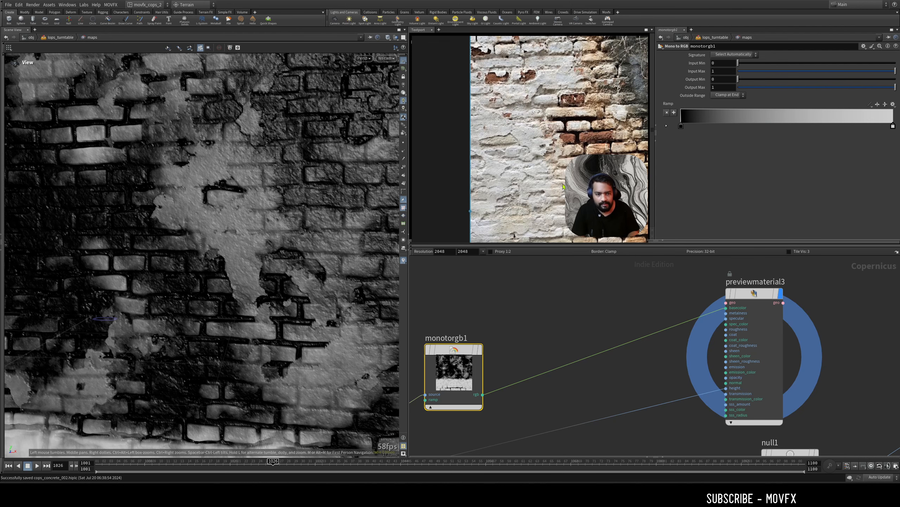
scroll(210, 275, down, 10)
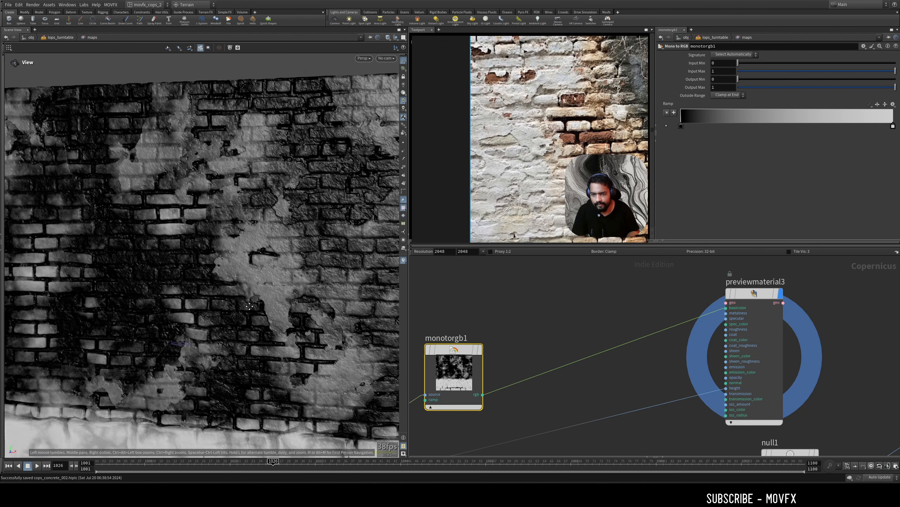
scroll(252, 279, up, 2)
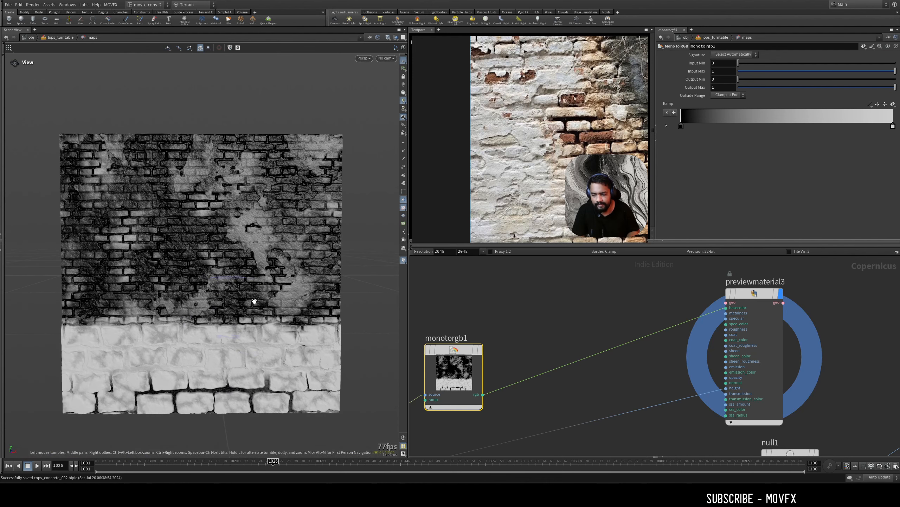
mouse_move(252, 278)
mouse_down()
mouse_move(270, 295)
mouse_move(264, 283)
mouse_move(242, 293)
mouse_up()
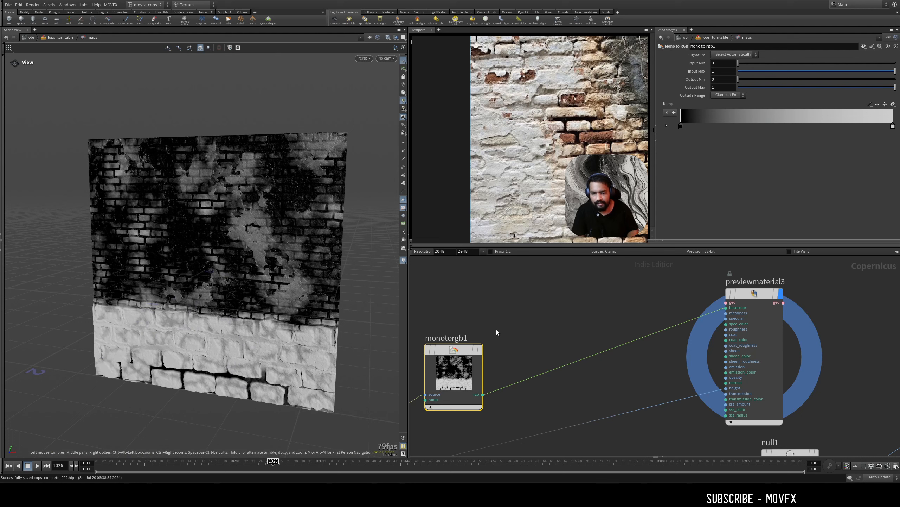
Move monotorgb1 closer to previewmaterial3 and apply the Inferno preset to its color ramp.
drag(458, 355, 549, 301)
middle_drag(481, 320, 442, 332)
click(886, 104)
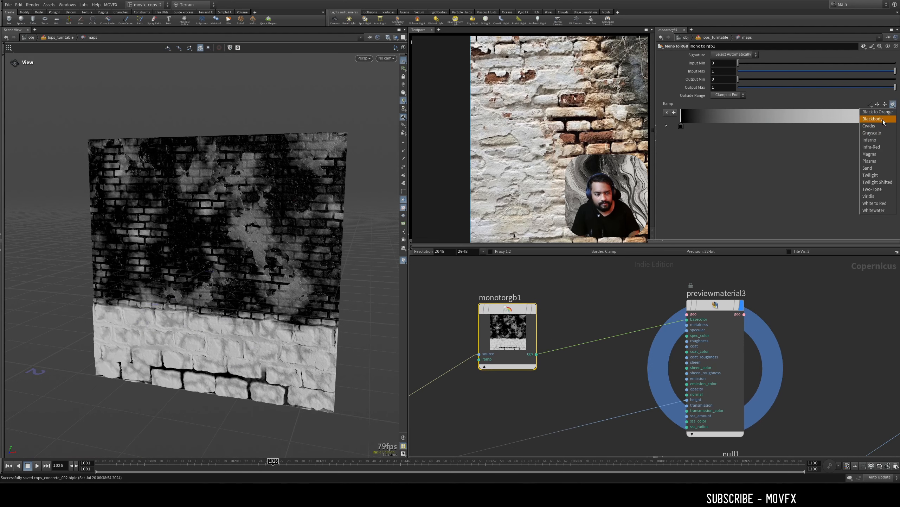
click(889, 142)
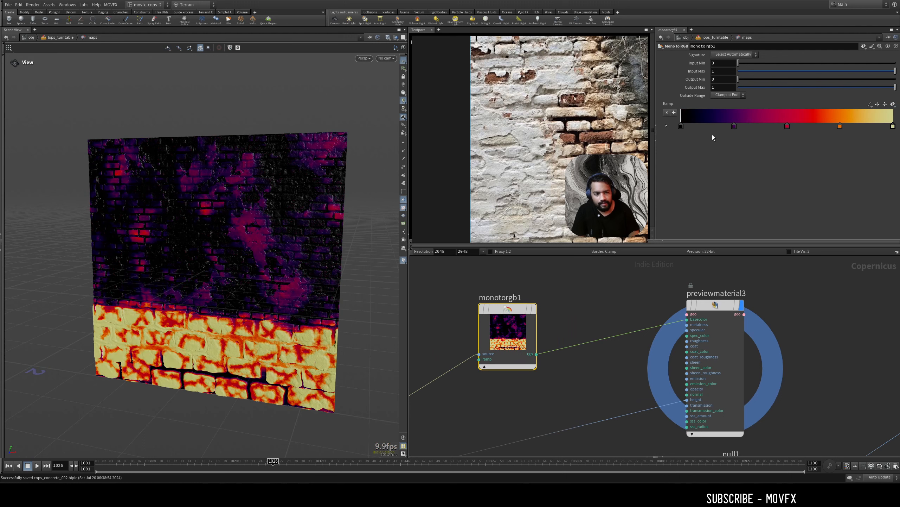
Recolor the first key of monotorgb1's ramp to teal (0.075, 0.3, 0.3) and the middle key to 0.5 gray.
click(681, 125)
click(719, 97)
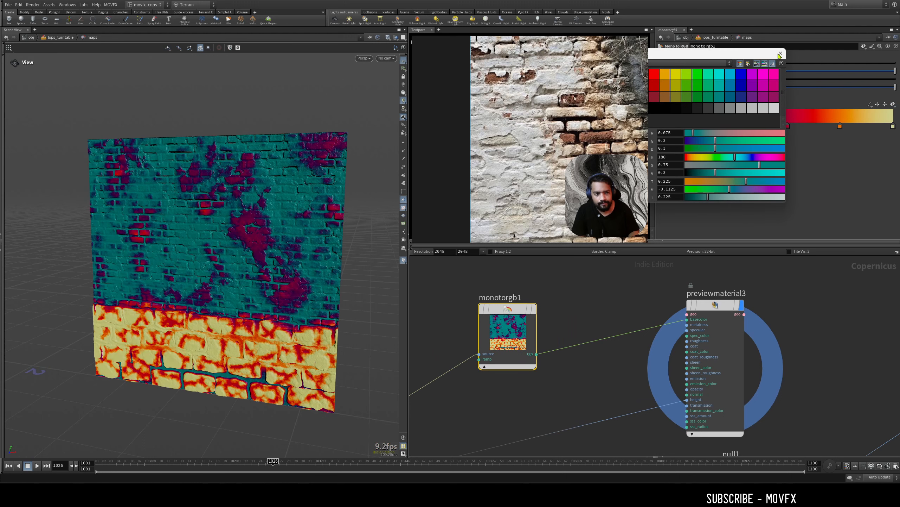
double_click(789, 126)
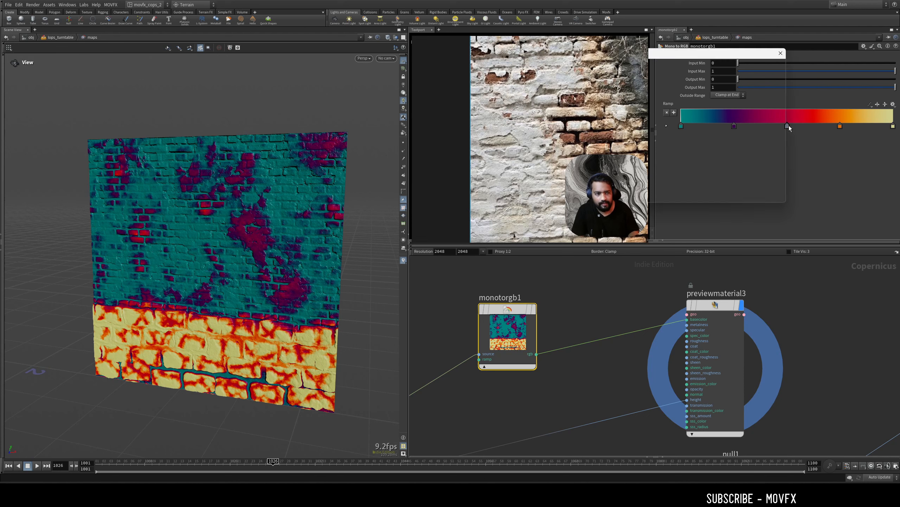
click(744, 108)
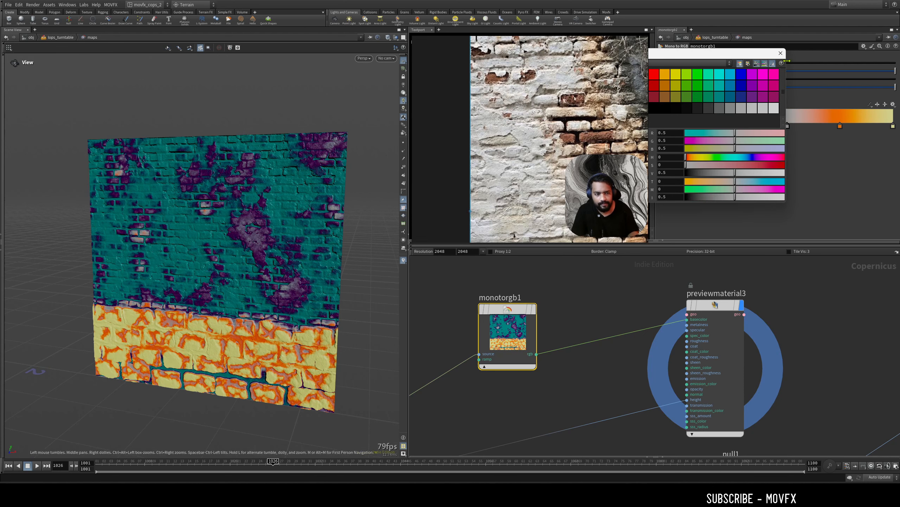
click(781, 53)
Place monotorgb1 and previewmaterial3 closer together above add5, and display the null1 node in the viewport.
scroll(582, 319, down, 5)
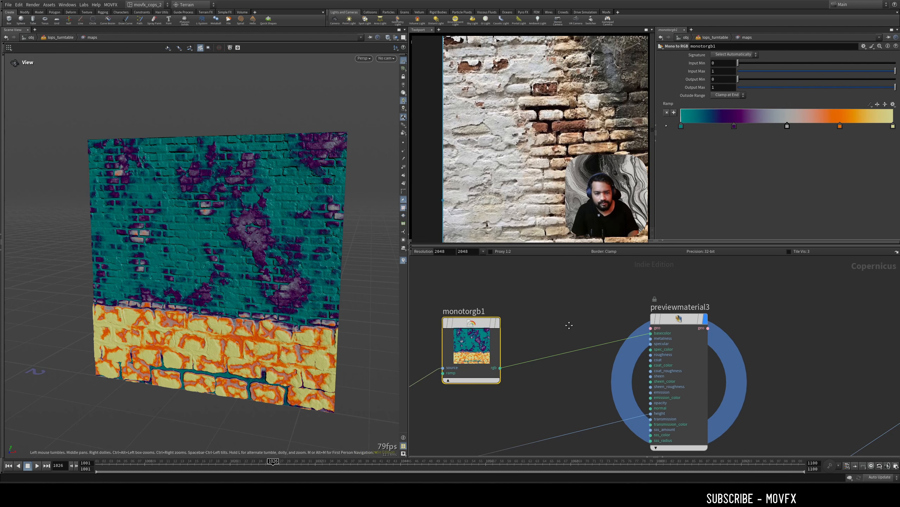
drag(550, 336, 513, 325)
drag(458, 323, 427, 290)
drag(506, 310, 463, 278)
middle_drag(573, 332, 759, 286)
click(493, 389)
Survey the height network feeding null1 and the nodes of the "Roughness and color" section.
scroll(539, 358, down, 8)
scroll(546, 369, down, 5)
middle_drag(557, 368, 634, 359)
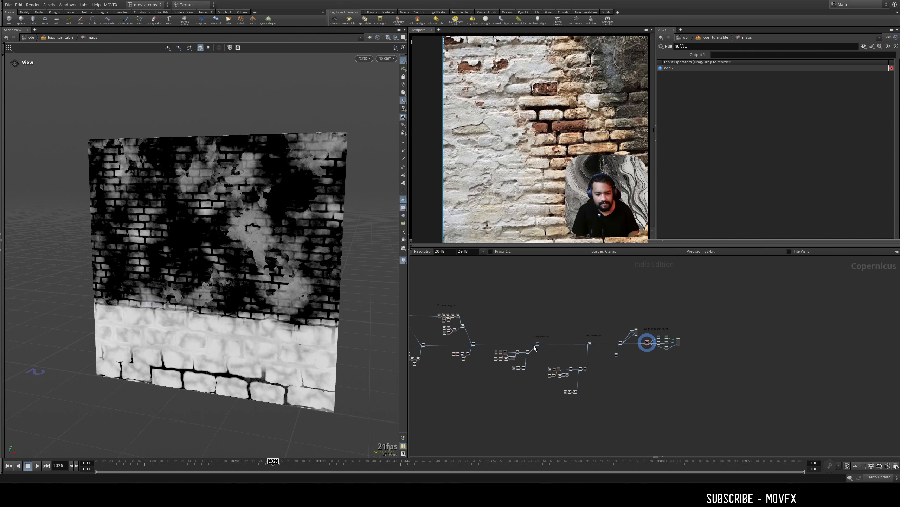
middle_drag(510, 310, 611, 304)
scroll(611, 304, down, 1)
drag(432, 285, 610, 287)
middle_drag(746, 294, 627, 298)
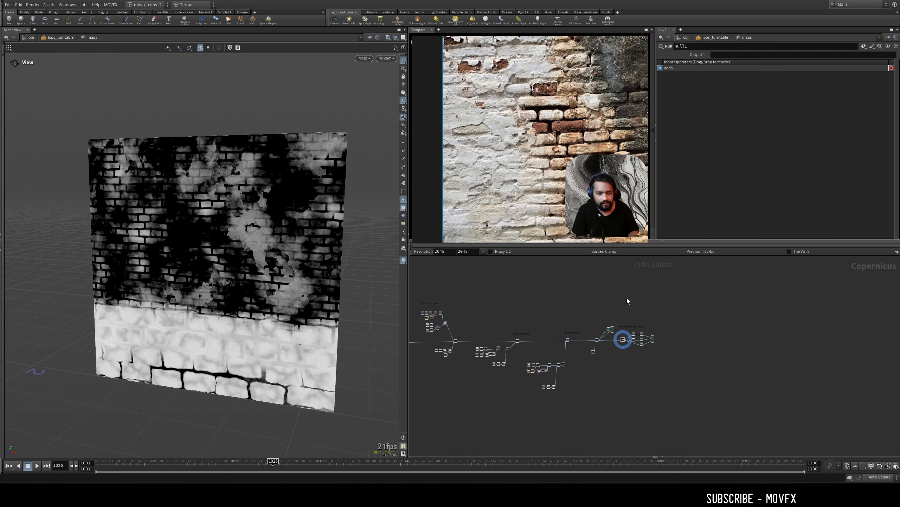
scroll(683, 303, up, 5)
scroll(651, 314, up, 4)
middle_drag(642, 353, 663, 264)
scroll(542, 360, up, 3)
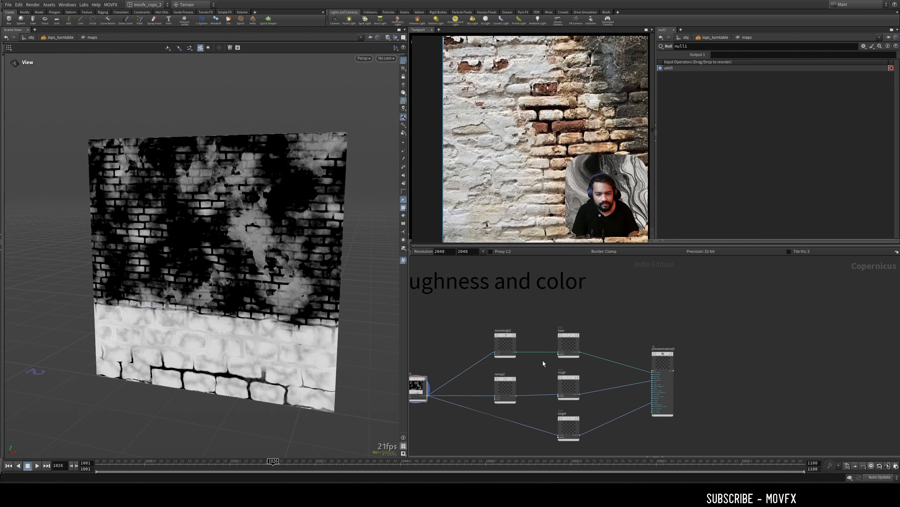
Show the parameters of monotorgb2, nudge the base node slightly away from it, and save the scene.
middle_drag(543, 360, 599, 354)
click(562, 336)
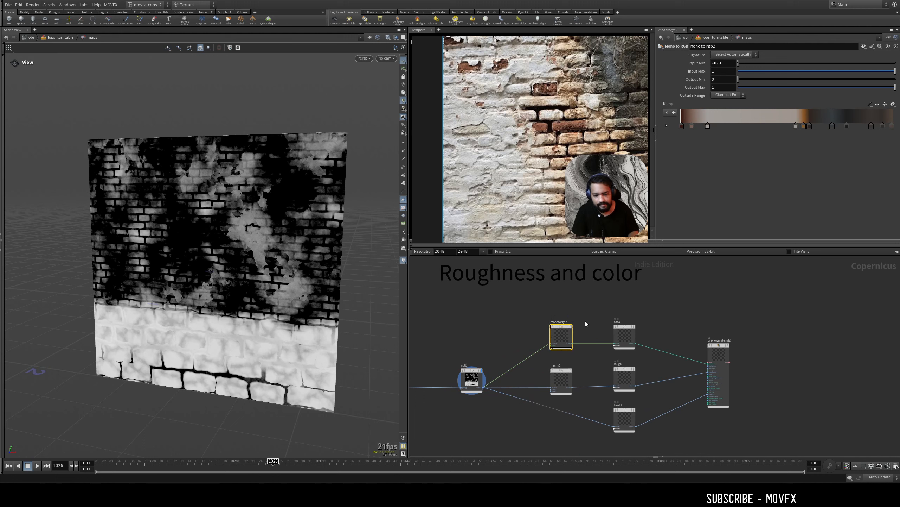
drag(624, 329, 629, 329)
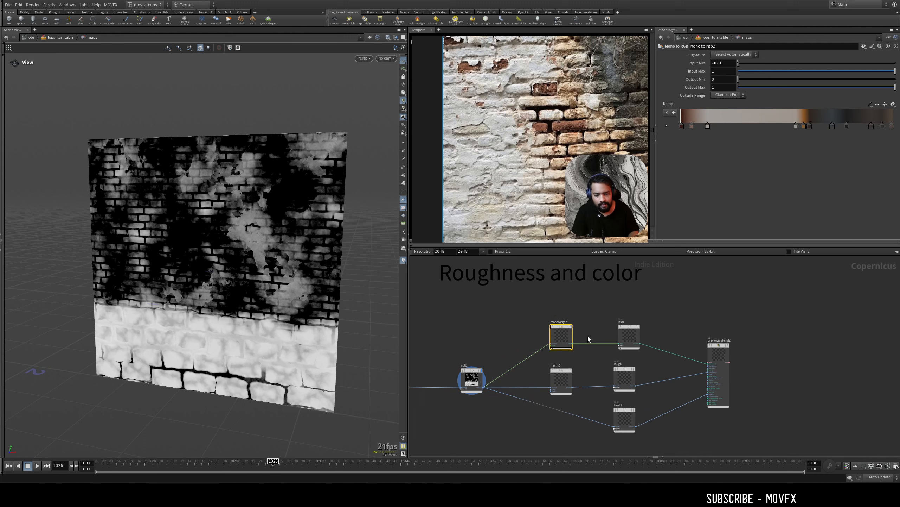
key(ctrl+s)
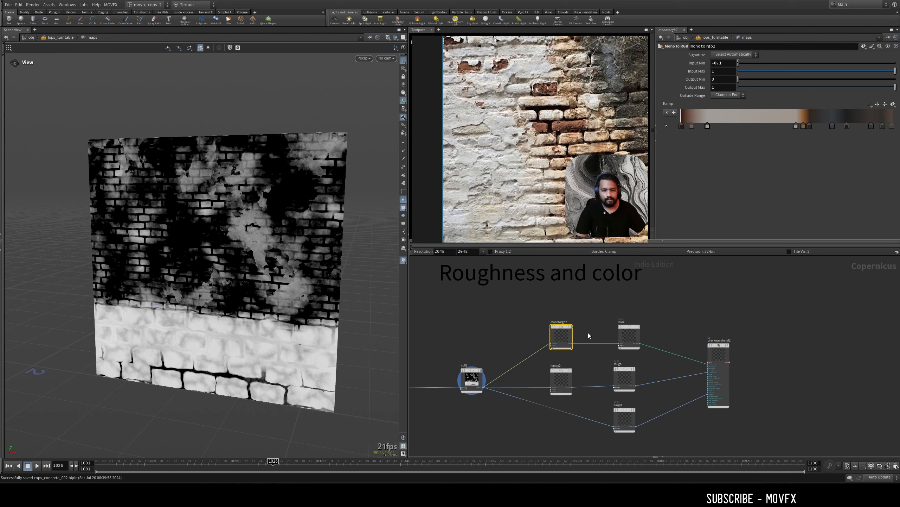
Display the color output of monotorgb2 on the wall.
scroll(585, 335, up, 3)
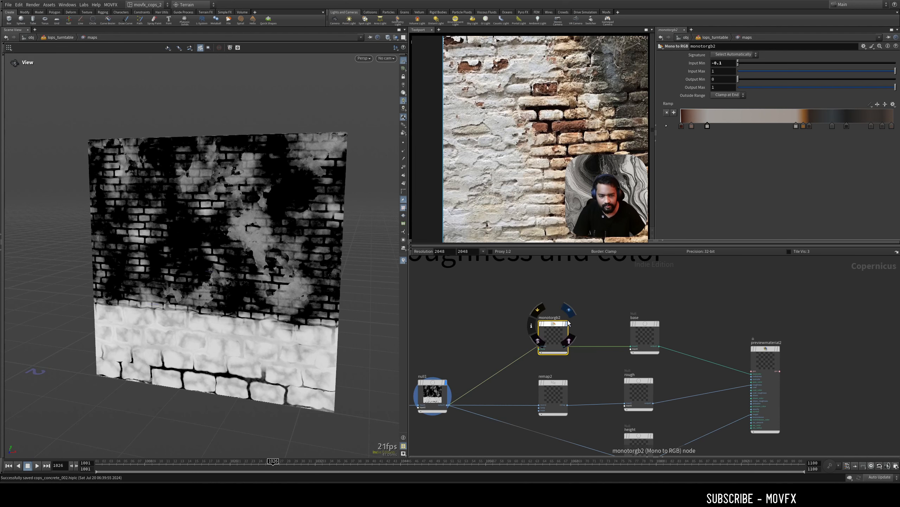
click(567, 323)
click(598, 329)
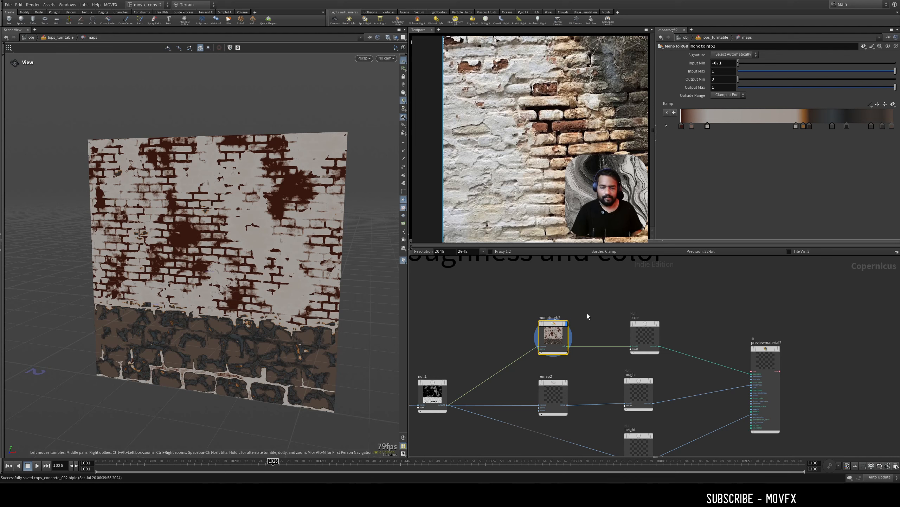
Review the whole network and compare the color ramps of monotorgb1 and monotorgb2.
scroll(591, 314, down, 5)
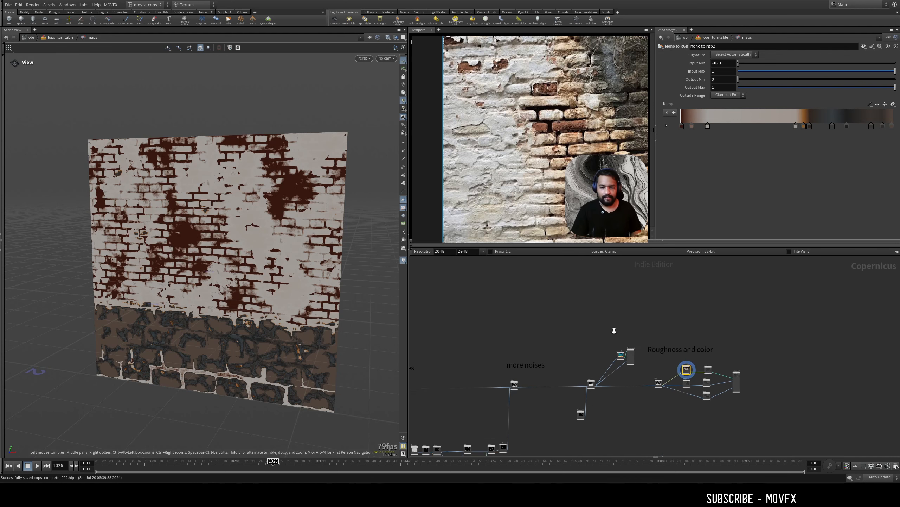
scroll(615, 331, down, 6)
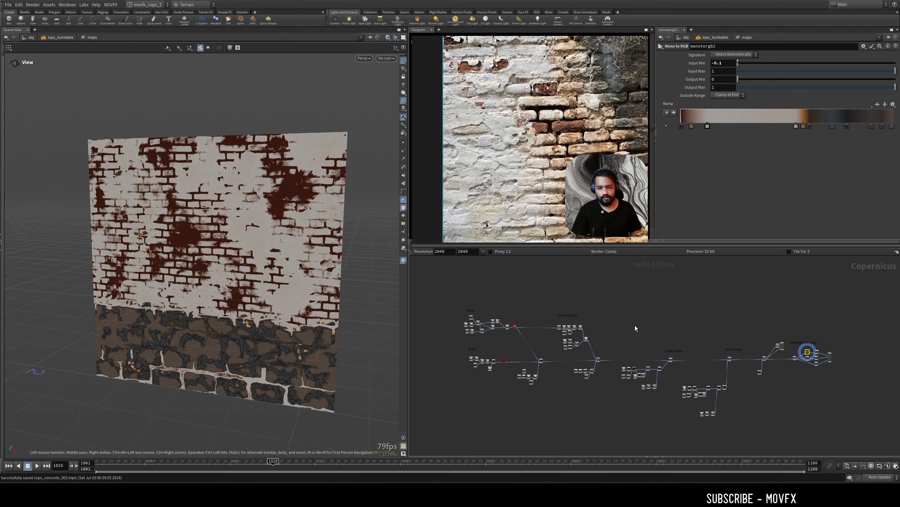
middle_drag(648, 326, 579, 327)
scroll(660, 330, up, 3)
middle_drag(729, 337, 582, 331)
scroll(671, 337, up, 6)
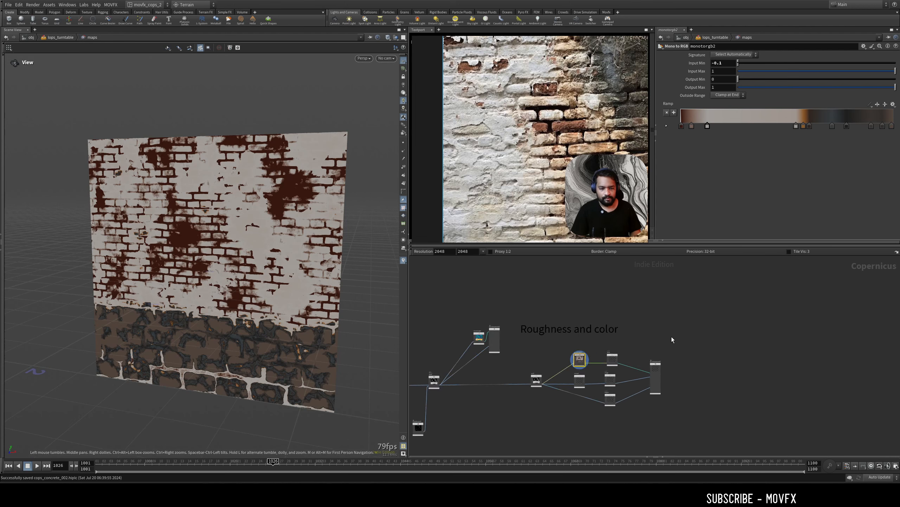
scroll(644, 319, up, 6)
middle_drag(379, 311, 657, 355)
drag(536, 307, 520, 303)
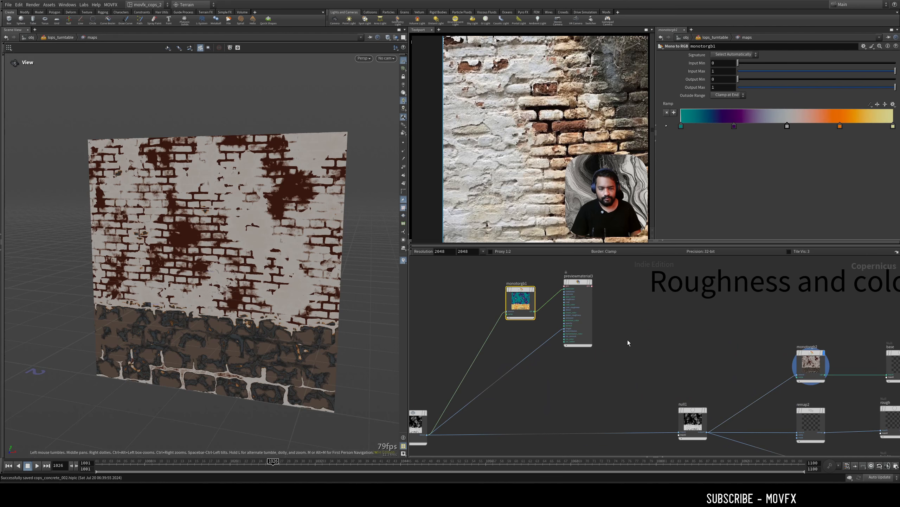
middle_drag(747, 362, 619, 340)
click(691, 345)
middle_drag(715, 332, 654, 331)
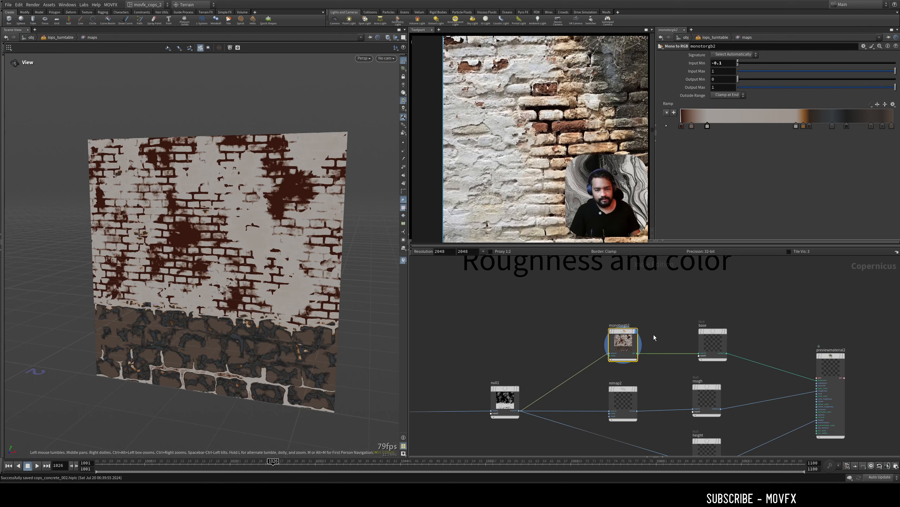
Display the base null node on the wall and shift the node slightly toward monotorgb2.
middle_drag(666, 331, 621, 326)
scroll(691, 326, up, 4)
mouse_move(666, 326)
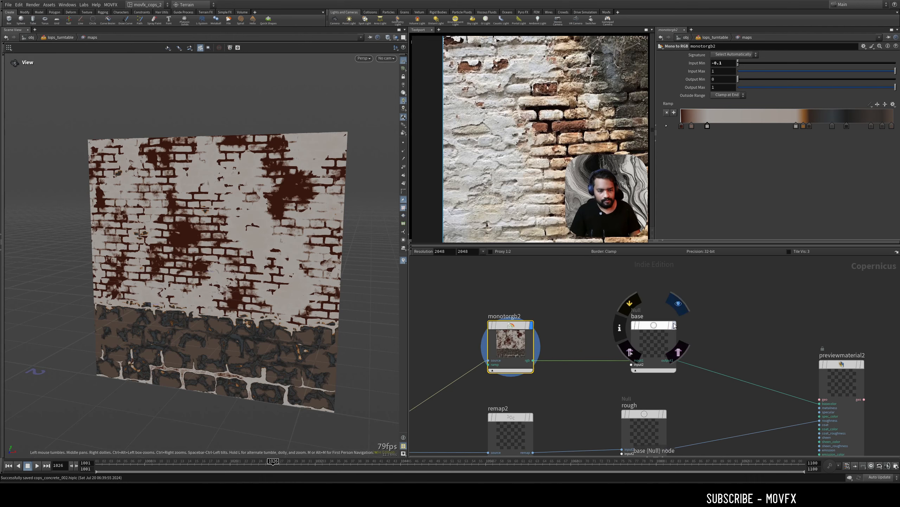
click(678, 304)
click(669, 330)
middle_drag(719, 339, 656, 318)
click(672, 306)
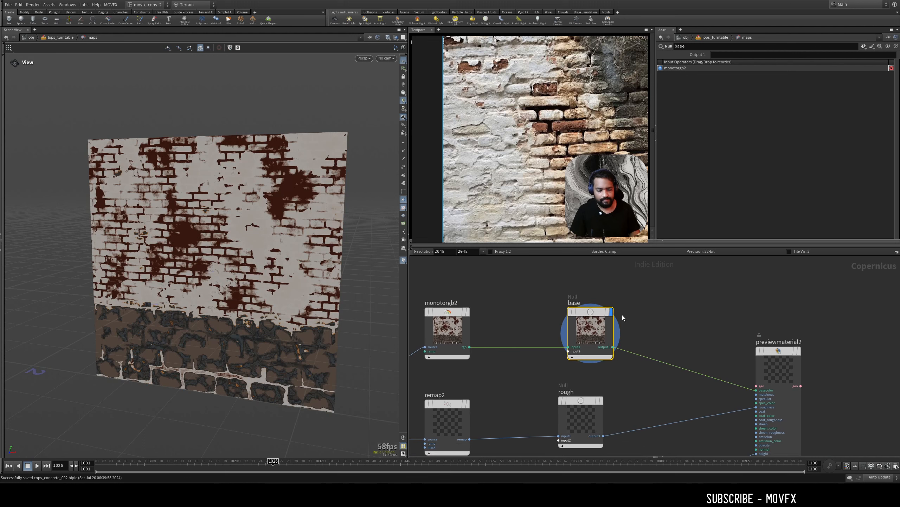
drag(601, 324, 591, 324)
middle_drag(613, 324, 661, 326)
scroll(670, 326, down, 3)
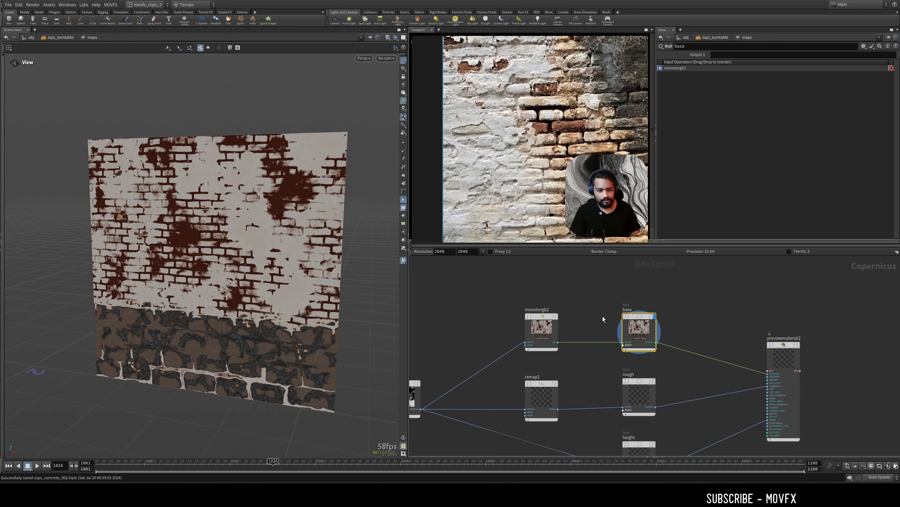
Display the remap2 node with its parameters and examine the resulting roughness map on the wall.
middle_drag(476, 389, 521, 363)
click(576, 371)
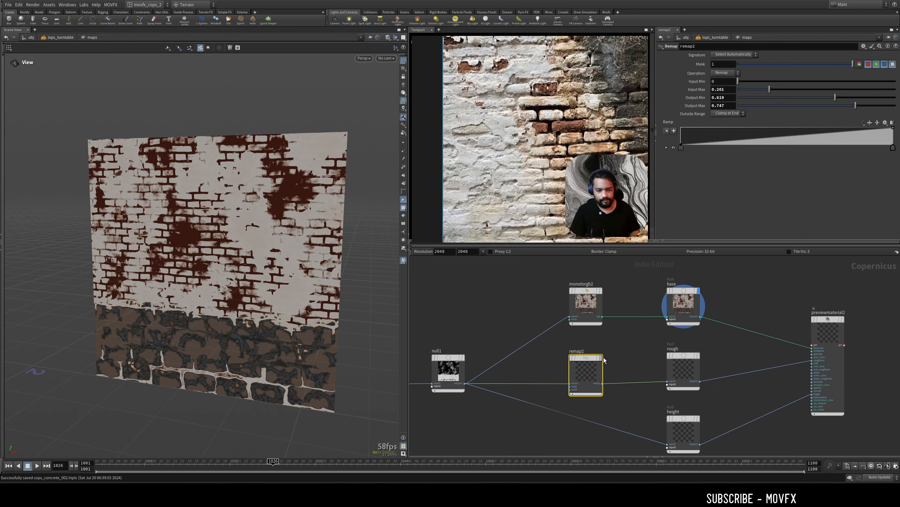
click(569, 374)
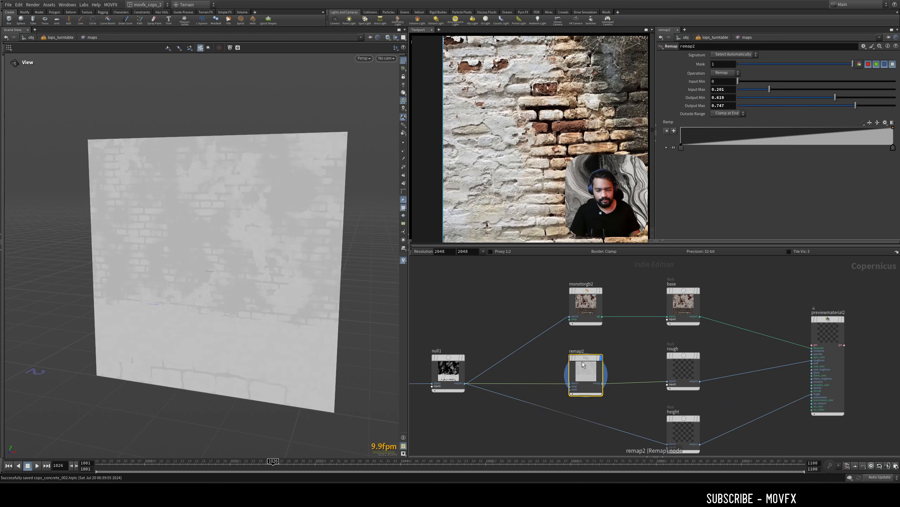
drag(272, 334, 288, 328)
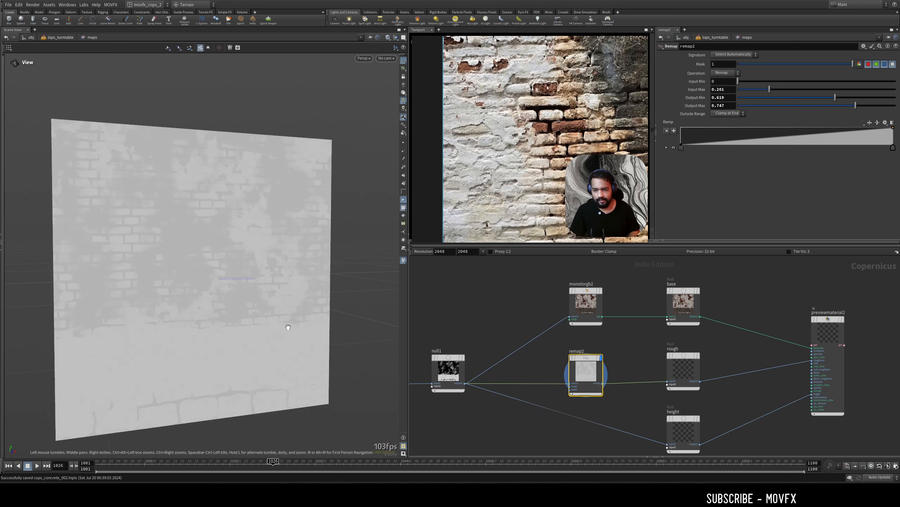
right_drag(288, 328, 295, 314)
middle_drag(295, 313, 349, 330)
right_drag(349, 330, 324, 296)
drag(324, 296, 305, 304)
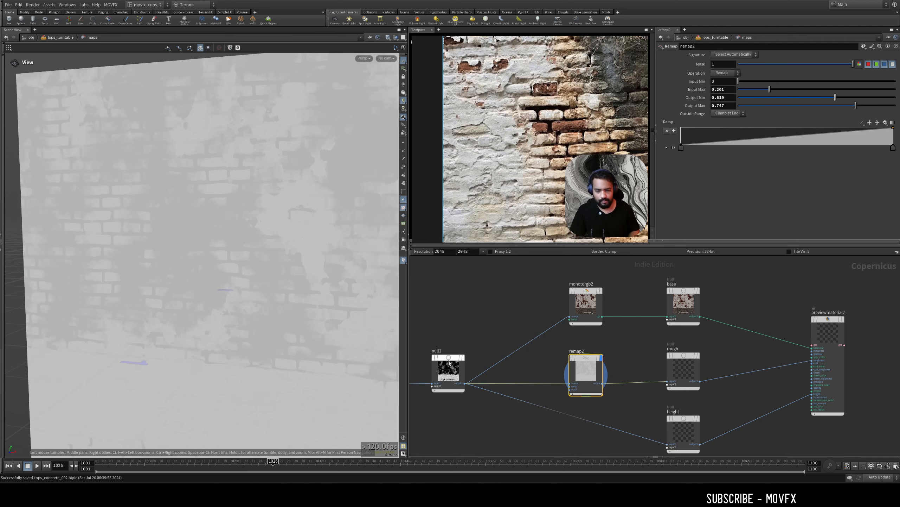
Display null1's height map on the wall and compare it with remap2's roughness output.
click(466, 343)
mouse_move(465, 354)
click(454, 379)
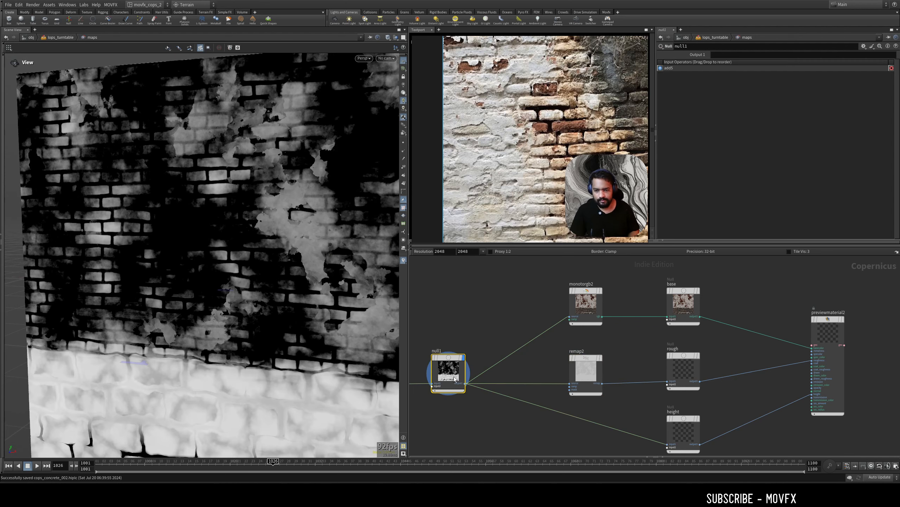
click(586, 369)
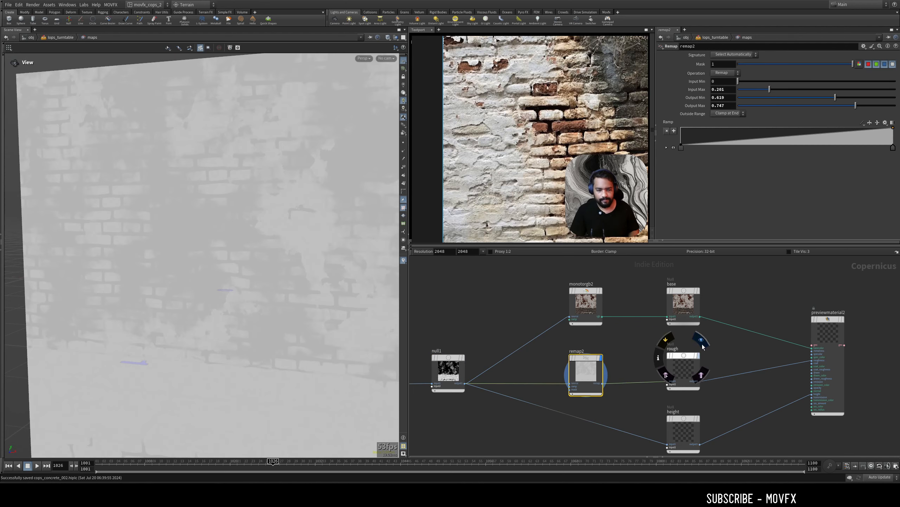
Display the rough null node on the wall and trace its connection to previewmaterial2's roughness input.
click(703, 344)
middle_drag(689, 349, 581, 352)
scroll(622, 349, up, 4)
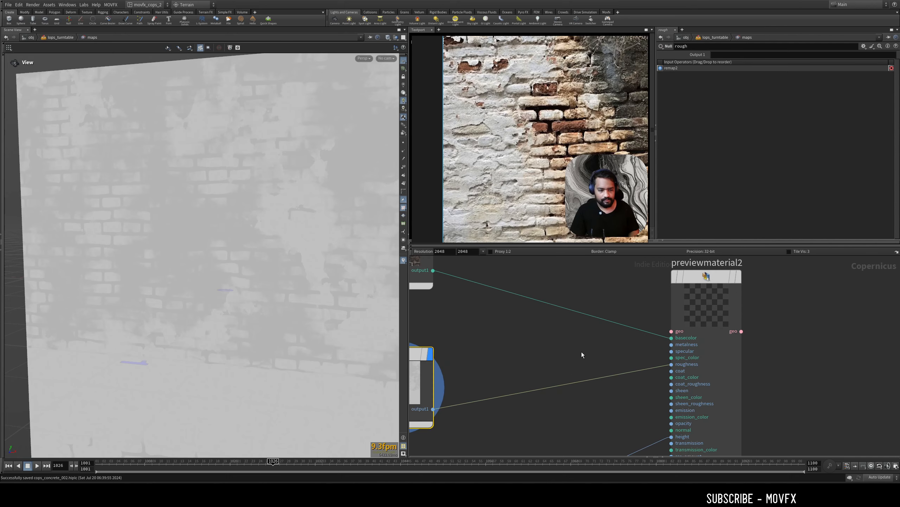
scroll(612, 348, down, 5)
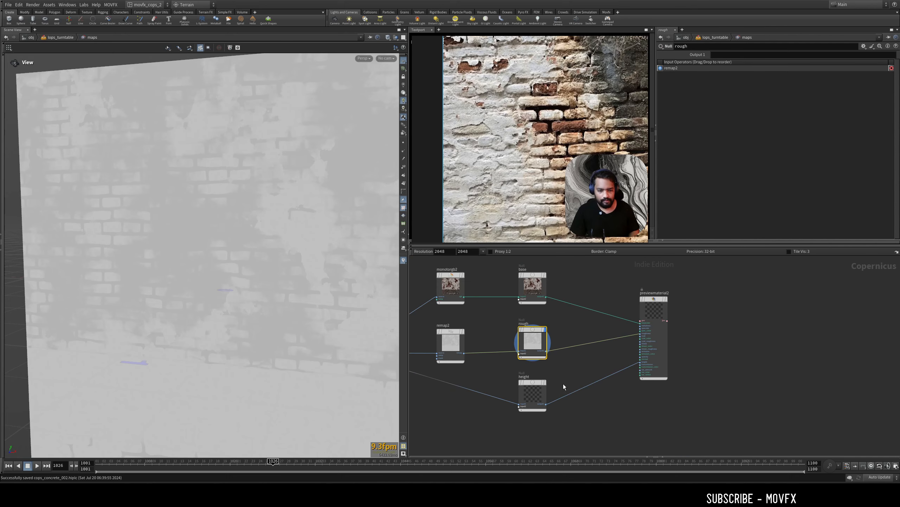
Display the height null node on the wall and trace its connection to previewmaterial2's height input.
scroll(563, 383, up, 3)
click(521, 394)
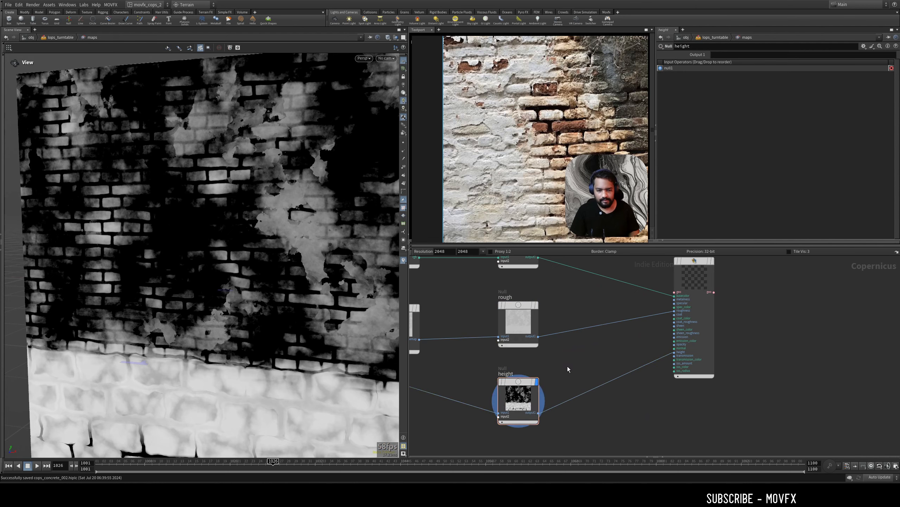
scroll(567, 369, down, 3)
middle_drag(568, 369, 553, 386)
scroll(689, 354, up, 3)
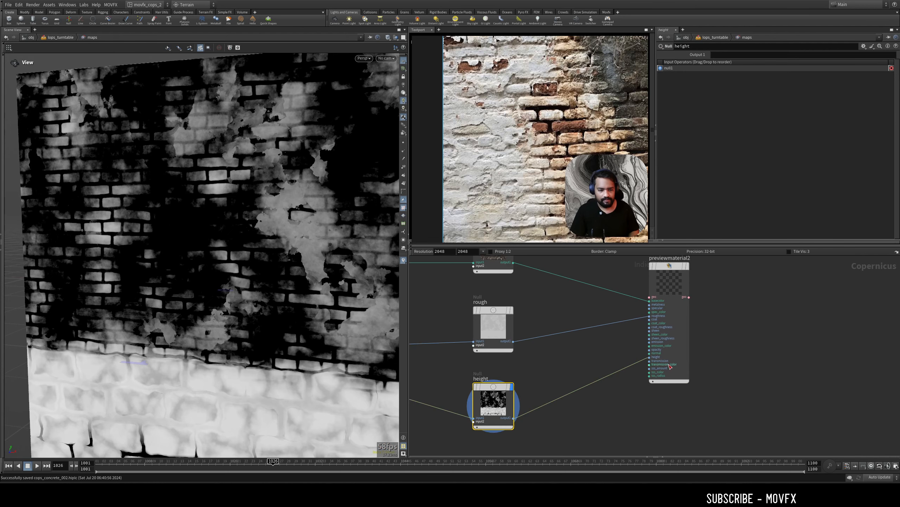
Display the previewmaterial2 node and frame the whole textured wall in the viewport.
middle_drag(721, 294, 685, 347)
click(686, 331)
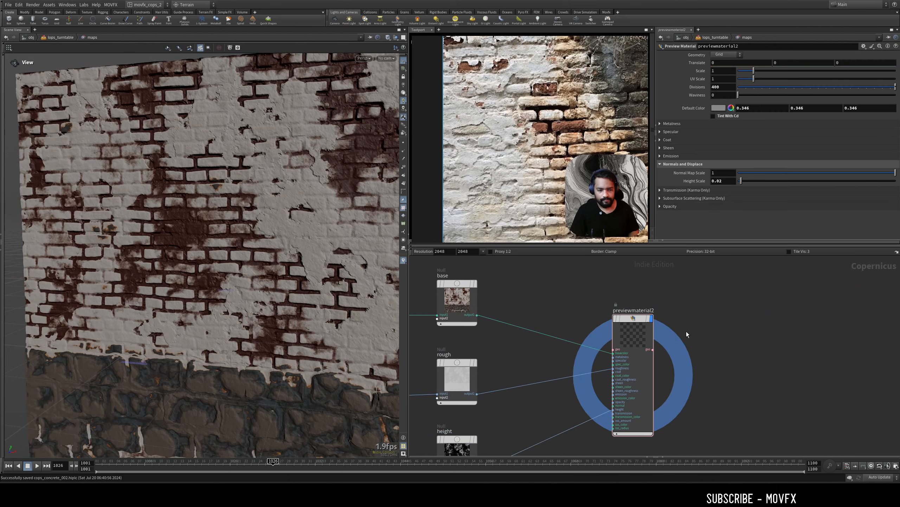
scroll(319, 319, down, 6)
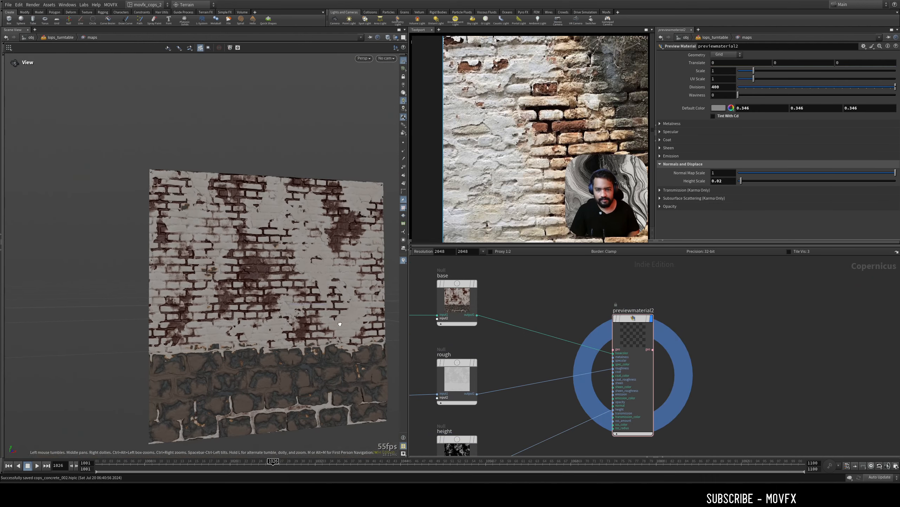
drag(290, 332, 308, 310)
key(space+f)
scroll(308, 310, down, 2)
middle_drag(328, 315, 308, 304)
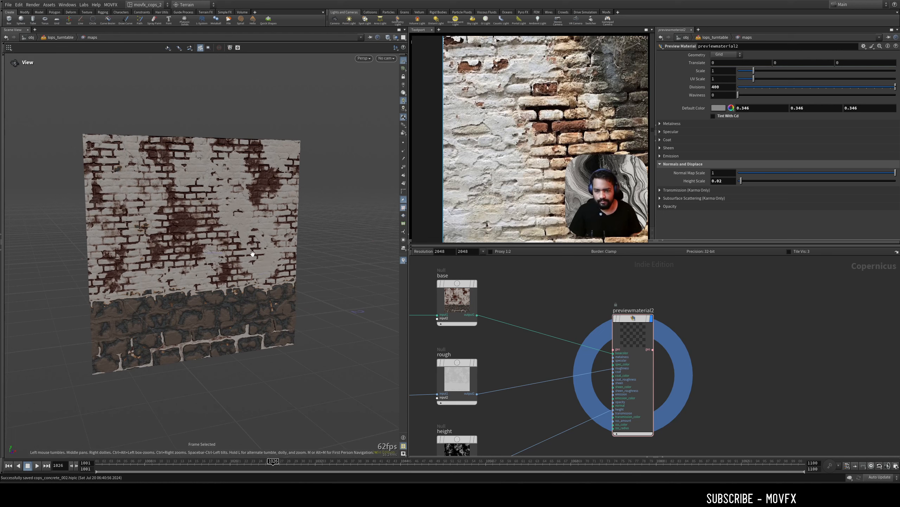
mouse_move(253, 254)
mouse_down()
mouse_move(254, 242)
mouse_move(245, 253)
mouse_up()
Examine the full node network leading up to the preview material.
middle_drag(530, 295, 645, 328)
scroll(567, 315, down, 8)
scroll(677, 305, down, 4)
middle_drag(673, 294, 692, 303)
scroll(691, 303, down, 2)
middle_drag(631, 371, 709, 384)
scroll(639, 288, down, 3)
middle_drag(635, 296, 654, 313)
mouse_move(492, 283)
mouse_down()
mouse_move(779, 378)
mouse_move(496, 293)
mouse_up()
scroll(603, 286, up, 3)
middle_drag(699, 327, 643, 342)
Examine how the base, rough and height outputs connect to previewmaterial2.
scroll(669, 335, up, 10)
drag(623, 302, 583, 335)
middle_drag(626, 379, 620, 344)
drag(620, 345, 580, 372)
drag(628, 400, 583, 431)
middle_drag(628, 391, 638, 431)
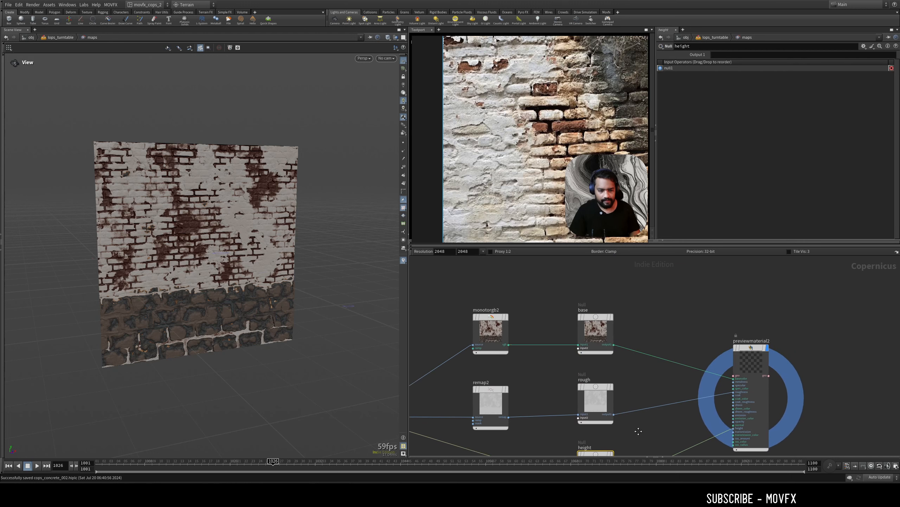
scroll(624, 318, up, 3)
middle_drag(653, 341, 649, 304)
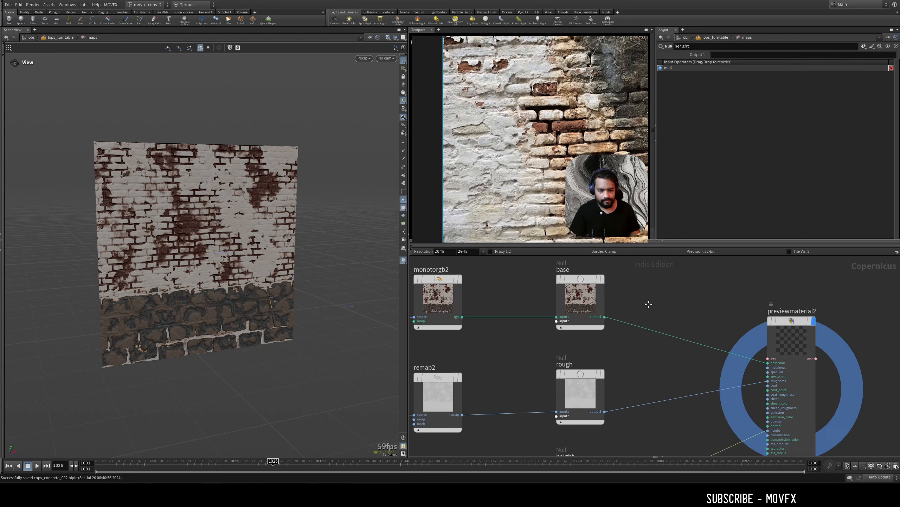
middle_drag(642, 369, 630, 327)
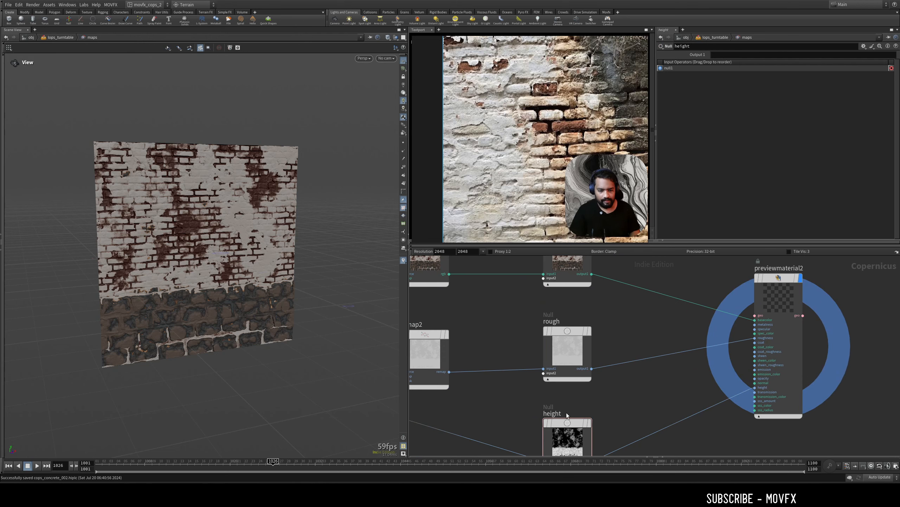
scroll(566, 412, down, 3)
Select the base, rough and height null nodes one after another to point out the three output maps.
click(569, 312)
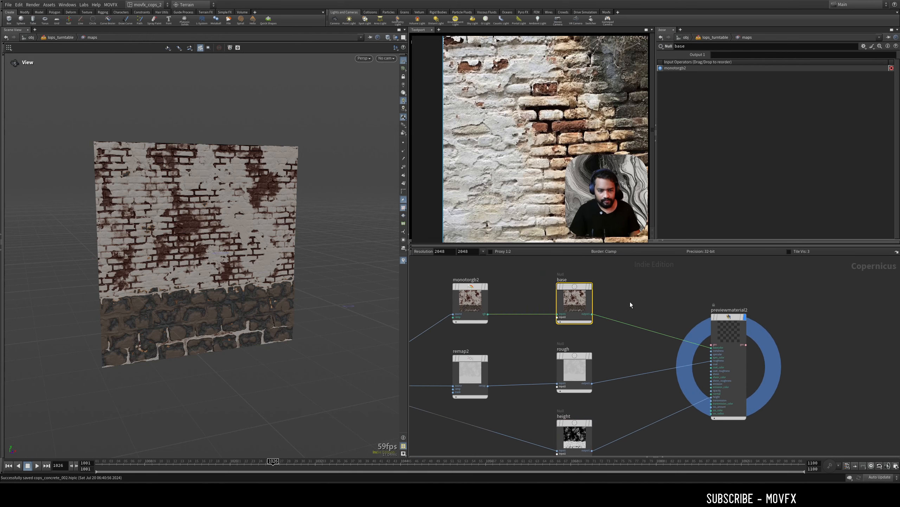
scroll(631, 309, down, 2)
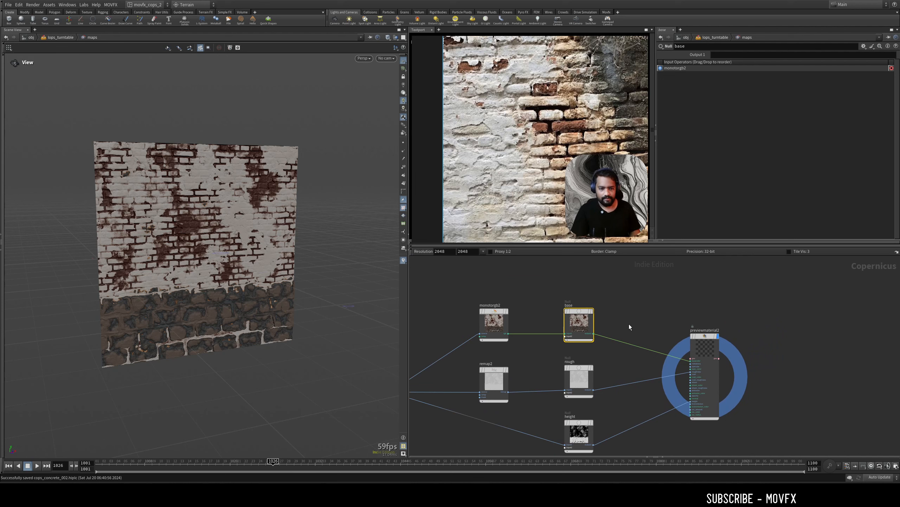
scroll(630, 324, down, 2)
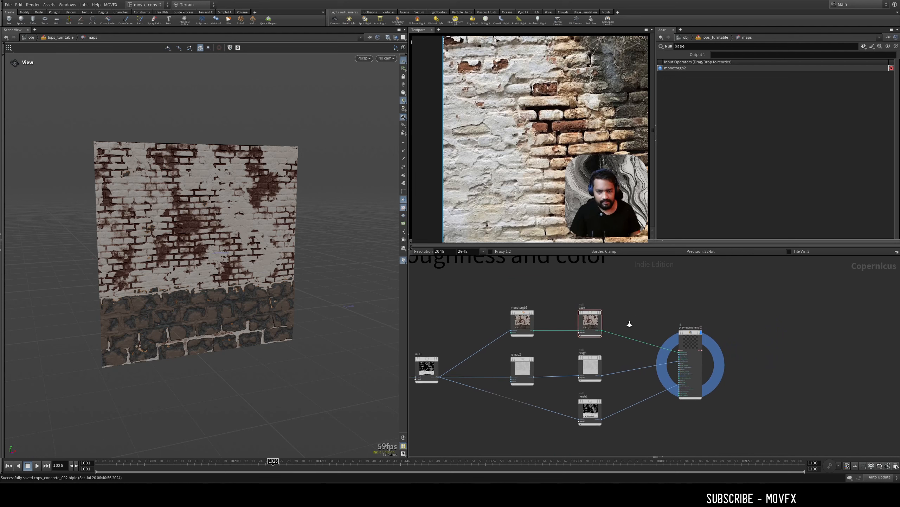
click(590, 369)
click(590, 411)
scroll(721, 313, up, 3)
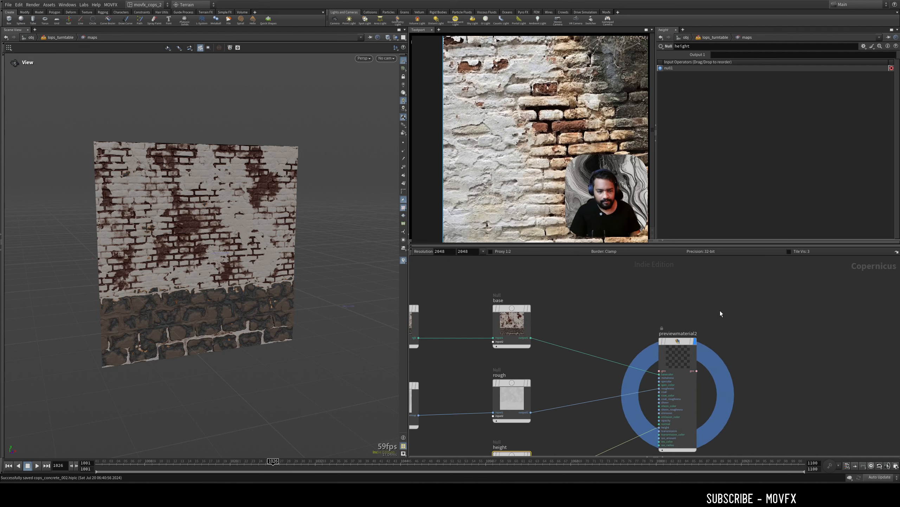
Show previewmaterial2's parameters and view the wall more from the front.
click(660, 352)
mouse_move(311, 274)
mouse_down()
mouse_move(338, 267)
mouse_move(252, 267)
mouse_move(303, 258)
mouse_up()
middle_drag(598, 315, 624, 317)
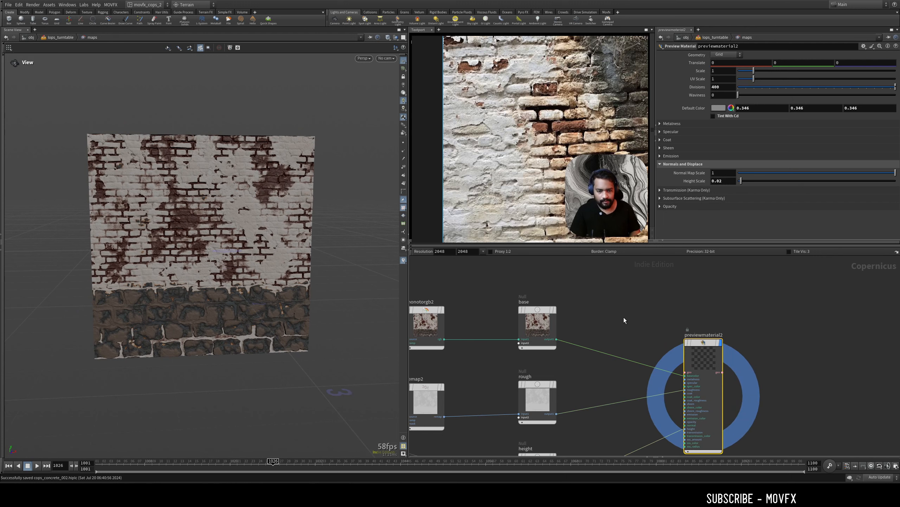
Go over the base, rough and height null nodes again, leaving the height node selected.
drag(566, 319, 546, 319)
middle_drag(576, 323, 602, 312)
scroll(596, 312, down, 4)
scroll(595, 312, up, 1)
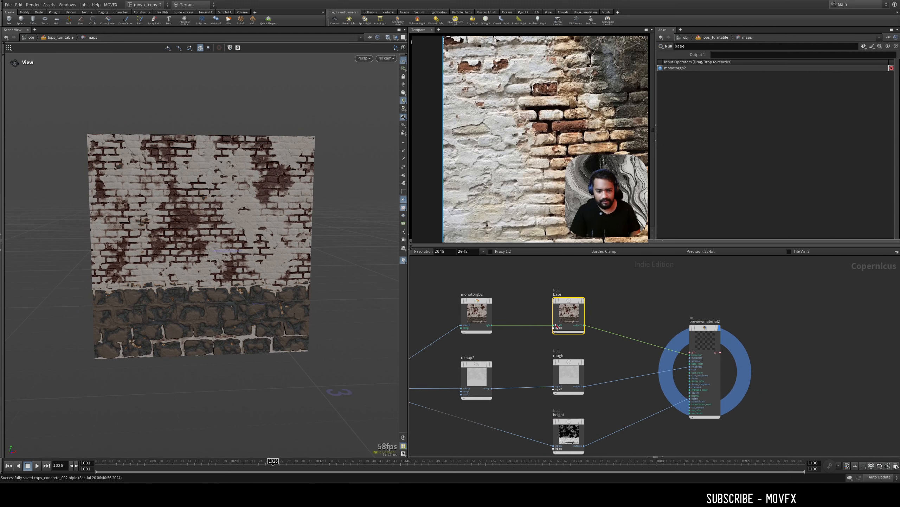
click(575, 372)
middle_drag(603, 415, 605, 389)
click(583, 408)
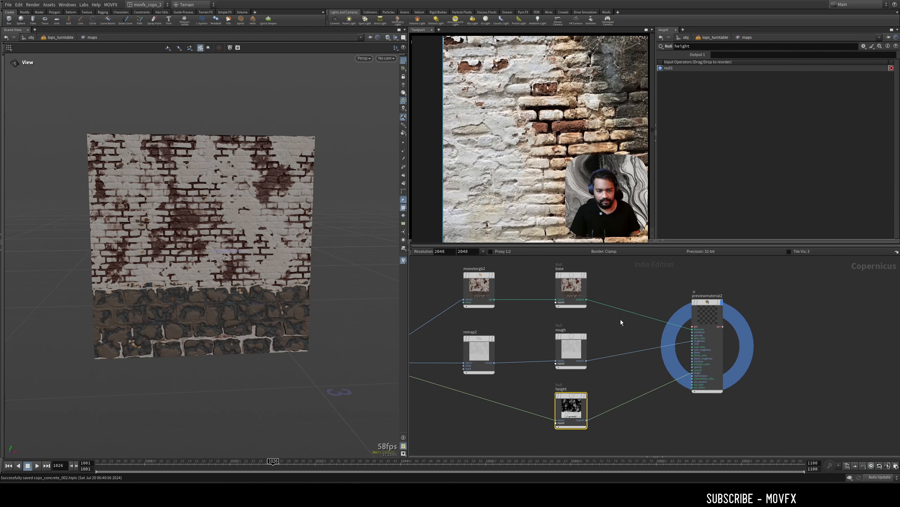
middle_drag(621, 322, 609, 364)
drag(602, 324, 564, 327)
drag(592, 369, 569, 387)
middle_drag(602, 418, 594, 363)
click(564, 399)
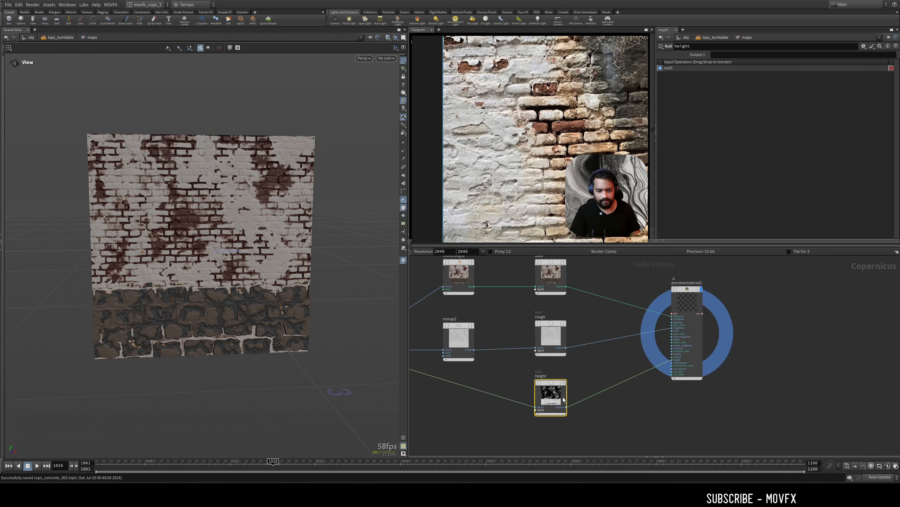
Go up from the maps network to lops_turntable and inspect the tall box from several angles.
middle_drag(587, 320, 617, 344)
scroll(587, 348, up, 1)
key(u)
scroll(588, 361, up, 1)
scroll(594, 370, down, 4)
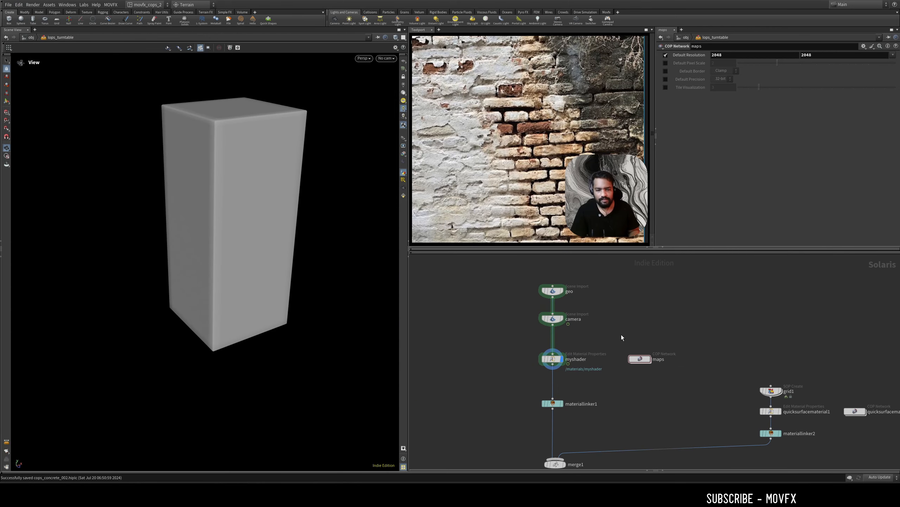
drag(327, 331, 327, 253)
middle_drag(327, 253, 328, 284)
scroll(323, 294, down, 1)
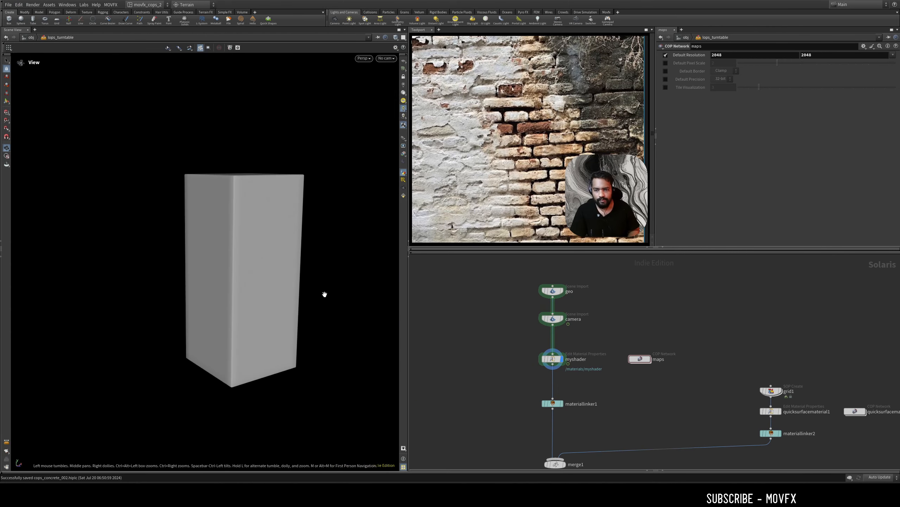
drag(324, 293, 235, 254)
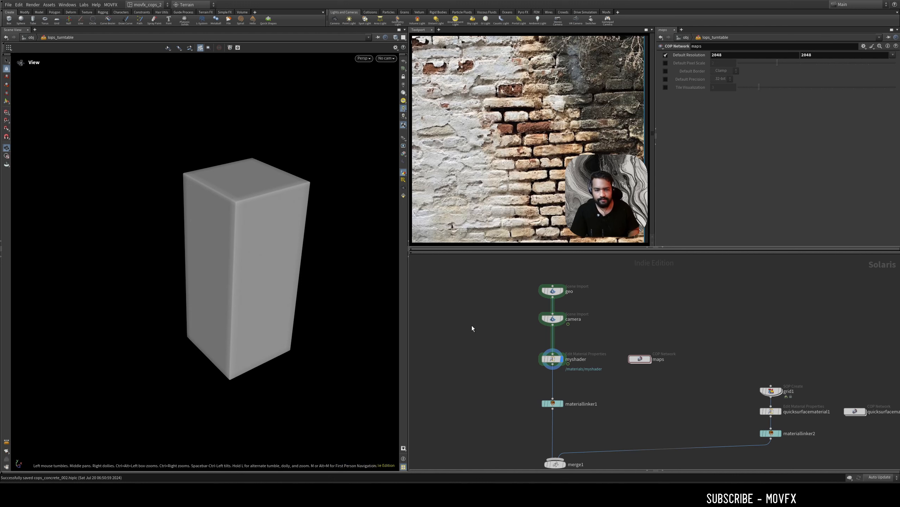
Display the geo scene import node, followed by the camera scene import node, with their parameters.
scroll(481, 336, up, 2)
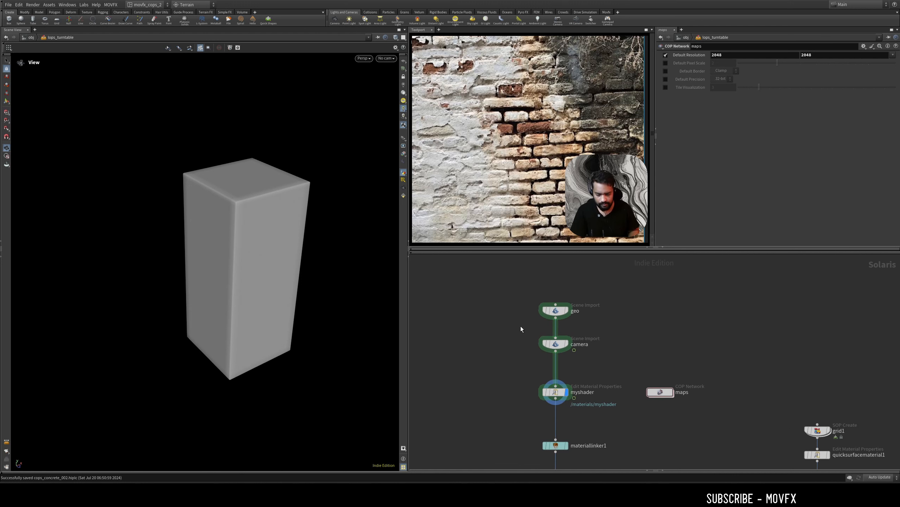
click(566, 311)
mouse_move(321, 303)
mouse_down()
mouse_move(309, 310)
mouse_move(322, 312)
mouse_up()
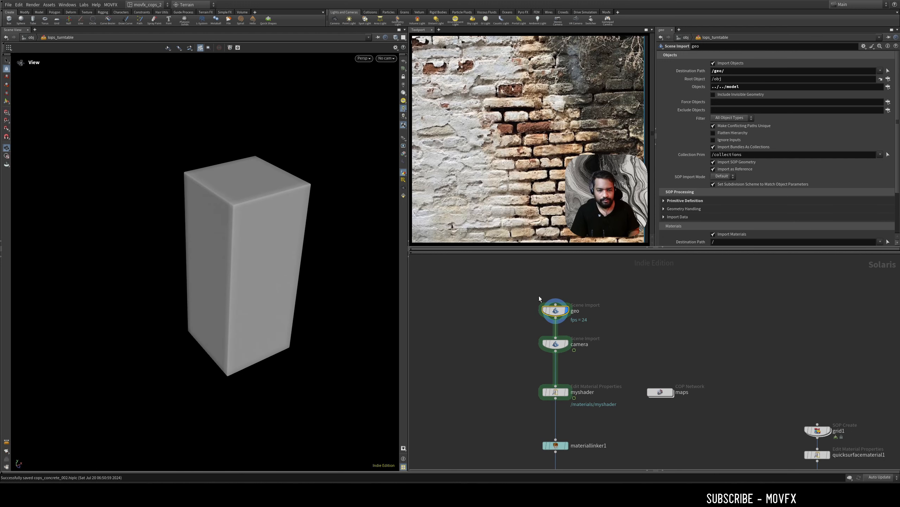
scroll(539, 298, down, 2)
click(551, 336)
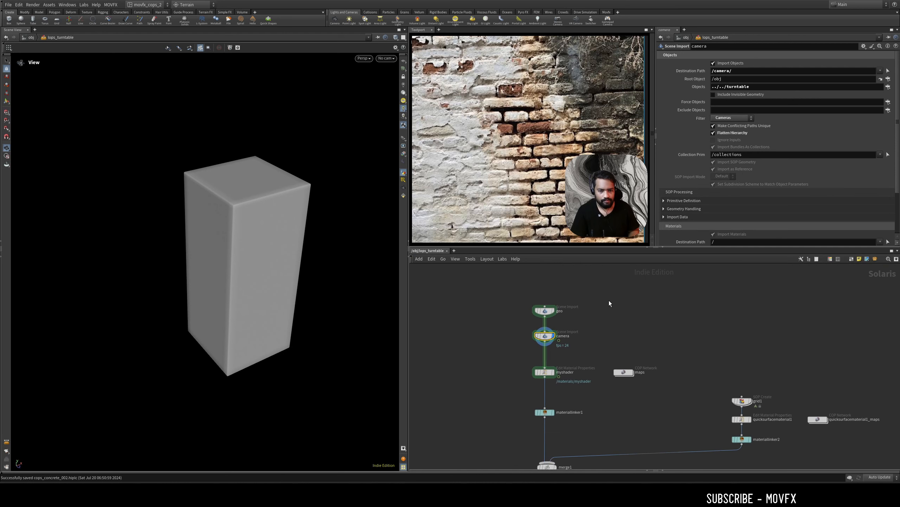
scroll(602, 310, down, 1)
scroll(571, 326, up, 2)
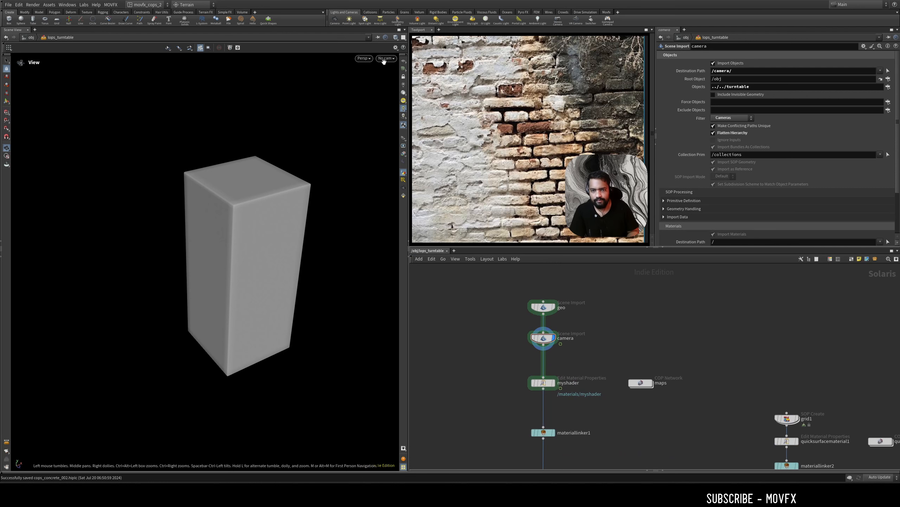
Look through the turntable camera and set the timeline to frame 1001.
click(386, 58)
click(402, 69)
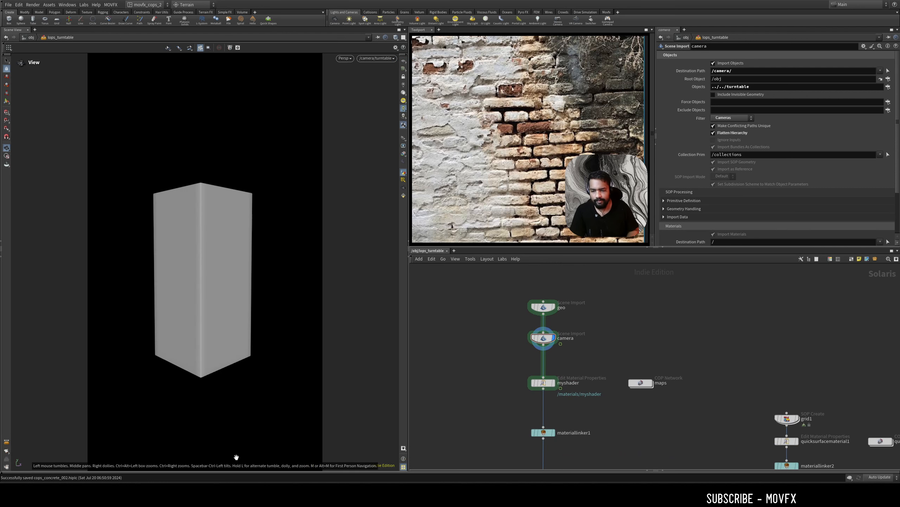
click(238, 473)
drag(243, 462, 95, 431)
Display the myshader material node and show its parameters.
scroll(584, 339, up, 4)
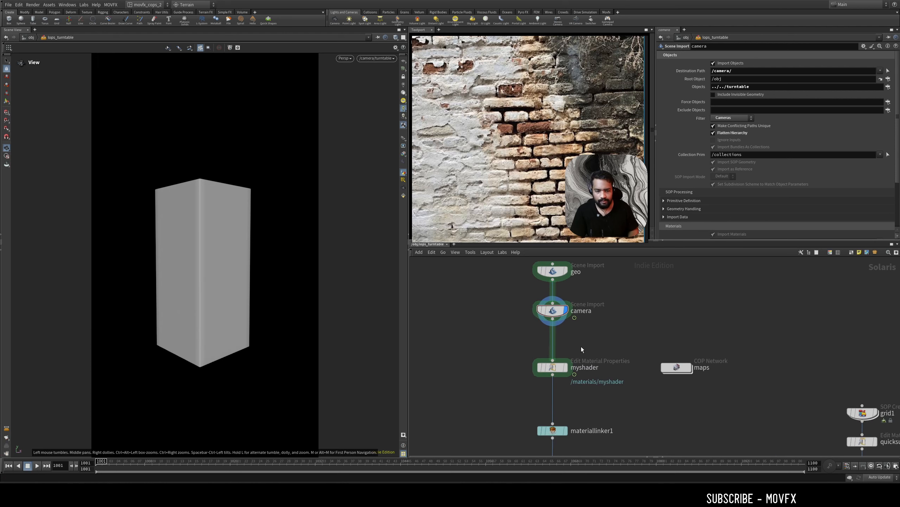
click(558, 370)
scroll(562, 383, up, 3)
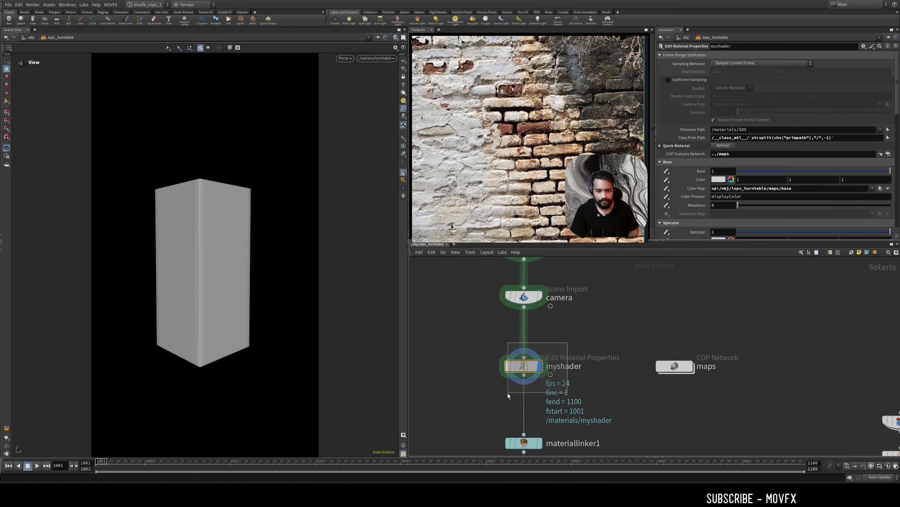
Add a Quick Surface Material node in the empty space beside myshader.
middle_drag(586, 335, 599, 336)
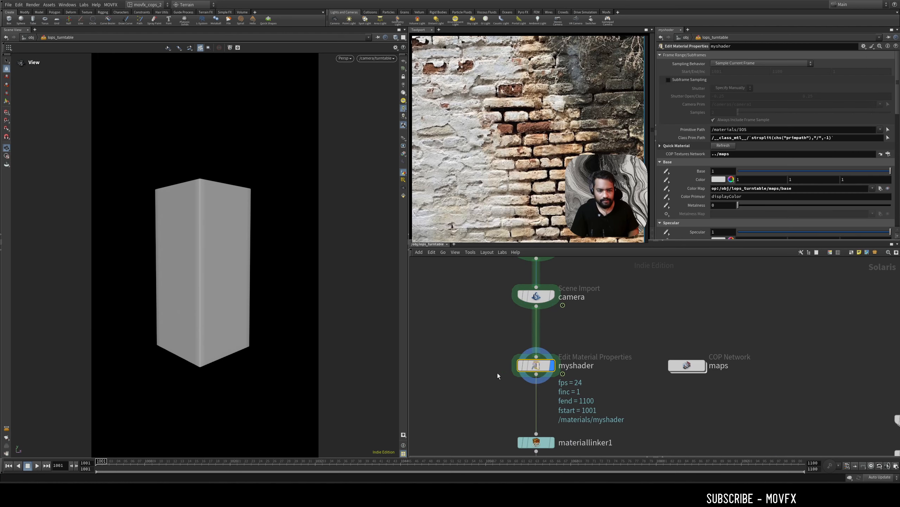
middle_drag(413, 372, 570, 364)
click(525, 360)
key(Tab)
text(quick)
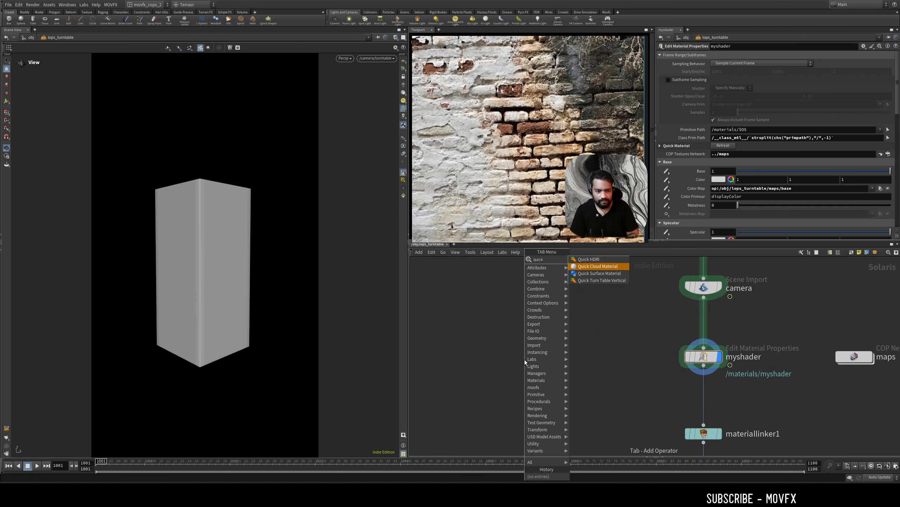
key(Down)
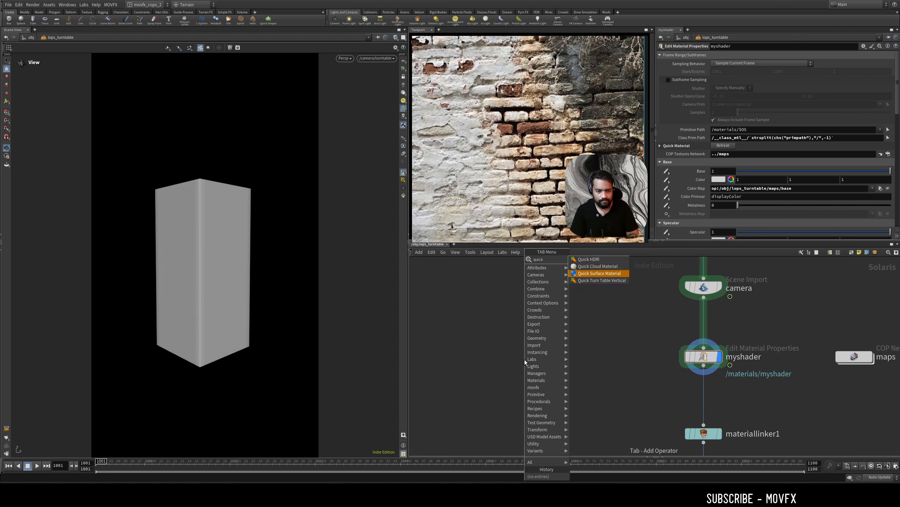
key(Return)
click(525, 359)
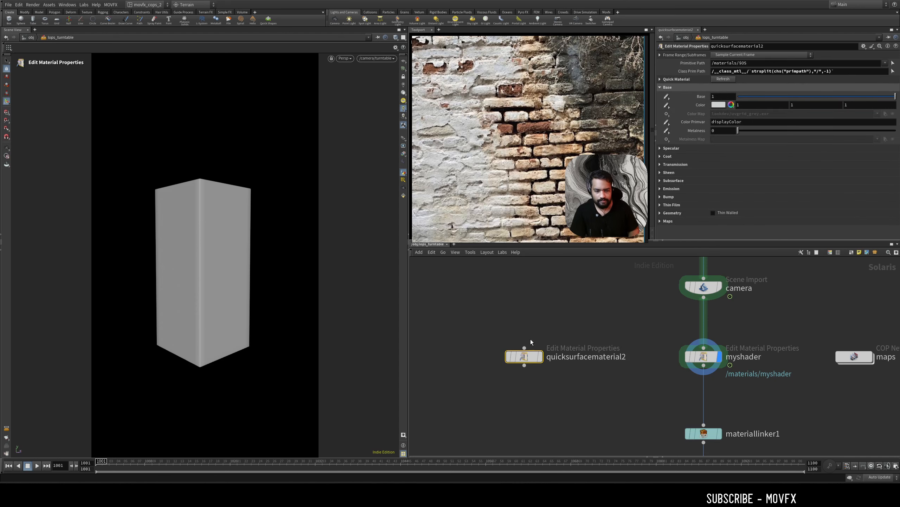
drag(656, 334, 739, 381)
drag(610, 398, 512, 333)
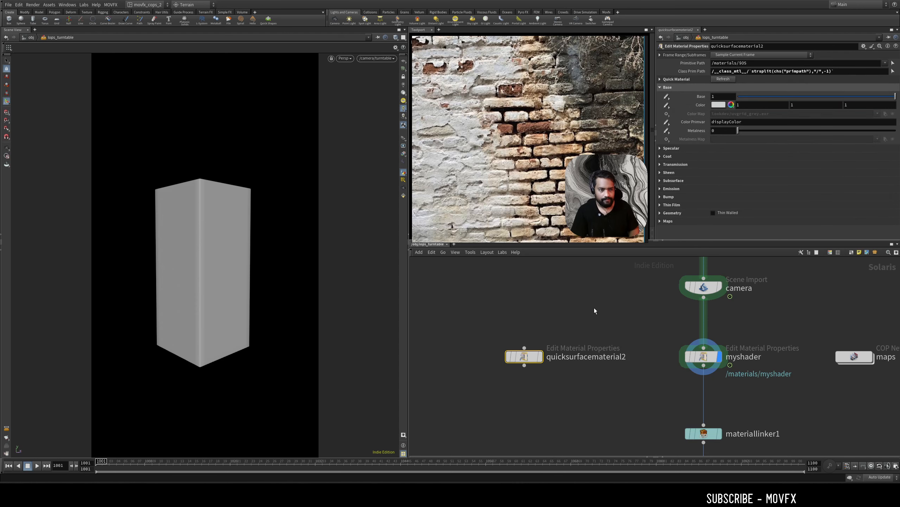
Select the myshader node and highlight the node path in its base Color Map.
drag(656, 325, 747, 380)
middle_drag(757, 328, 686, 338)
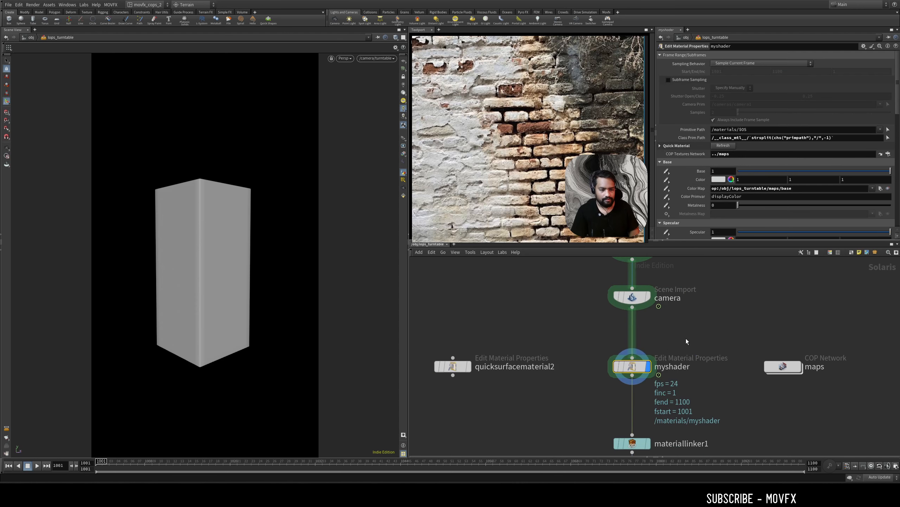
drag(793, 188, 718, 188)
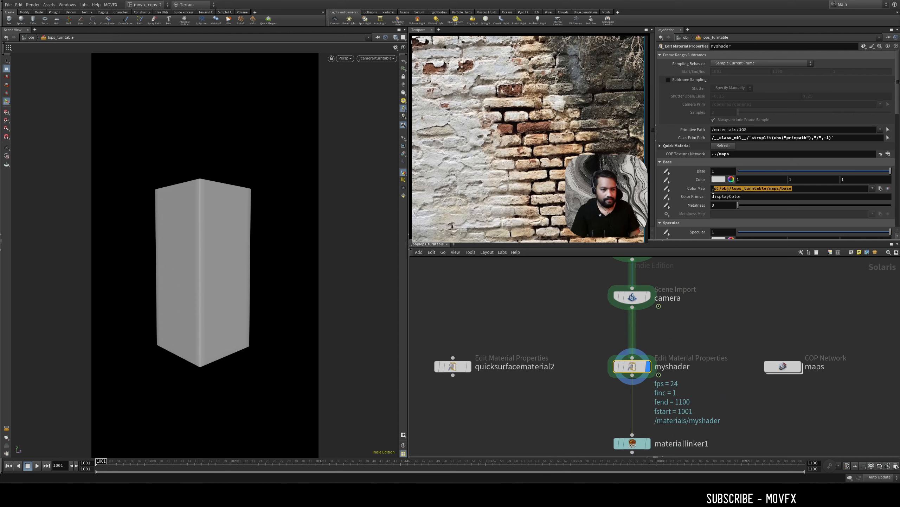
click(720, 188)
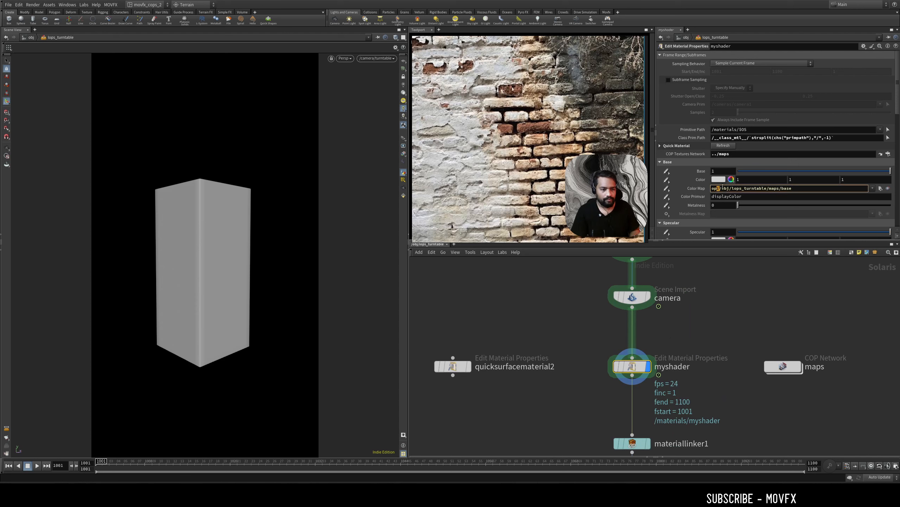
drag(720, 187, 812, 189)
Copy the base null node inside the maps COP network and return to the myshader node's parameters.
double_click(783, 367)
scroll(691, 320, up, 5)
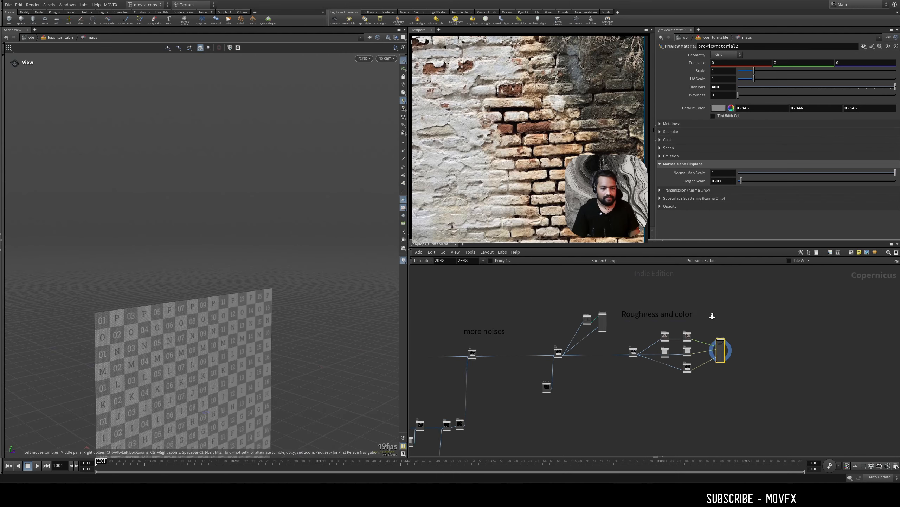
click(664, 353)
key(ctrl+c)
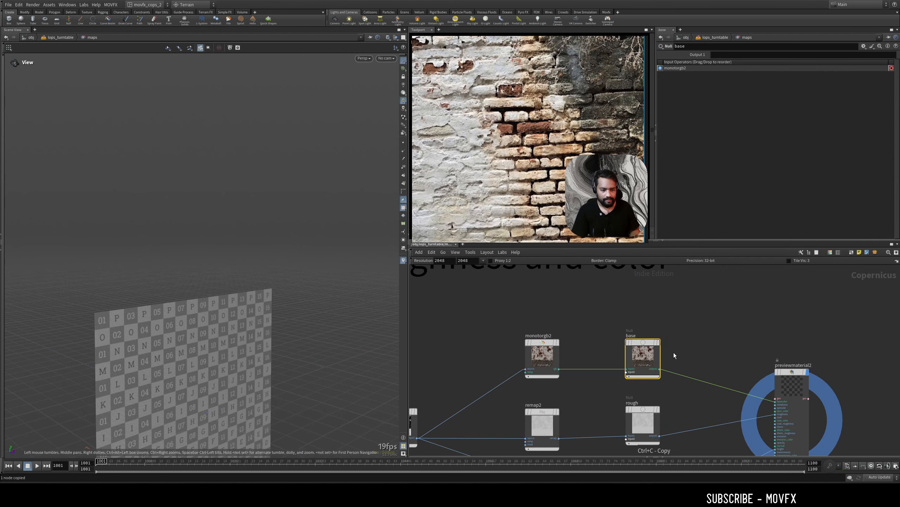
key(u)
click(633, 365)
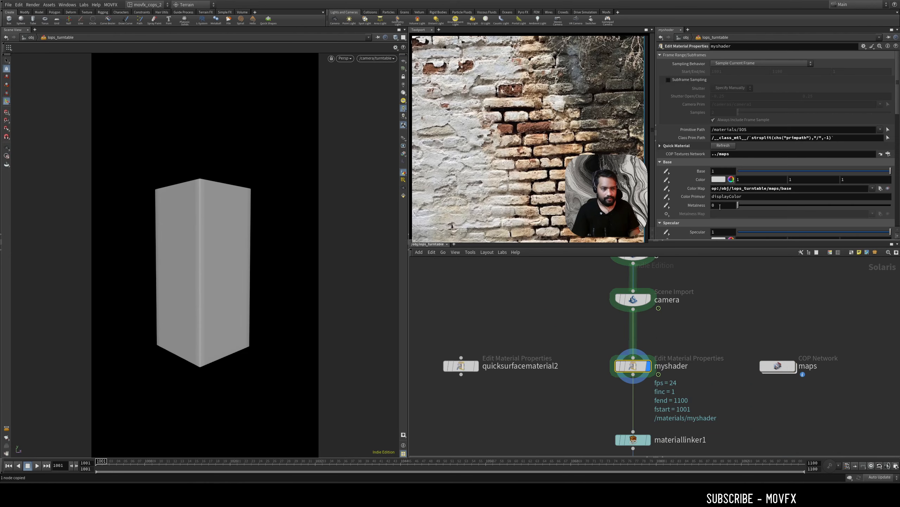
Examine the op: prefix and the full maps/base node path in myshader's Color Map.
double_click(718, 189)
click(737, 307)
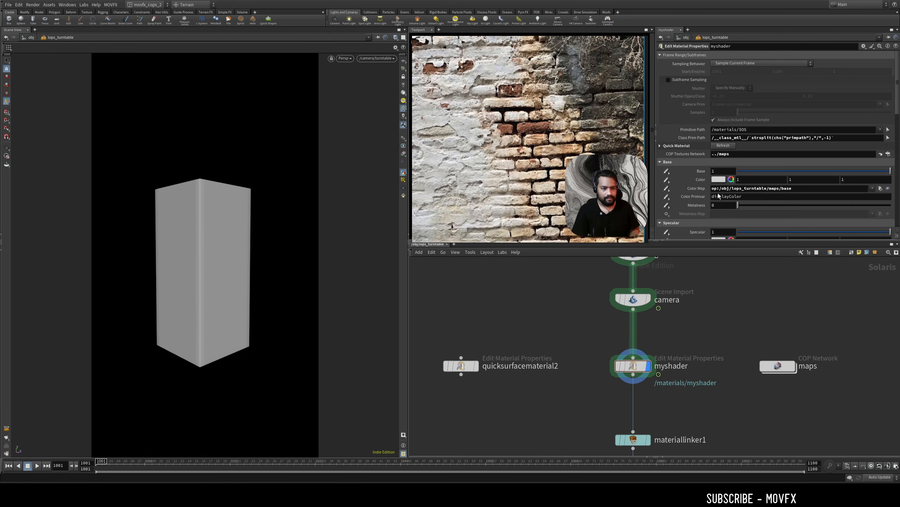
double_click(717, 188)
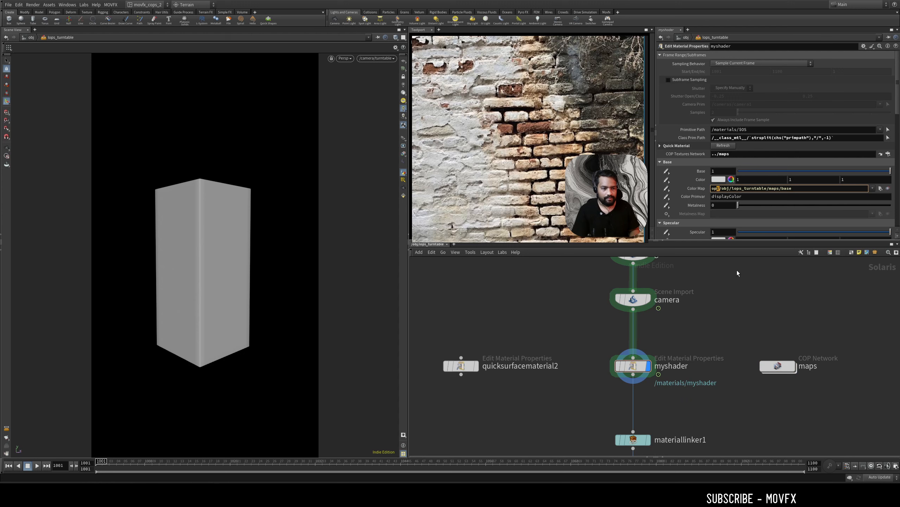
drag(791, 188, 701, 184)
click(802, 188)
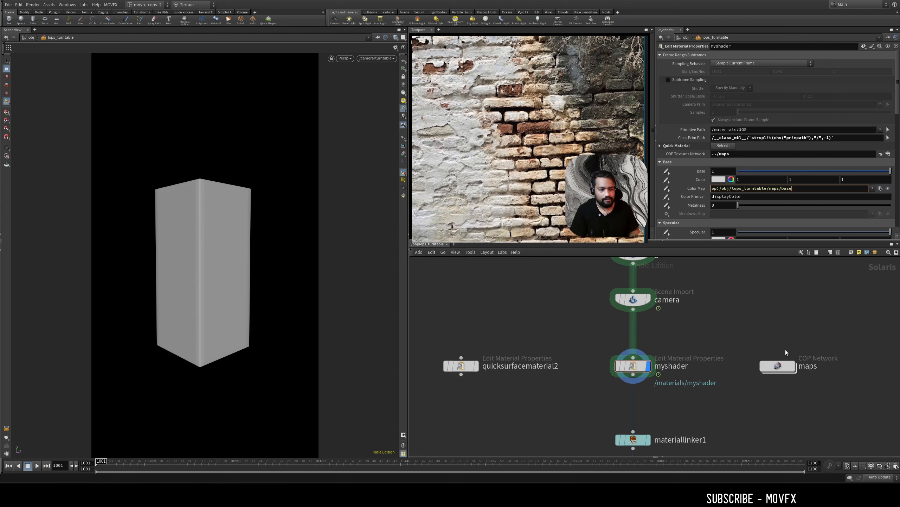
click(785, 365)
click(638, 366)
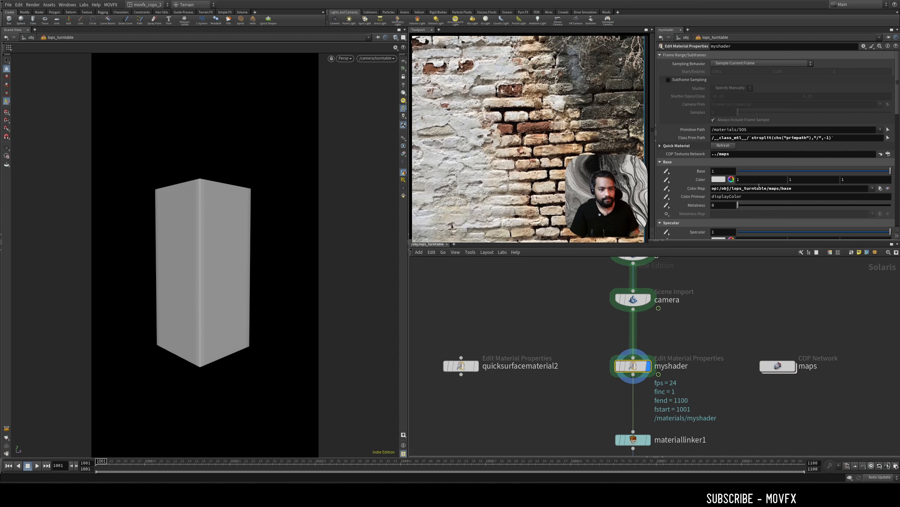
Follow myshader's Color Map reference to the base node, select the rough node beneath it, and return to the Solaris network.
drag(802, 189, 702, 190)
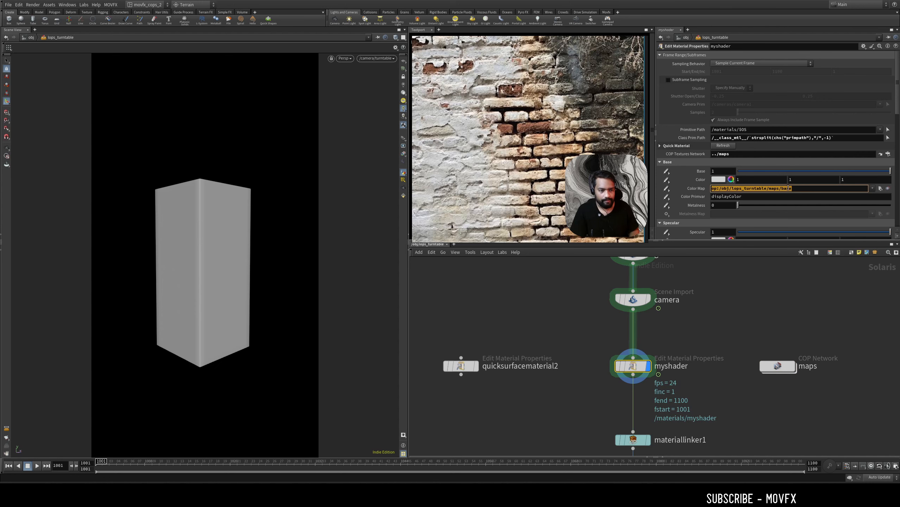
click(881, 188)
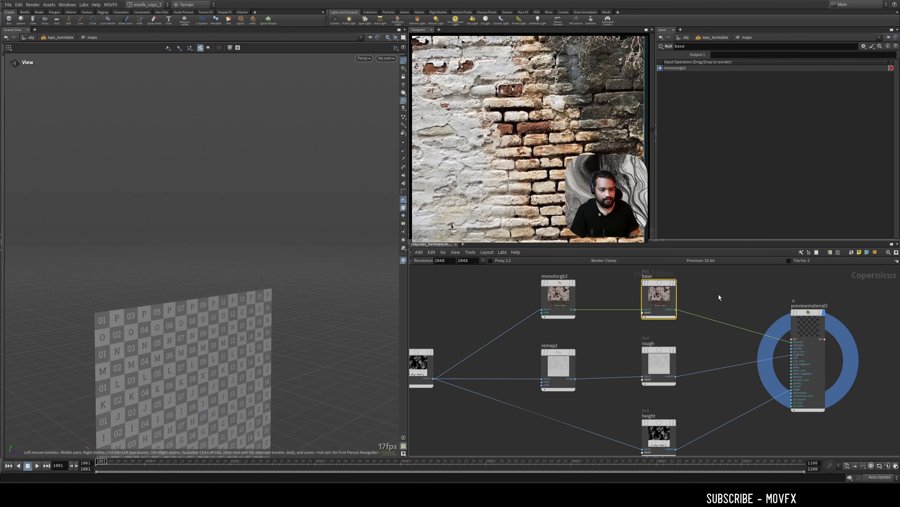
click(663, 363)
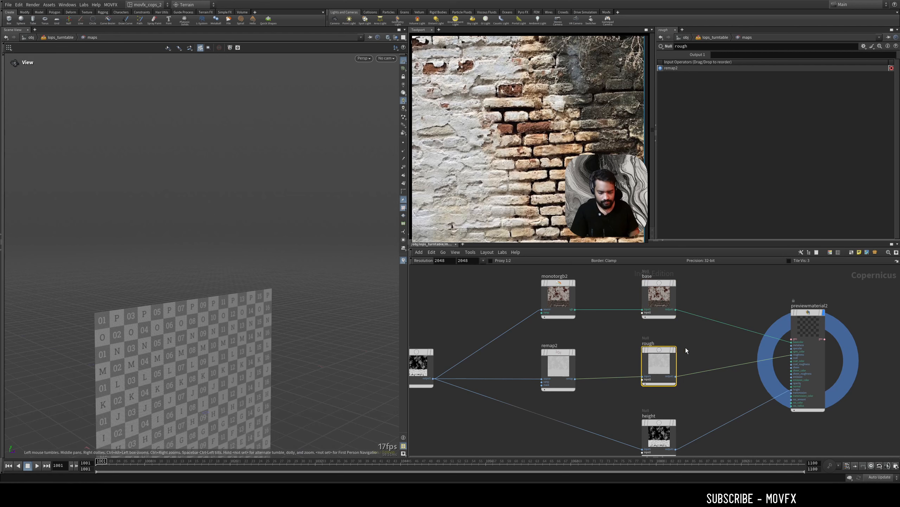
key(u)
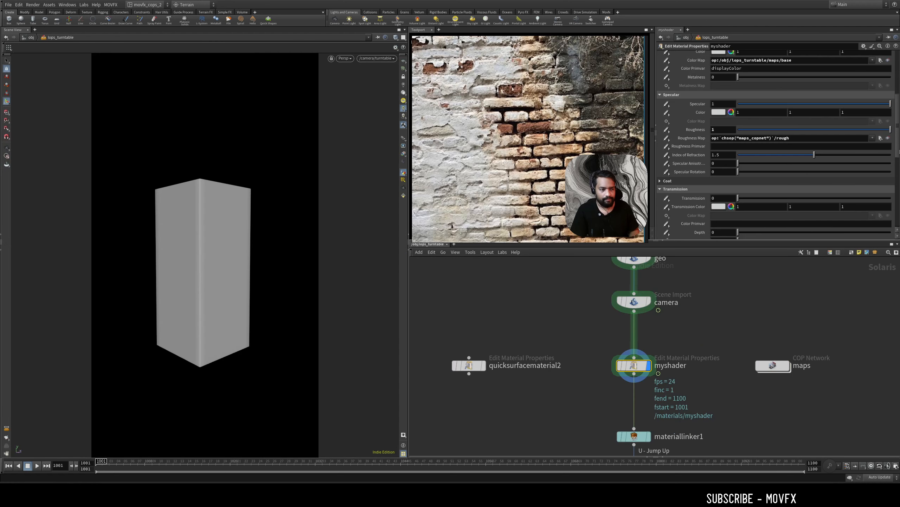
Examine the chsop("maps_copnet") reference in myshader's Bump Height Map, toggling between the expression and its evaluated path.
scroll(802, 181, down, 5)
click(807, 172)
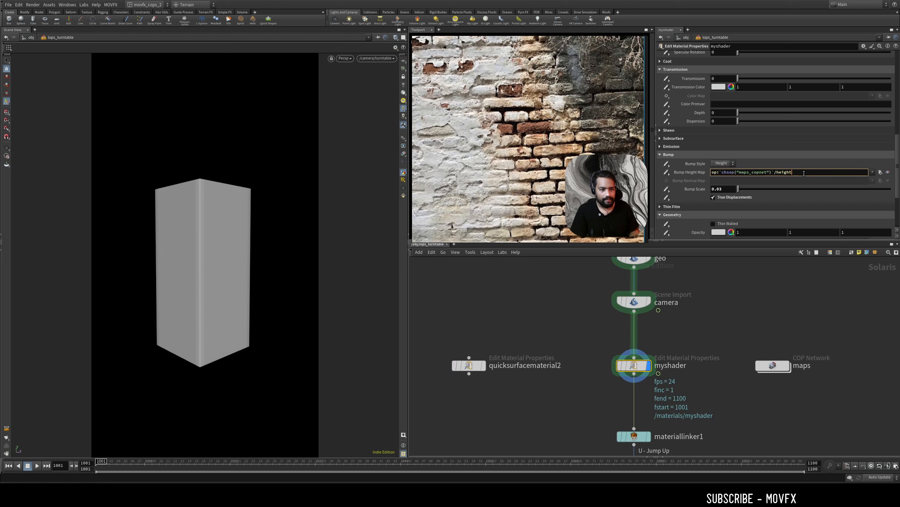
drag(720, 172, 777, 169)
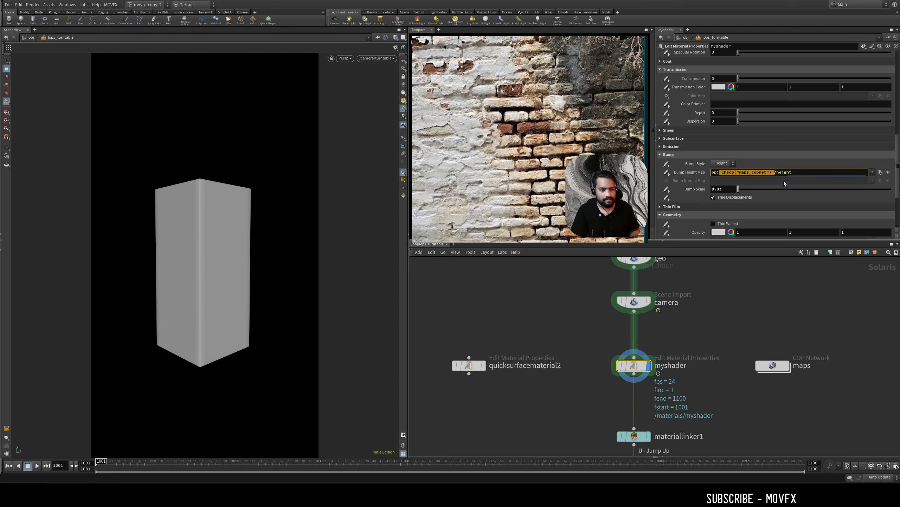
click(694, 172)
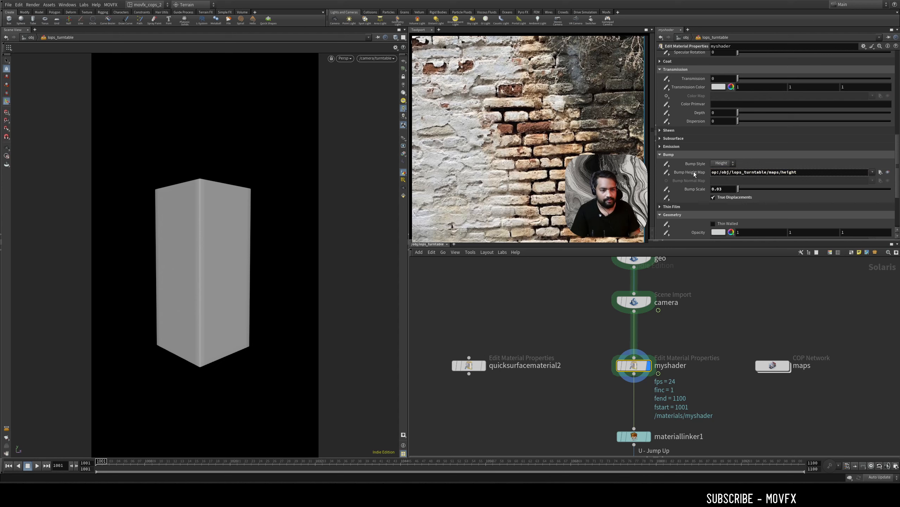
click(694, 172)
Compare myshader's COP Textures Network path with the Roughness Map expression and the direct node path in the Color Map.
drag(897, 151, 898, 76)
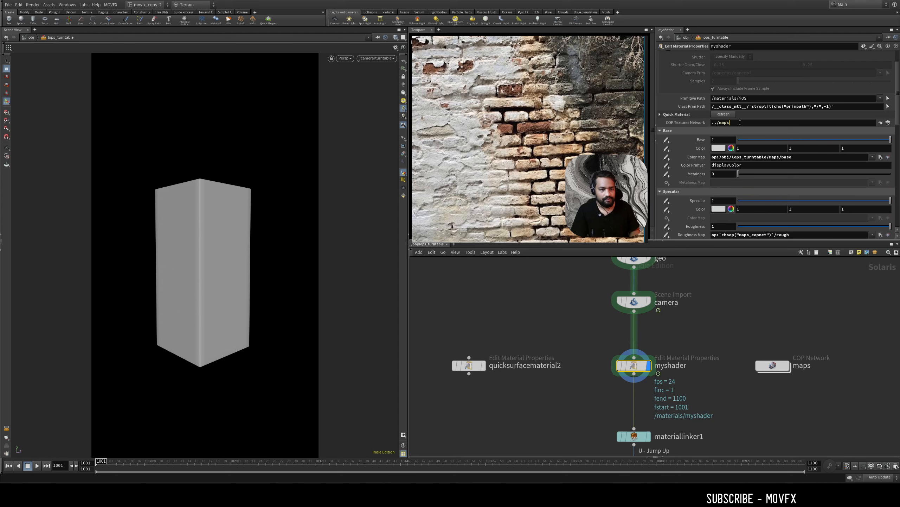
drag(733, 122, 703, 124)
scroll(701, 150, down, 3)
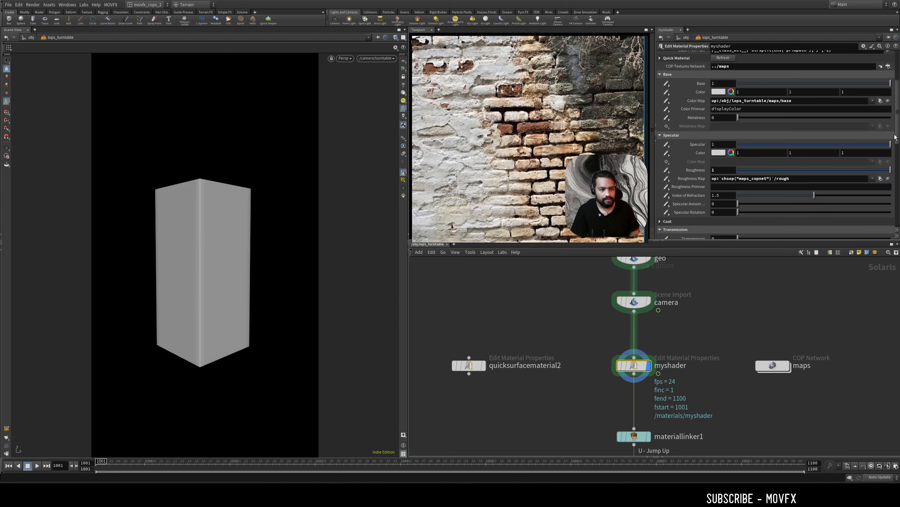
click(698, 154)
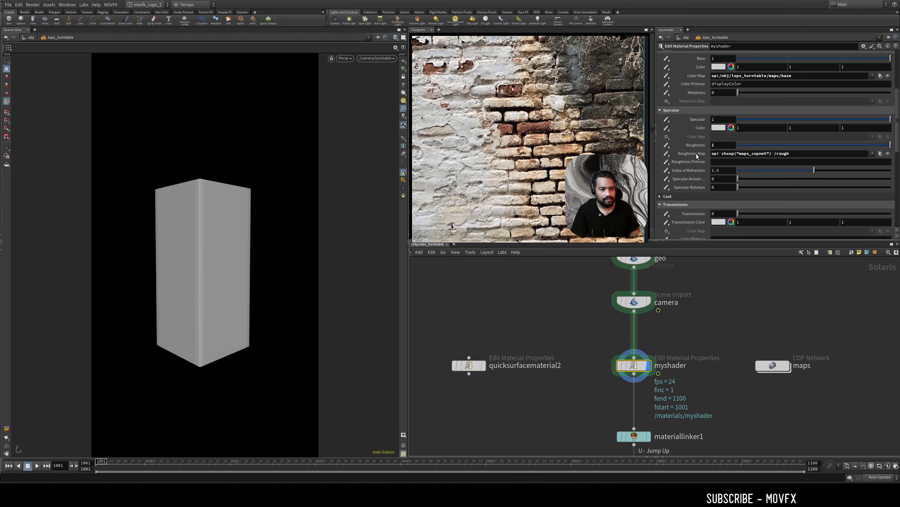
click(695, 153)
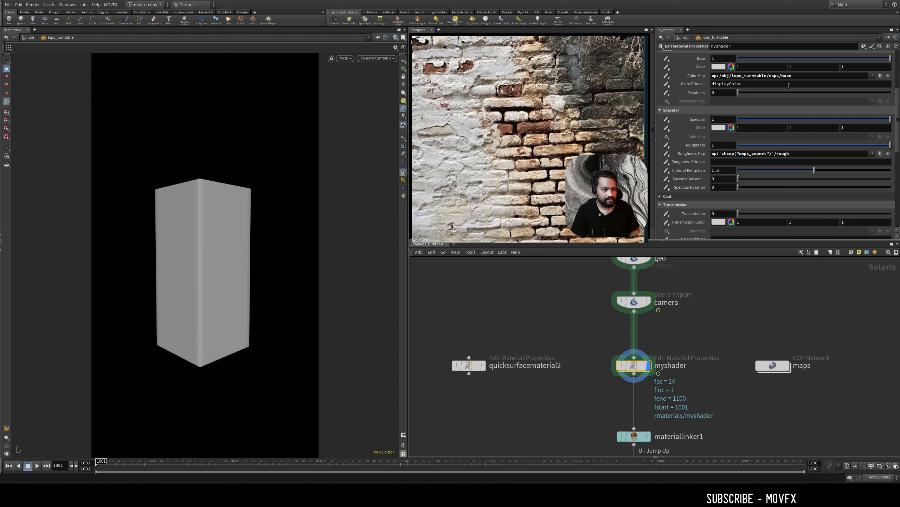
drag(803, 78, 720, 76)
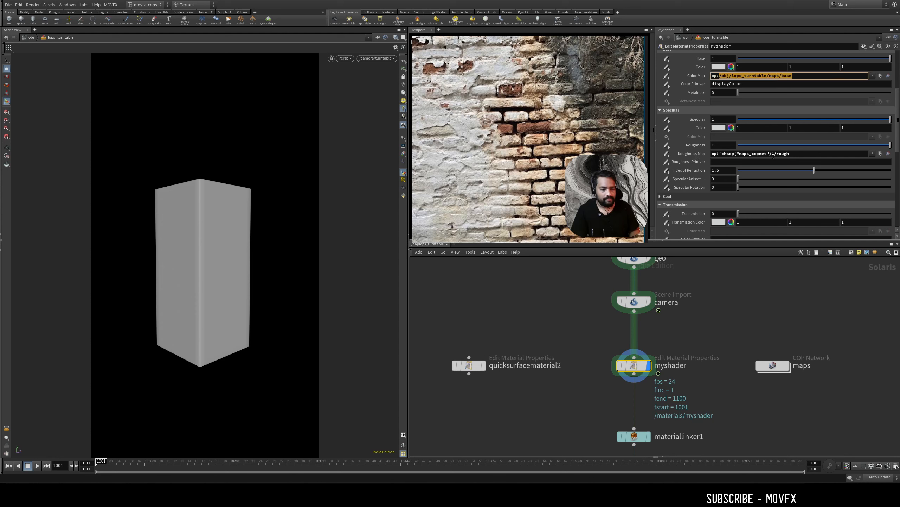
click(767, 306)
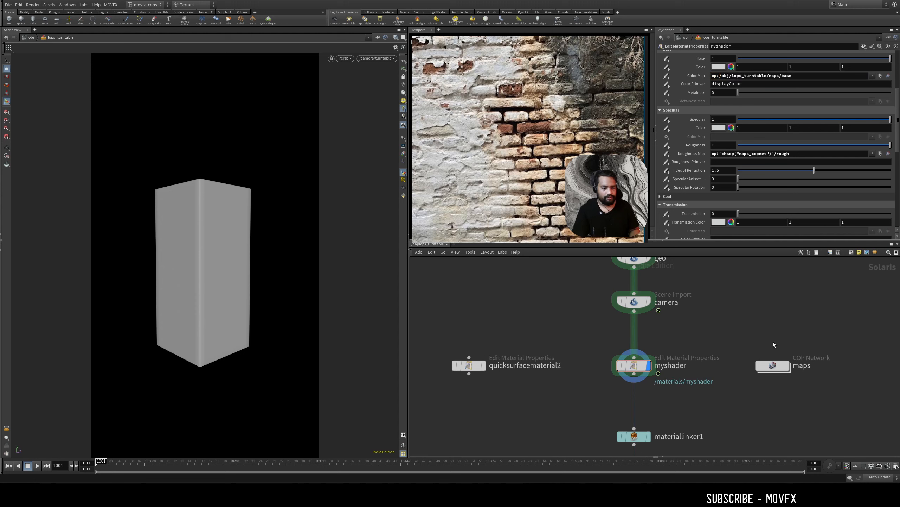
Duplicate the maps COP network above the original, keep its default name, and save the scene.
key(n)
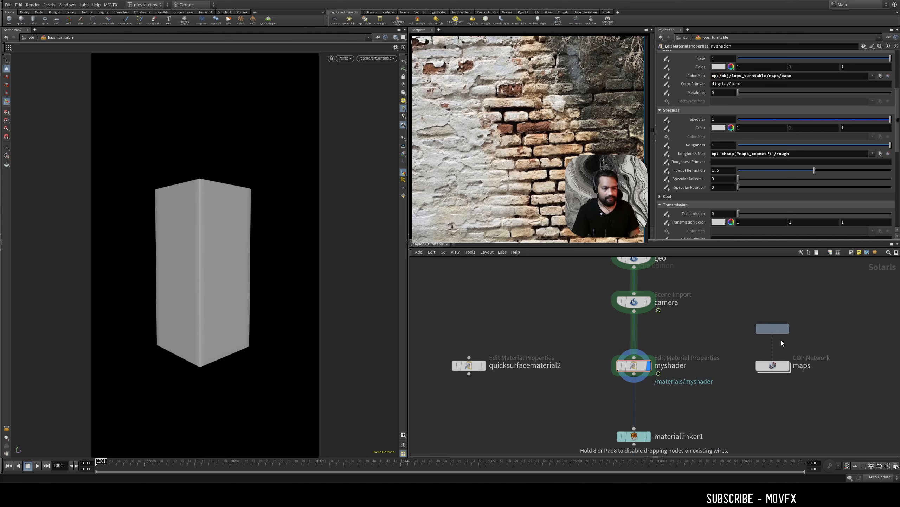
click(818, 338)
double_click(804, 328)
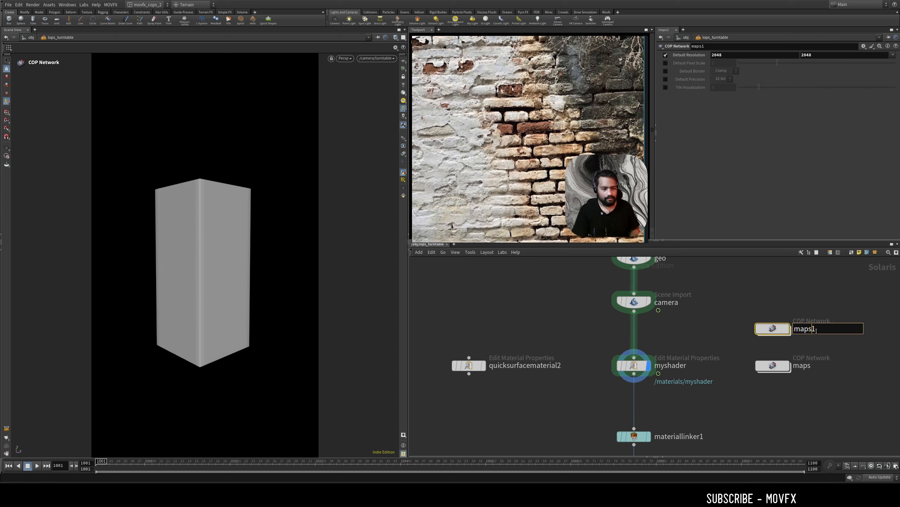
key(ctrl+s)
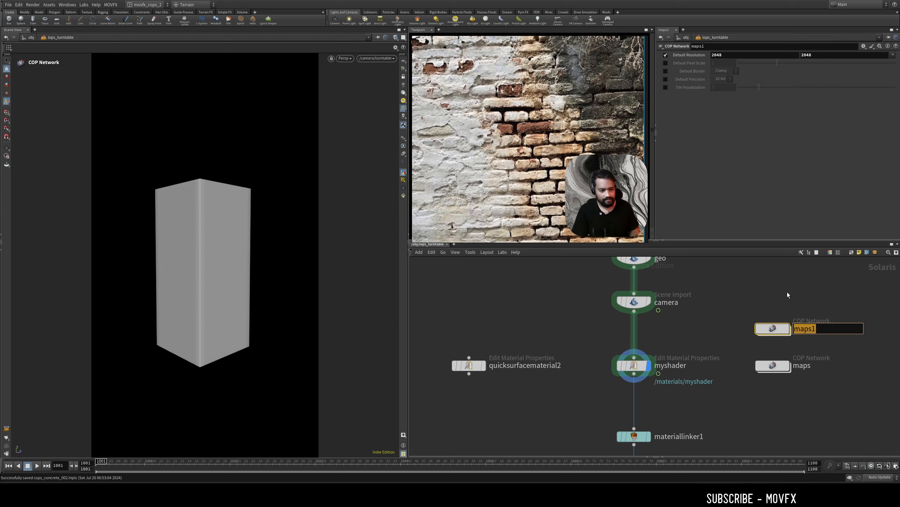
key(Return)
Set myshader's COP Textures Network to ../maps1 and highlight the Roughness Map expression that depends on it.
click(634, 366)
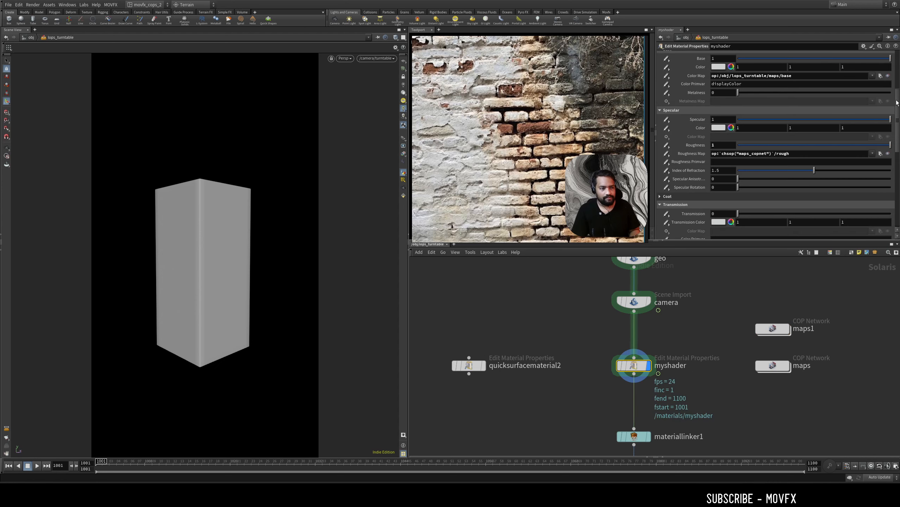
scroll(755, 105, up, 4)
click(741, 128)
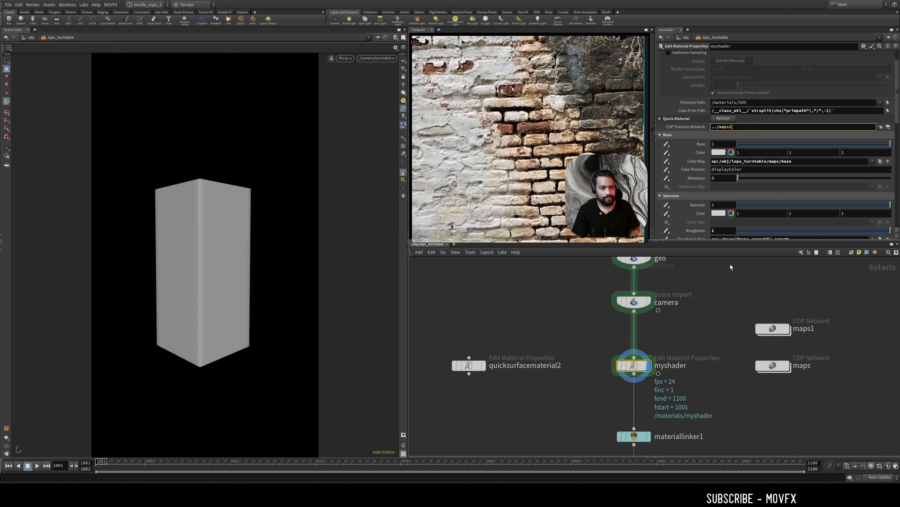
key(Return)
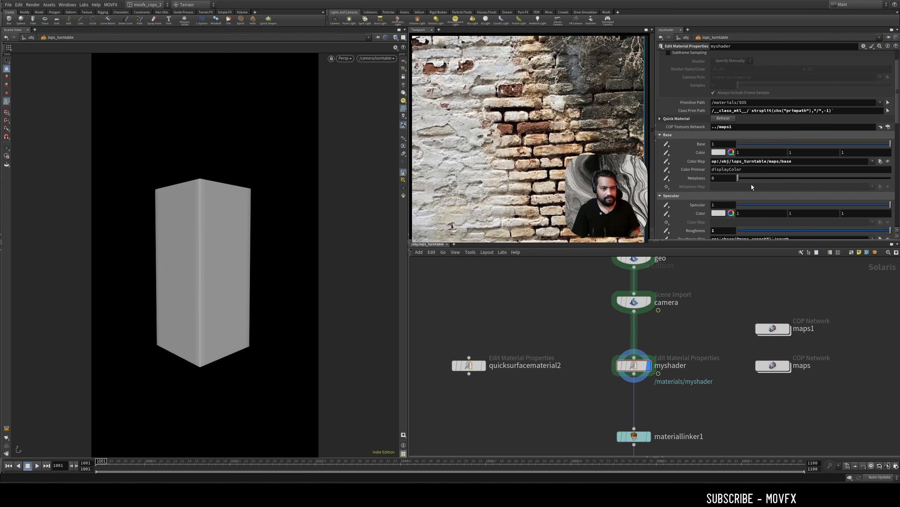
scroll(893, 130, down, 3)
drag(790, 176, 712, 177)
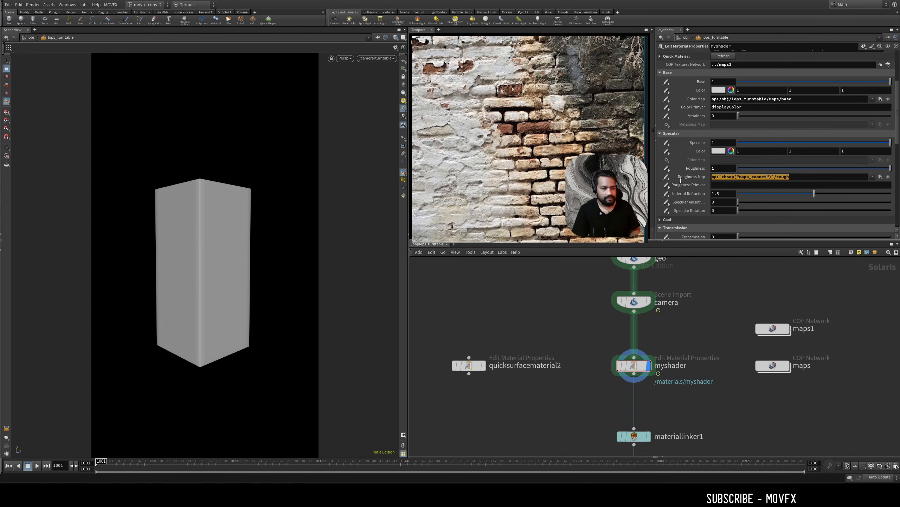
Enable the base Color Map on quicksurfacematerial2 and generate a linked COP network for it.
drag(511, 310, 460, 406)
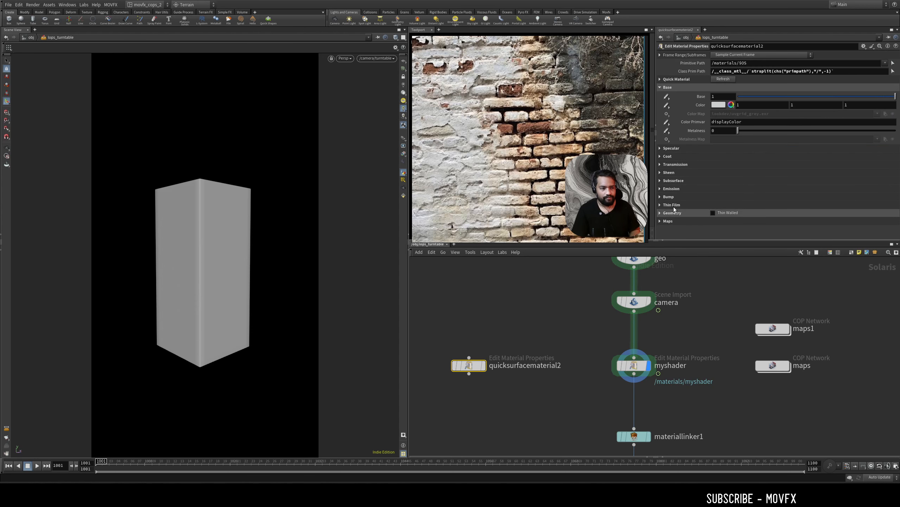
click(667, 113)
click(684, 115)
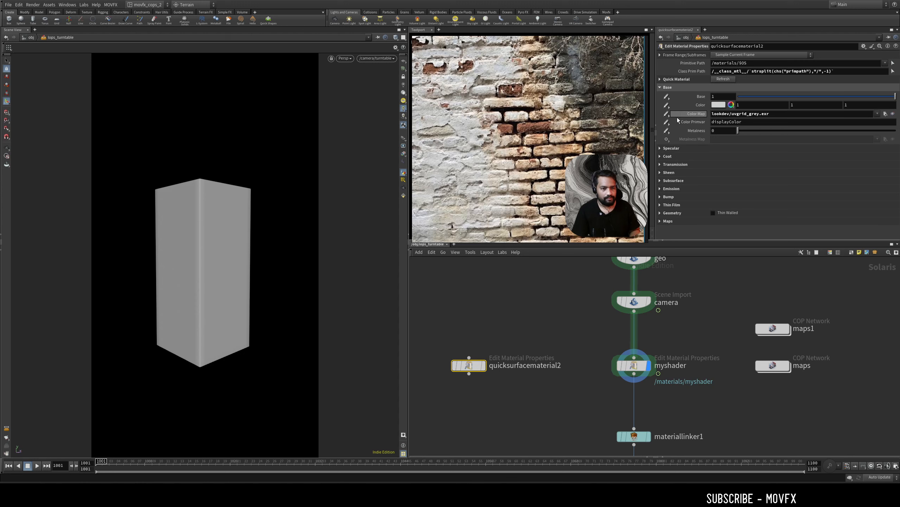
click(892, 114)
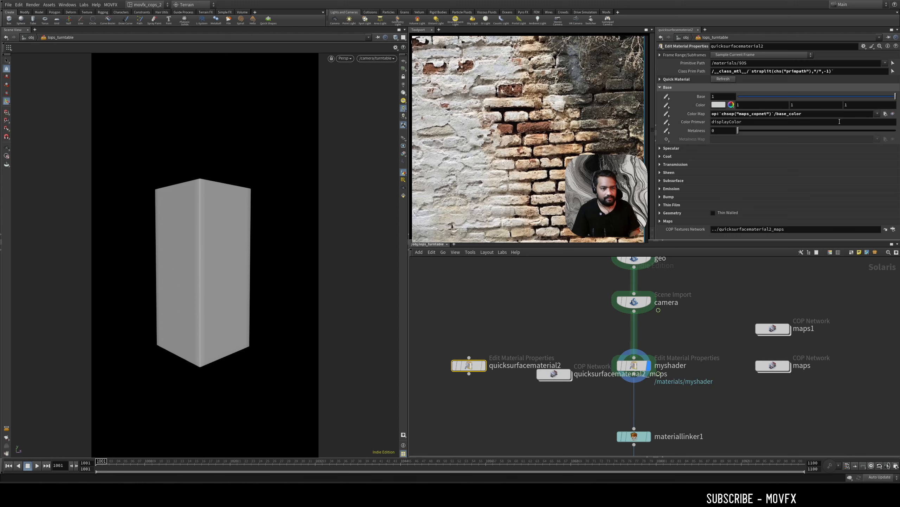
Highlight the chsop("maps_copnet") part of the Color Map reference and move the generated COP network above quicksurfacematerial2.
drag(742, 115, 720, 115)
click(775, 114)
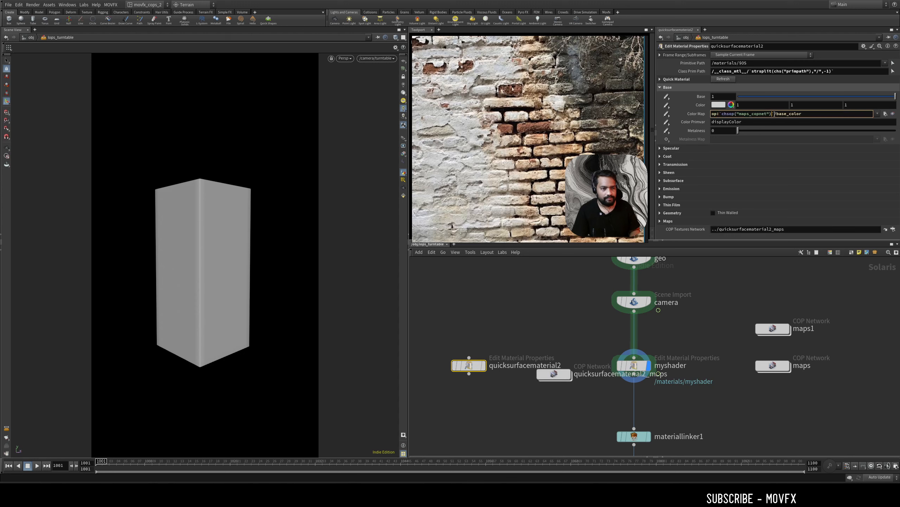
drag(775, 115, 718, 115)
drag(558, 376, 472, 322)
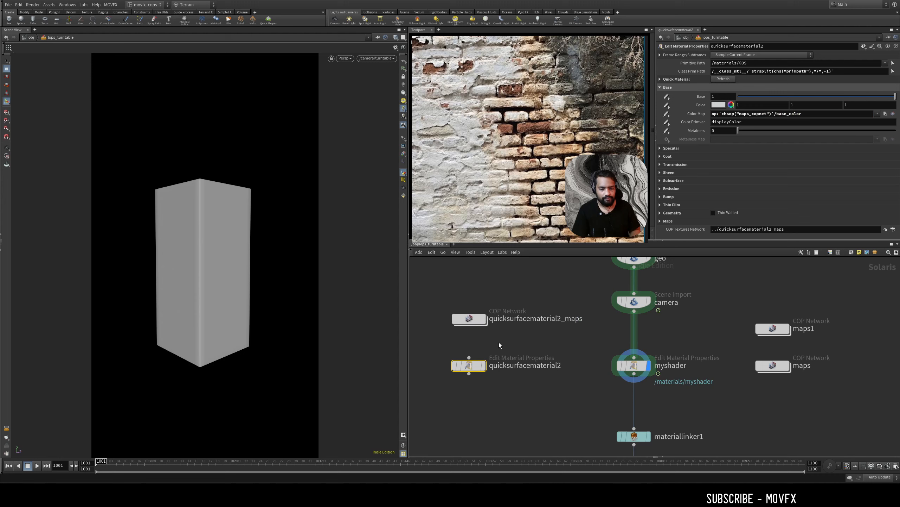
Highlight the op:`chsop("maps_copnet")`/base_color expression in quicksurfacematerial2's Color Map.
click(819, 114)
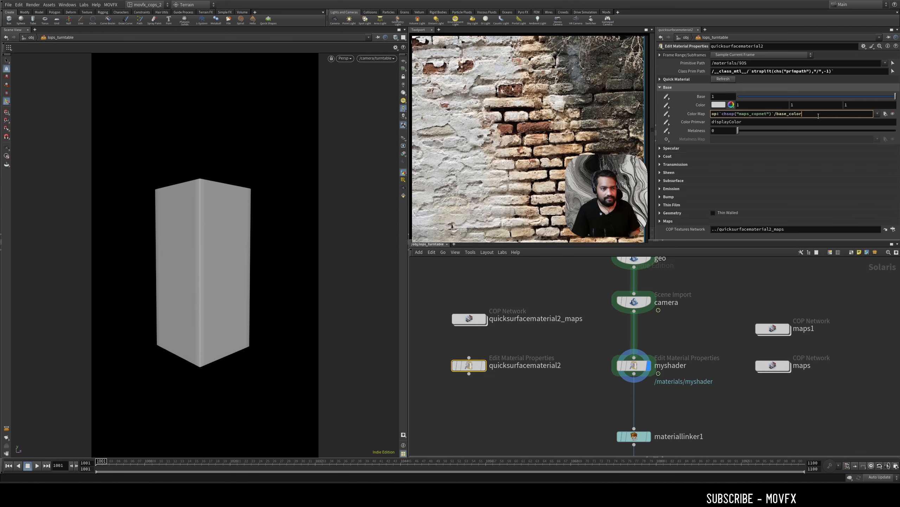
drag(780, 115, 702, 120)
click(686, 79)
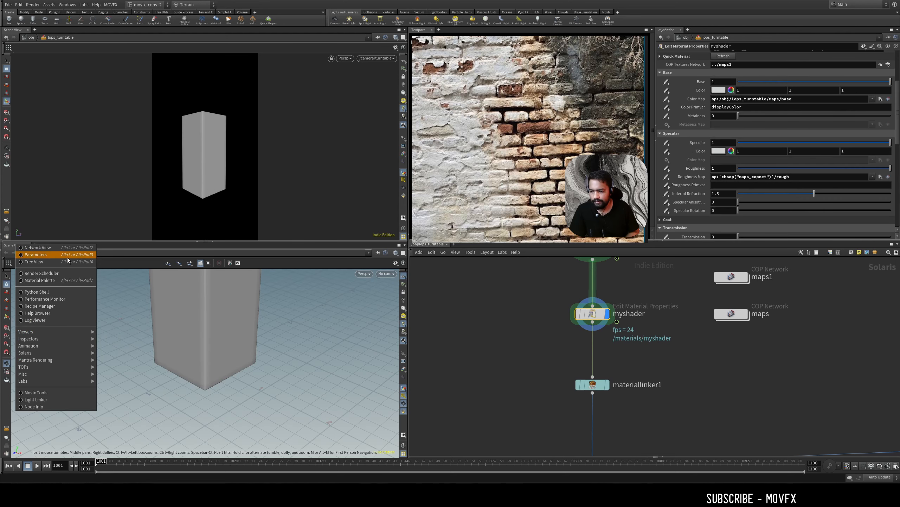
Show the Geometry Spreadsheet in the pane below the camera view and narrow its scene graph tree.
mouse_move(61, 348)
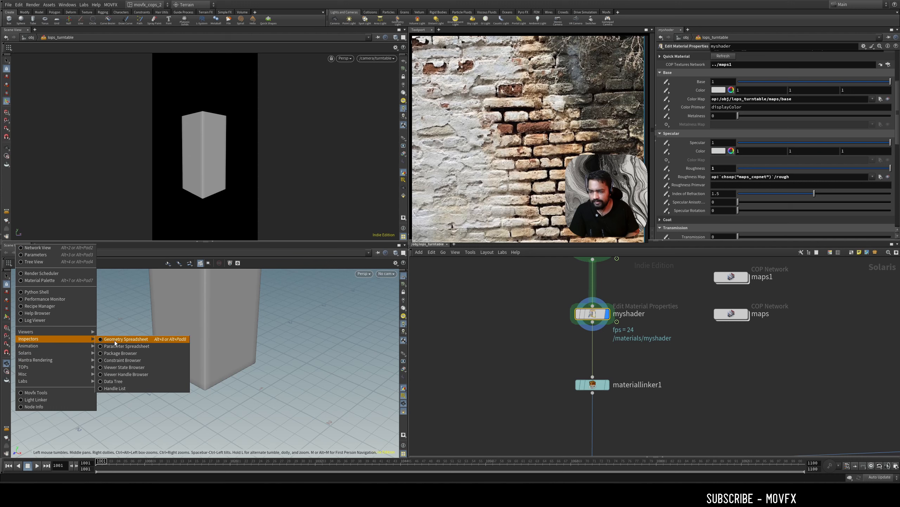
click(121, 339)
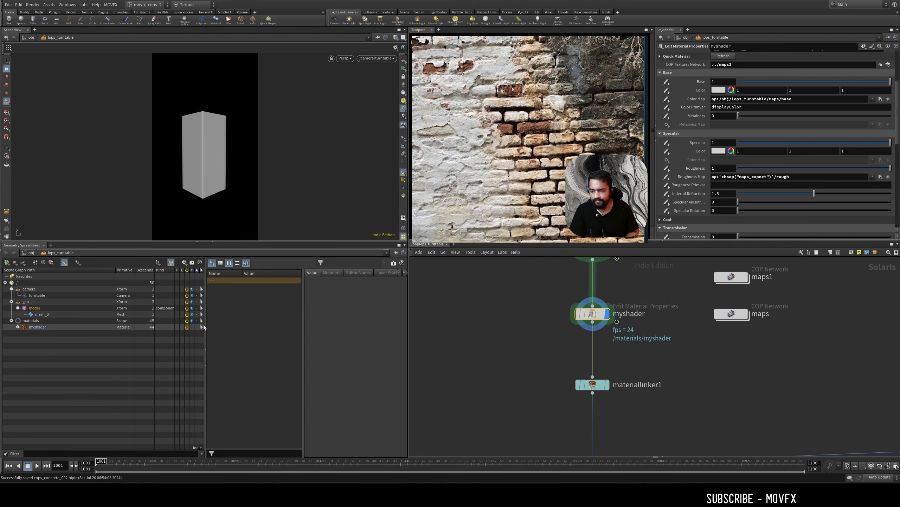
drag(205, 331, 168, 334)
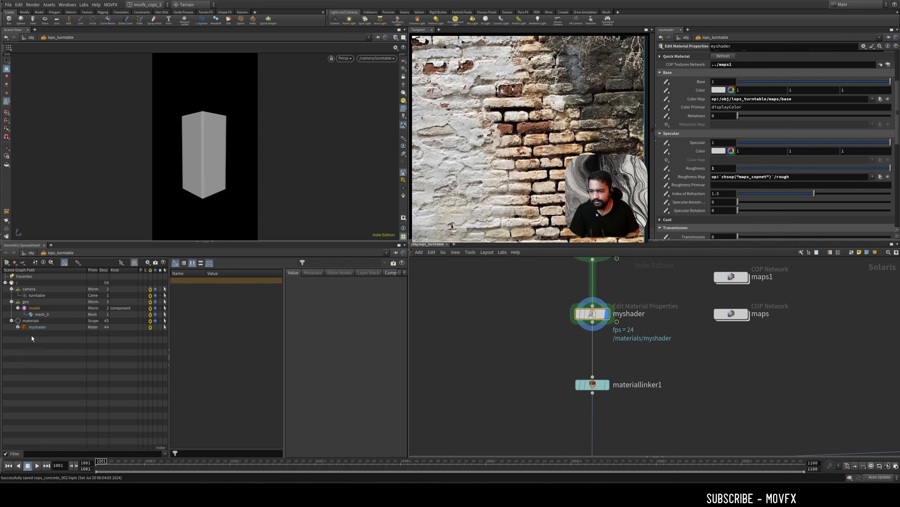
Display the camera scene import and inspect the camera and geo primitives in the scene graph.
middle_drag(628, 295, 625, 348)
click(604, 304)
click(611, 306)
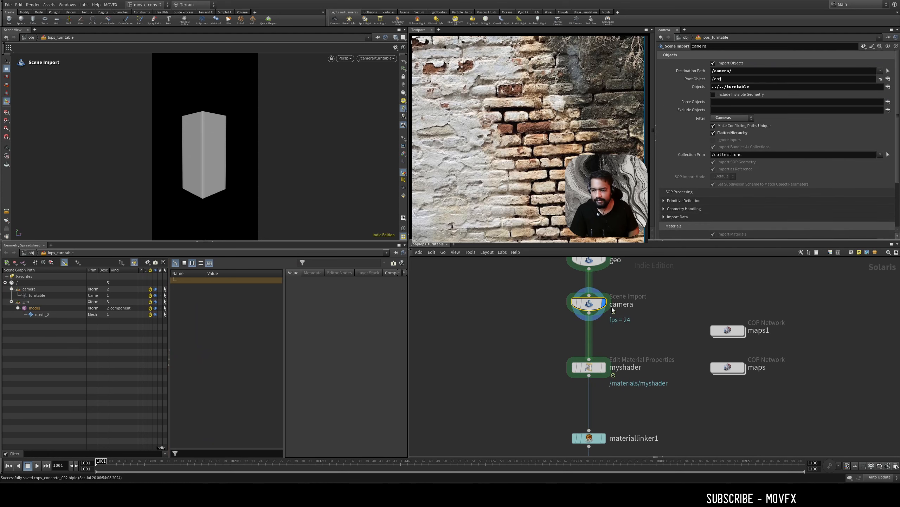
click(32, 289)
click(30, 302)
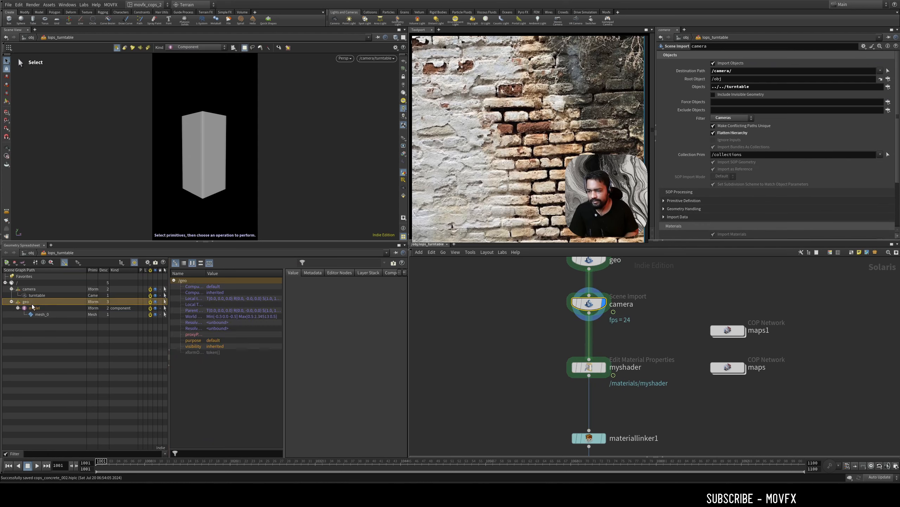
Display the myshader node and inspect the attributes of its material primitive under /materials.
click(604, 367)
drag(632, 346, 571, 389)
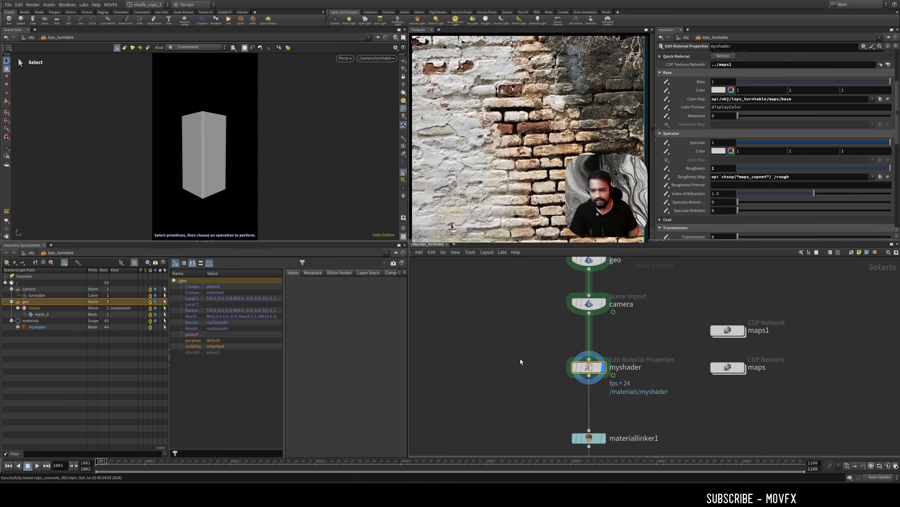
click(19, 328)
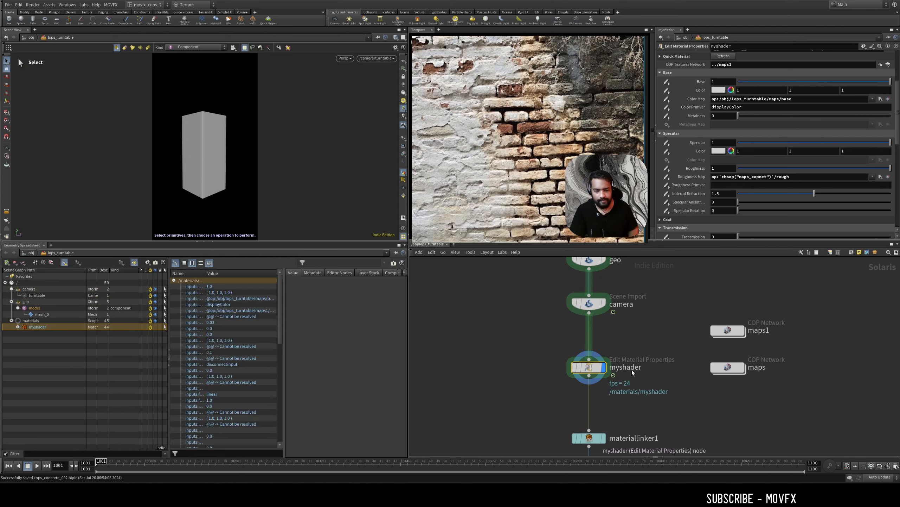
double_click(620, 367)
key(Return)
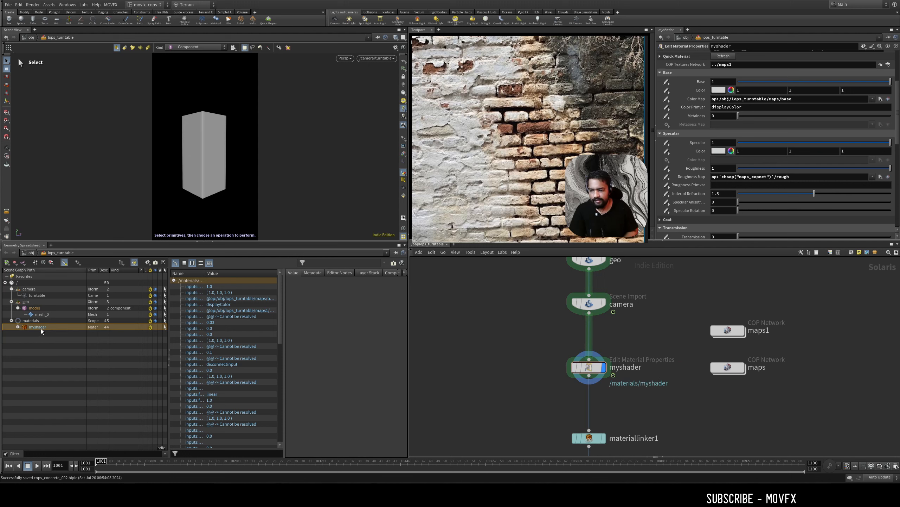
Set myshader's COP Textures Network back to ../maps.
click(727, 367)
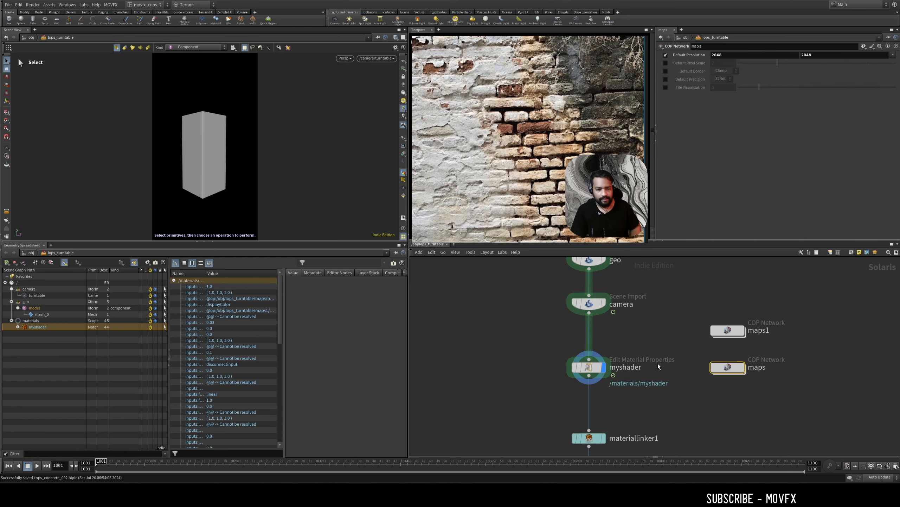
click(638, 367)
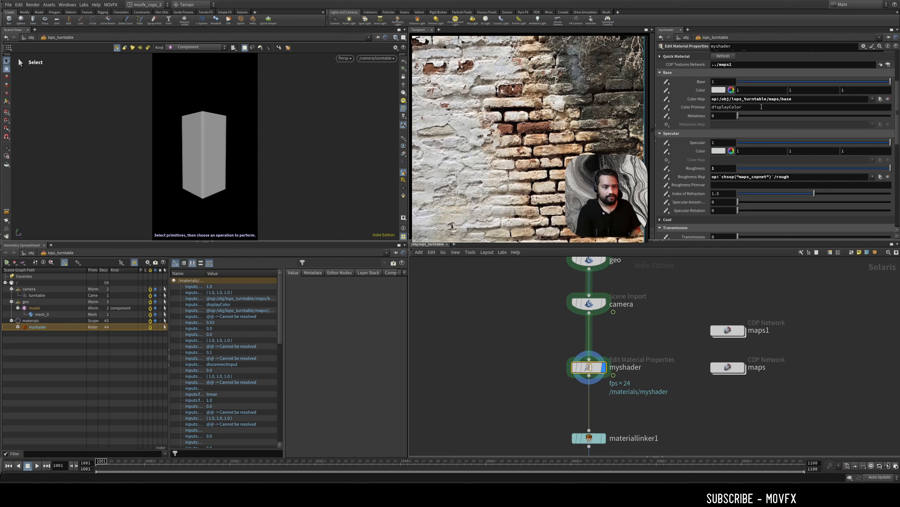
click(740, 68)
key(BackSpace)
key(Return)
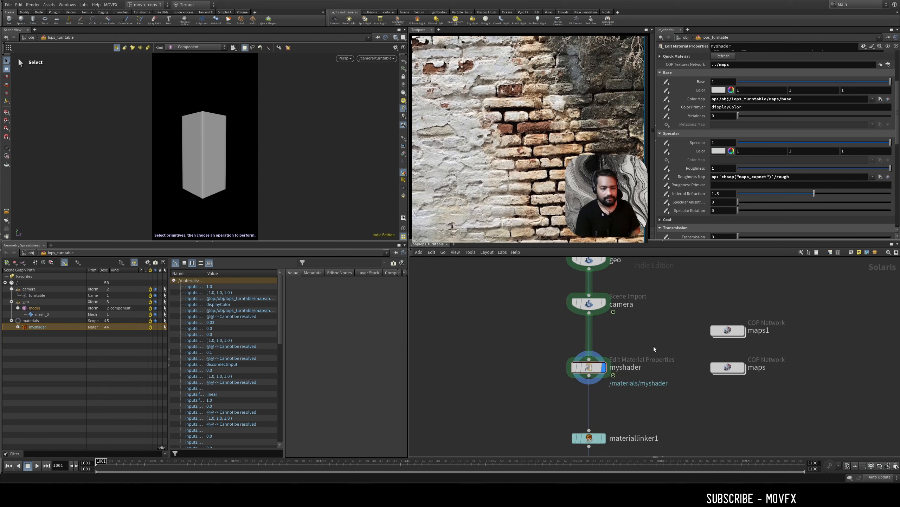
Enlarge the camera view over the Geometry Spreadsheet and display materiallinker1 to show the textured column.
middle_drag(517, 356, 493, 310)
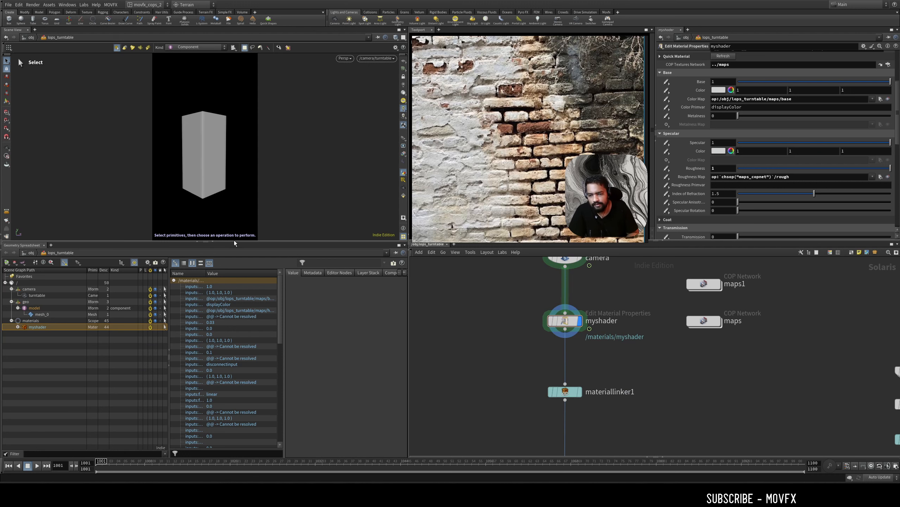
drag(234, 243, 233, 379)
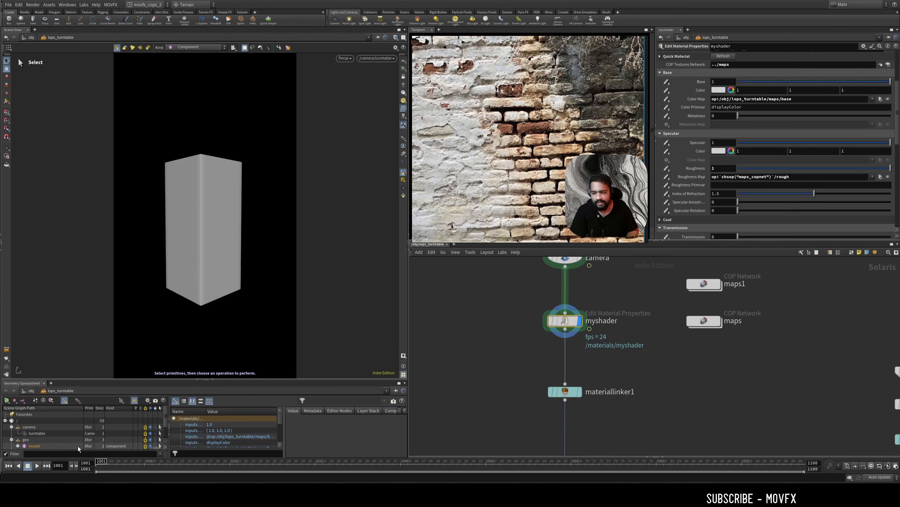
middle_drag(597, 377, 569, 328)
scroll(569, 327, up, 1)
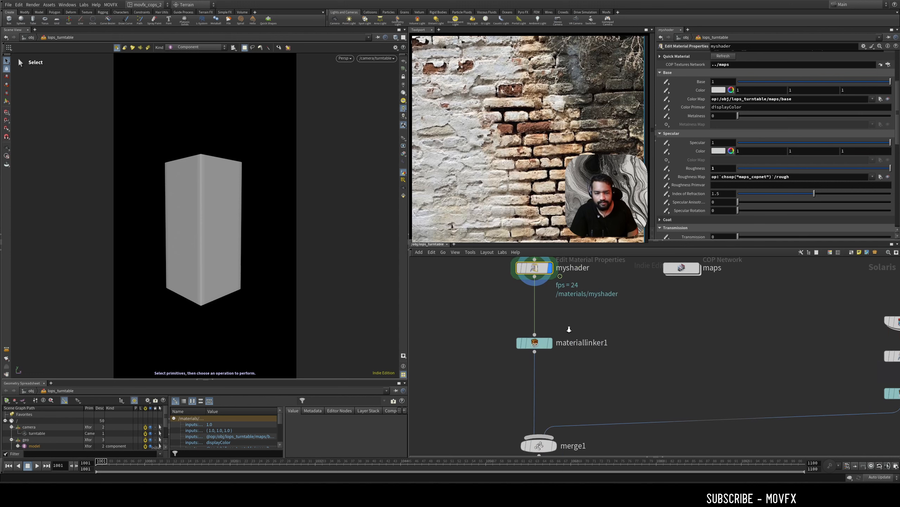
drag(574, 318, 503, 380)
click(550, 343)
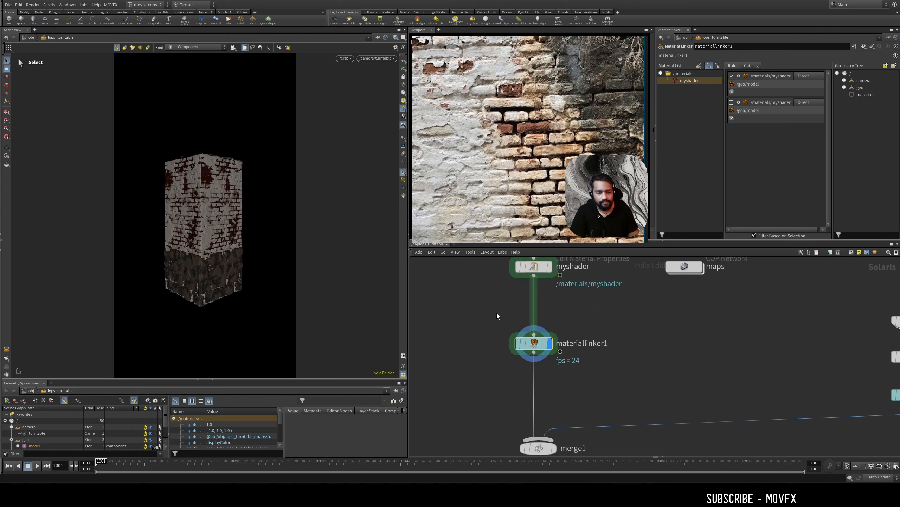
key(Tab)
text(mat)
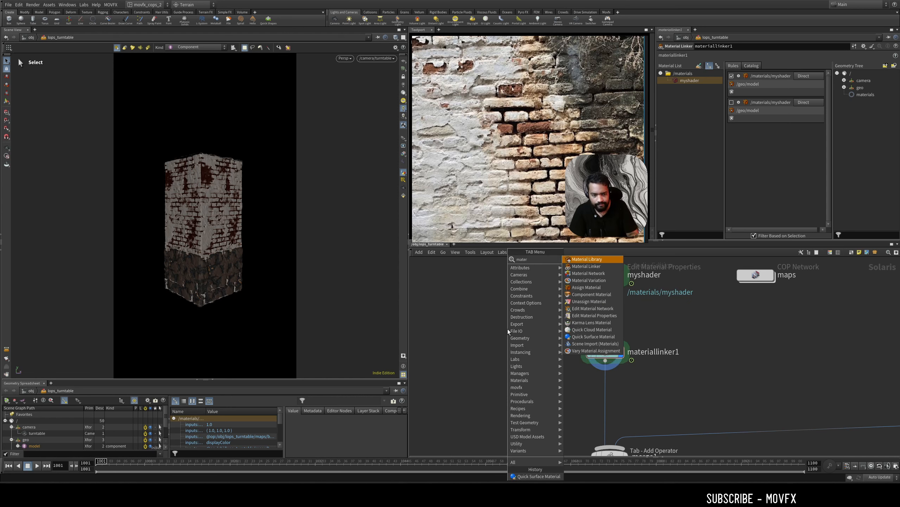
key(Return)
key(Return)
key(ctrl+z)
Add a Material Linker node beside materiallinker1, connect it to myshader's output and display it.
key(Tab)
text(mater)
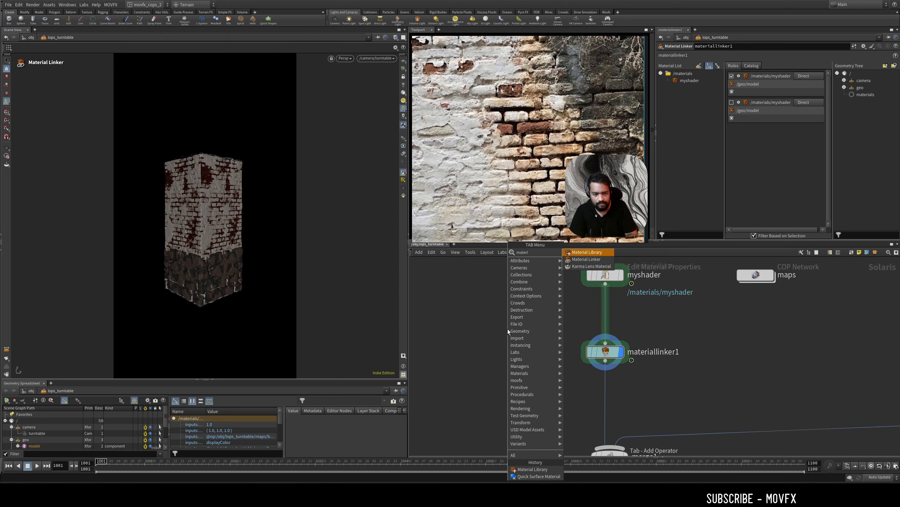
key(Return)
click(500, 345)
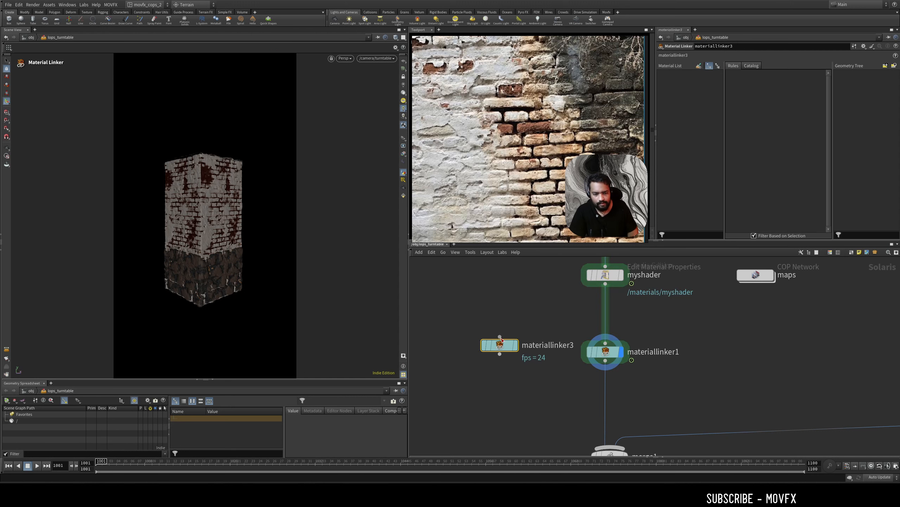
click(517, 350)
drag(537, 386, 485, 328)
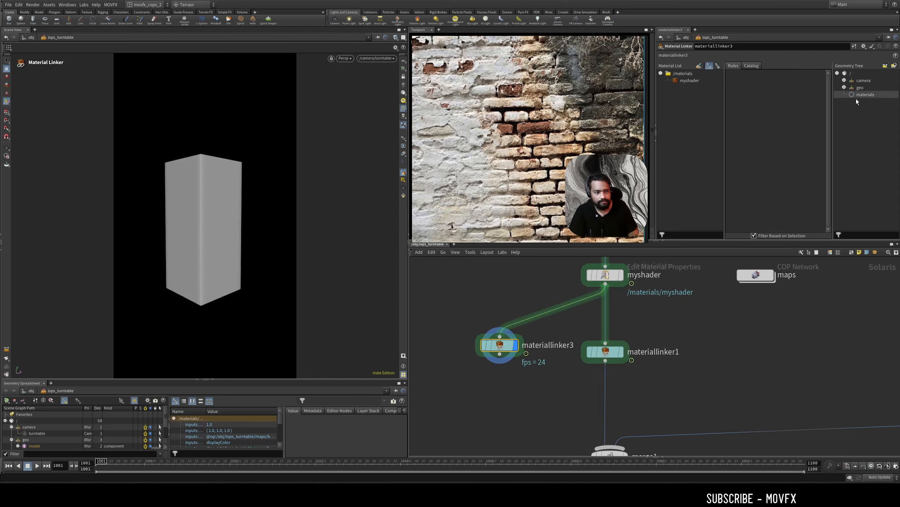
Assign the myshader material to the geo primitive in the new Material Linker and save the scene.
click(844, 81)
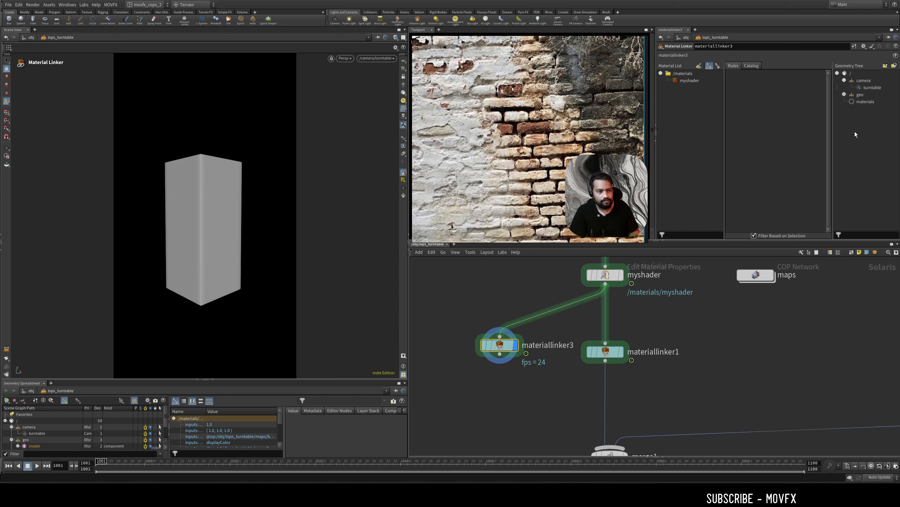
click(688, 81)
drag(688, 80, 862, 93)
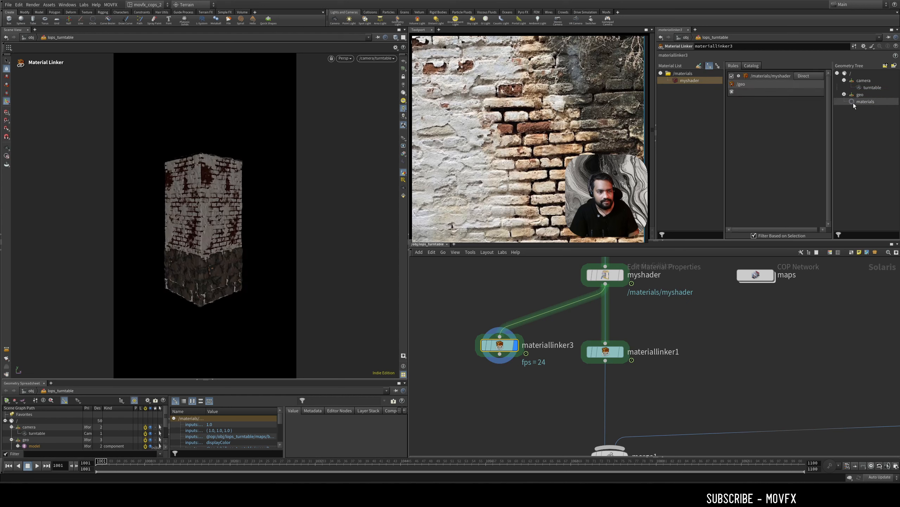
key(ctrl+s)
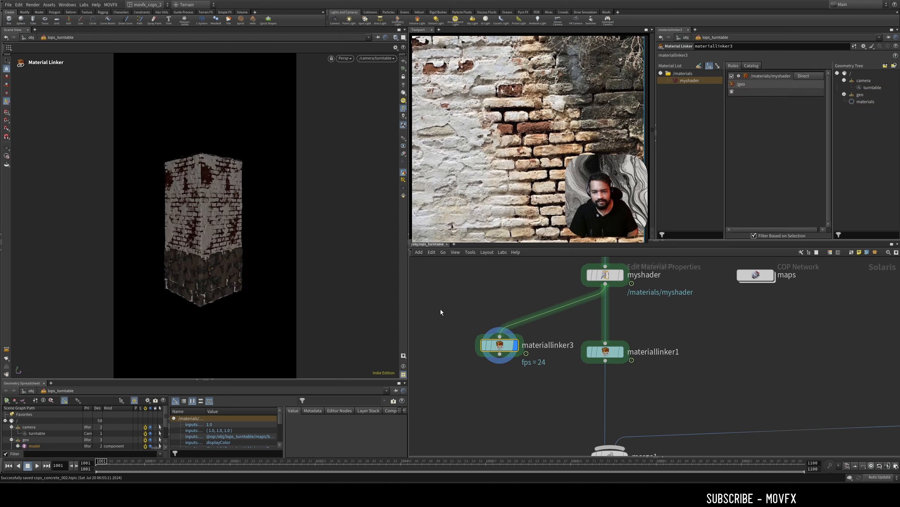
Move materiallinker3 slightly away from the main chain and display materiallinker1.
drag(543, 385, 477, 342)
drag(514, 381, 460, 321)
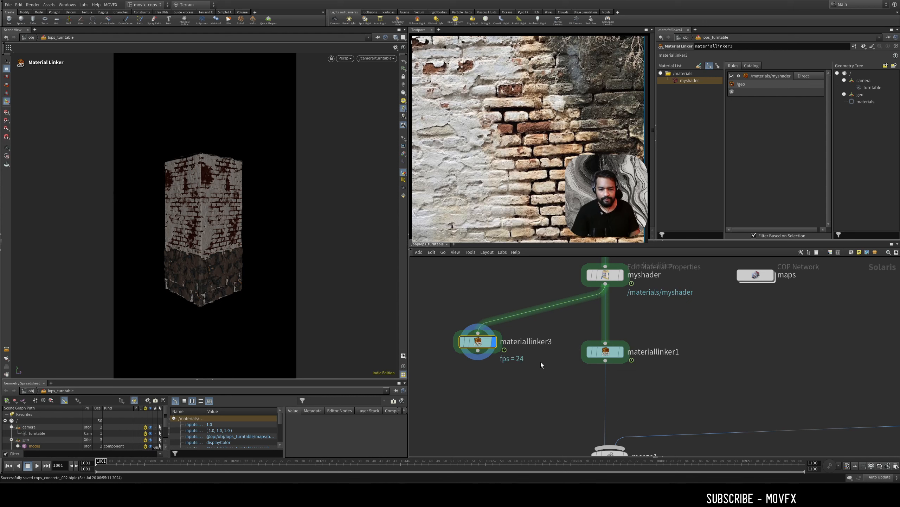
click(619, 351)
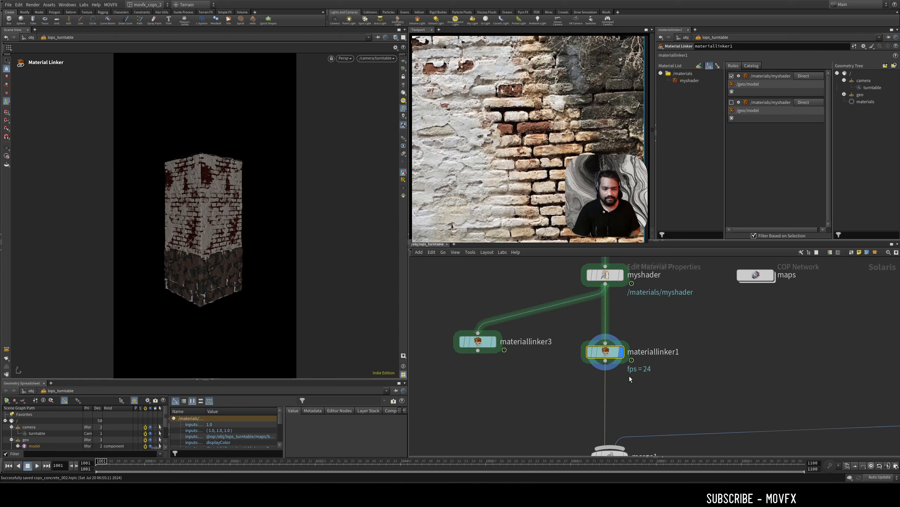
Scrub the timeline to frame 1056 to view the turning column, and select myshader.
middle_drag(646, 329, 584, 349)
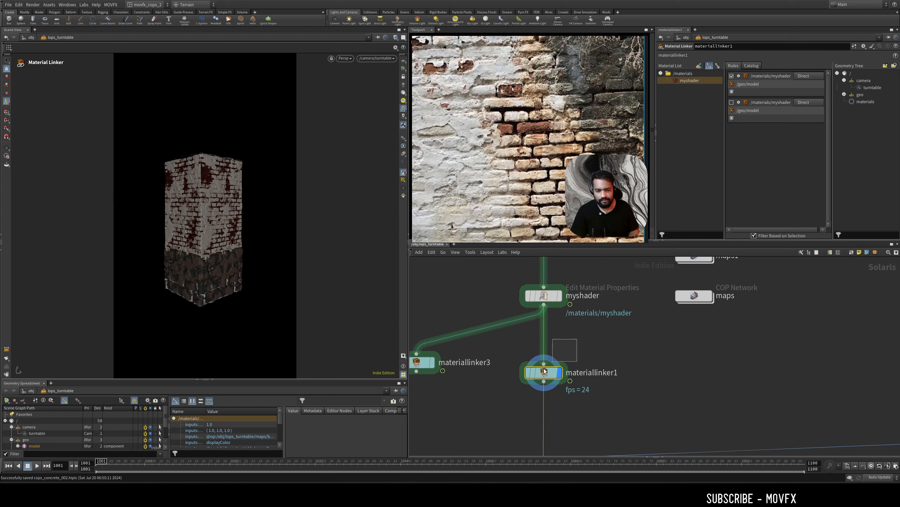
drag(229, 462, 486, 433)
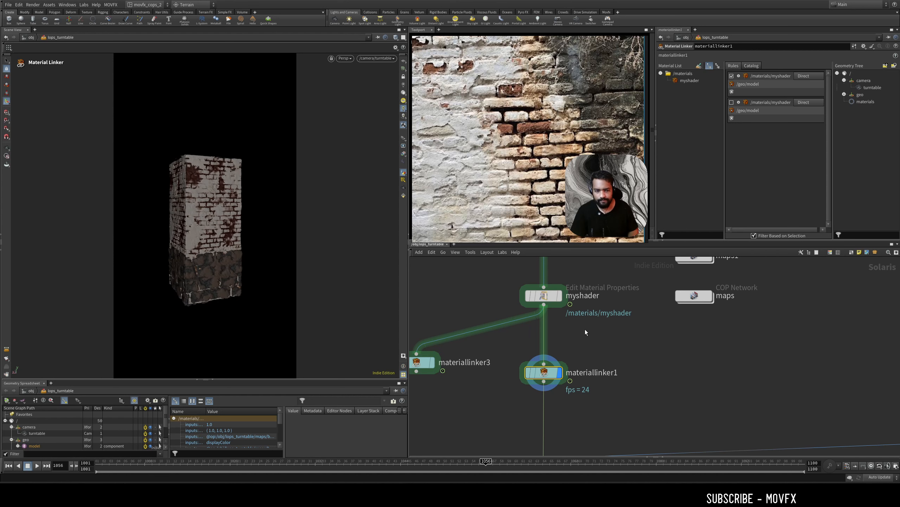
middle_drag(596, 334, 537, 321)
click(524, 340)
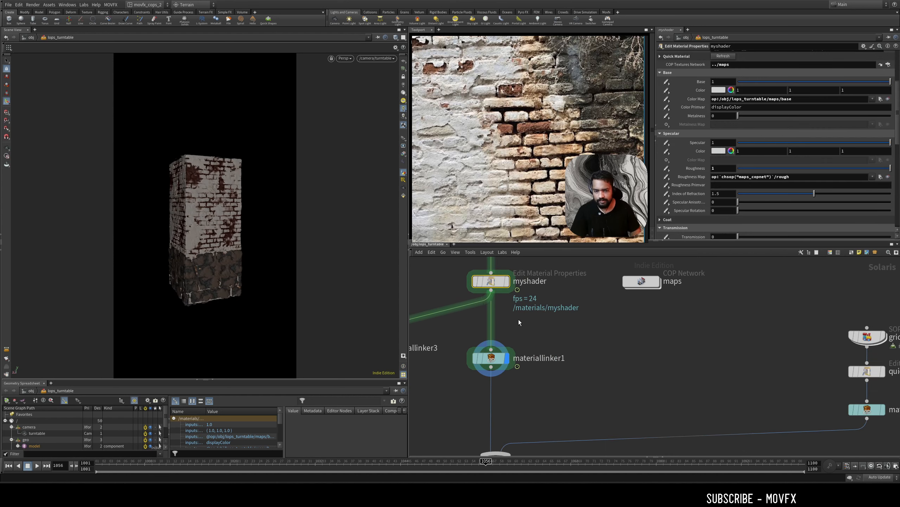
Display the grid1 node of the ground branch and view it framed in the free perspective view.
middle_drag(566, 388, 581, 302)
right_drag(581, 303, 574, 311)
middle_drag(610, 303, 558, 330)
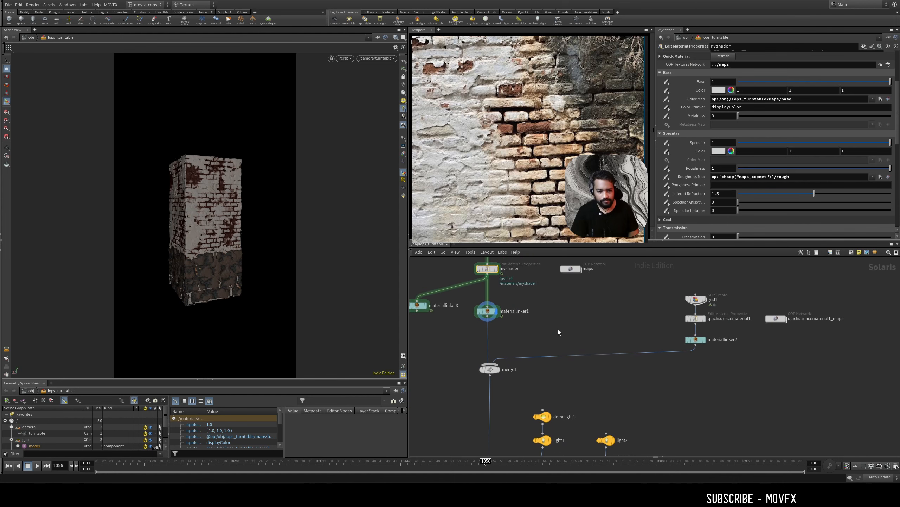
right_drag(559, 330, 665, 324)
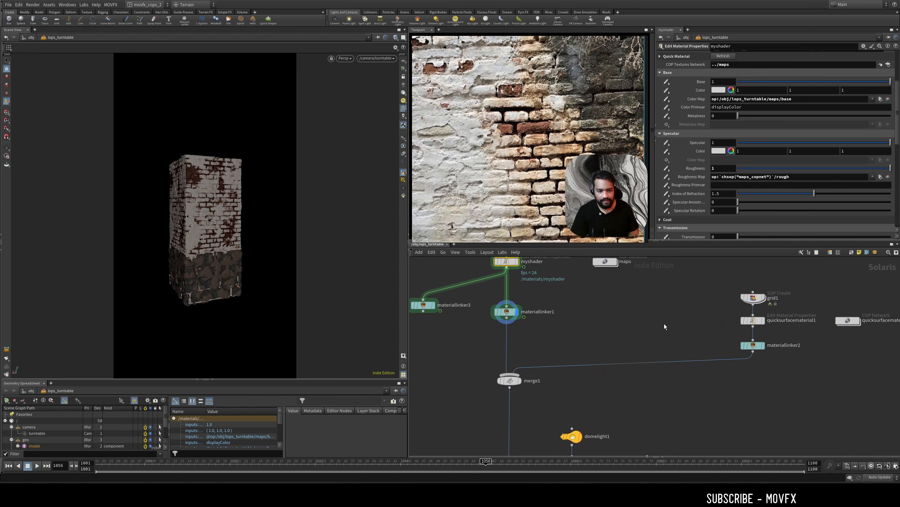
click(764, 298)
click(749, 300)
key(space+g)
drag(285, 273, 307, 321)
Display merge1 and examine the textured column together with the ground around its base.
click(520, 380)
click(509, 381)
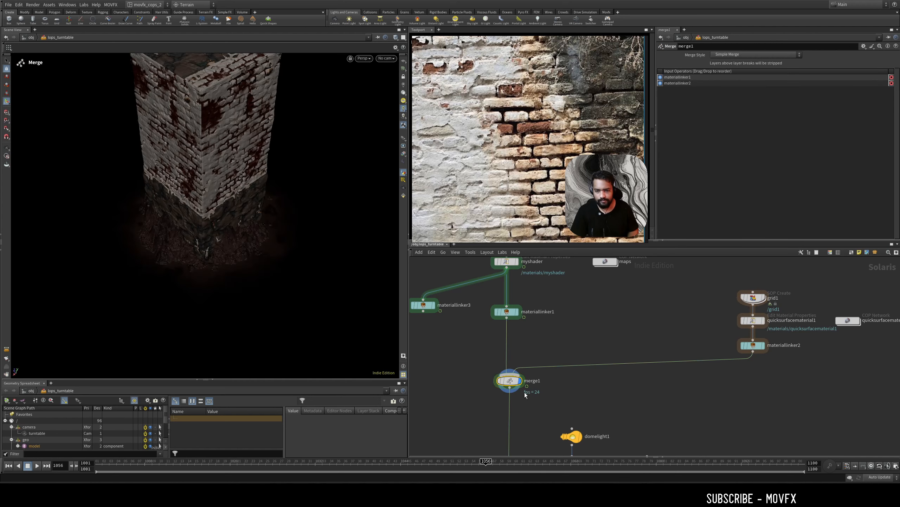
key(space+g)
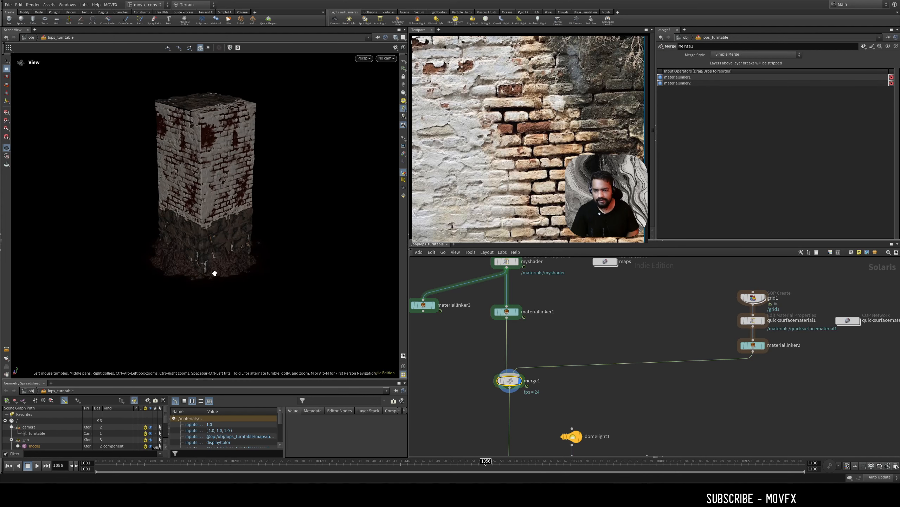
scroll(219, 268, up, 4)
mouse_move(237, 259)
mouse_down()
mouse_move(247, 261)
mouse_move(229, 255)
mouse_up()
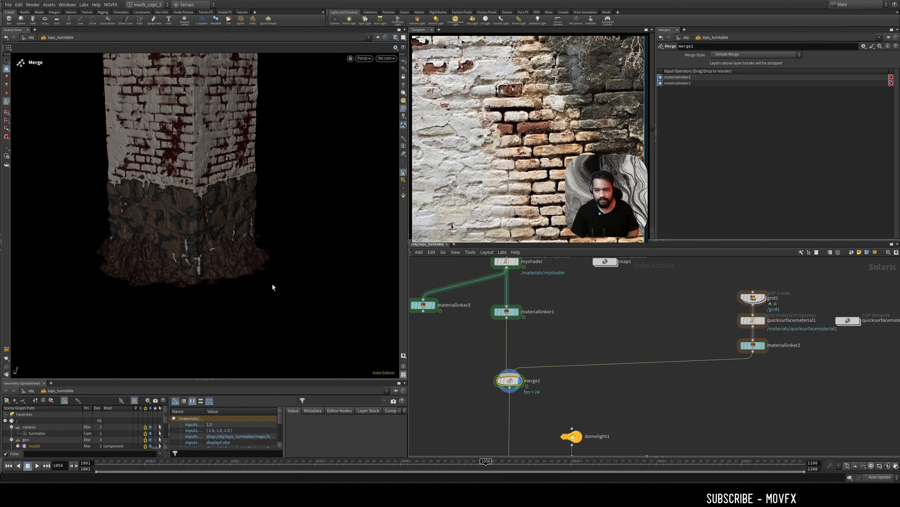
alt+drag(237, 260, 216, 260)
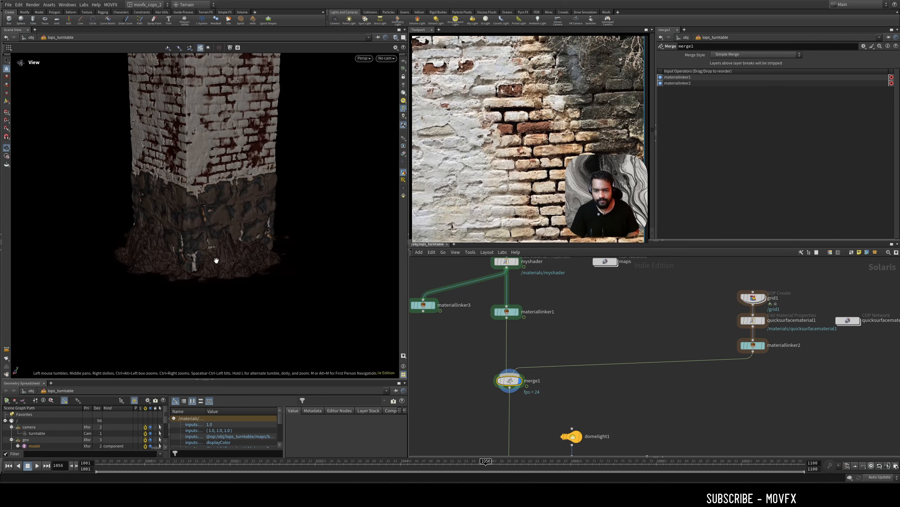
Display grid1 in the ground branch, switch to quicksurfacematerial1, and review its base color and roughness map settings.
middle_drag(777, 279, 700, 316)
scroll(700, 315, up, 1)
click(683, 336)
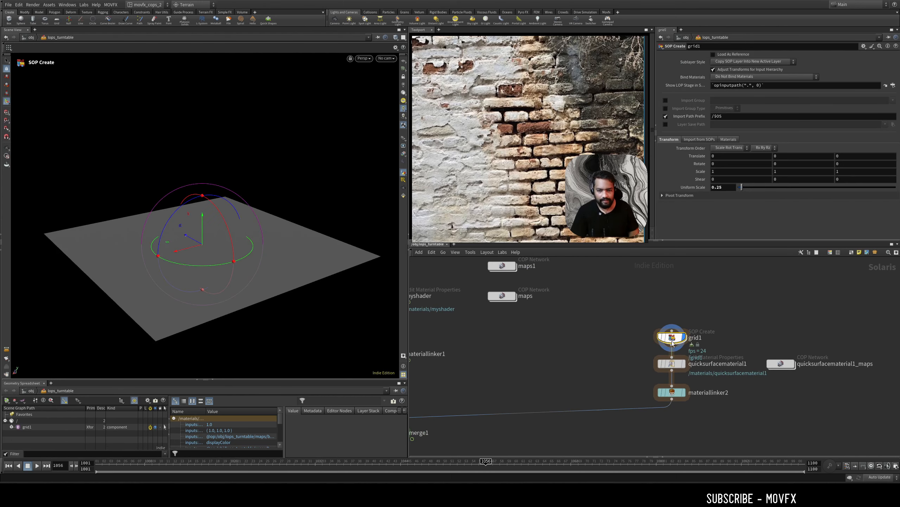
click(686, 349)
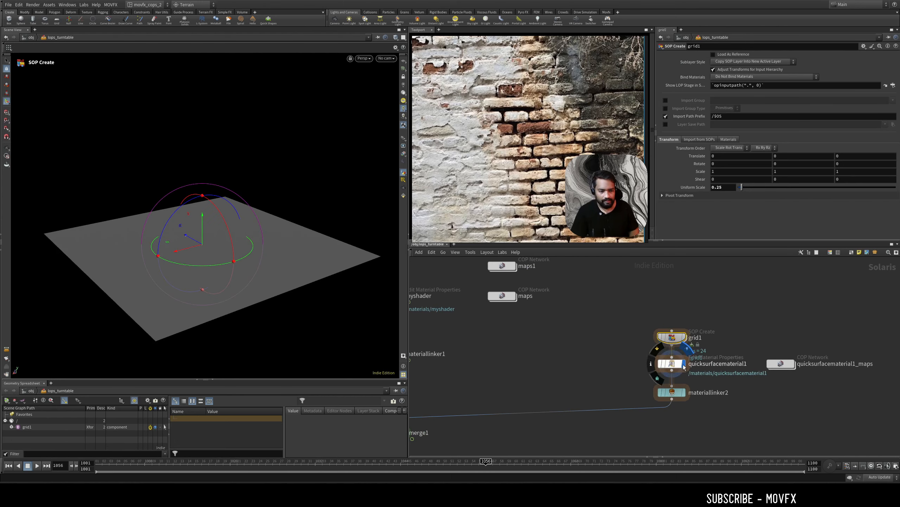
drag(622, 355, 714, 370)
middle_drag(782, 353, 699, 358)
mouse_move(698, 369)
mouse_down()
mouse_move(734, 369)
mouse_move(695, 369)
mouse_up()
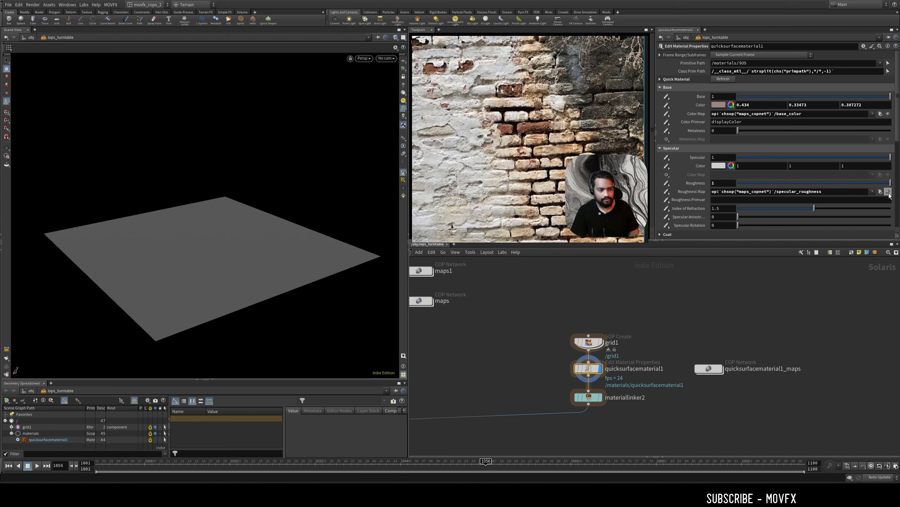
Open the quicksurfacematerial1_maps network and select its specular_roughness, base_color, bump_height and opacity output nodes.
double_click(709, 369)
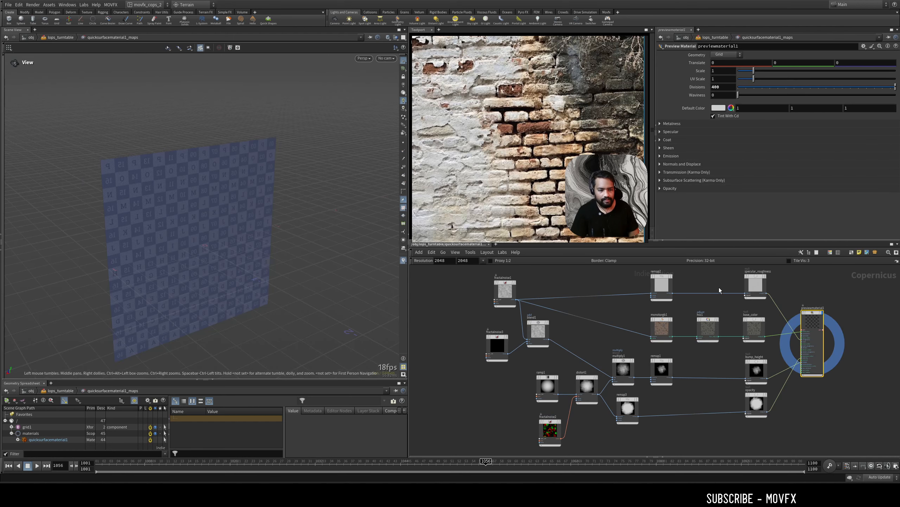
middle_drag(715, 283, 654, 303)
drag(692, 288, 682, 439)
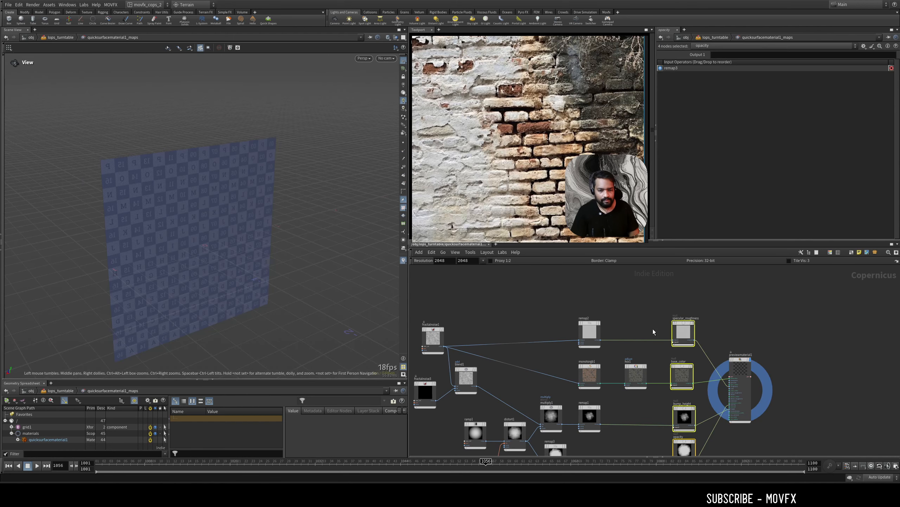
middle_drag(643, 313, 679, 323)
scroll(667, 305, down, 3)
scroll(679, 304, up, 2)
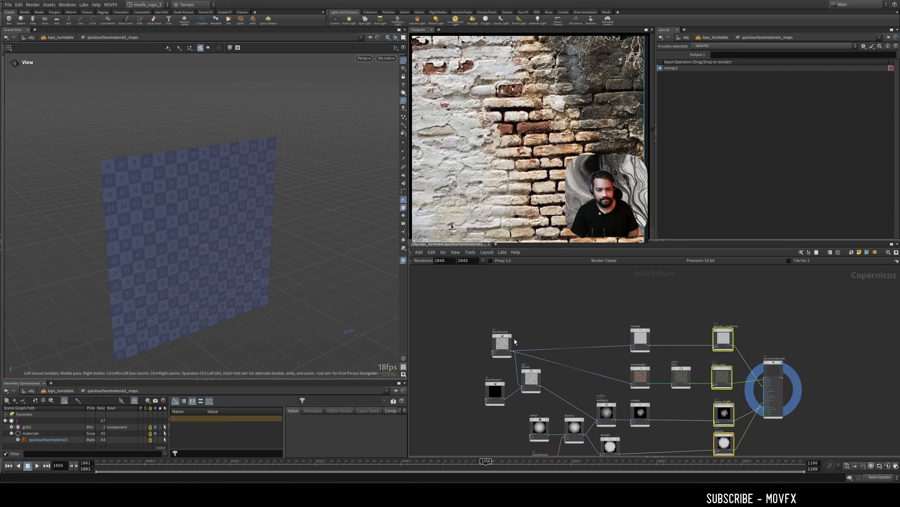
scroll(542, 345, up, 2)
Display fractalnoise1 in the viewport and select it to examine its noise pattern and settings.
click(499, 327)
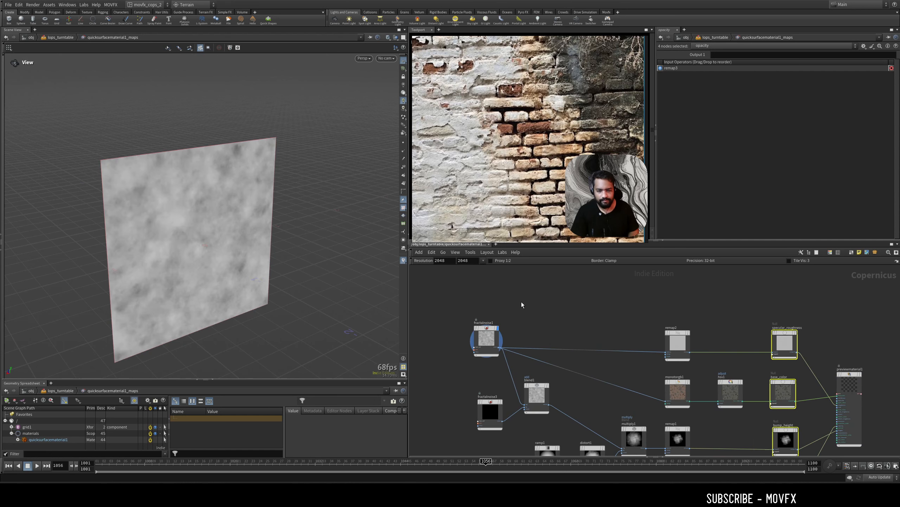
click(487, 336)
drag(283, 307, 254, 300)
middle_drag(659, 317, 585, 309)
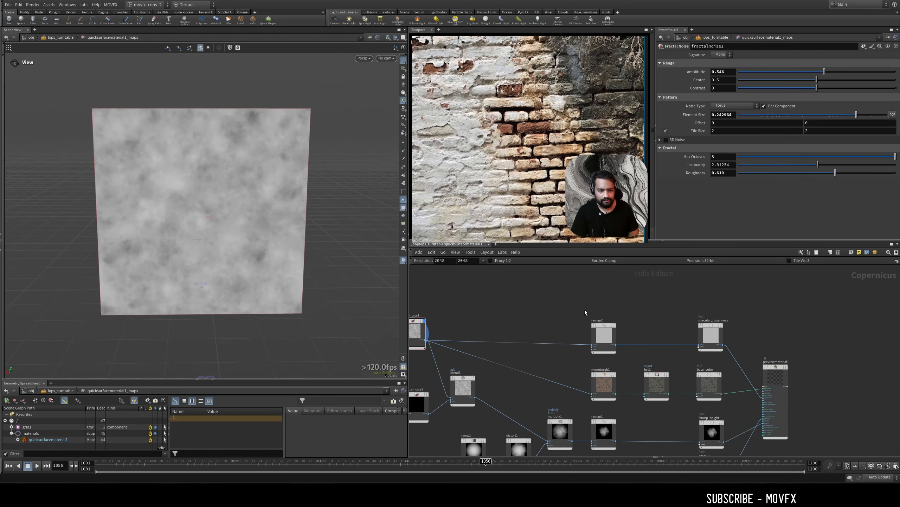
Follow the noise into the map branches, then display and select blend1 to examine the combined noise.
scroll(603, 314, up, 2)
click(624, 316)
click(614, 348)
middle_drag(514, 385, 651, 326)
click(570, 349)
click(549, 368)
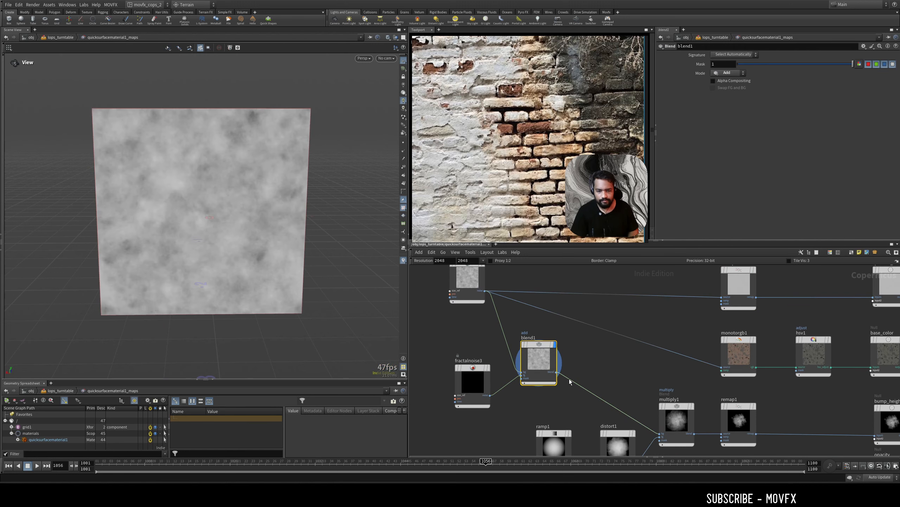
Display and select ramp1 to examine the concentric gradient from several angles.
middle_drag(613, 376, 610, 317)
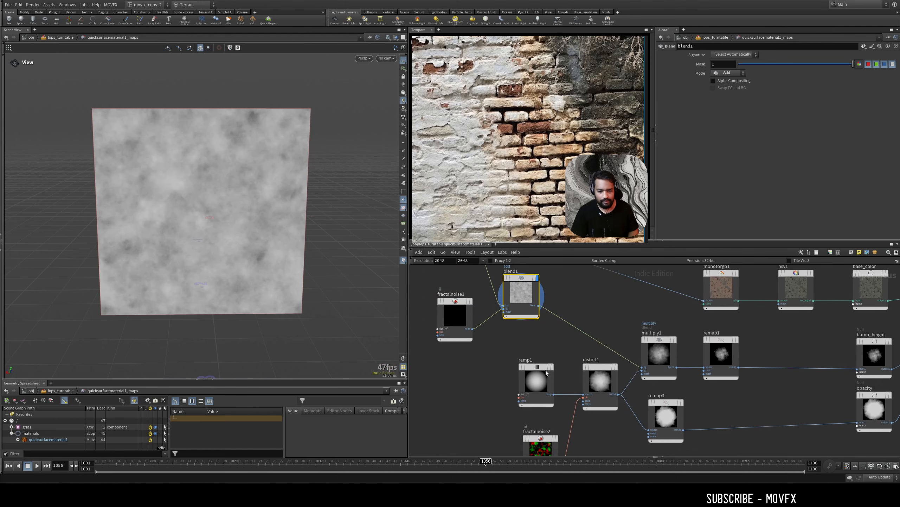
click(552, 367)
click(536, 381)
drag(273, 304, 270, 276)
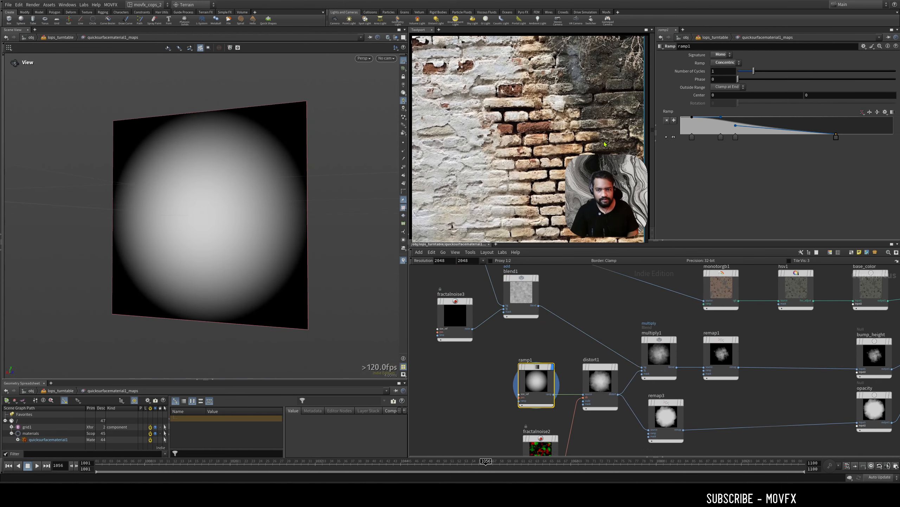
drag(241, 234, 278, 241)
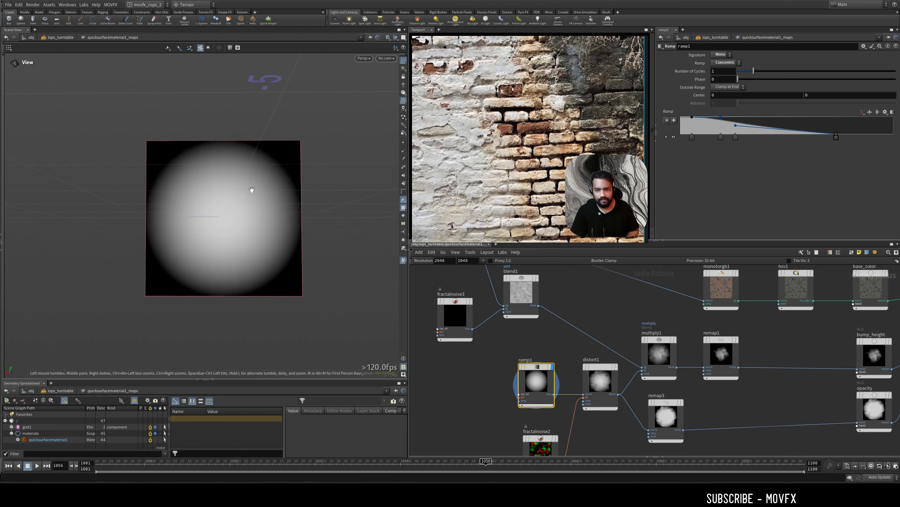
middle_drag(443, 311, 427, 274)
Display and select distort1 to examine how the noise breaks up the circular gradient.
mouse_move(602, 333)
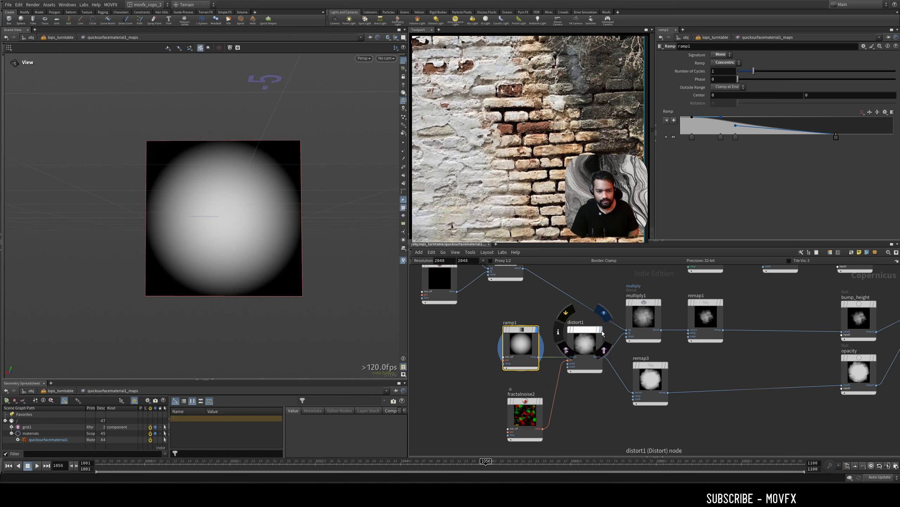
click(605, 315)
drag(595, 418, 576, 358)
scroll(305, 244, up, 5)
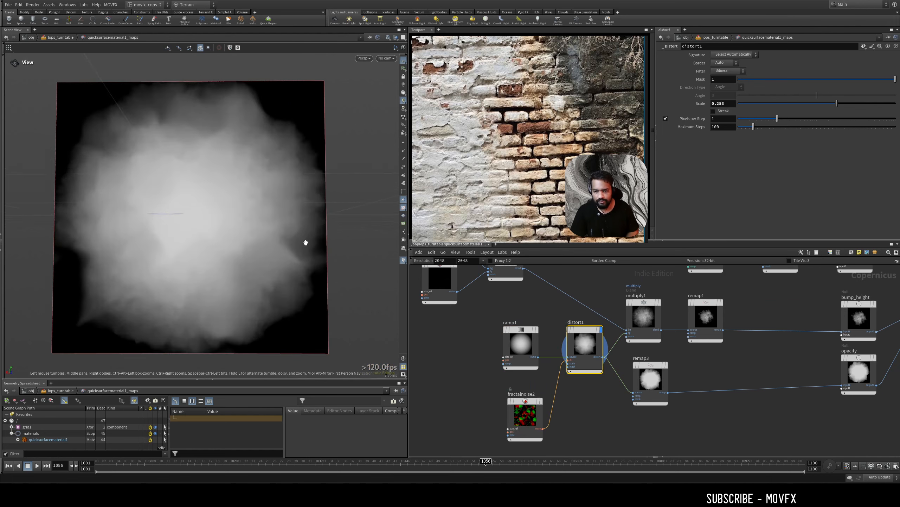
drag(305, 243, 258, 179)
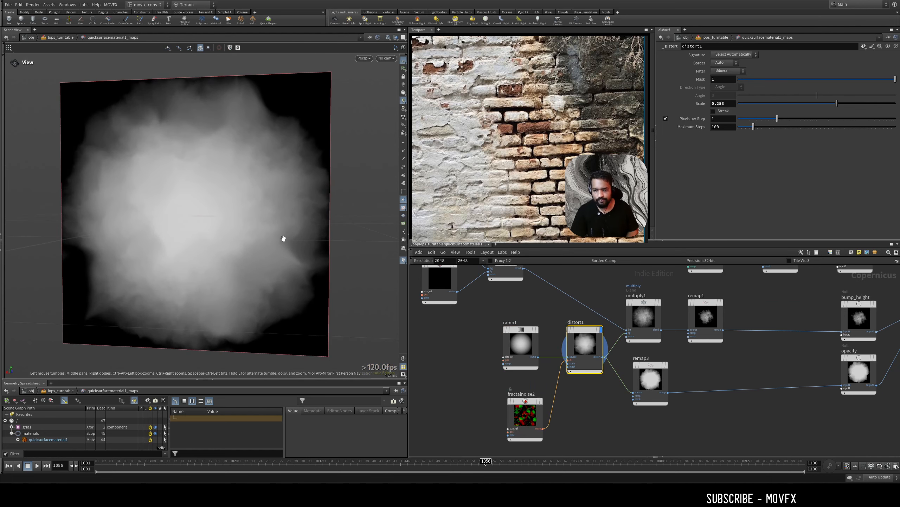
Display multiply1, followed by remap3, to examine the noise-multiplied gradient and the remapped mask.
click(662, 286)
click(649, 325)
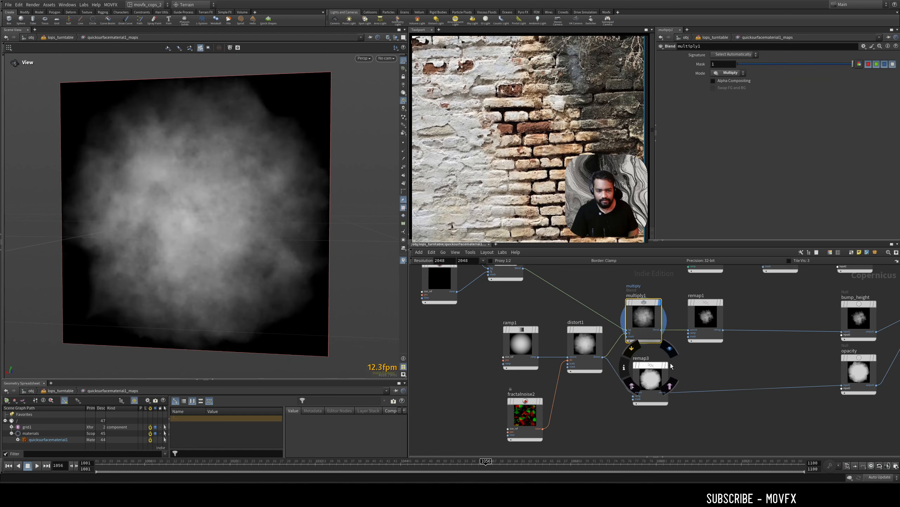
click(667, 376)
middle_drag(701, 372, 563, 392)
Display the opacity output and the bump_height output to examine both ground maps.
mouse_move(700, 379)
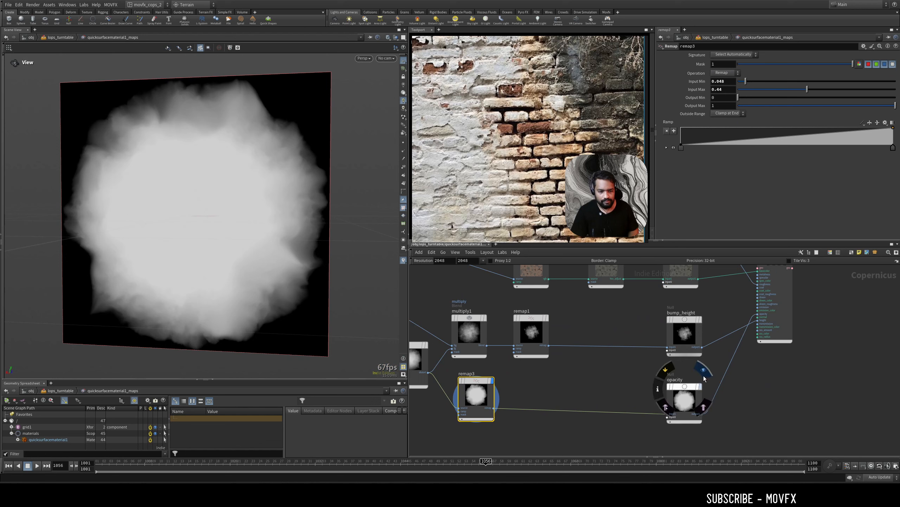
click(691, 407)
middle_drag(741, 389, 695, 410)
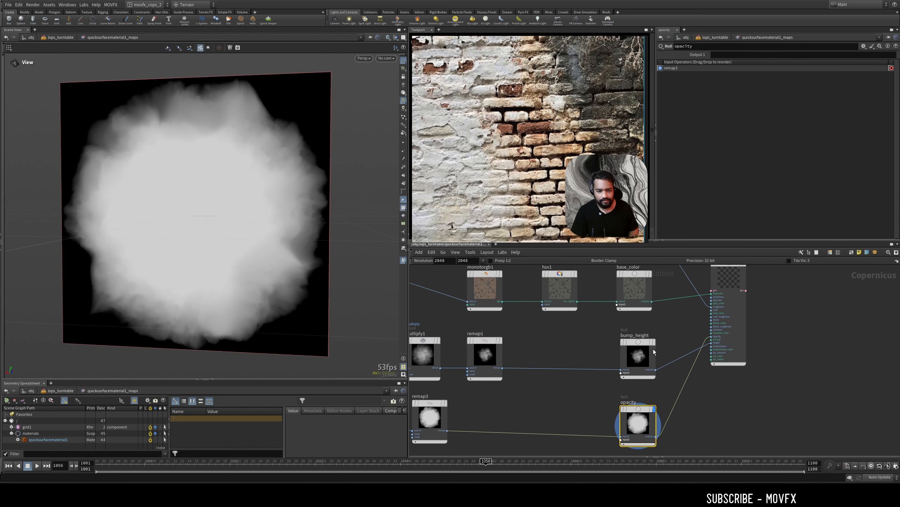
click(638, 352)
drag(271, 269, 258, 258)
Display the base_color output, followed by specular_roughness, to examine the remaining ground maps.
middle_drag(666, 300, 667, 374)
click(652, 347)
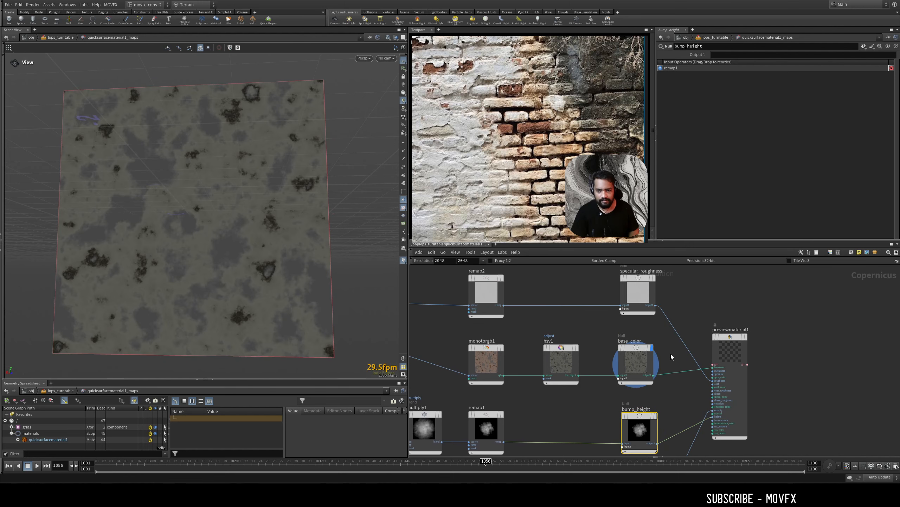
middle_drag(677, 301, 680, 356)
click(659, 344)
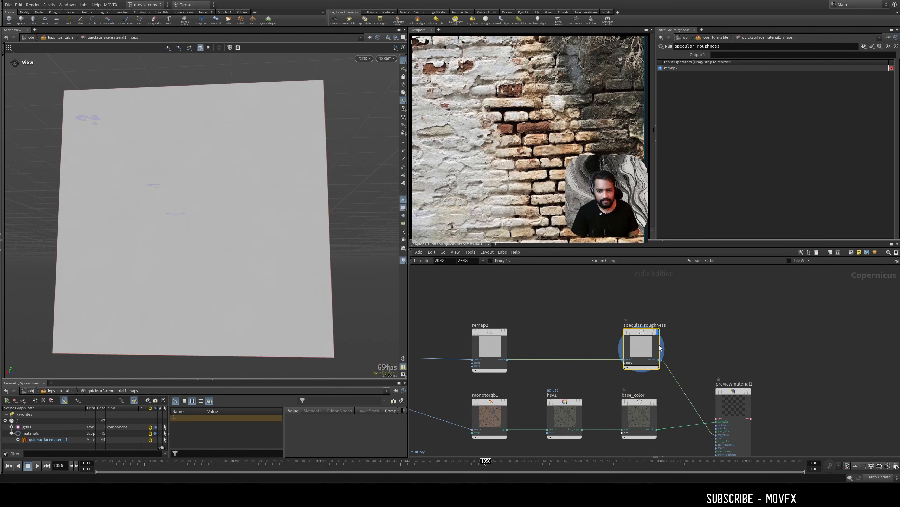
scroll(663, 321, down, 4)
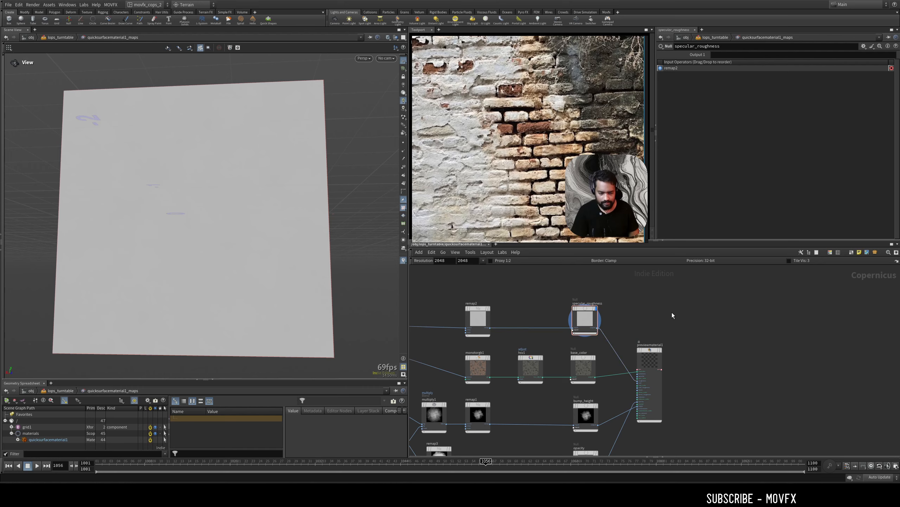
Return to the lops_turntable network and display materiallinker2 to view the ground with its material assigned.
key(u)
click(614, 368)
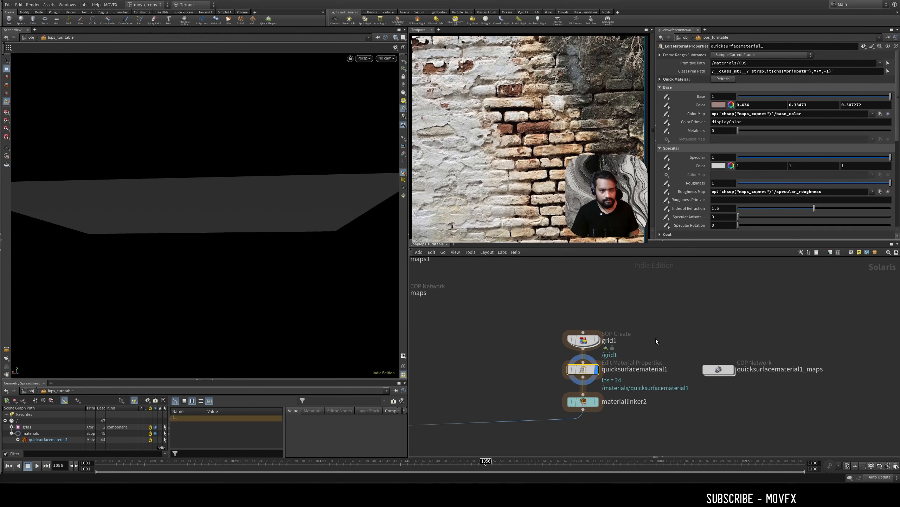
mouse_move(585, 376)
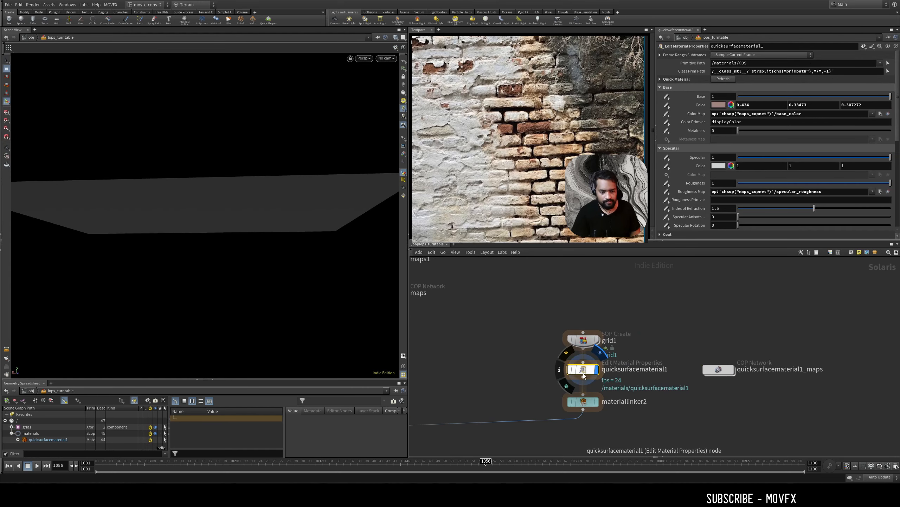
click(596, 401)
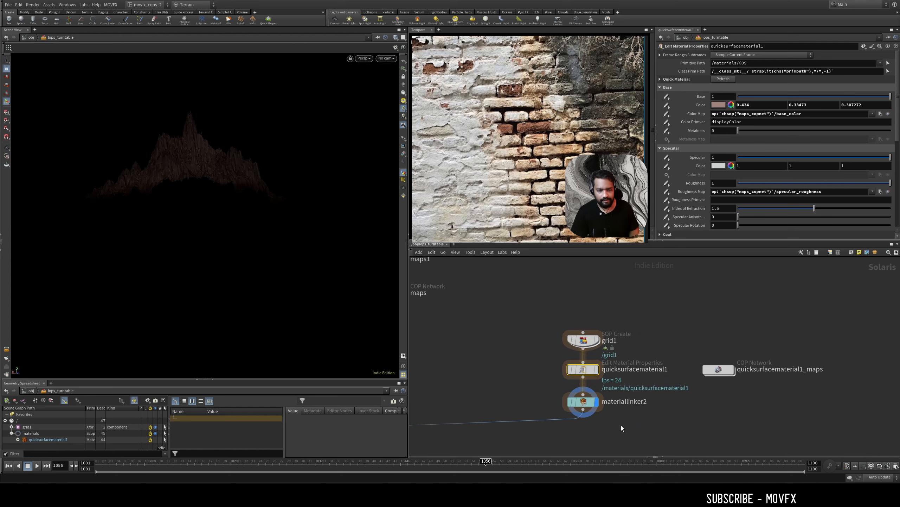
alt+drag(284, 234, 253, 244)
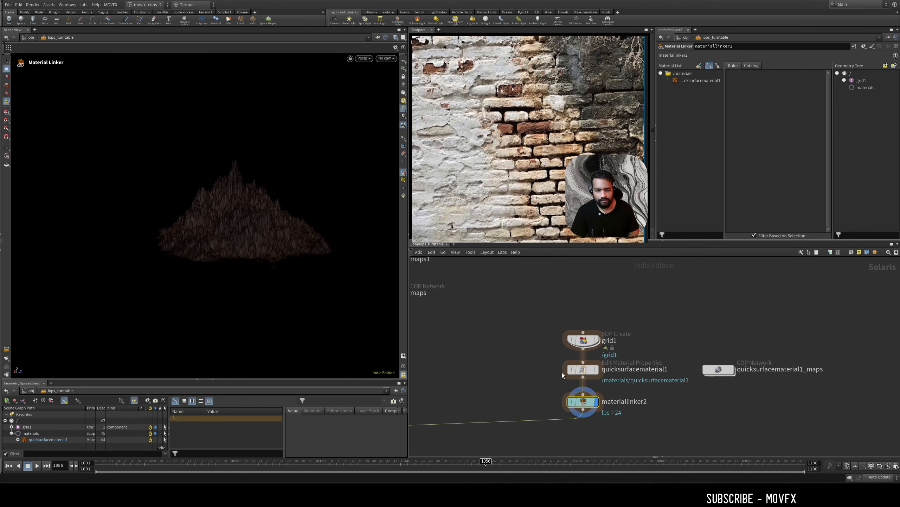
Display merge1 to view the whole brick column with its ground, and save the scene.
key(h)
right_drag(569, 344, 498, 376)
middle_drag(498, 377, 560, 356)
right_drag(551, 387, 581, 354)
click(512, 354)
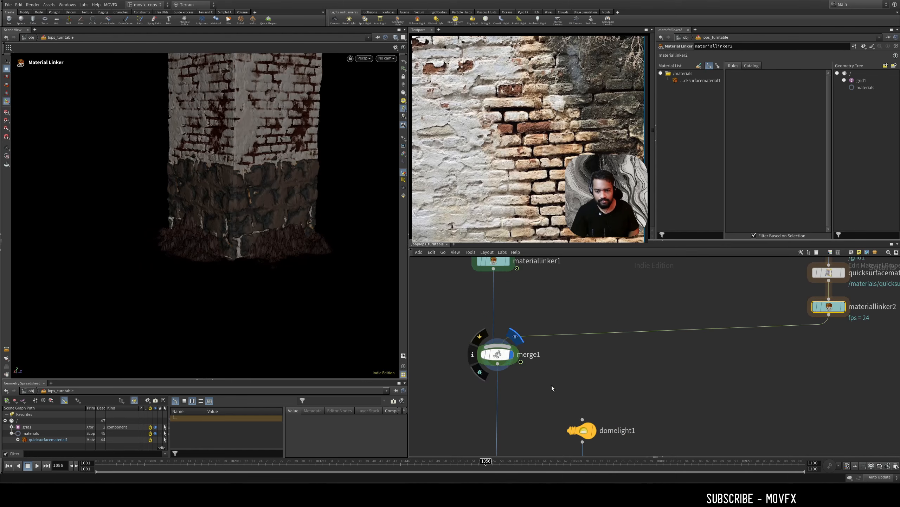
alt+right_drag(311, 294, 238, 302)
alt+drag(238, 301, 324, 271)
drag(254, 256, 287, 264)
key(ctrl+s)
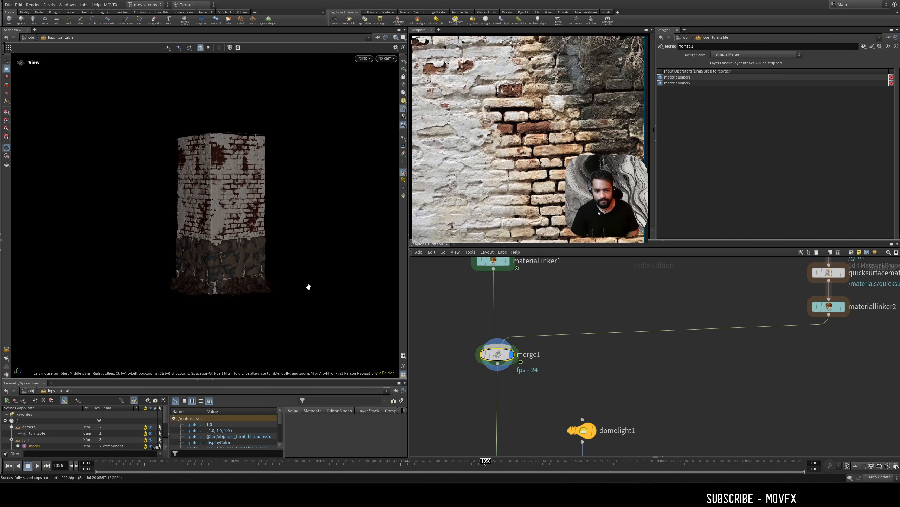
Inspect the lighting branch by displaying domelight1, light1, light2 and their merge3 node.
middle_drag(527, 424, 535, 279)
scroll(541, 295, down, 3)
middle_drag(536, 336, 510, 371)
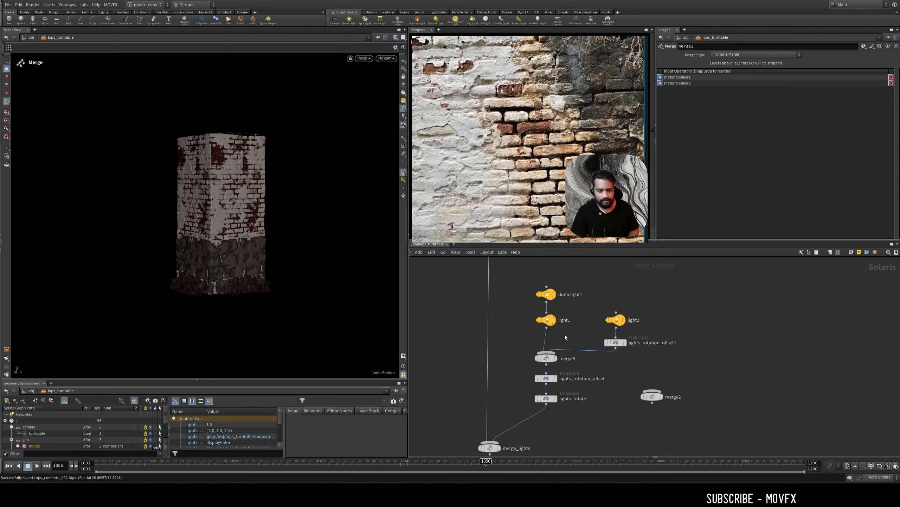
click(547, 294)
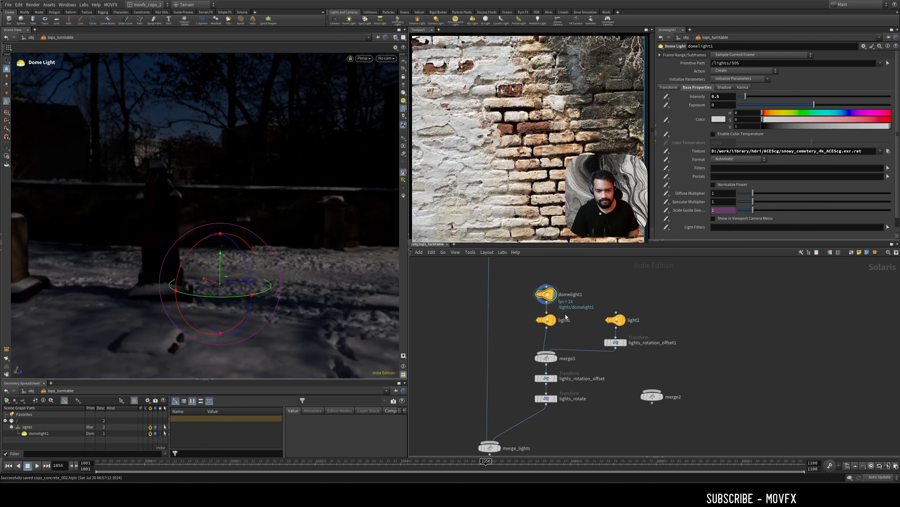
click(546, 319)
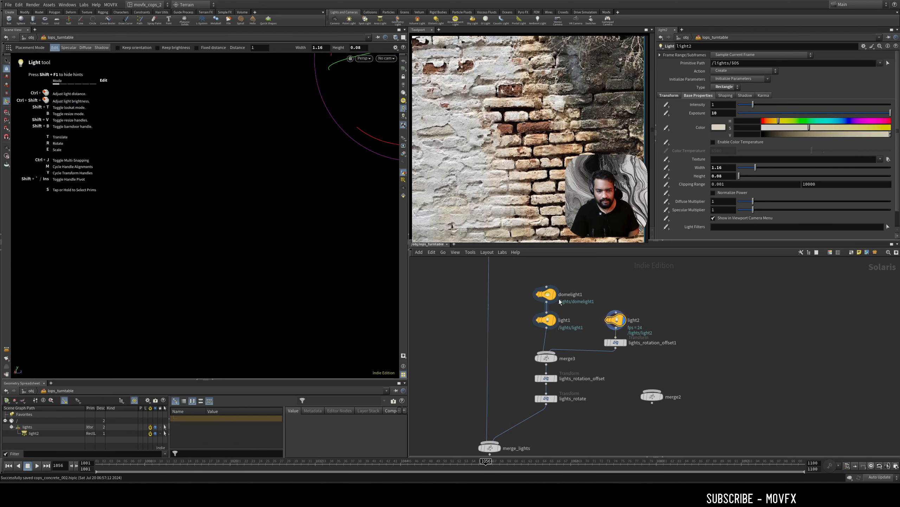
click(556, 320)
click(556, 358)
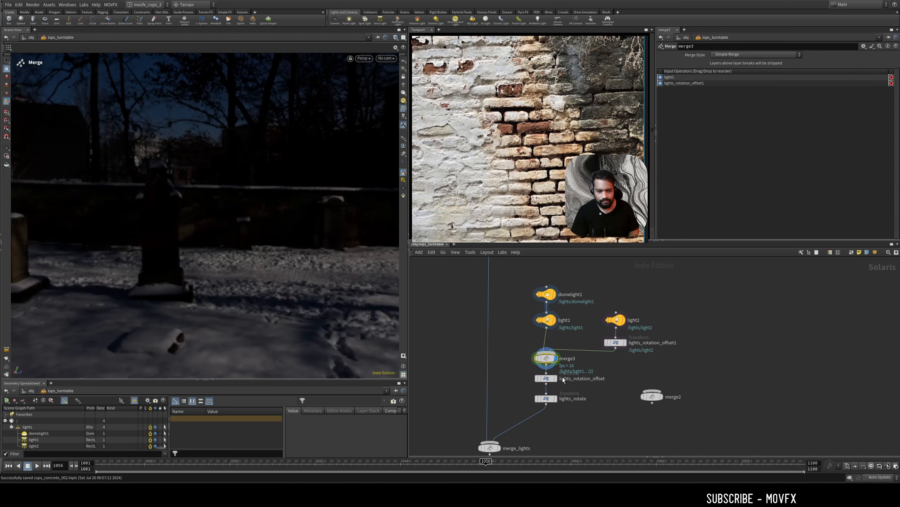
Display lights_rotation_offset and lights_rotate to examine how the light rig is rotated.
click(556, 378)
click(556, 397)
middle_drag(561, 432, 574, 353)
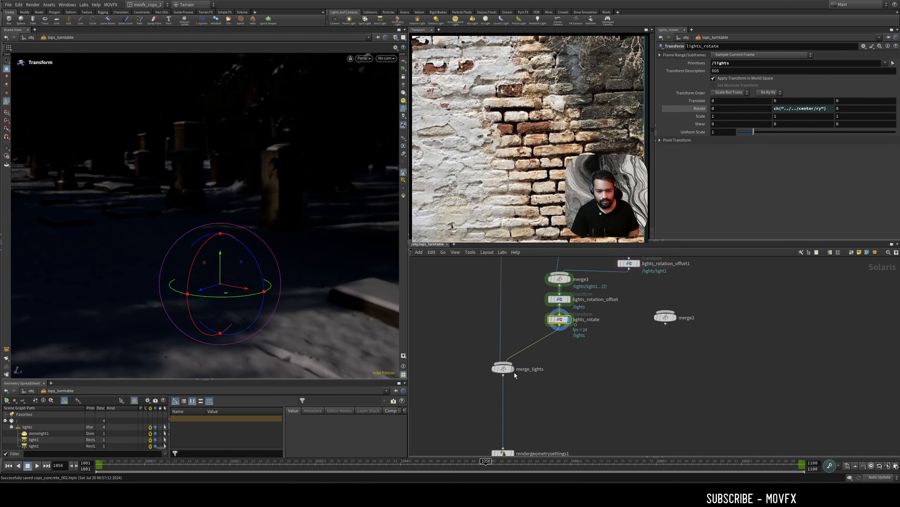
Display merge_lights and repeatedly toggle its bypass to compare the column with and without lighting.
click(513, 368)
mouse_move(324, 287)
alt+mouse_down()
mouse_move(324, 308)
mouse_move(329, 280)
mouse_move(341, 283)
alt+mouse_up()
click(491, 357)
click(491, 358)
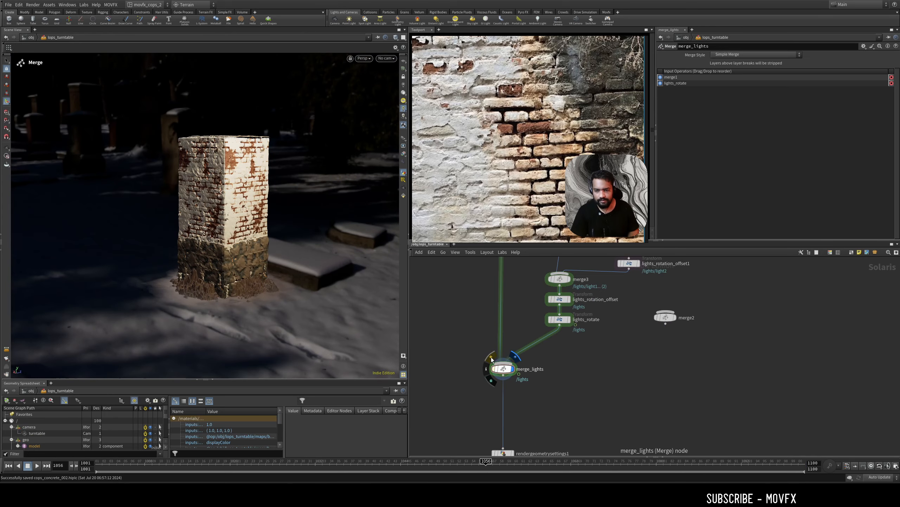
click(490, 357)
click(490, 358)
click(490, 358)
click(491, 357)
click(491, 358)
click(490, 357)
mouse_move(319, 291)
alt+mouse_down()
mouse_move(271, 301)
mouse_move(309, 292)
alt+mouse_up()
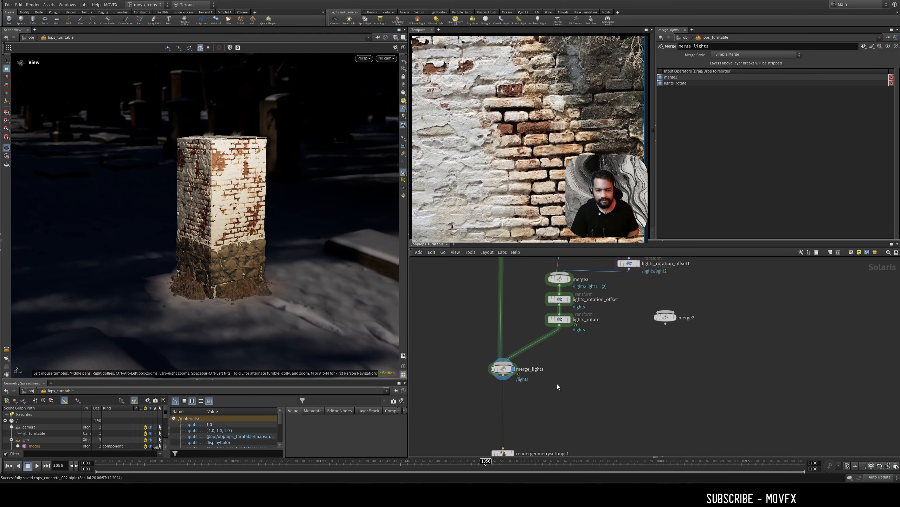
Display and select rendergeometrysettings1 to examine the dicing and true displacement settings for the column model.
middle_drag(537, 447, 532, 343)
click(508, 350)
drag(486, 325, 528, 360)
middle_drag(527, 362, 538, 344)
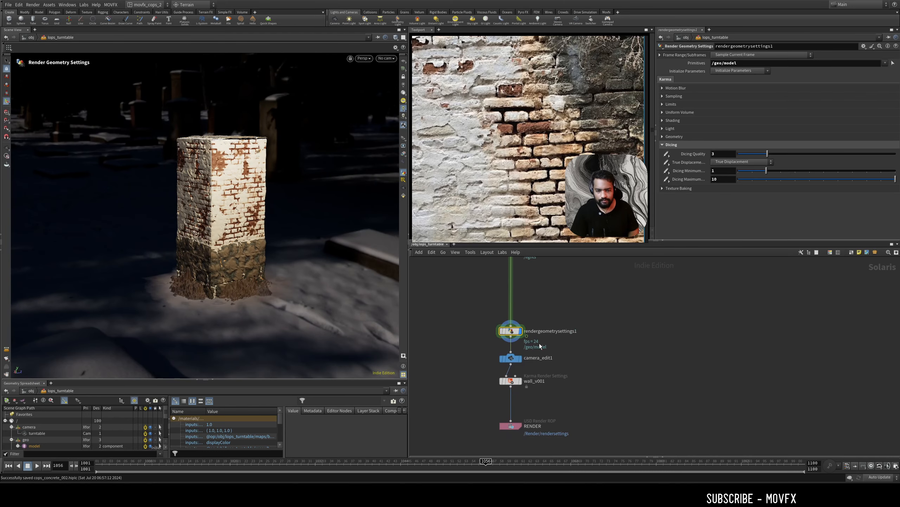
Switch the viewport renderer to Karma XPU to render the displaced brick column.
click(729, 204)
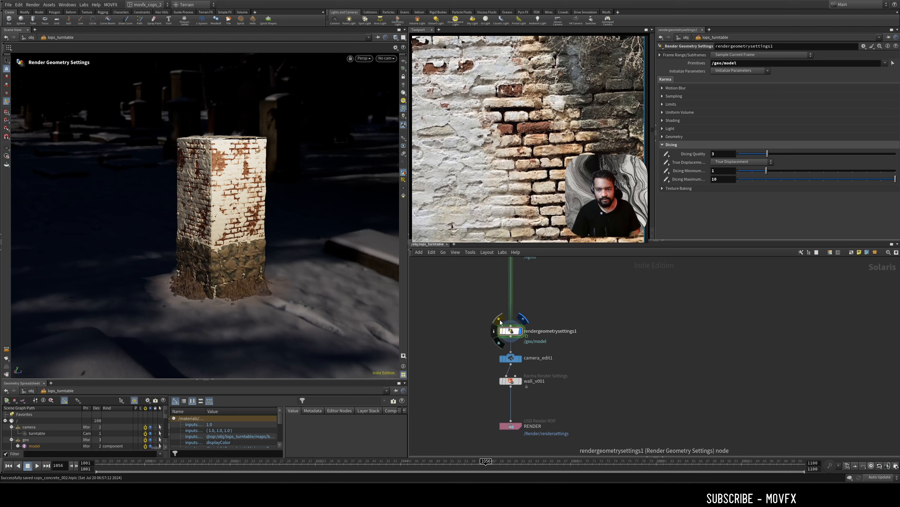
click(366, 60)
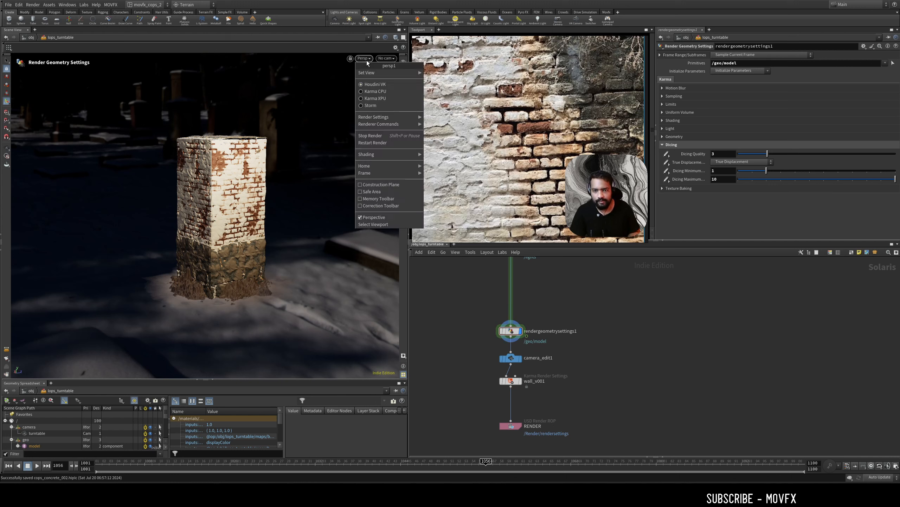
click(377, 100)
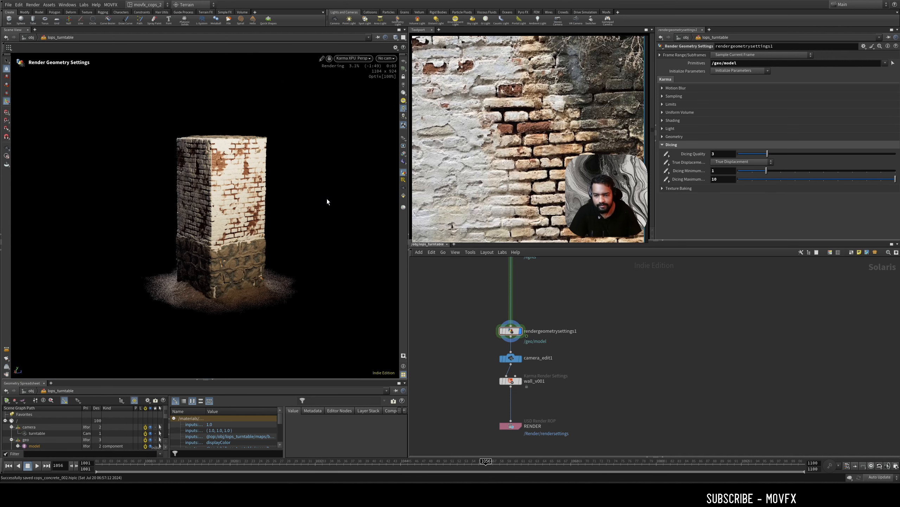
click(352, 58)
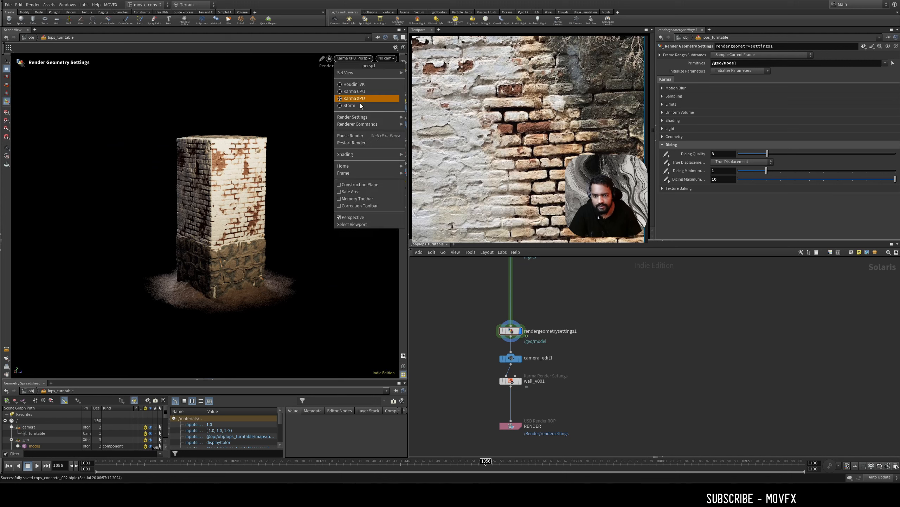
click(439, 104)
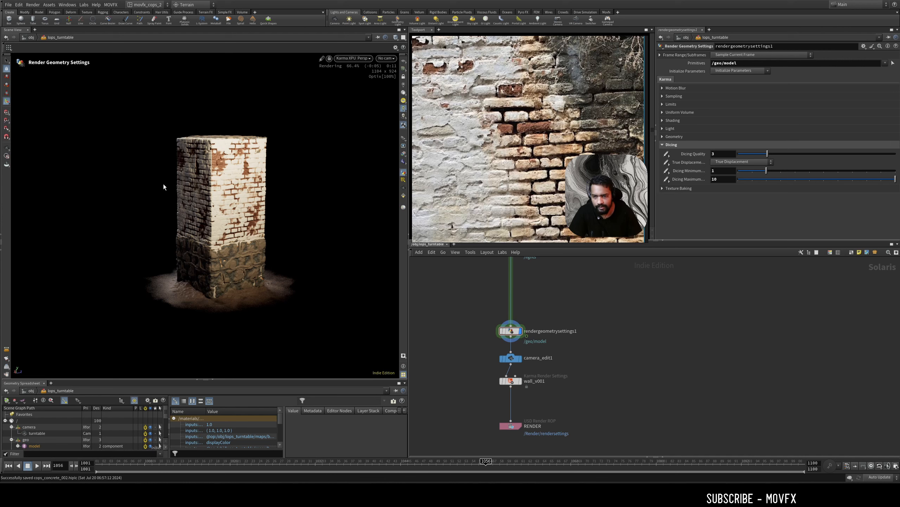
Scrub the timeline back to frames 1034 and 1027 to examine the rendered column under the rotating lights.
click(302, 461)
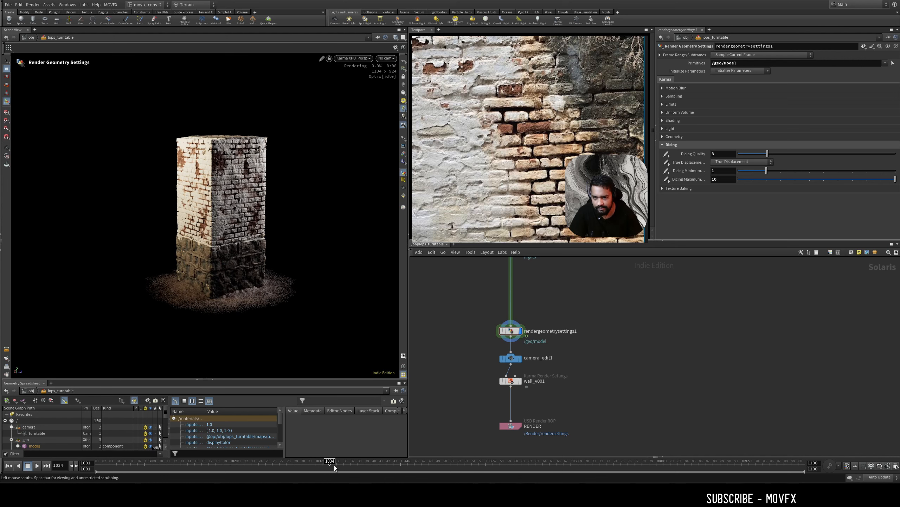
click(284, 461)
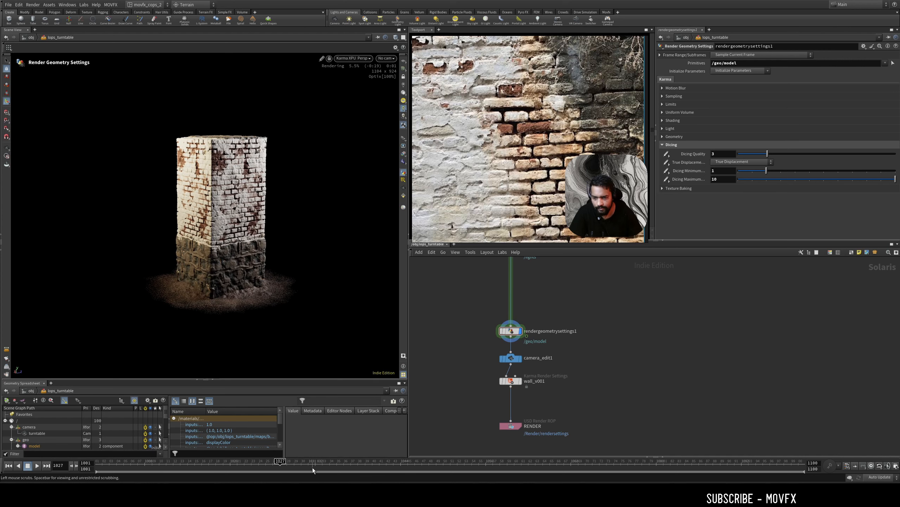